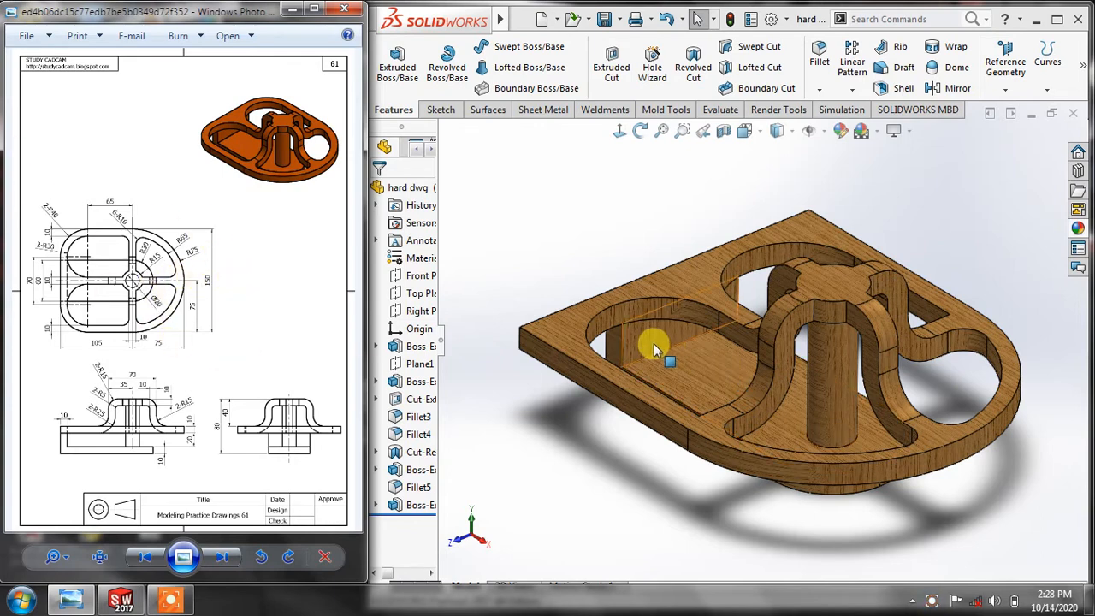
# Examine the finished model from several angles, and enlarge the reference drawing around its top and front views
pyautogui.moveTo(587, 269)
pyautogui.mouseDown(button='middle')
pyautogui.moveTo(580, 225)
pyautogui.moveTo(590, 217)
pyautogui.moveTo(582, 232)
pyautogui.moveTo(601, 251)
pyautogui.moveTo(588, 229)
pyautogui.moveTo(599, 240)
pyautogui.mouseUp(button='middle')
pyautogui.scroll(1, 768, 282)
pyautogui.scroll(-2, 764, 283)
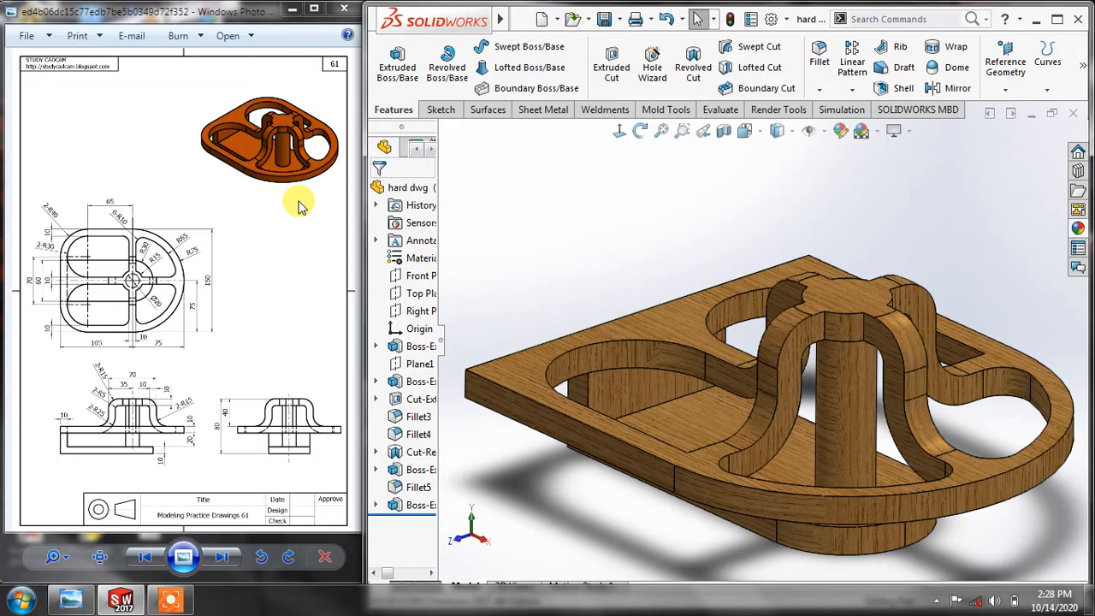
pyautogui.moveTo(565, 217); pyautogui.dragTo(561, 218, button='middle')
pyautogui.scroll(2, 569, 220)
pyautogui.scroll(-1, 822, 486)
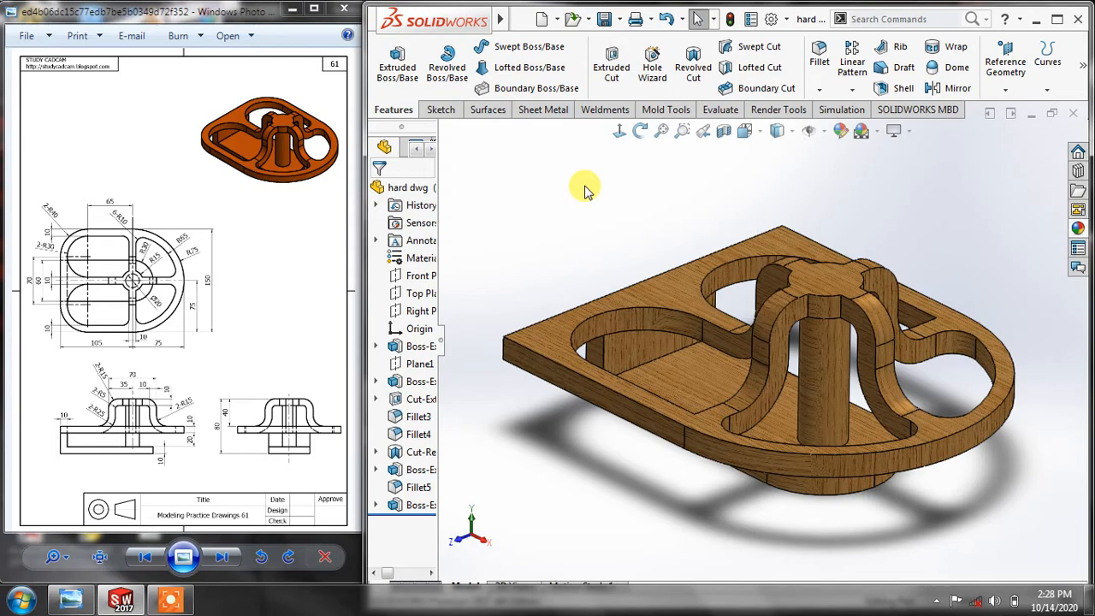
pyautogui.moveTo(565, 214)
pyautogui.mouseDown(button='middle')
pyautogui.moveTo(561, 203)
pyautogui.moveTo(582, 215)
pyautogui.moveTo(558, 215)
pyautogui.mouseUp(button='middle')
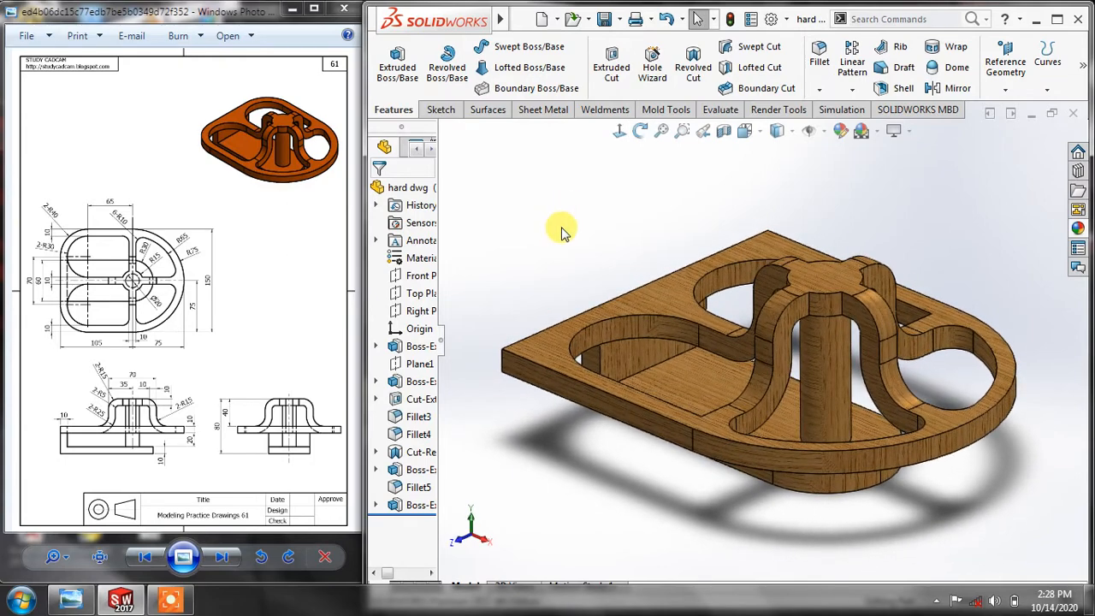
pyautogui.moveTo(641, 225)
pyautogui.mouseDown(button='middle')
pyautogui.moveTo(665, 305)
pyautogui.moveTo(603, 351)
pyautogui.moveTo(630, 316)
pyautogui.moveTo(647, 323)
pyautogui.moveTo(648, 362)
pyautogui.moveTo(641, 176)
pyautogui.moveTo(693, 225)
pyautogui.moveTo(591, 213)
pyautogui.moveTo(633, 235)
pyautogui.mouseUp(button='middle')
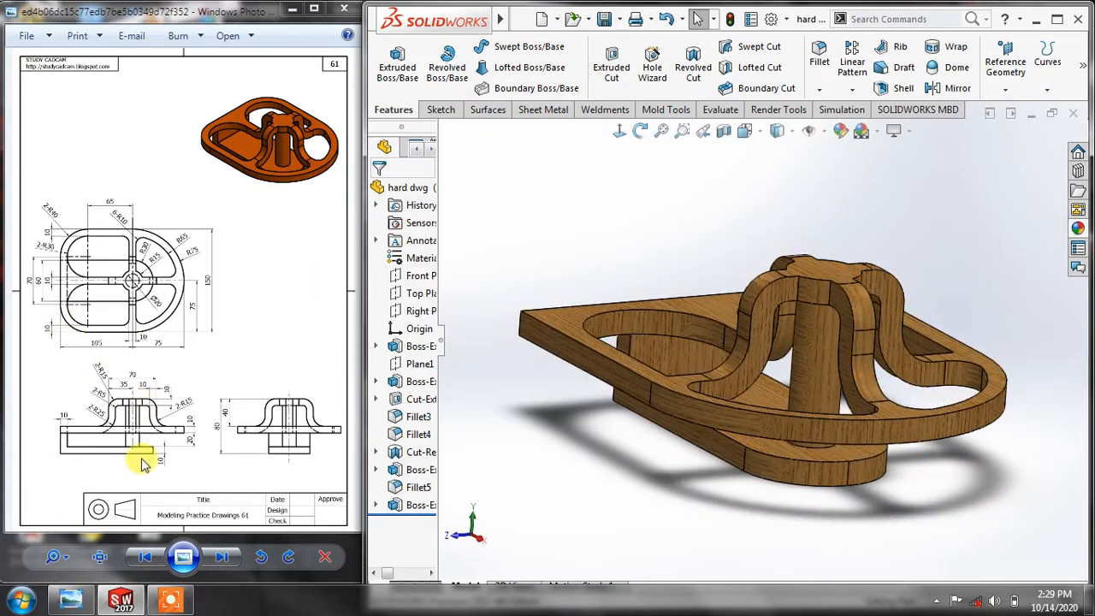
pyautogui.click(68, 557)
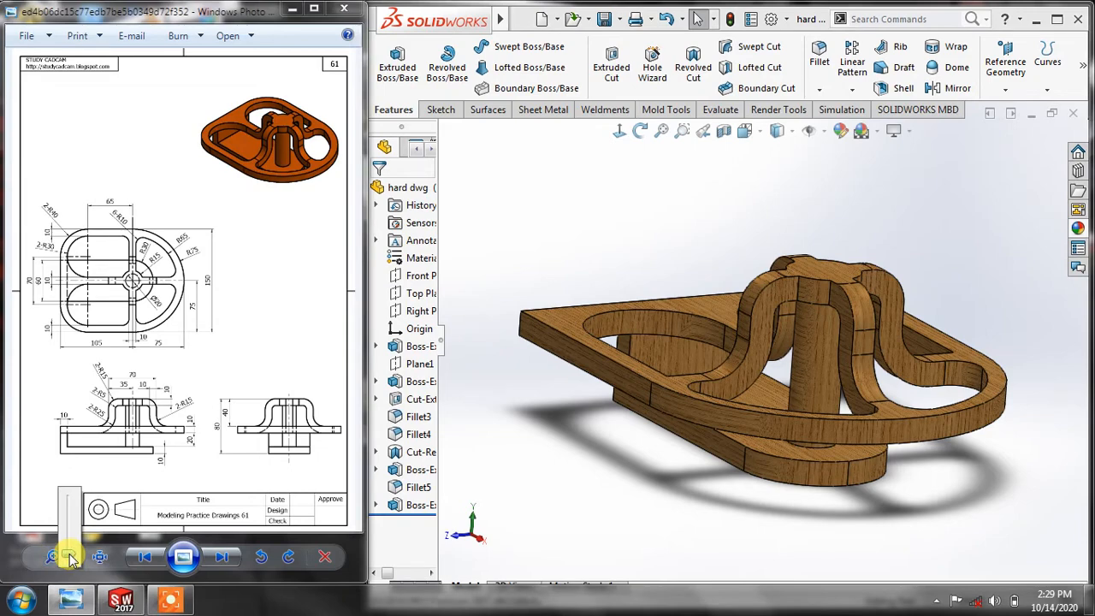
pyautogui.moveTo(70, 557); pyautogui.dragTo(72, 549)
pyautogui.moveTo(48, 332)
pyautogui.mouseDown()
pyautogui.moveTo(113, 321)
pyautogui.moveTo(157, 333)
pyautogui.mouseUp()
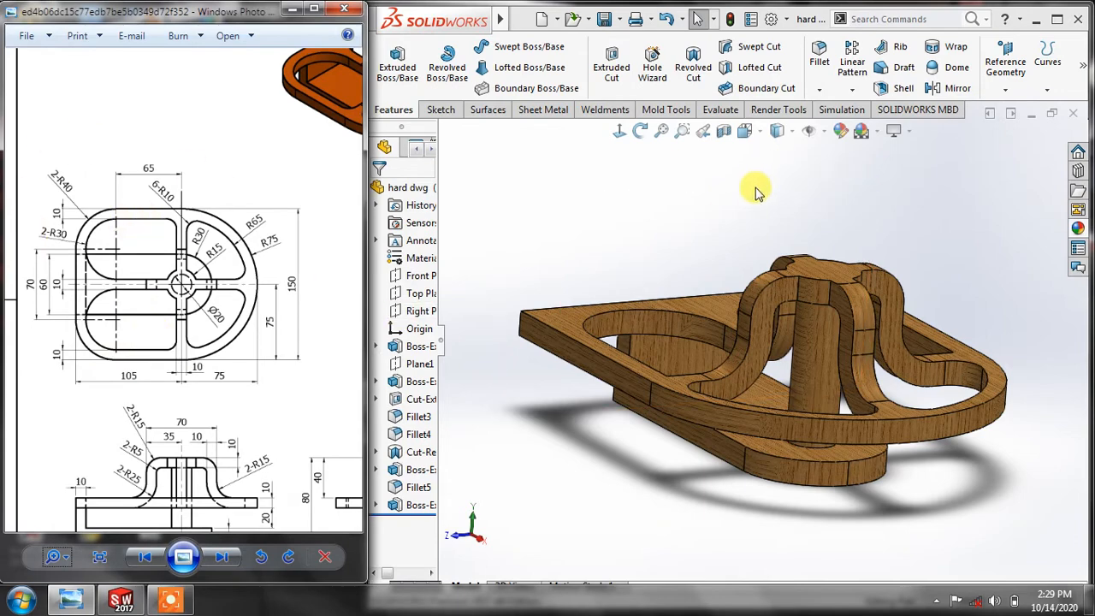
# Close the finished part, saving all modified documents, and create a new part document with a narrower feature tree
pyautogui.click(1073, 113)
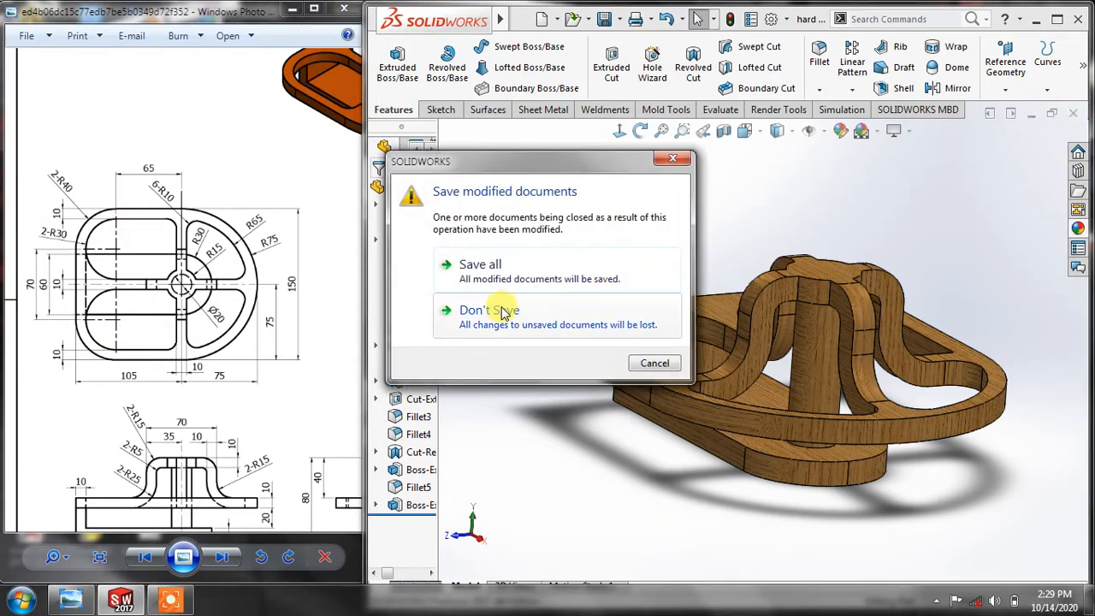
pyautogui.click(499, 276)
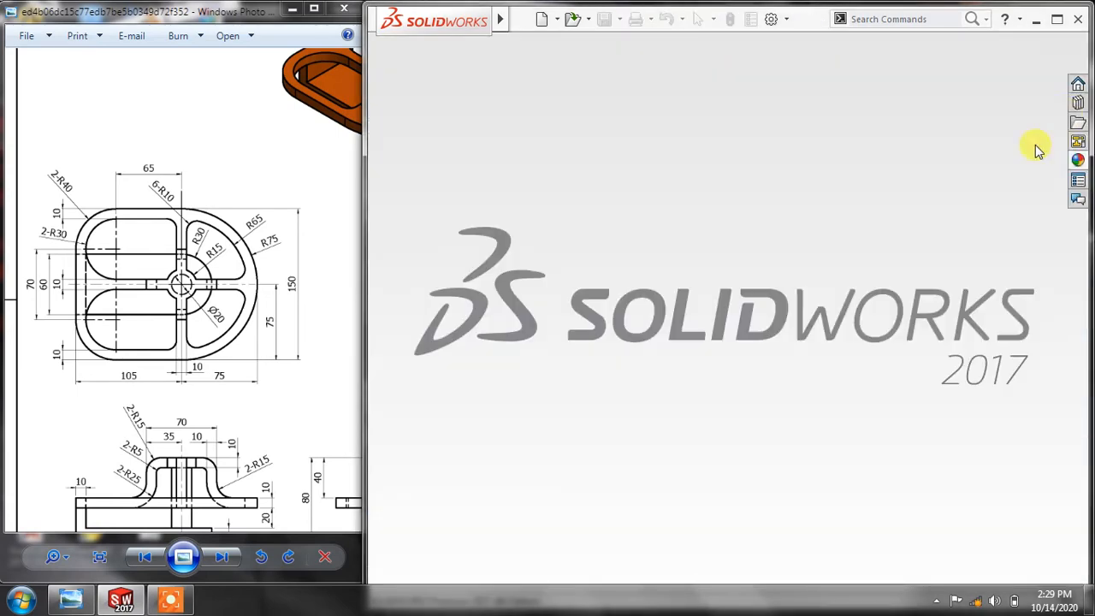
pyautogui.click(521, 19)
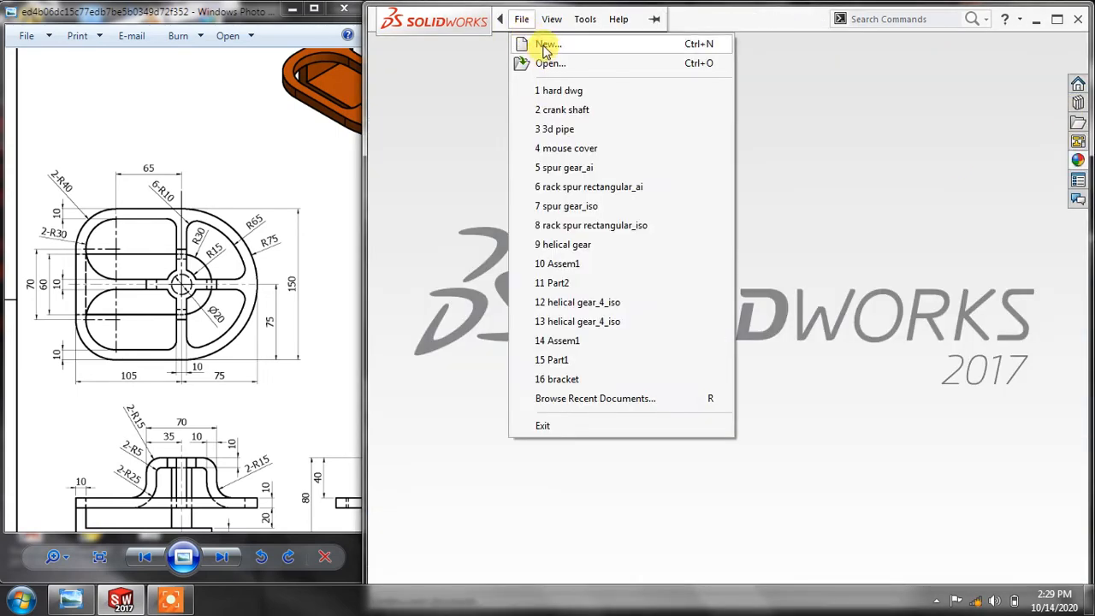
pyautogui.click(545, 47)
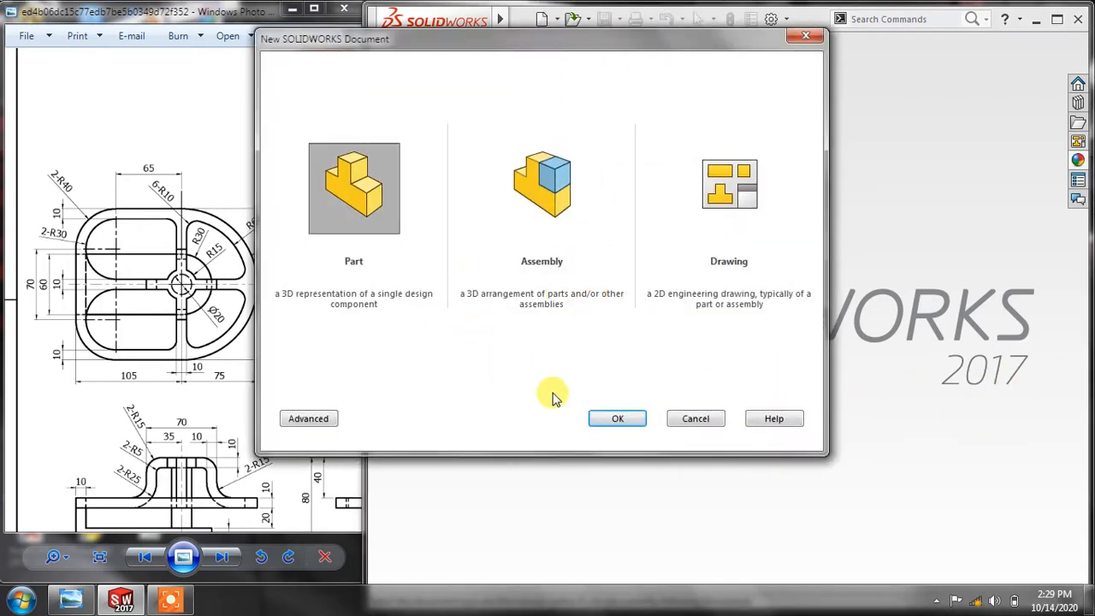
pyautogui.click(624, 418)
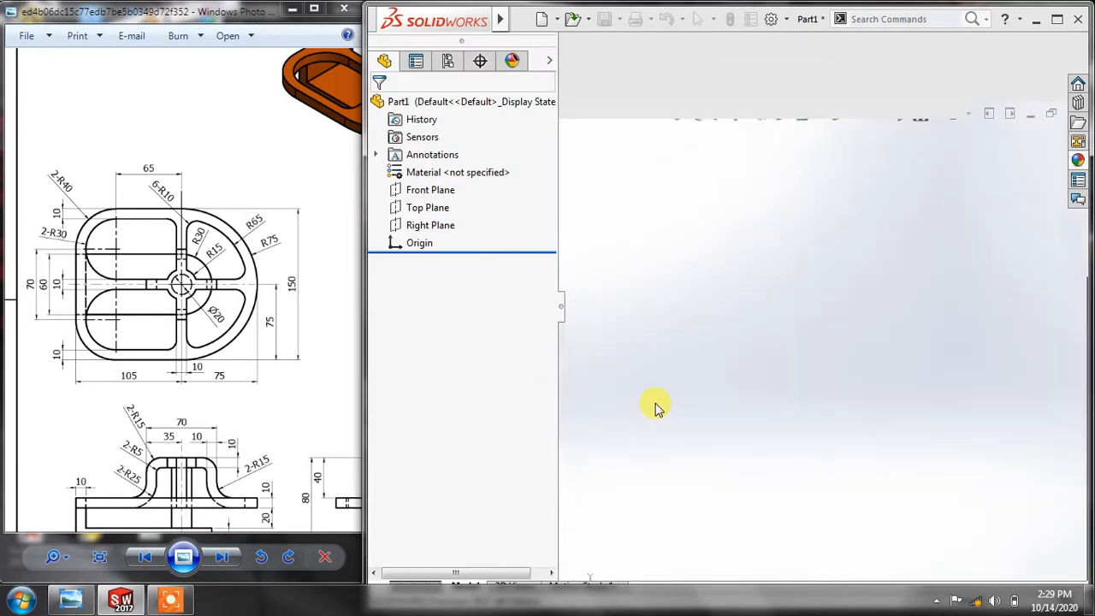
pyautogui.moveTo(562, 351); pyautogui.dragTo(475, 358)
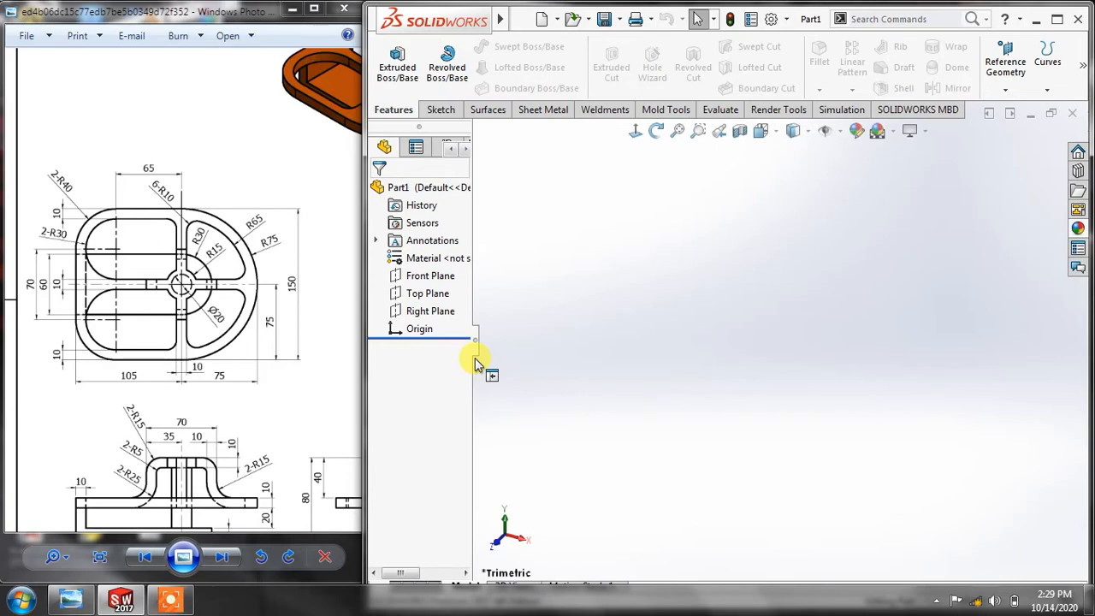
# Start a new sketch on the Top Plane
pyautogui.click(441, 112)
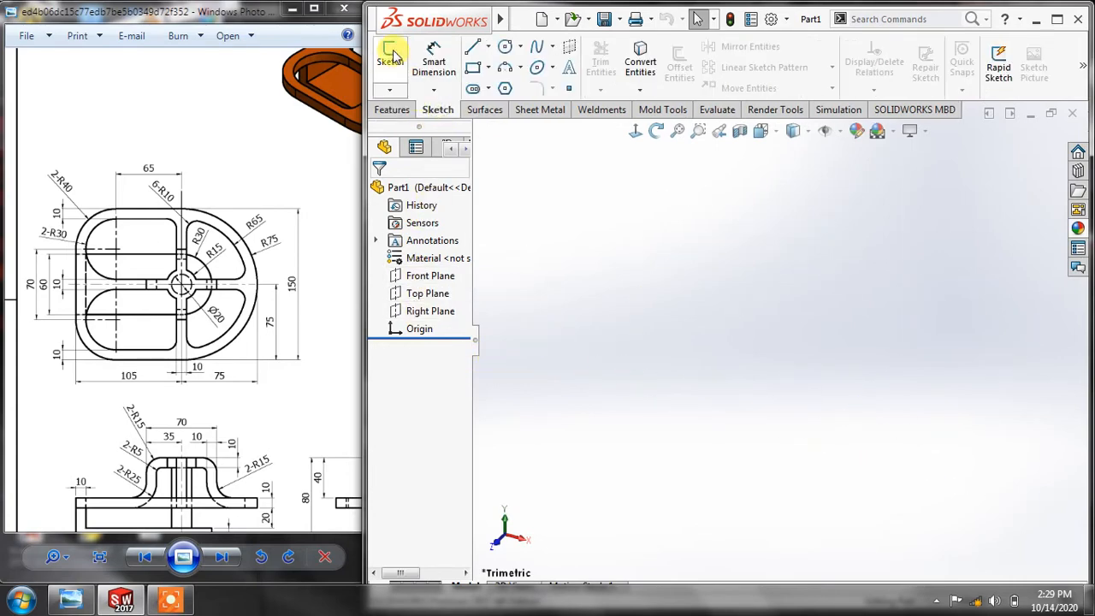
pyautogui.click(390, 53)
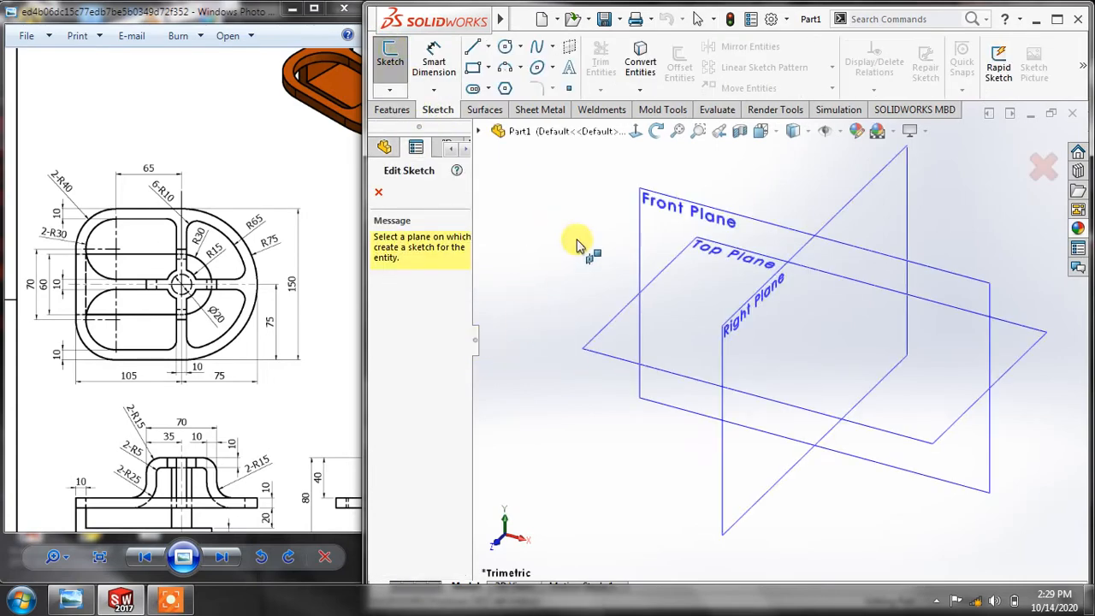
pyautogui.click(606, 325)
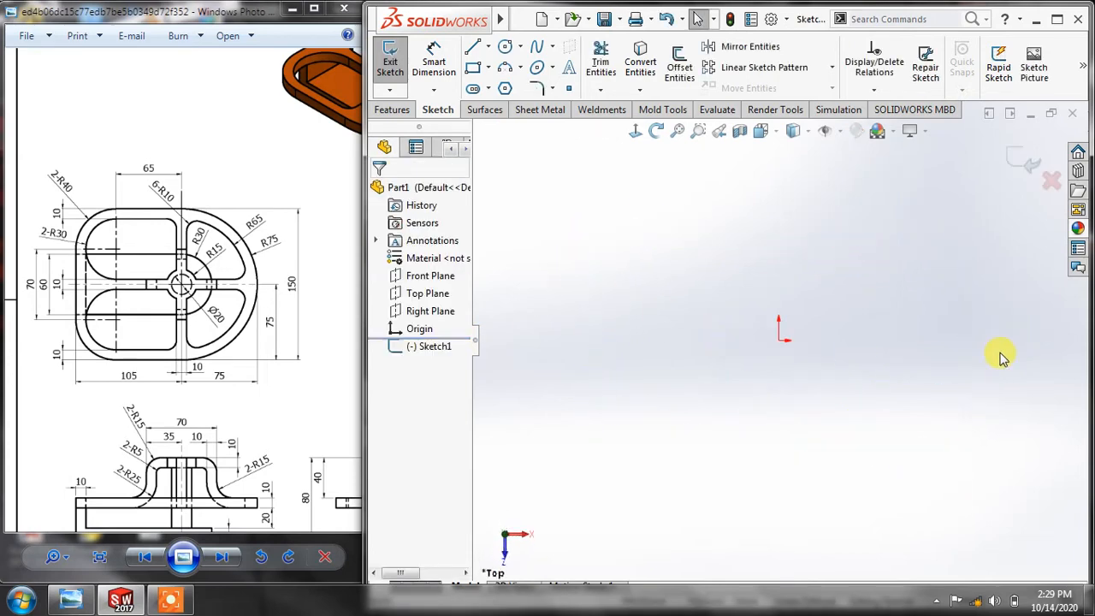
# Sketch a vertical line about 77 mm up from the origin and a horizontal line about 111 mm to the right from its upper end
pyautogui.click(470, 49)
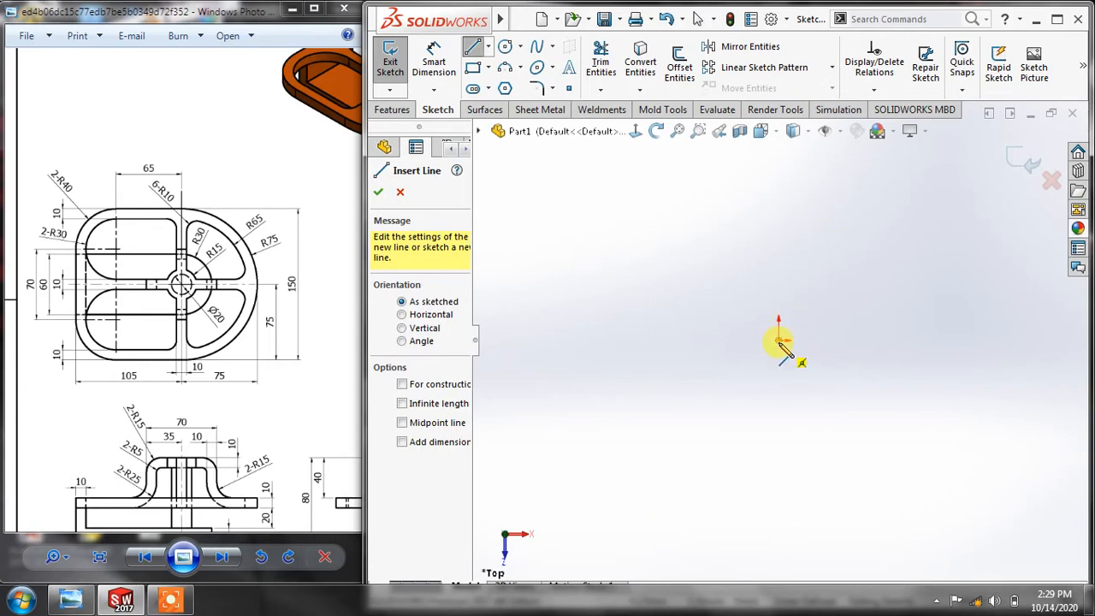
pyautogui.click(779, 341)
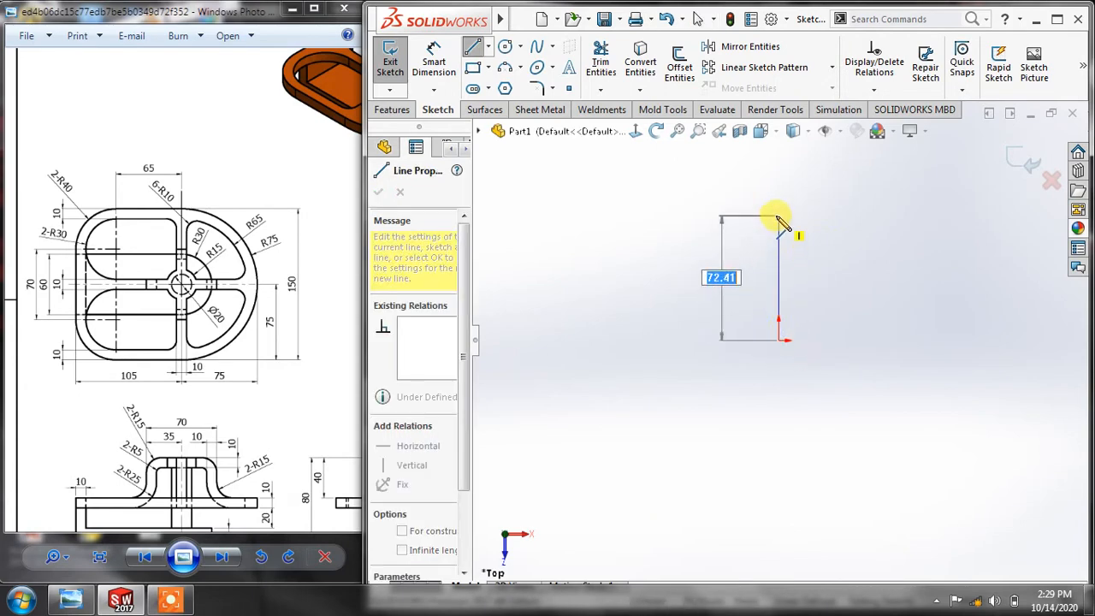
pyautogui.scroll(-2, 779, 216)
pyautogui.click(779, 214)
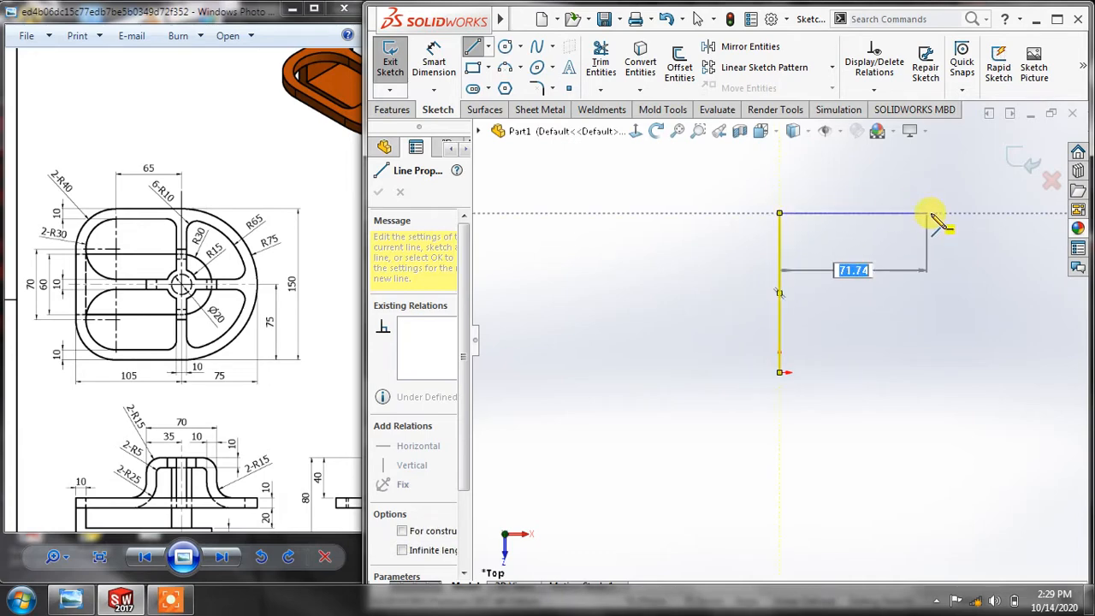
pyautogui.doubleClick(945, 216)
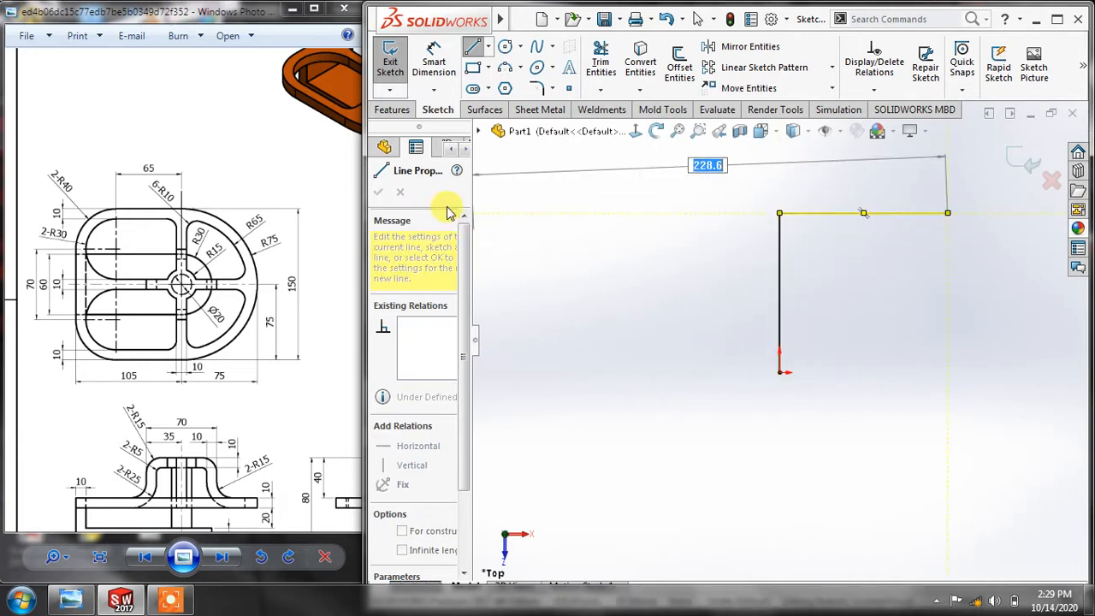
pyautogui.scroll(-1, 968, 270)
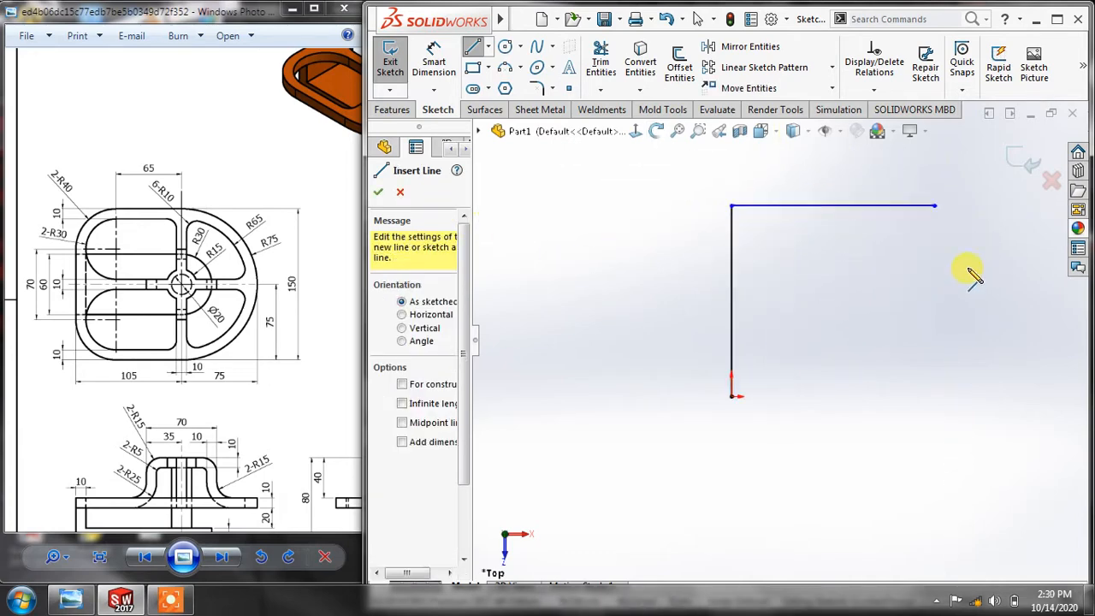
pyautogui.scroll(3, 943, 231)
pyautogui.scroll(-2, 920, 291)
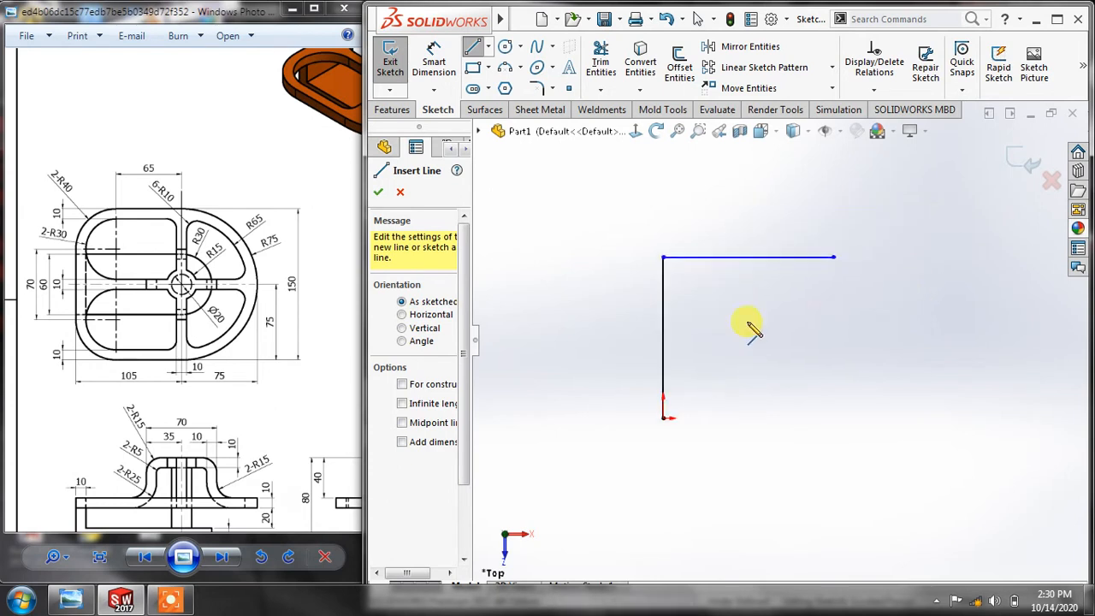
pyautogui.click(380, 195)
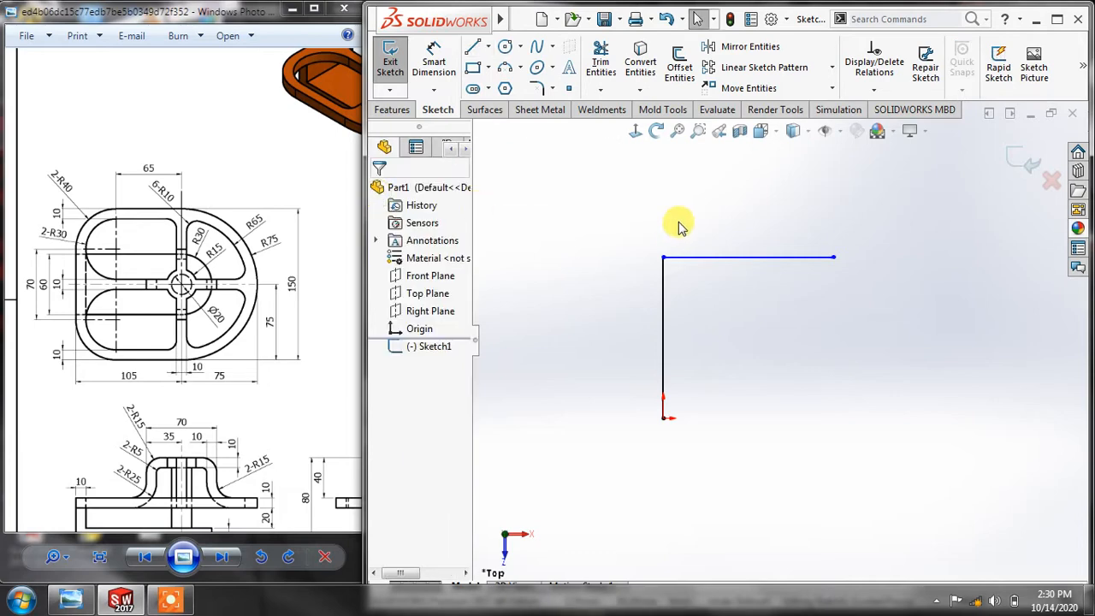
# Dimension the vertical line's length as 105 mm
pyautogui.click(433, 61)
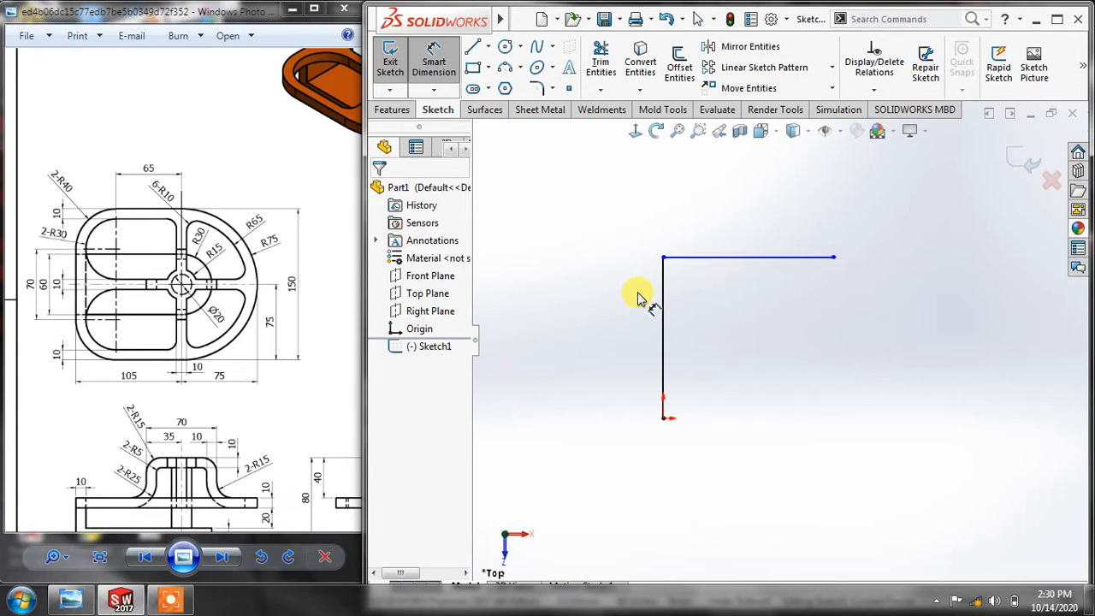
pyautogui.click(663, 330)
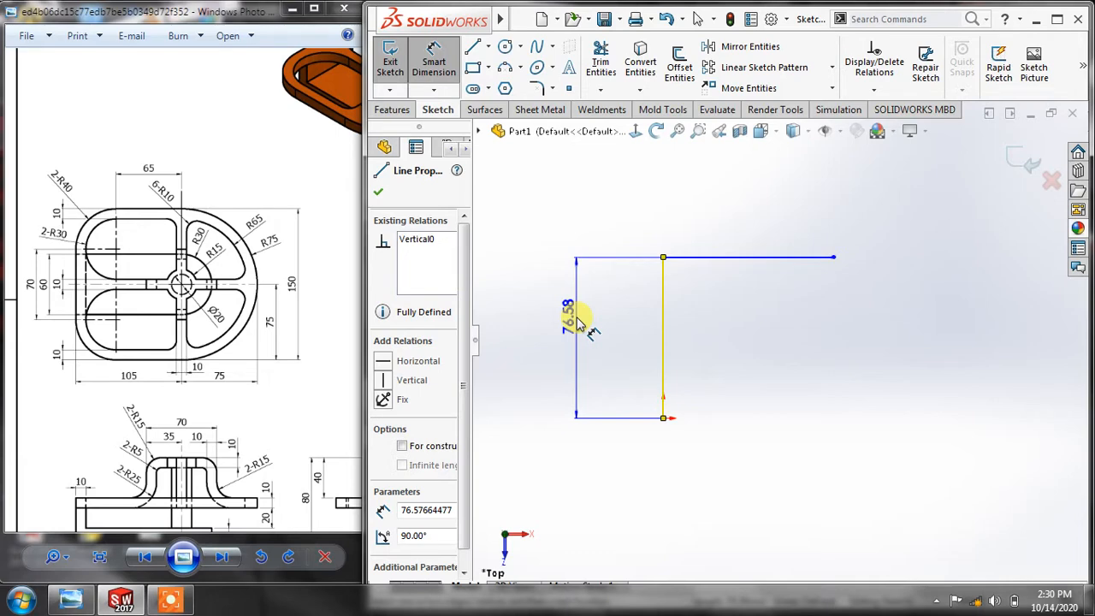
pyautogui.click(578, 324)
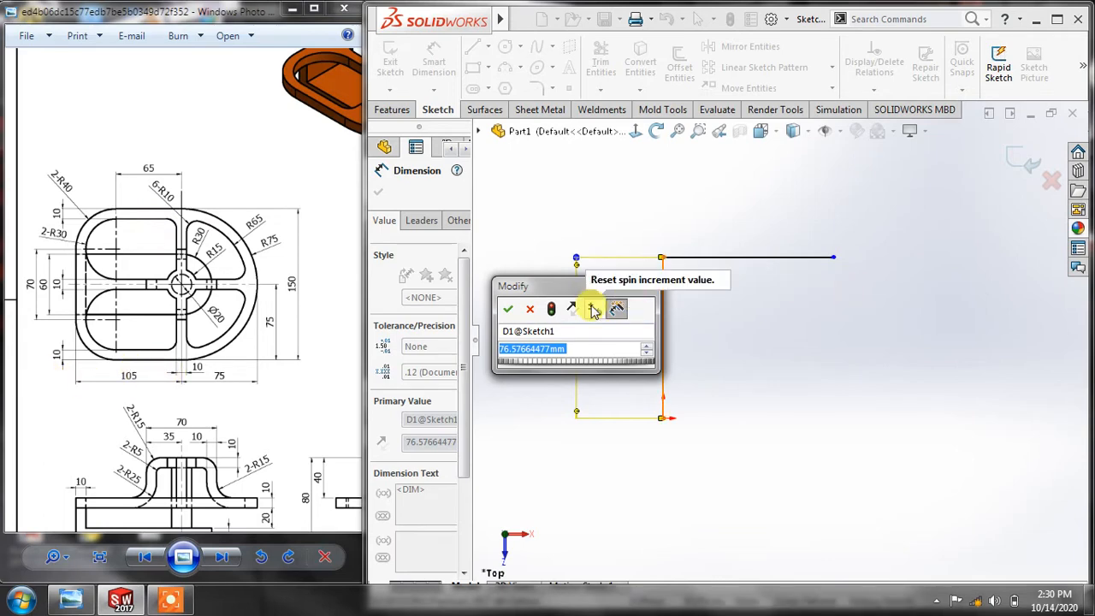
pyautogui.write('105')
pyautogui.press('Return')
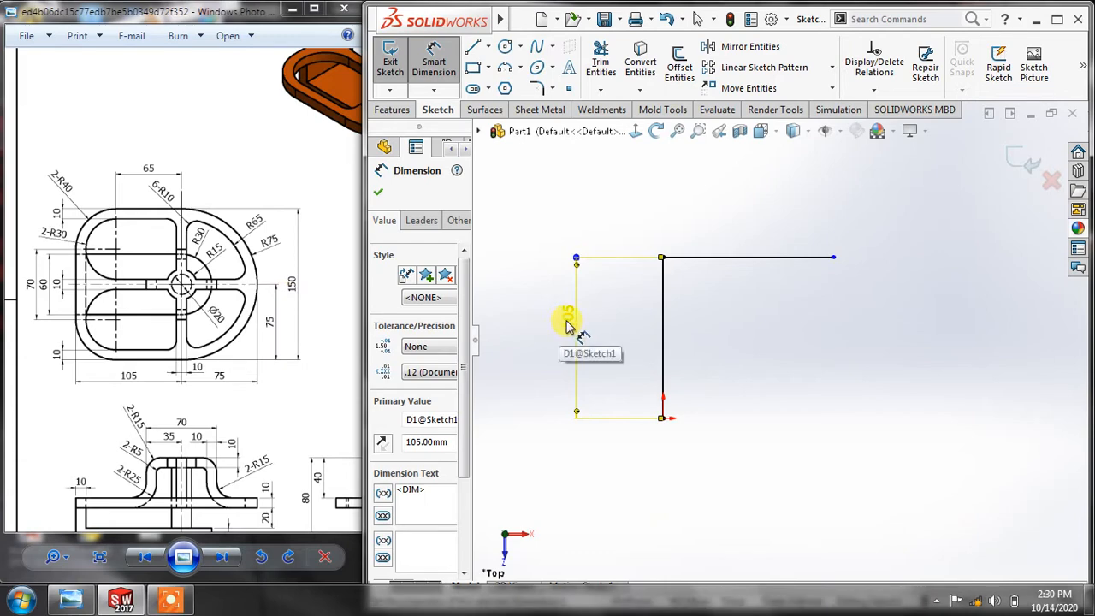
pyautogui.click(379, 192)
# Change the vertical line's length dimension to 75 mm
pyautogui.doubleClick(569, 316)
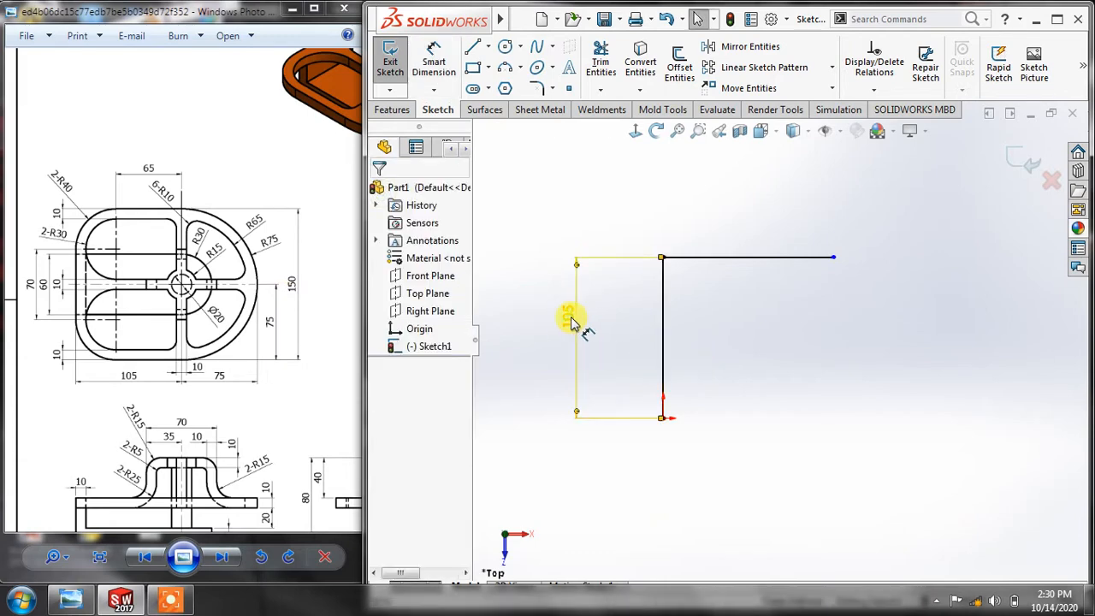
pyautogui.write('1')
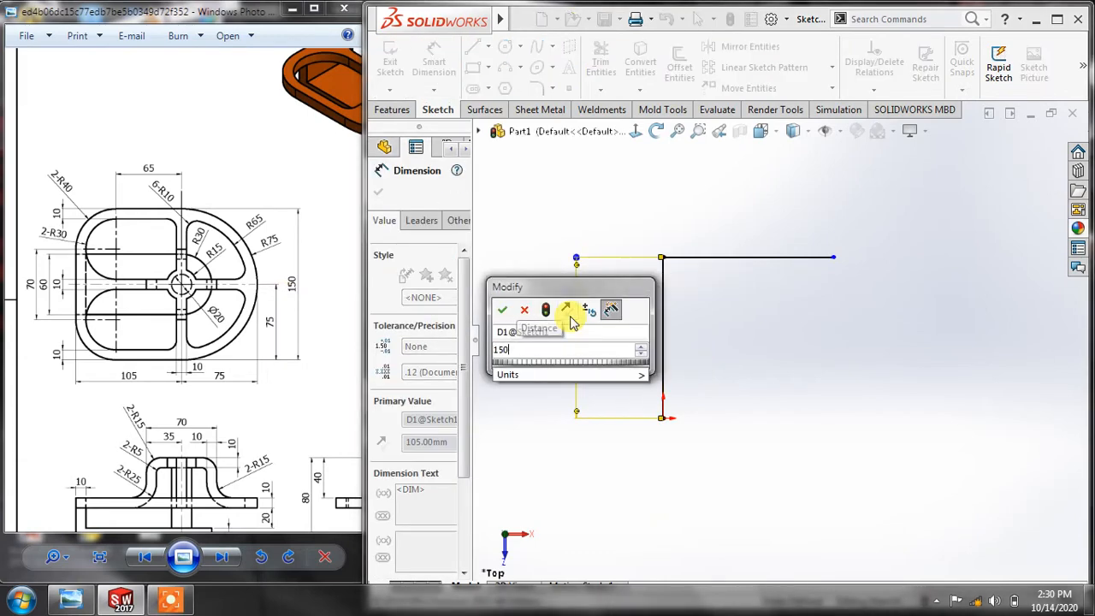
pyautogui.write('50')
pyautogui.press('Return')
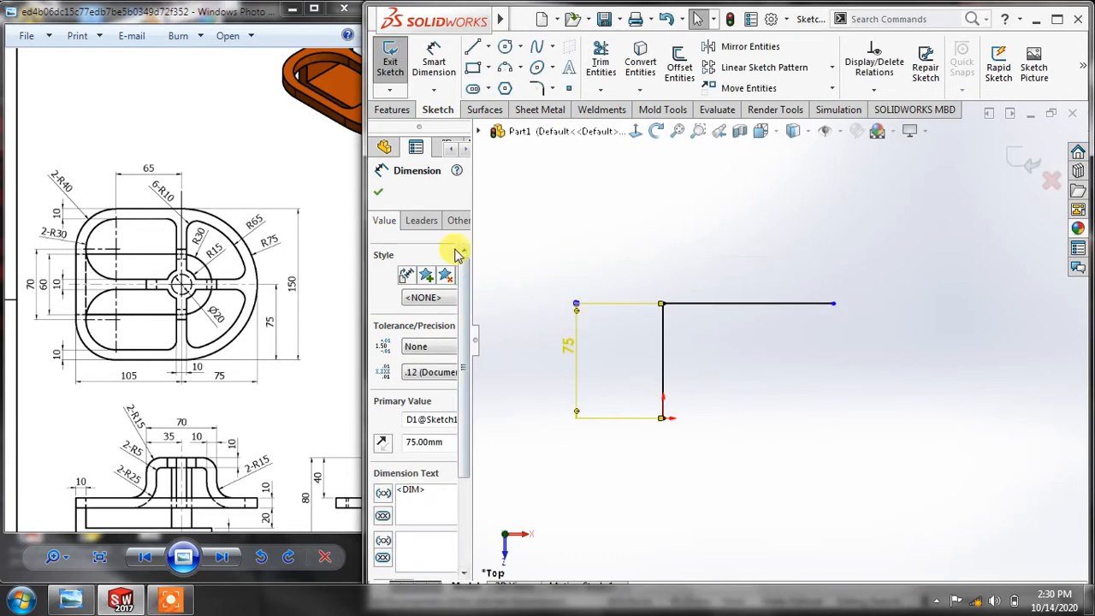
# Dimension the horizontal line's length as 105 mm
pyautogui.click(434, 63)
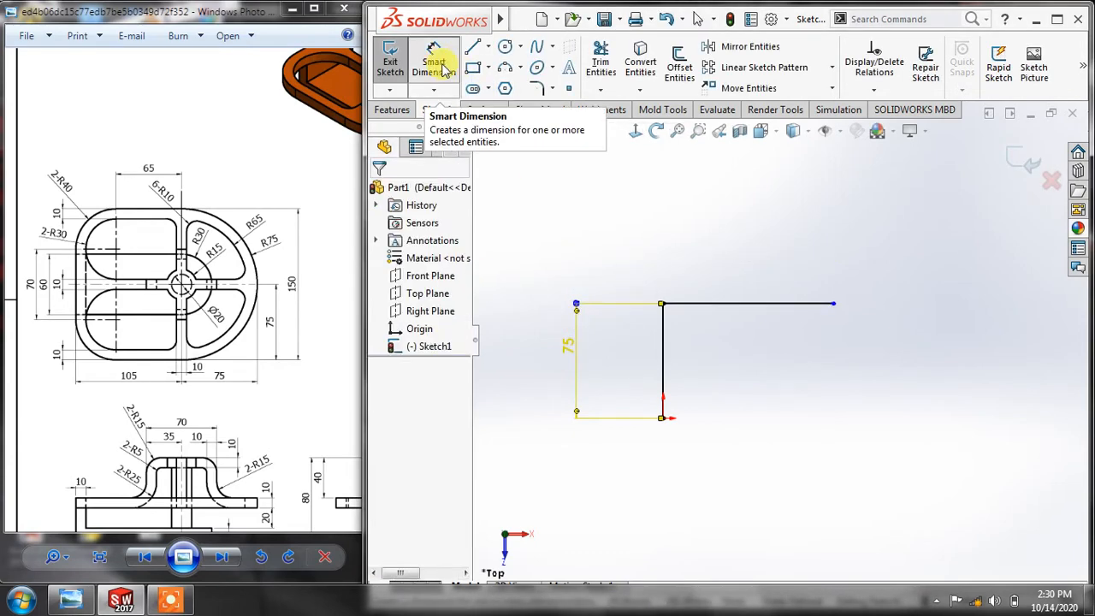
pyautogui.click(708, 305)
pyautogui.click(716, 246)
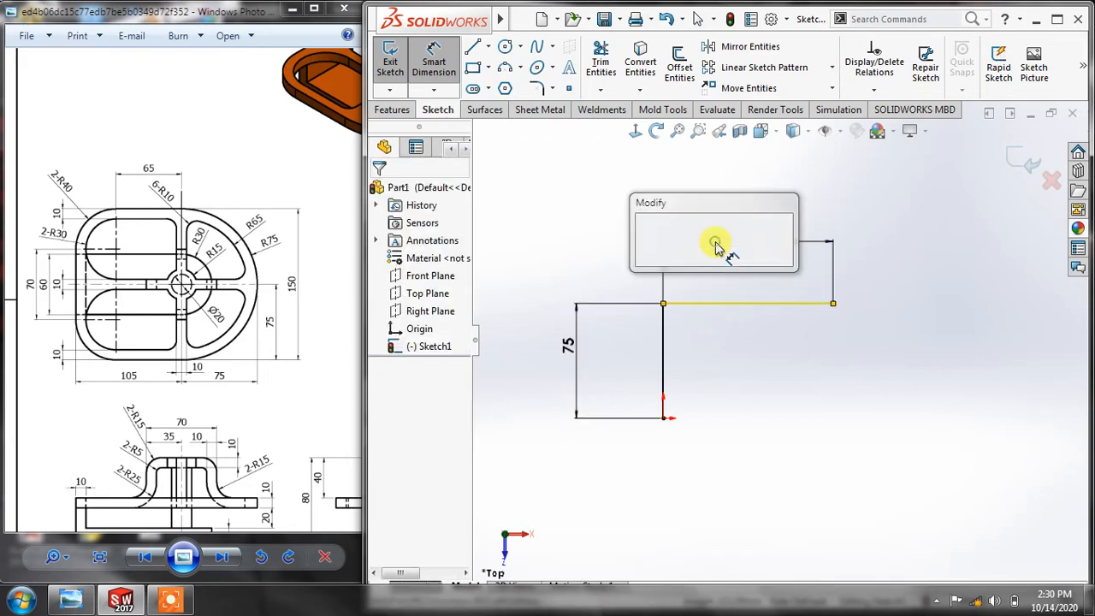
pyautogui.write('105')
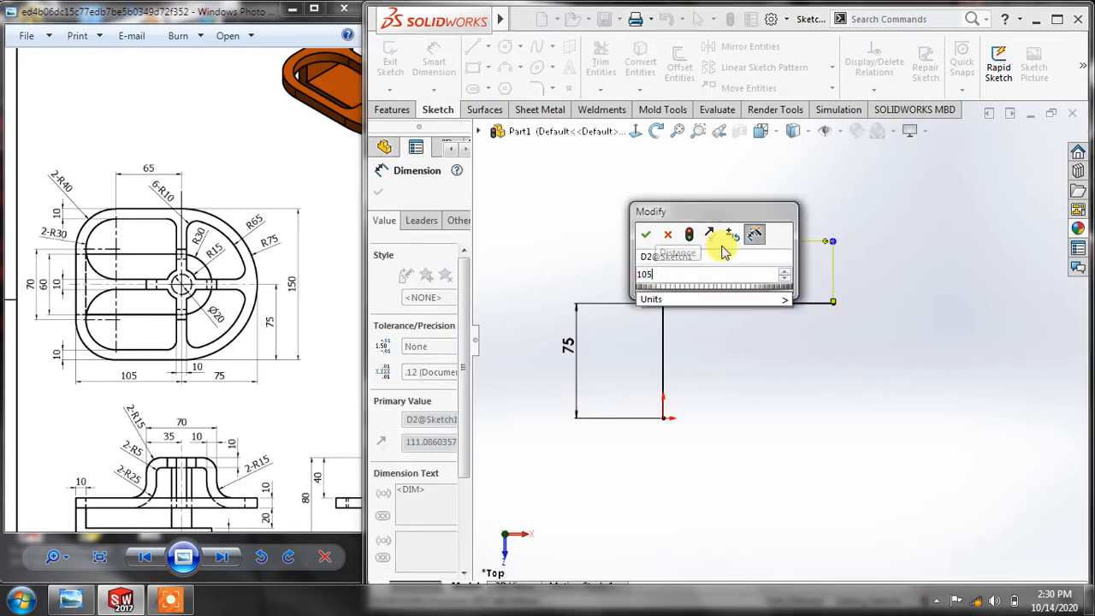
pyautogui.press('Return')
pyautogui.click(387, 194)
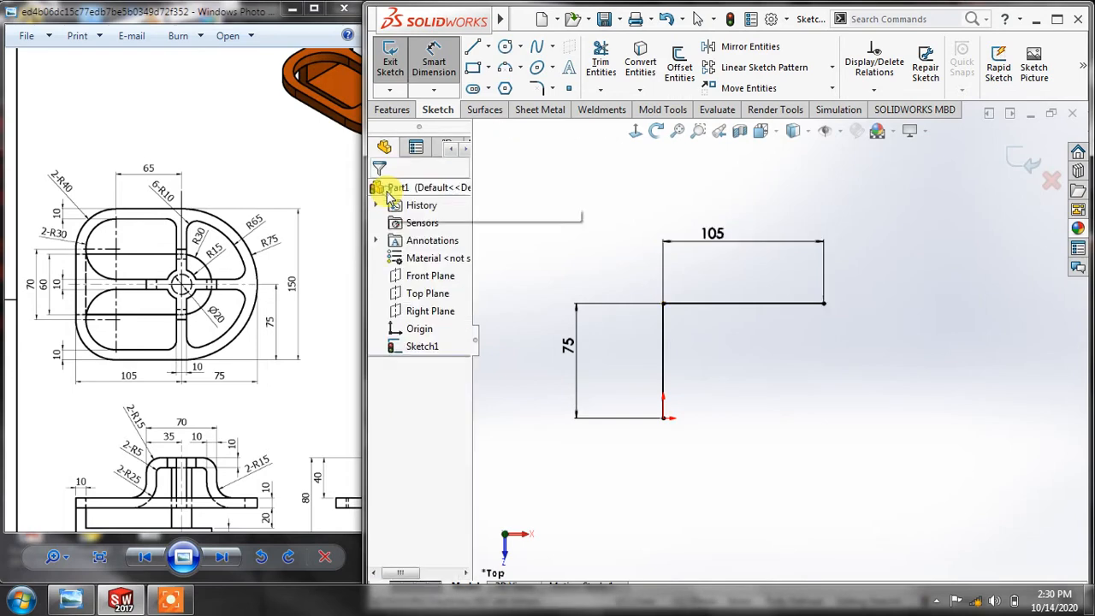
# Sketch a horizontal centerline about 207 mm long from the origin to the right
pyautogui.click(488, 46)
pyautogui.click(497, 70)
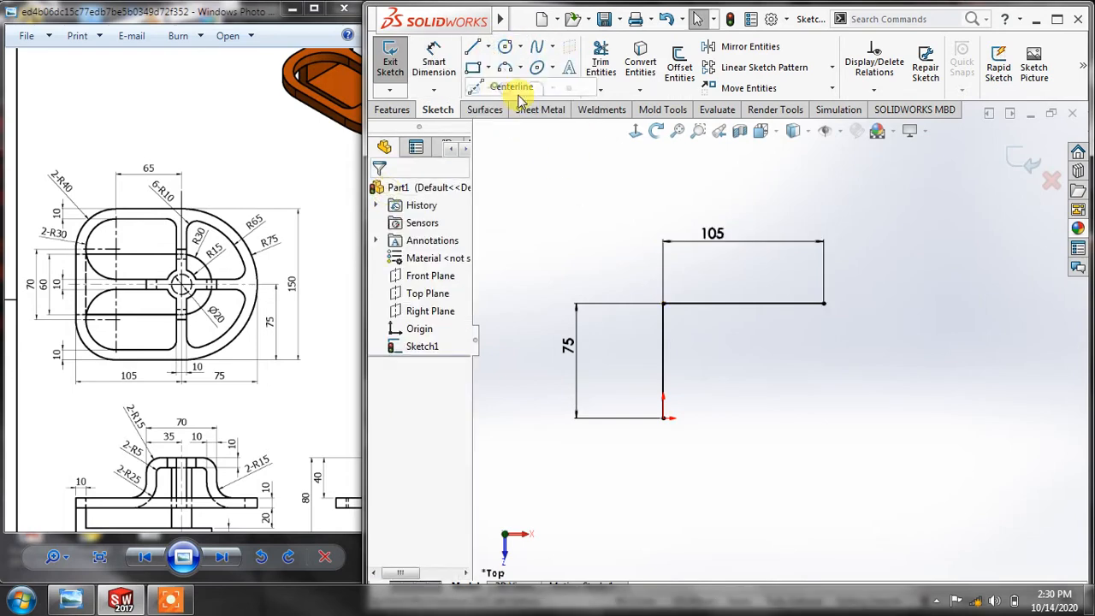
pyautogui.click(665, 418)
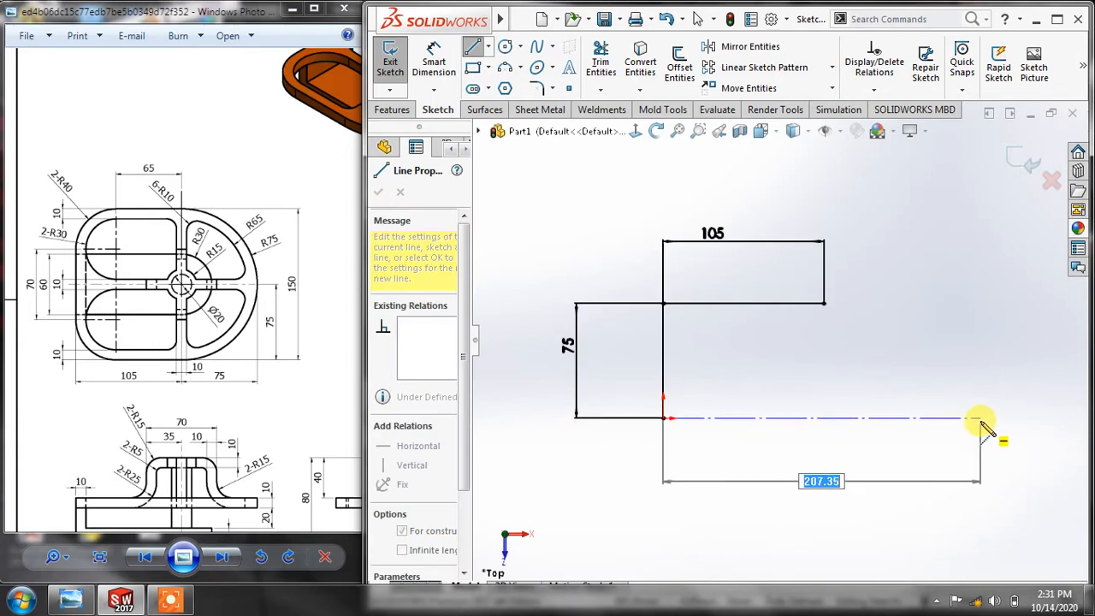
pyautogui.click(981, 418)
pyautogui.rightClick(997, 356)
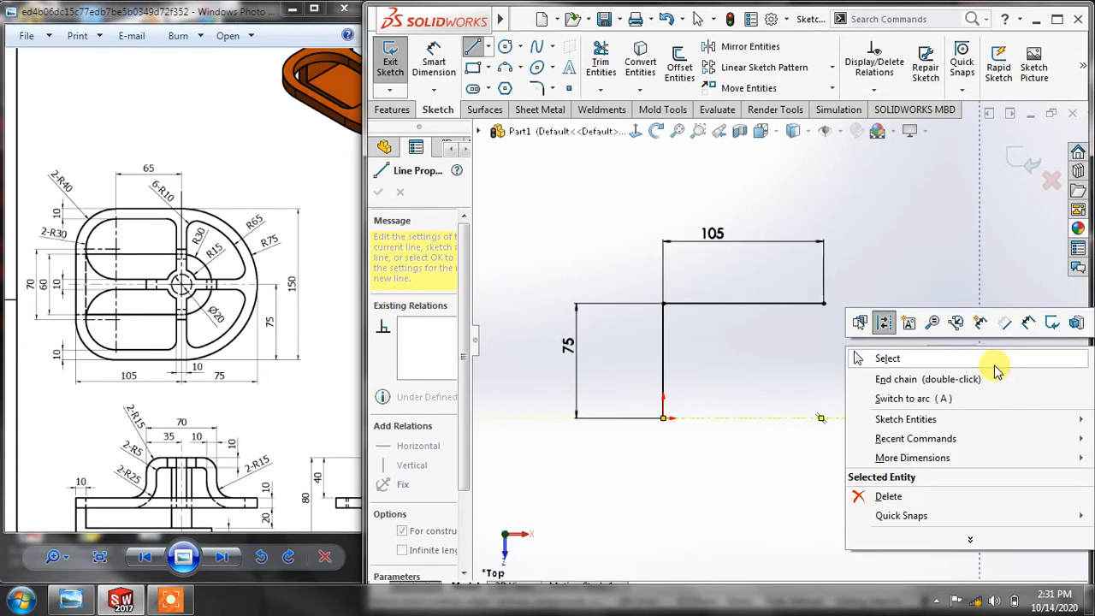
pyautogui.click(909, 362)
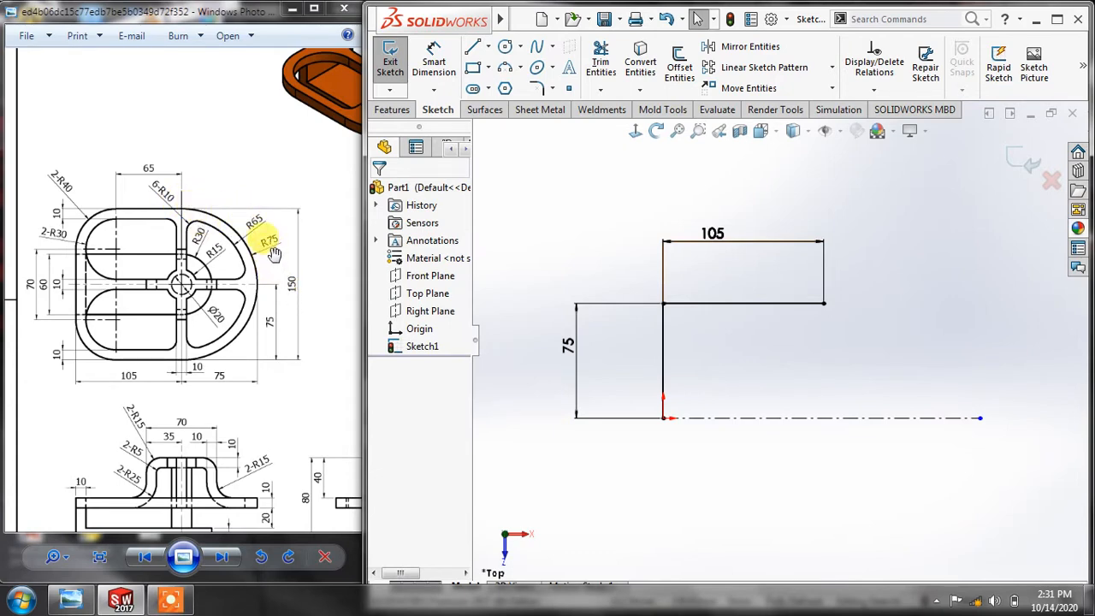
# Sketch a three-point arc of about 121 mm radius from the horizontal line's right end to the centerline, bulging outward
pyautogui.click(505, 70)
pyautogui.click(825, 304)
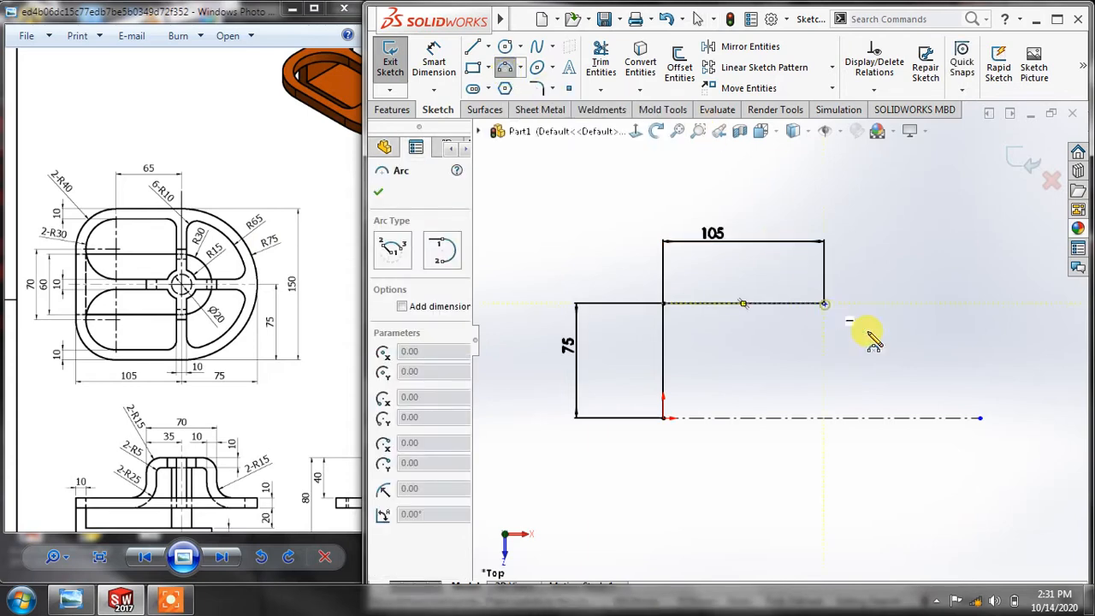
pyautogui.click(949, 418)
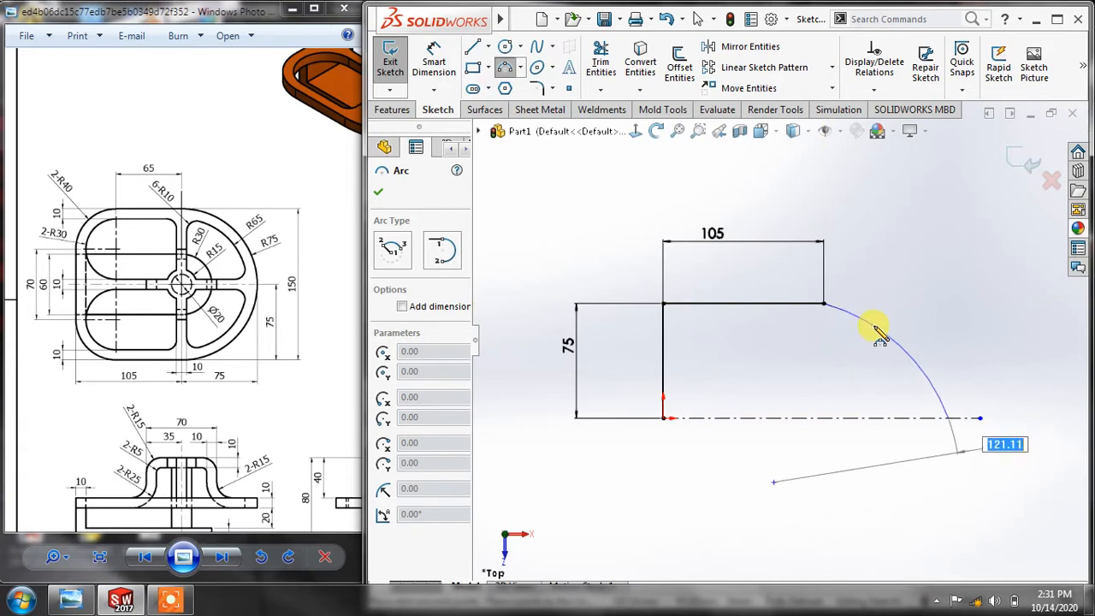
pyautogui.click(881, 333)
pyautogui.click(378, 192)
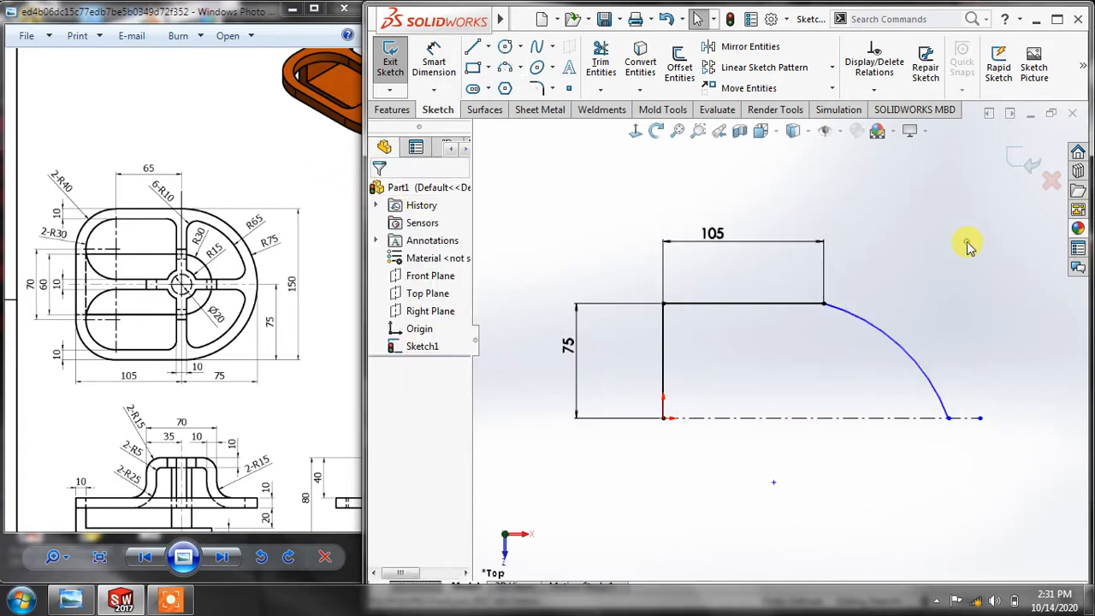
# Dimension the arc's radius as 75 mm
pyautogui.click(439, 69)
pyautogui.click(909, 356)
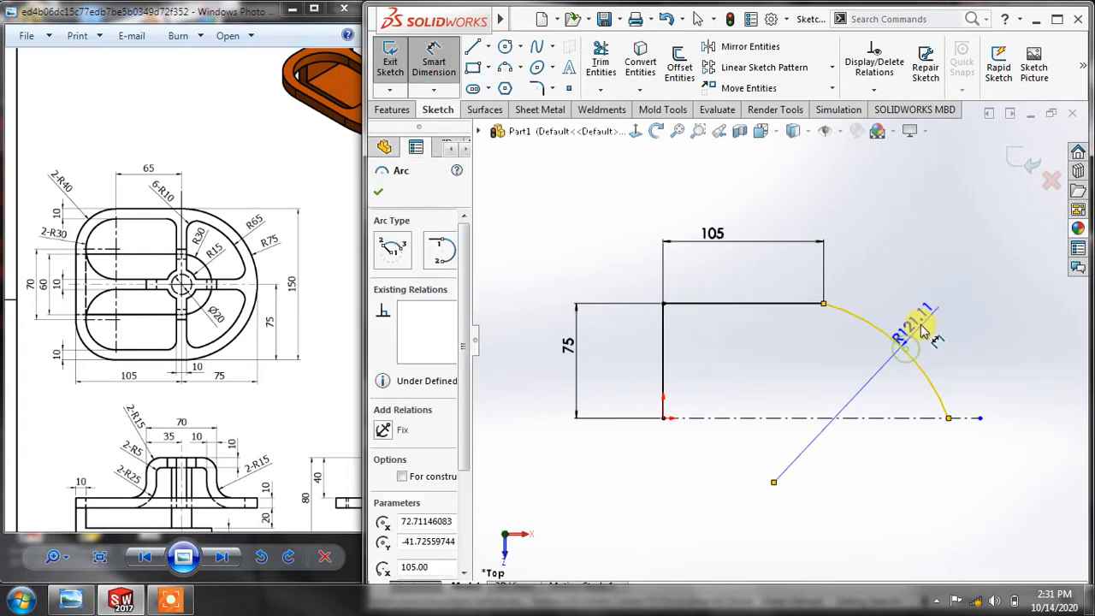
pyautogui.click(920, 321)
pyautogui.write('75')
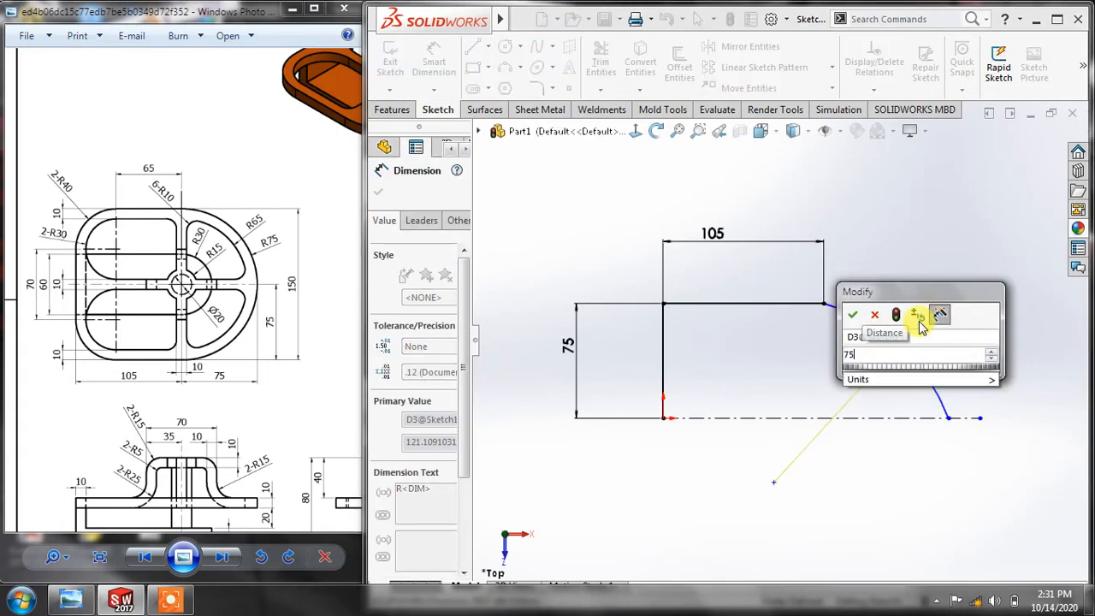
pyautogui.press('Return')
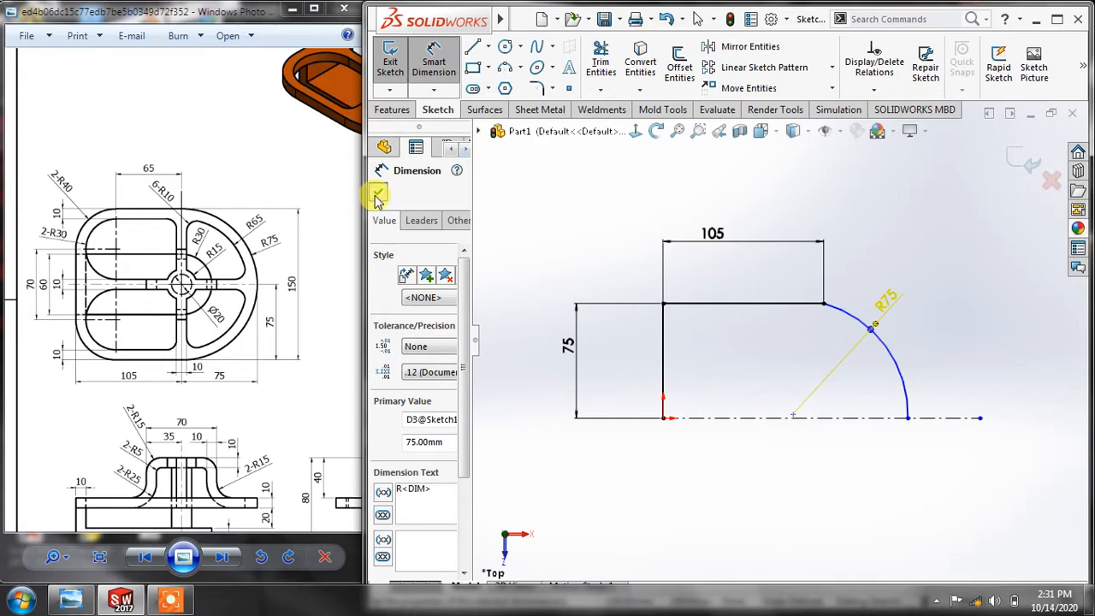
pyautogui.click(378, 195)
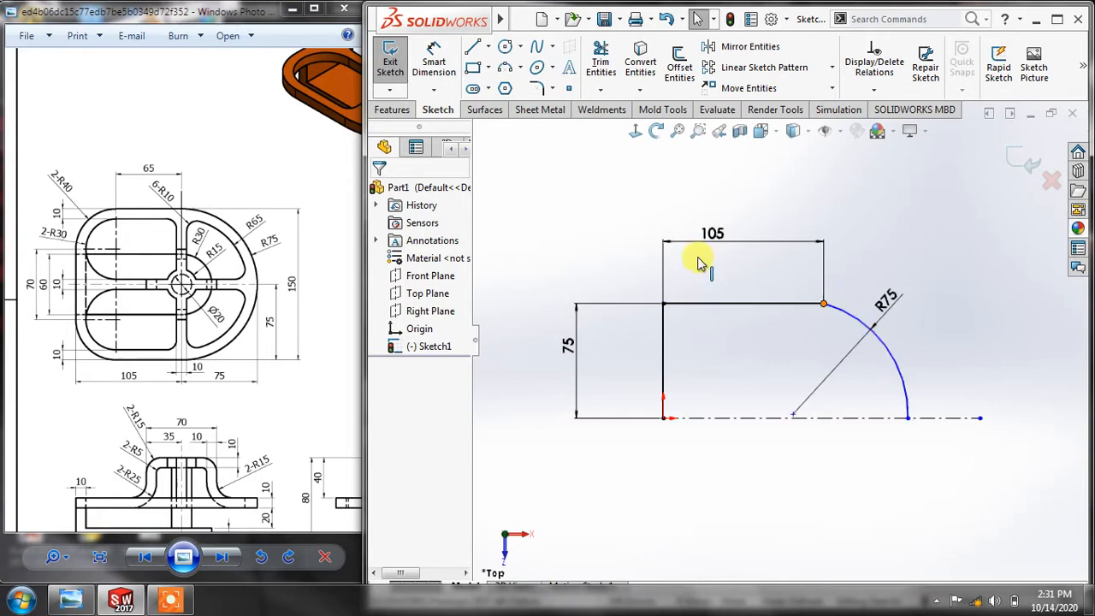
# Add a Tangent relation between the upper horizontal line and the arc
pyautogui.click(837, 308)
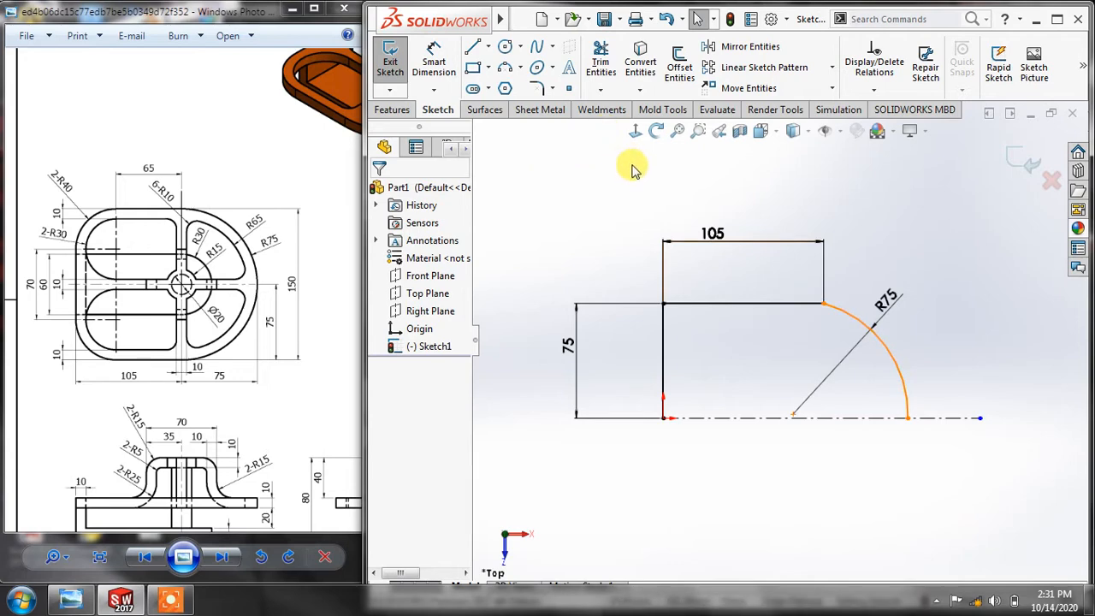
pyautogui.click(812, 307)
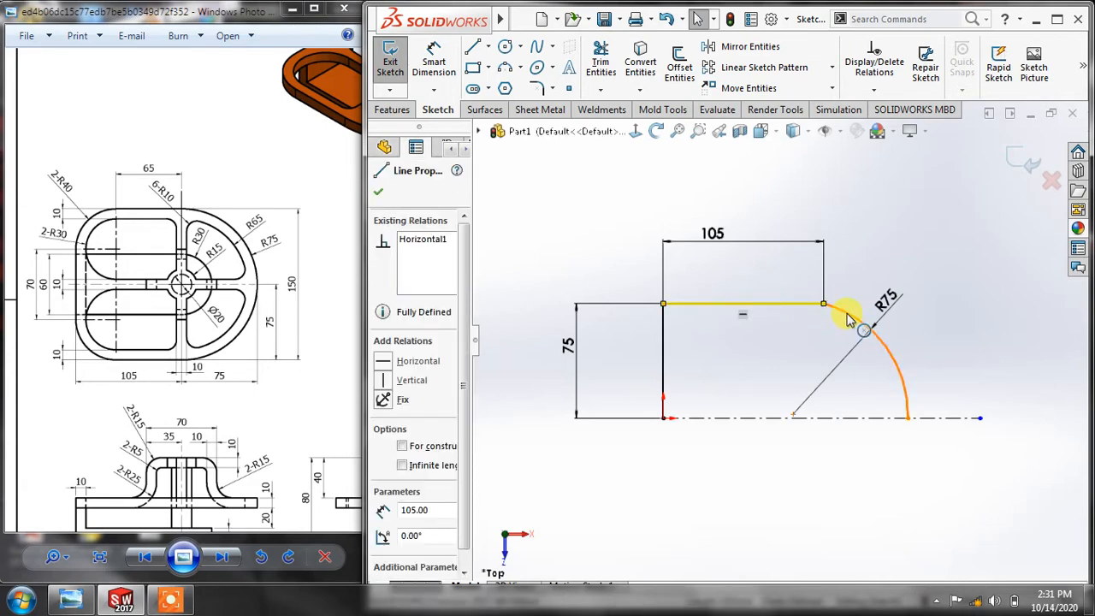
pyautogui.keyDown('ctrl'); pyautogui.click(847, 318); pyautogui.keyUp('ctrl')
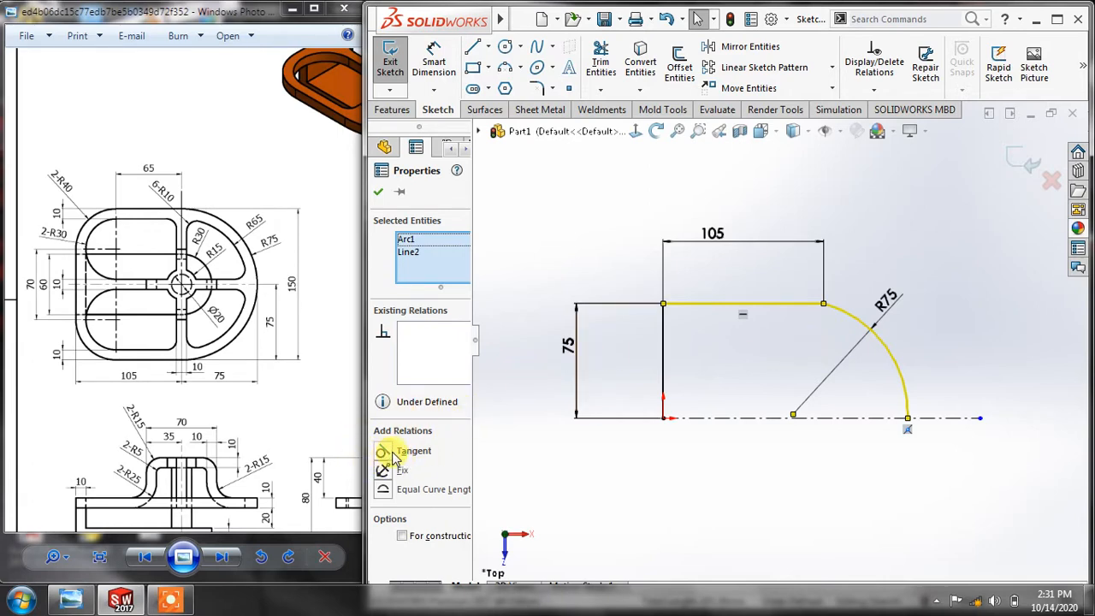
pyautogui.moveTo(477, 339); pyautogui.dragTo(513, 344)
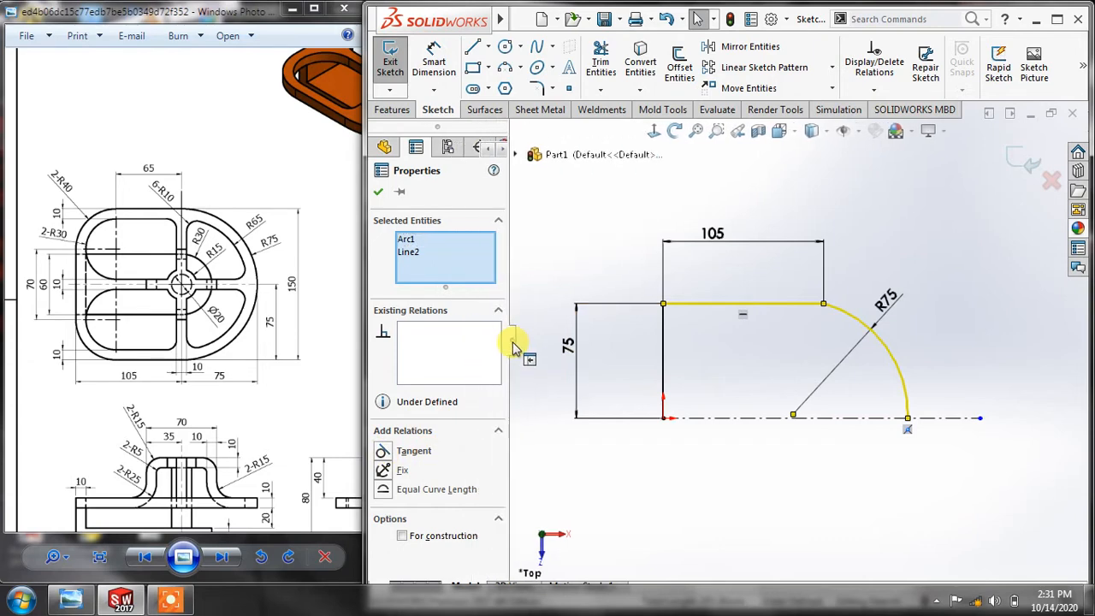
pyautogui.click(384, 454)
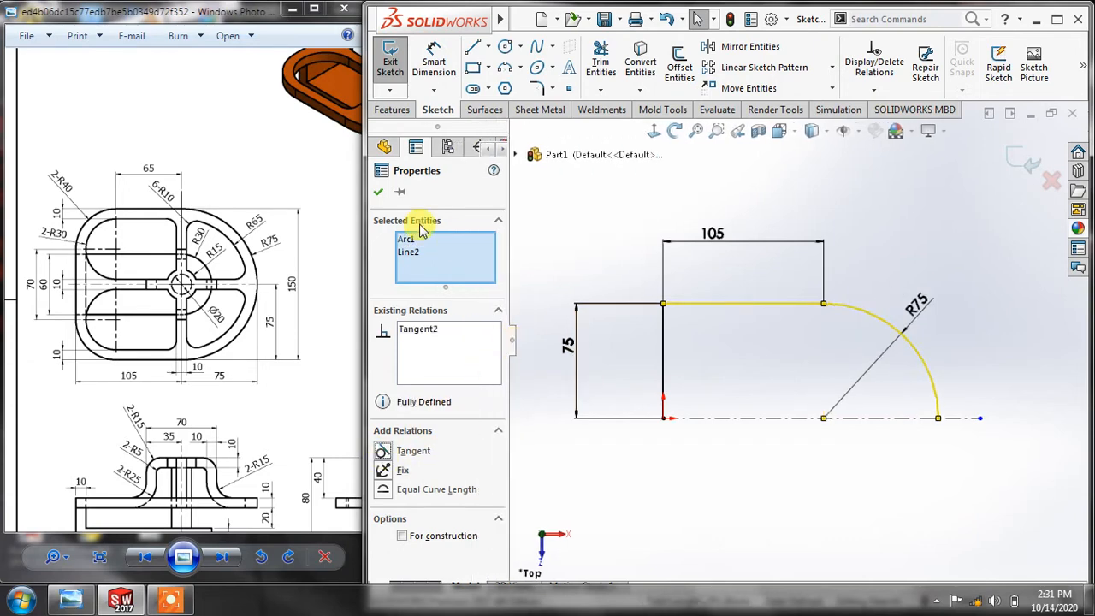
pyautogui.click(378, 193)
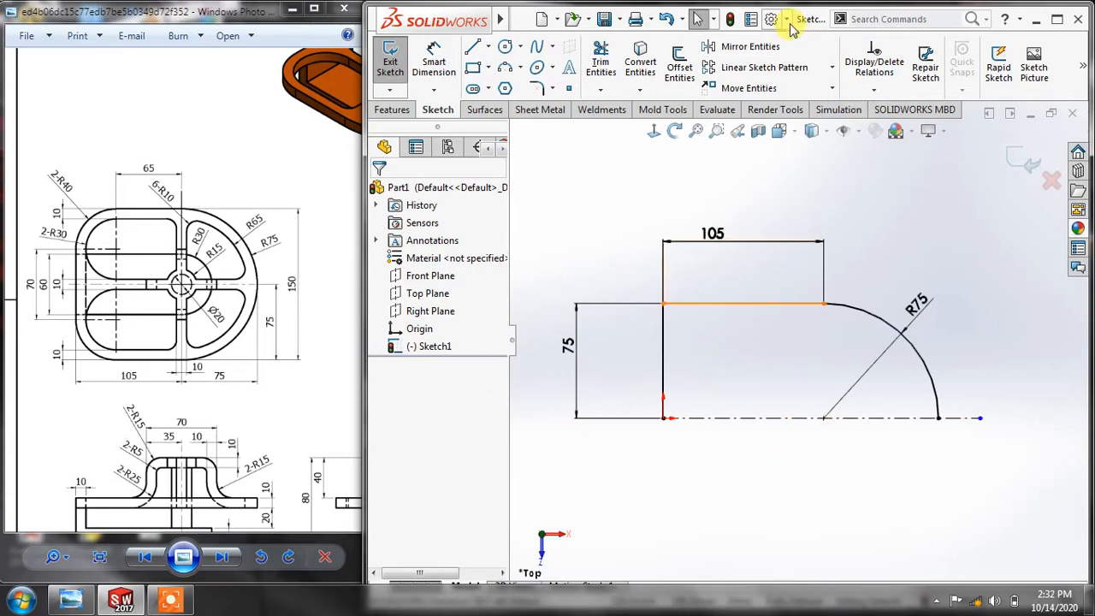
# Resize the modeling window beside the reference drawing so its whole height, including the status bar, fits on screen
pyautogui.moveTo(800, 25); pyautogui.dragTo(794, 0)
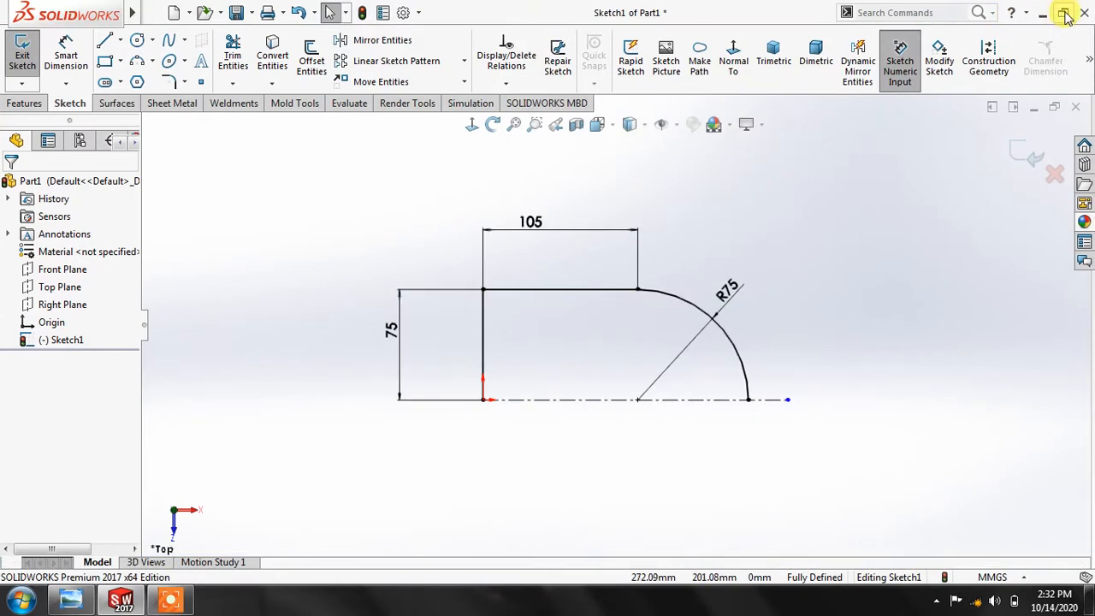
pyautogui.click(1064, 14)
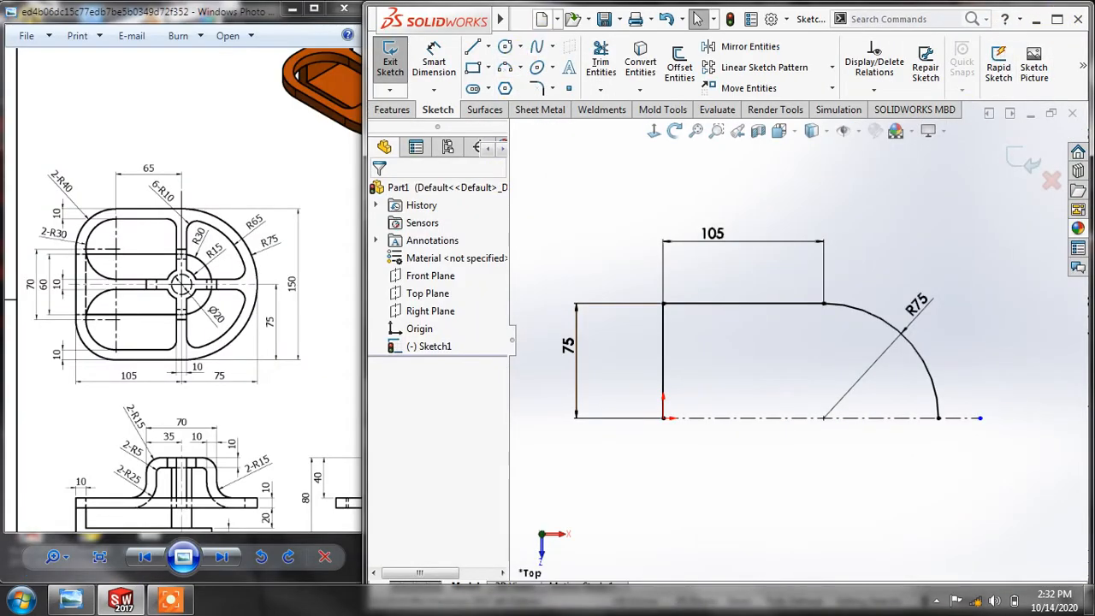
pyautogui.moveTo(835, 21); pyautogui.dragTo(812, 28)
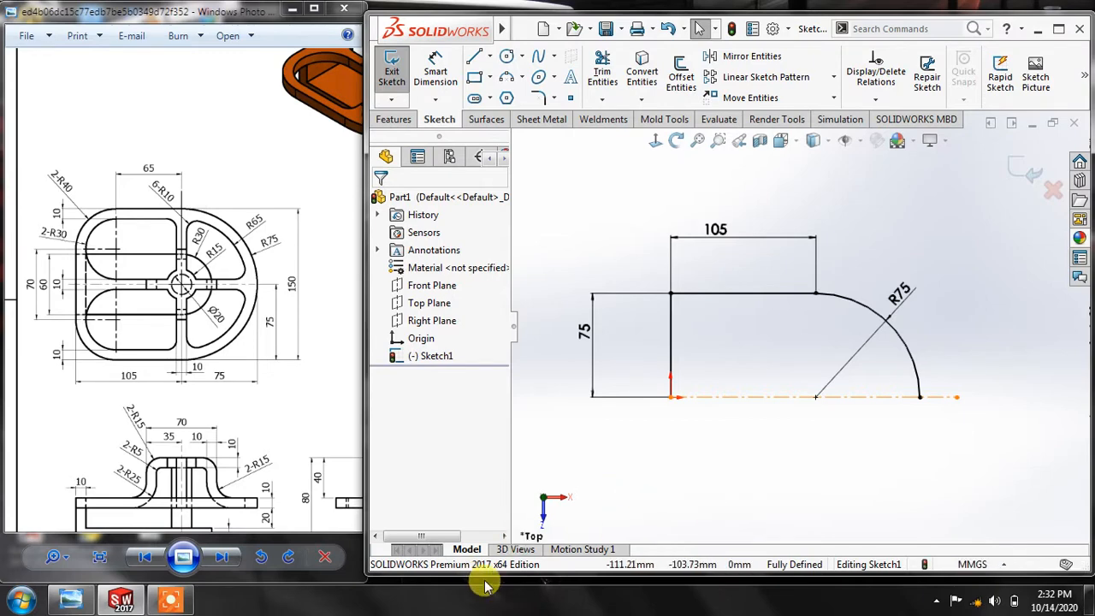
pyautogui.moveTo(484, 573)
pyautogui.mouseDown()
pyautogui.moveTo(481, 504)
pyautogui.moveTo(775, 523)
pyautogui.moveTo(804, 580)
pyautogui.mouseUp()
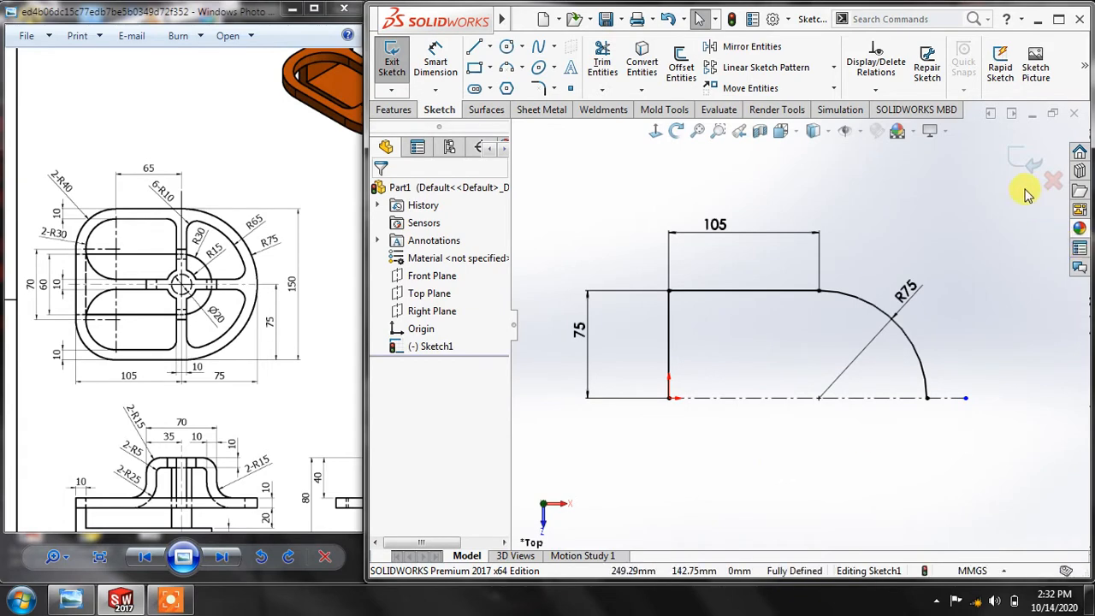
# Mirror the vertical line, horizontal line and arc about the centerline, keeping the originals
pyautogui.click(734, 51)
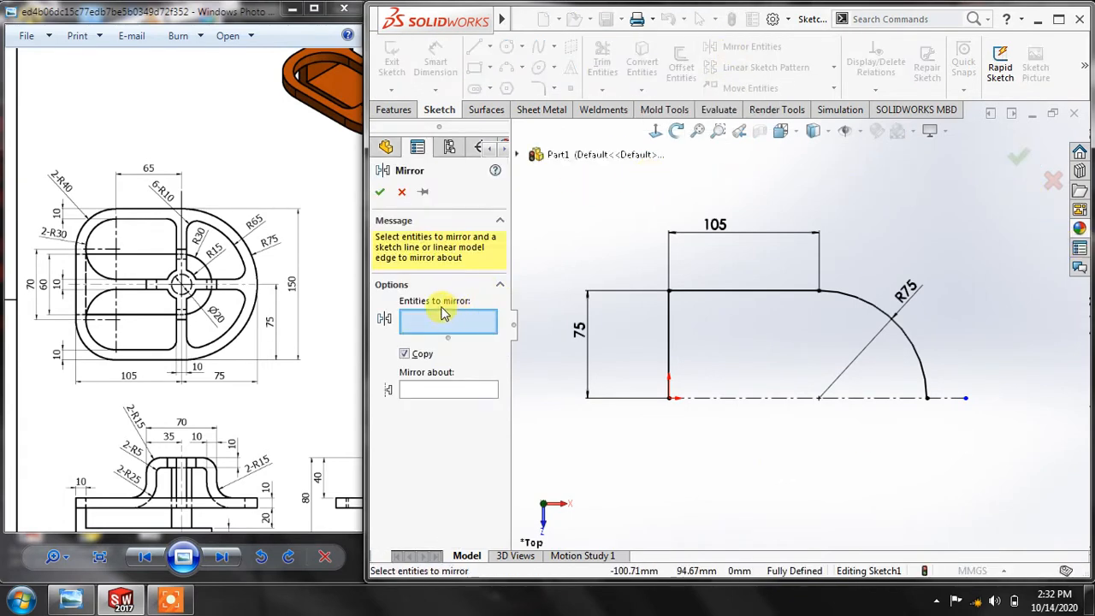
pyautogui.click(670, 326)
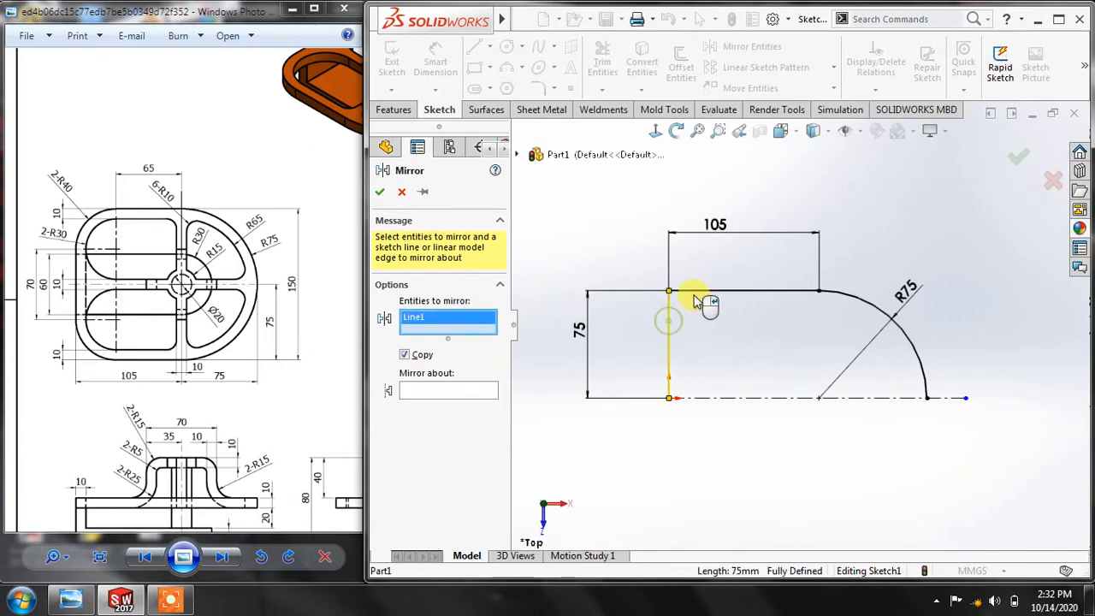
pyautogui.click(707, 292)
pyautogui.click(839, 294)
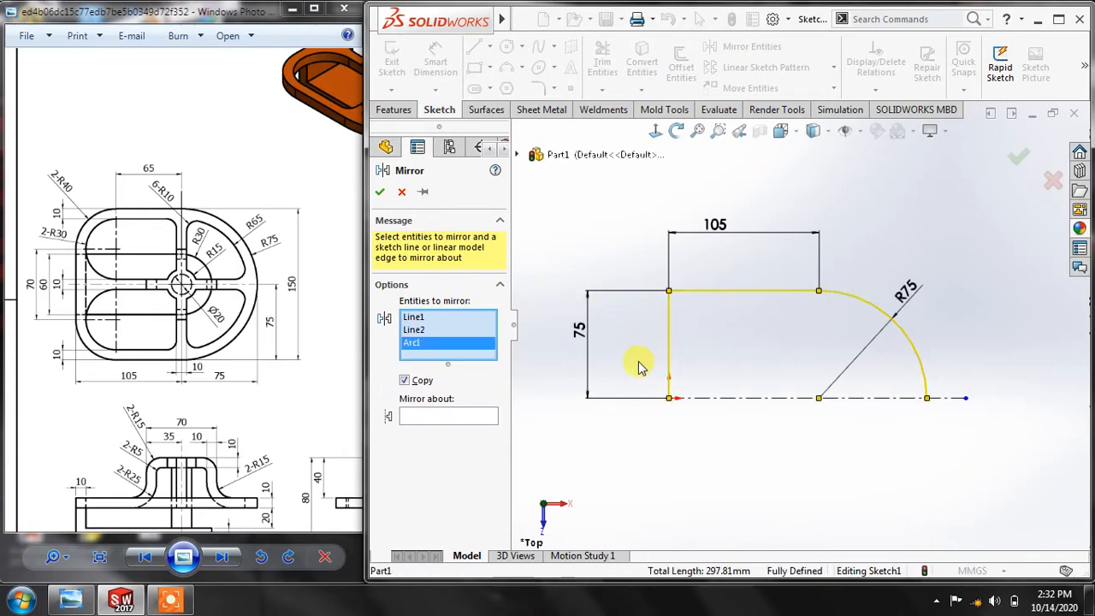
pyautogui.click(436, 423)
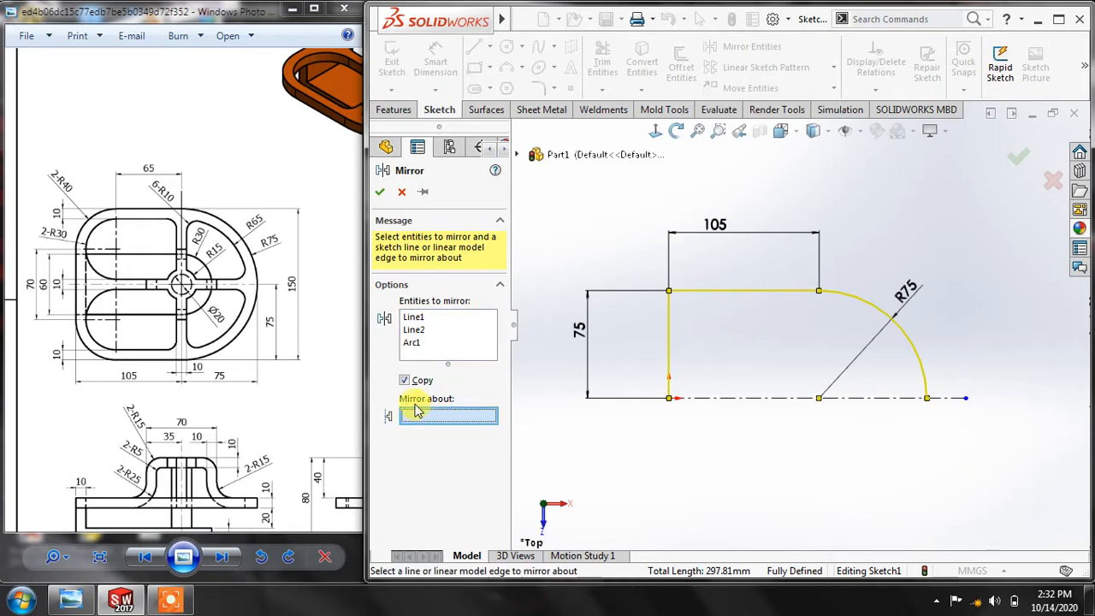
pyautogui.click(789, 399)
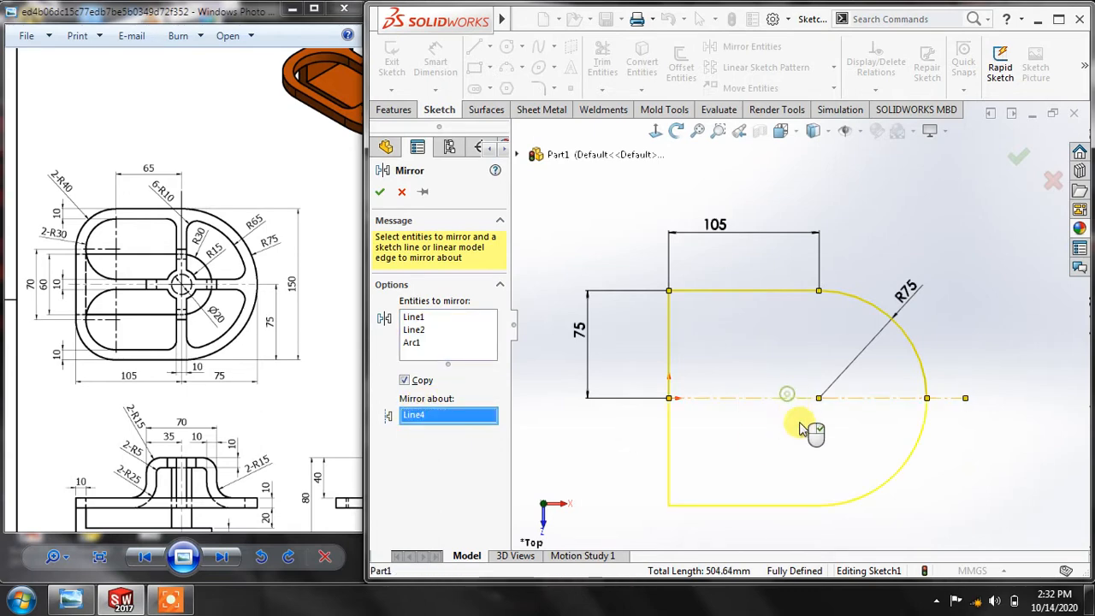
pyautogui.click(380, 192)
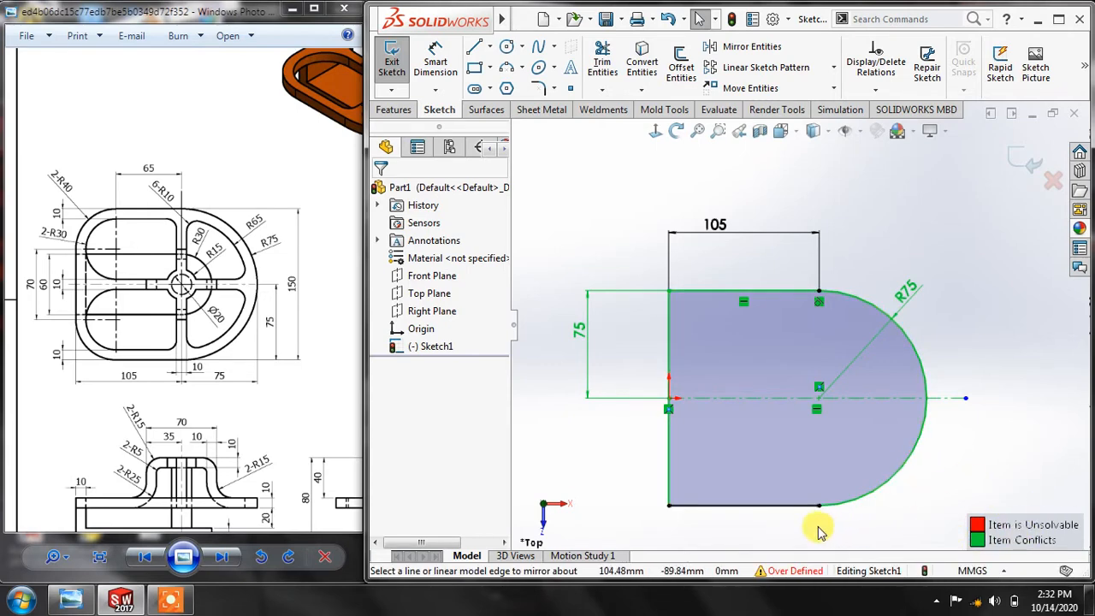
# Delete the arc's redundant R75 radius dimension from the mirrored outline sketch
pyautogui.scroll(1, 819, 529)
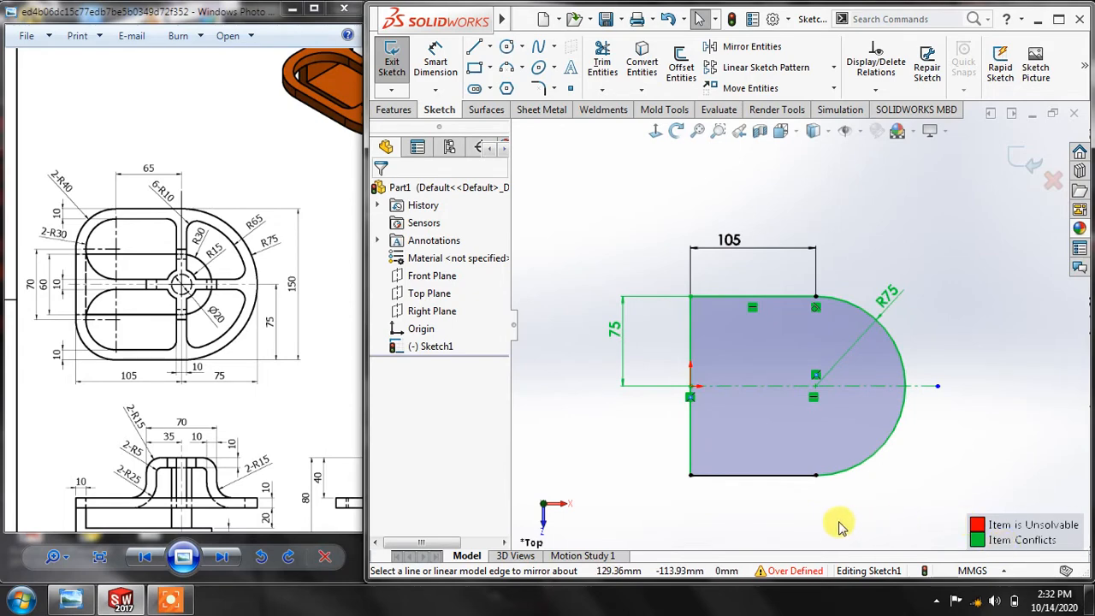
pyautogui.scroll(-1, 829, 501)
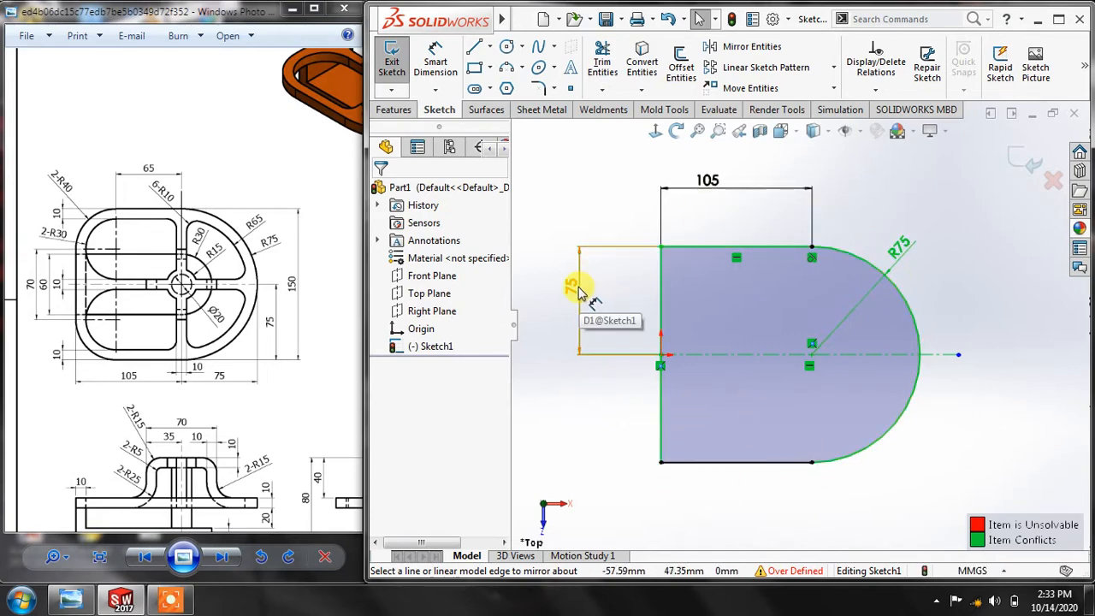
pyautogui.rightClick(909, 258)
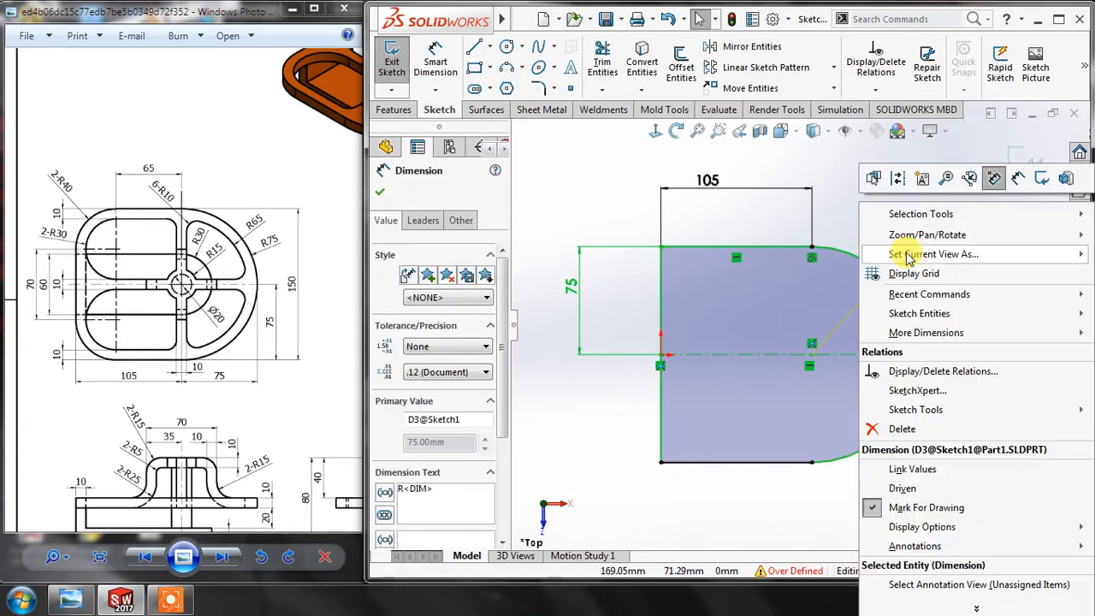
pyautogui.click(902, 429)
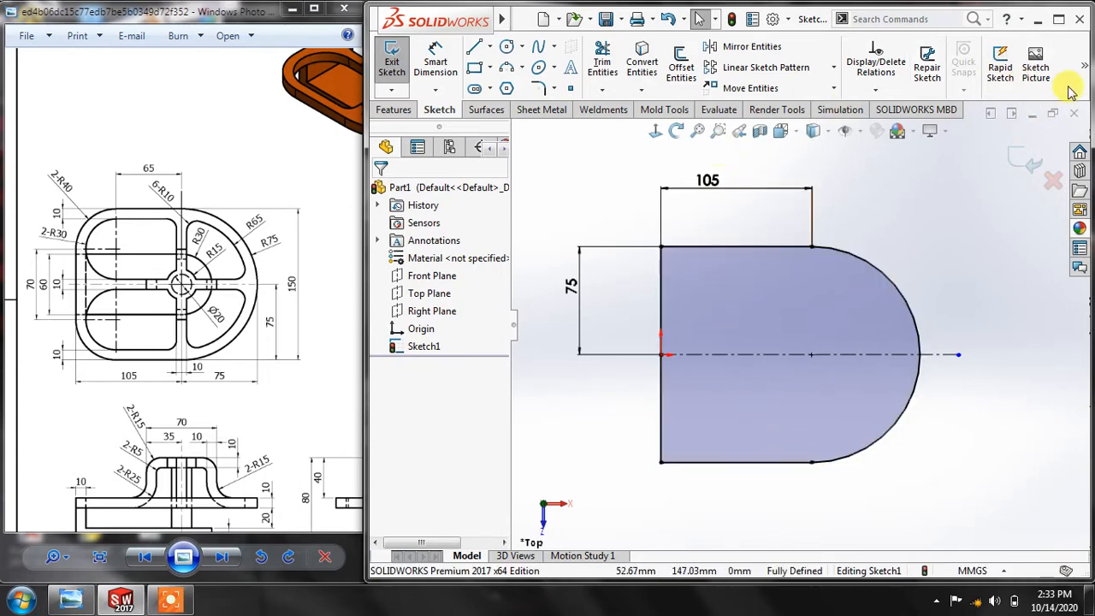
# Exit the base outline sketch and examine the plate thickness in the reference drawing's lower view
pyautogui.moveTo(1084, 68)
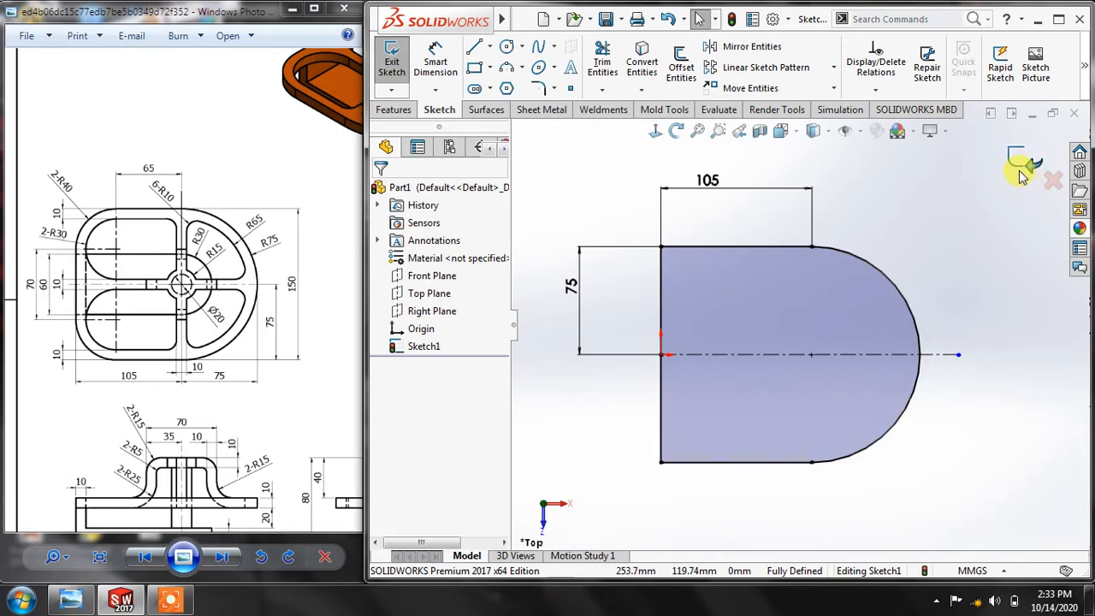
pyautogui.click(1011, 168)
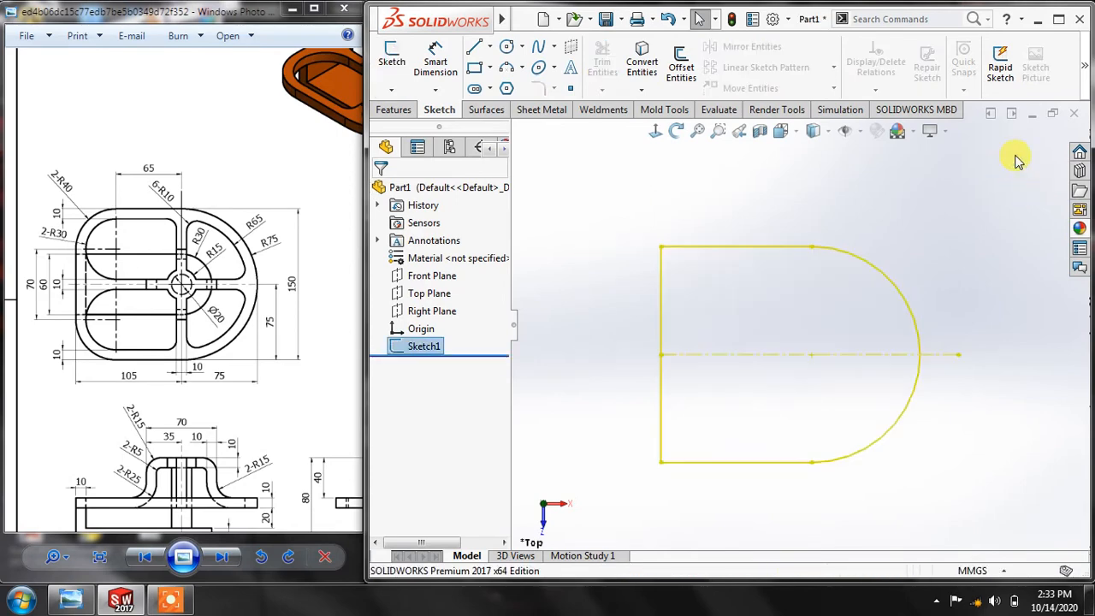
pyautogui.moveTo(937, 280); pyautogui.dragTo(918, 250, button='middle')
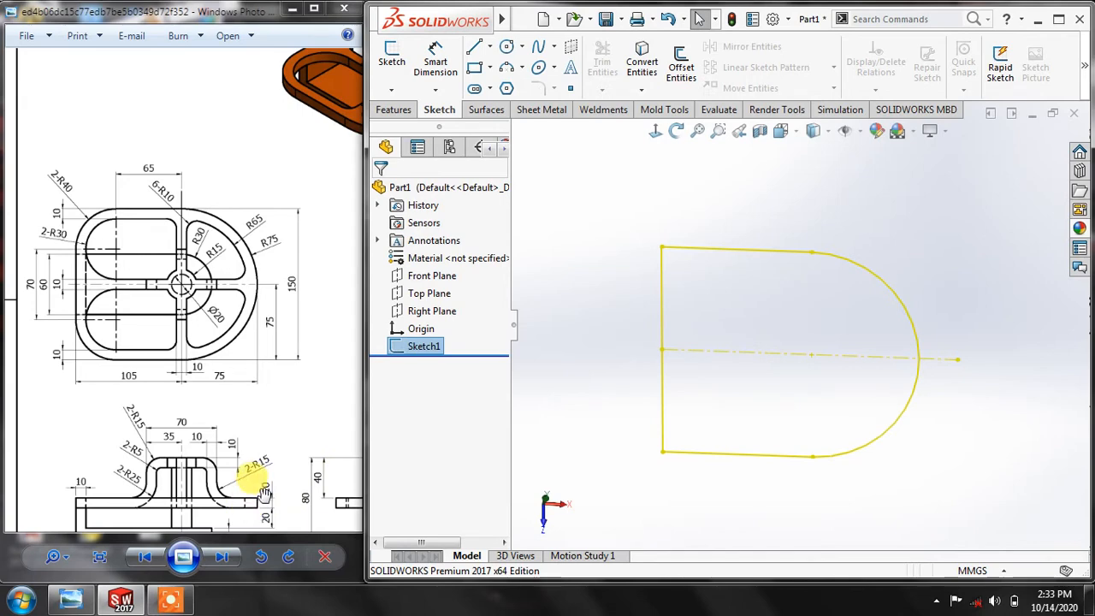
pyautogui.moveTo(214, 437); pyautogui.dragTo(203, 391)
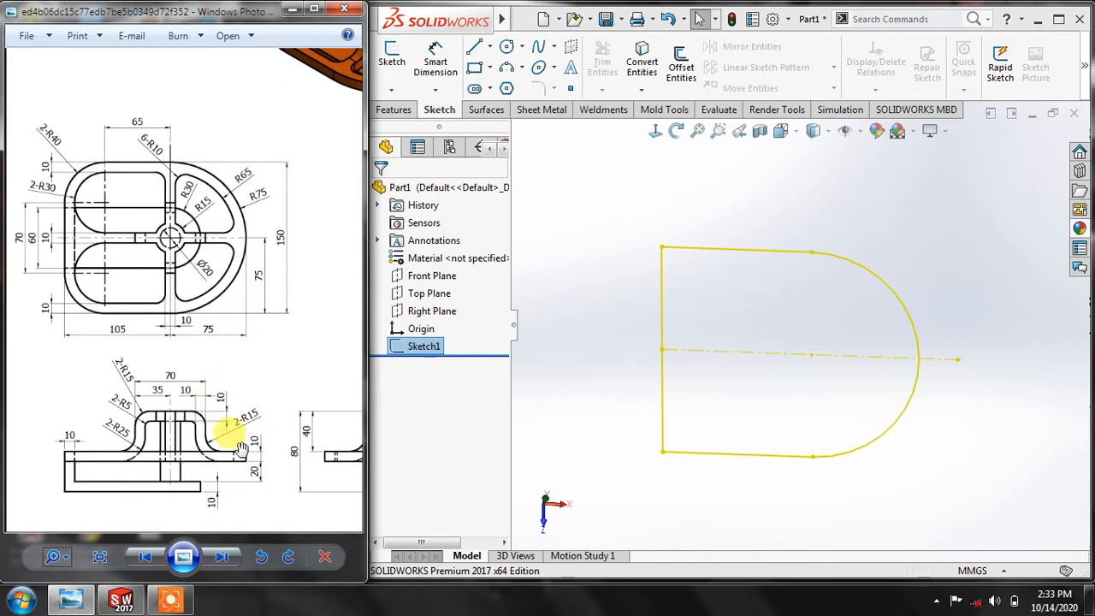
# Extrude the base plate outline upward 10 mm as a blind boss
pyautogui.click(395, 110)
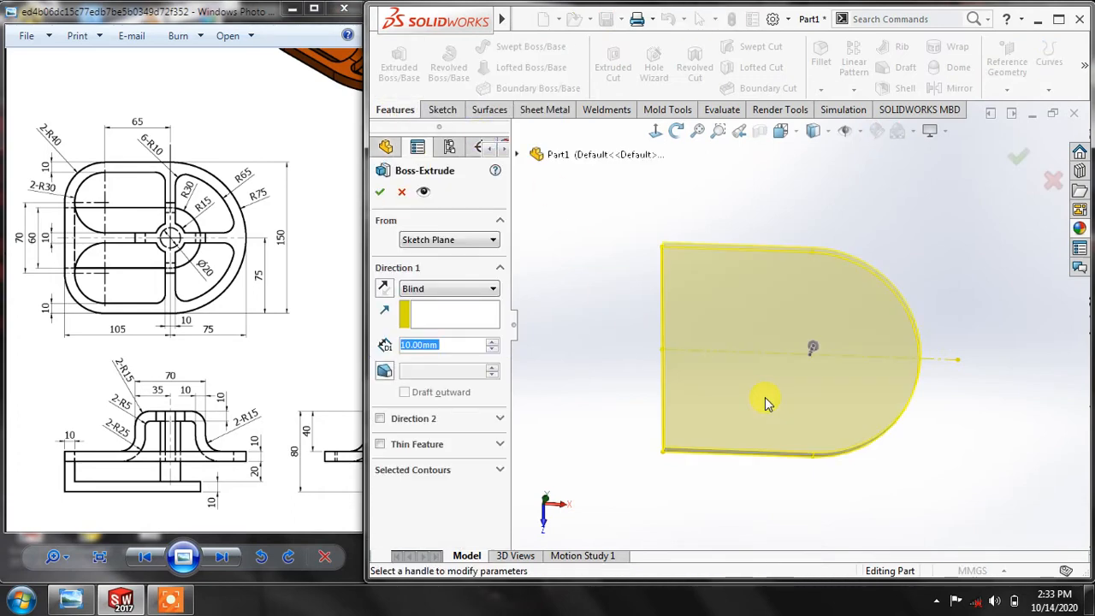
pyautogui.moveTo(742, 344); pyautogui.dragTo(750, 328, button='middle')
pyautogui.doubleClick(457, 345)
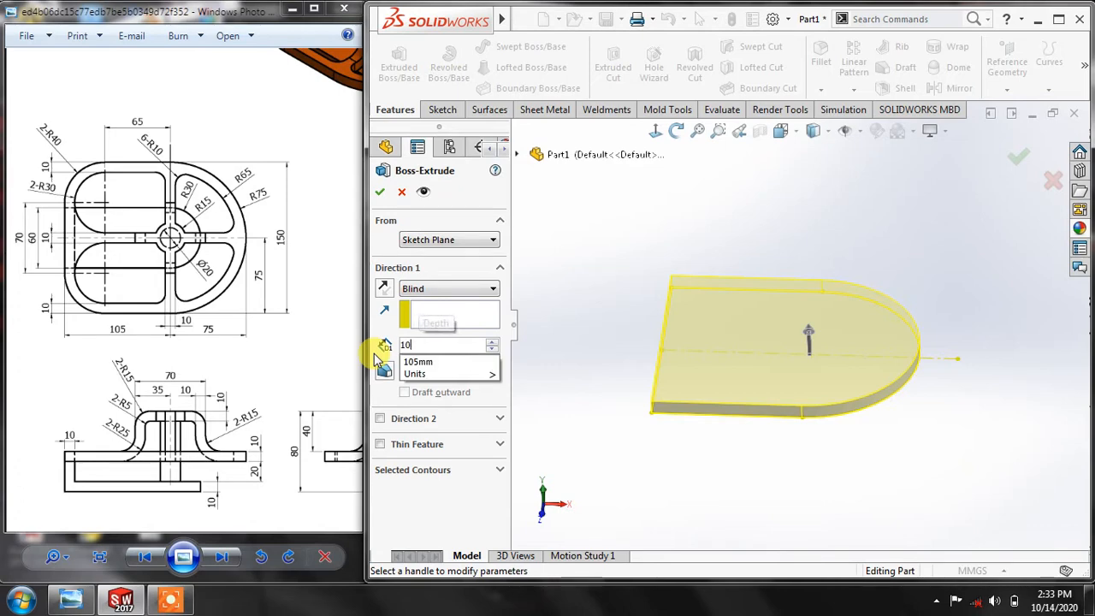
pyautogui.click(383, 196)
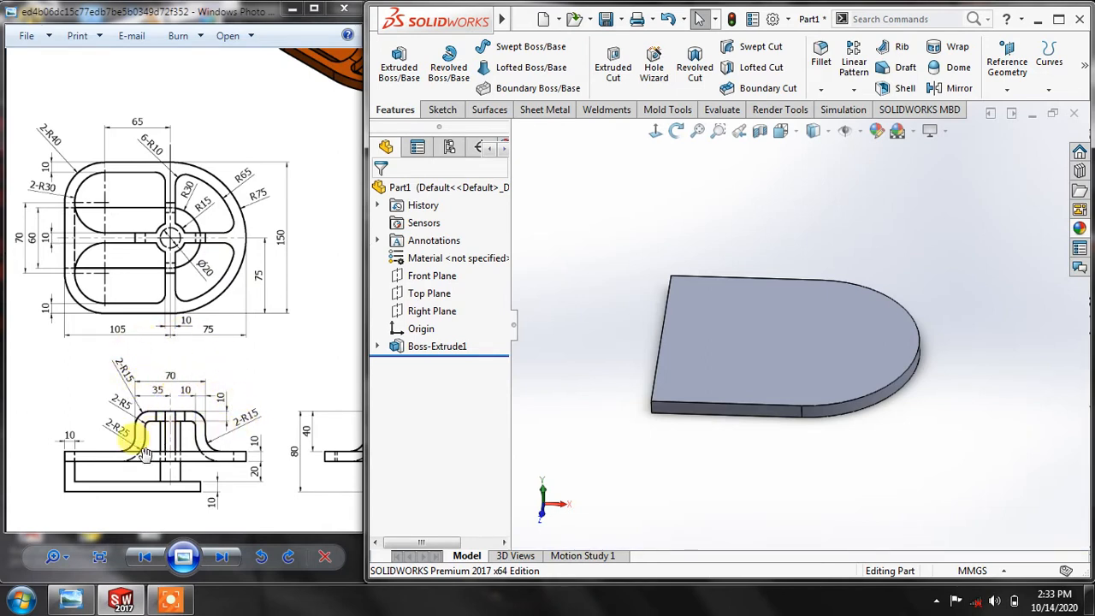
# Create a reference plane offset 40 mm above the plate's top face
pyautogui.moveTo(191, 479); pyautogui.dragTo(91, 448)
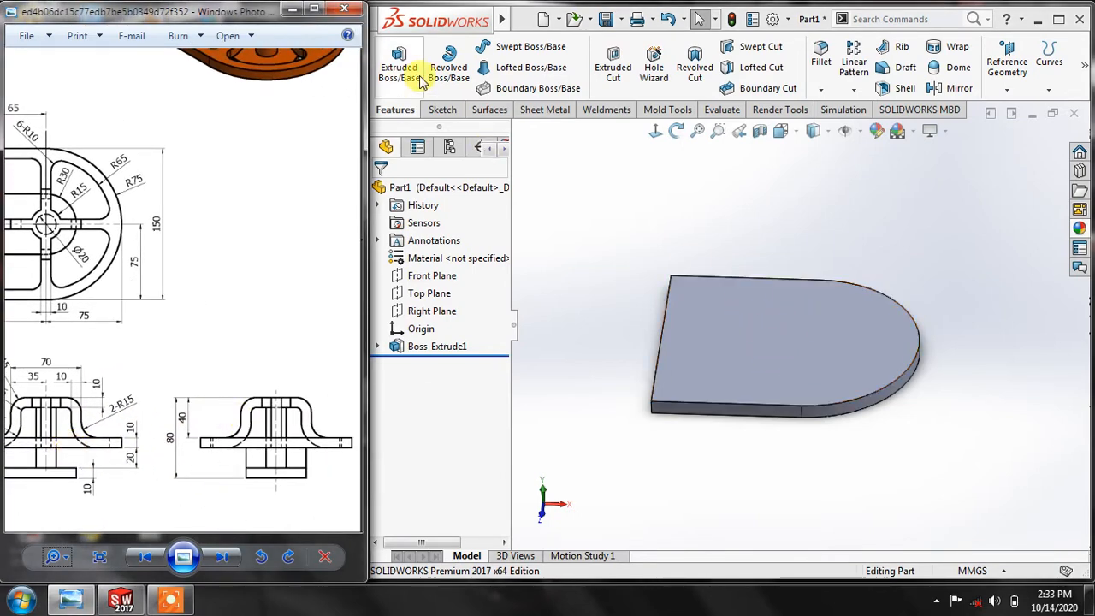
pyautogui.click(1005, 90)
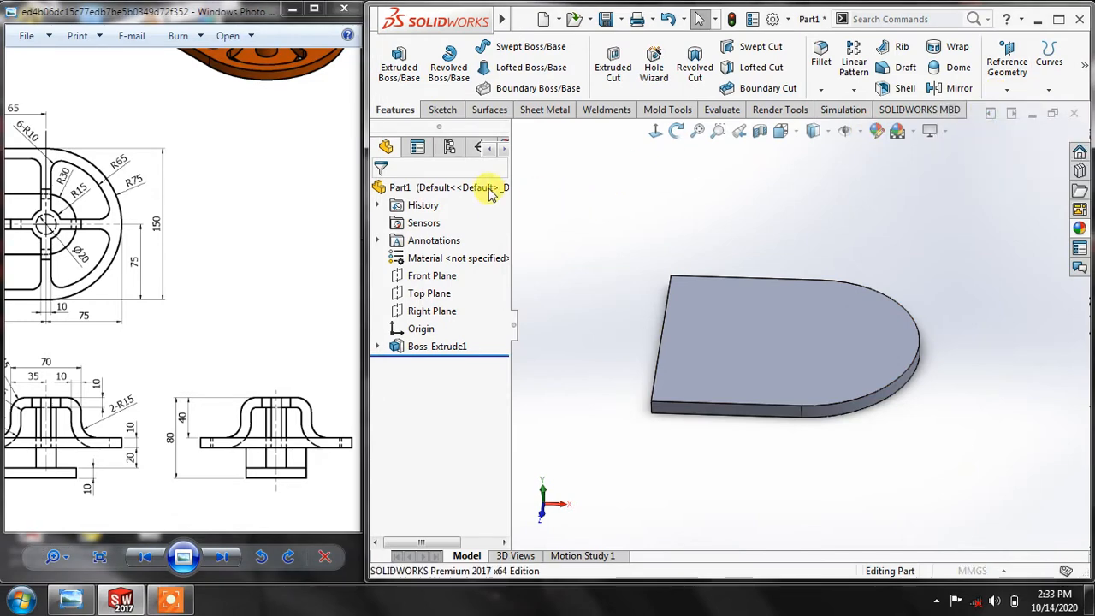
pyautogui.click(998, 91)
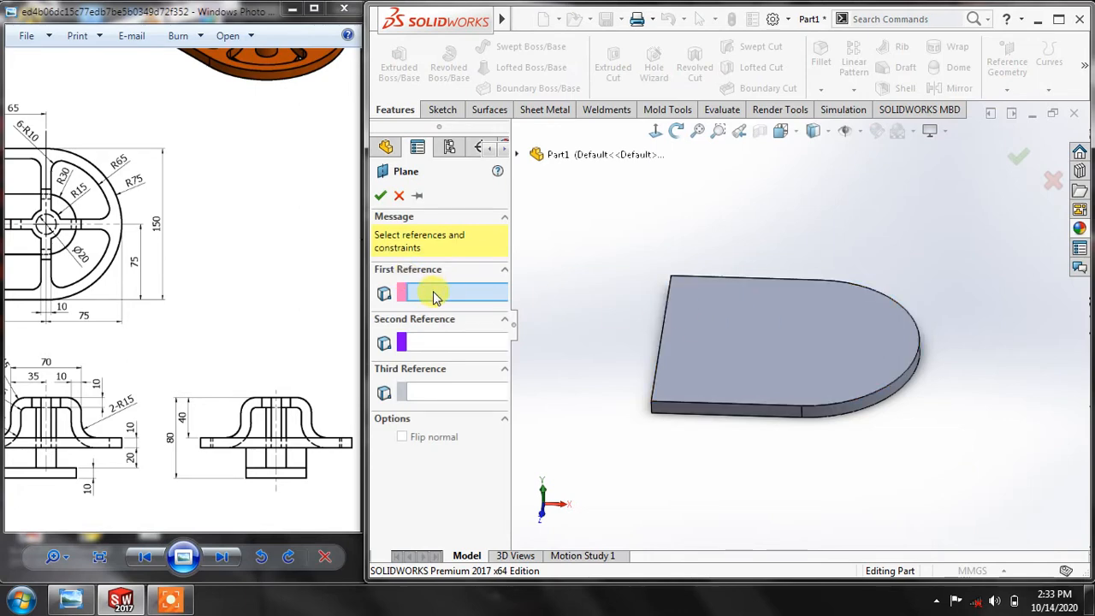
pyautogui.click(859, 362)
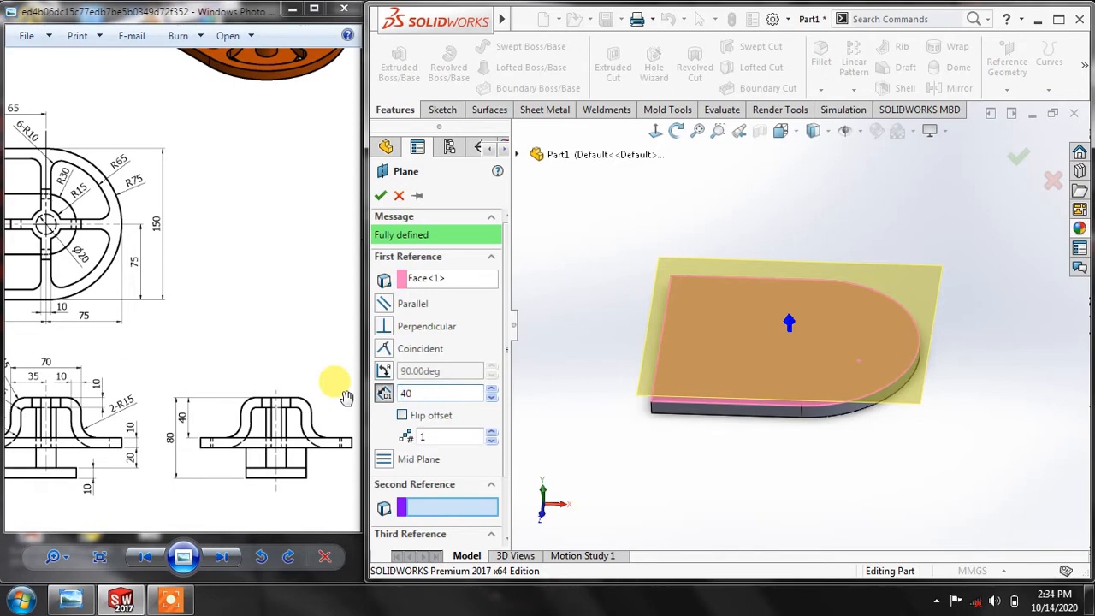
pyautogui.press('Return')
pyautogui.click(381, 195)
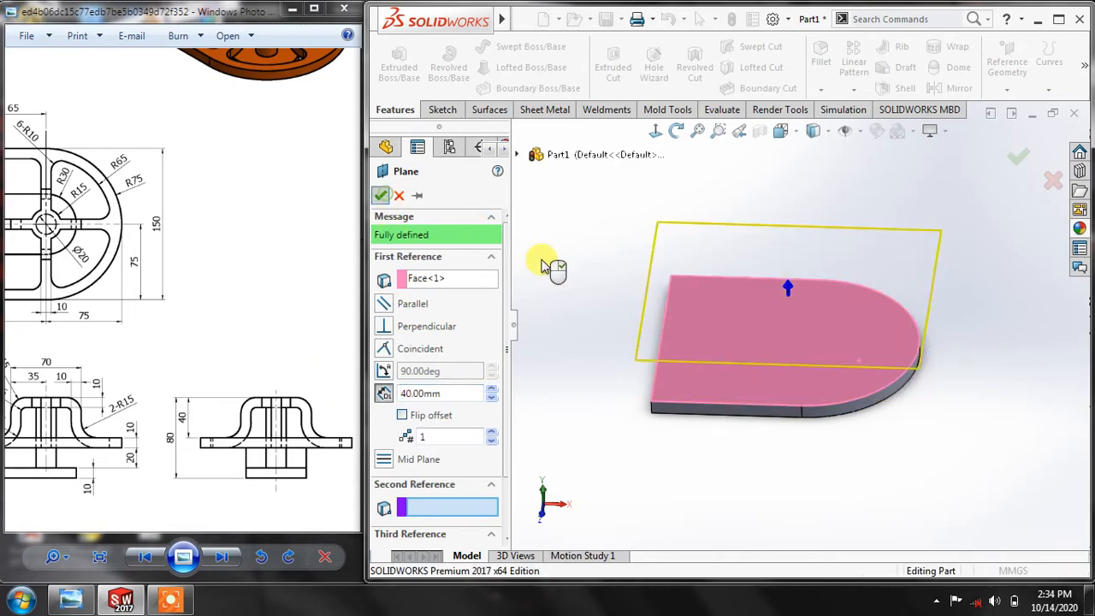
# Start a sketch on the offset plane and draw a circle about 68 mm in diameter toward the plate's rounded end
pyautogui.moveTo(548, 267)
pyautogui.mouseDown(button='middle')
pyautogui.moveTo(569, 325)
pyautogui.moveTo(562, 272)
pyautogui.moveTo(692, 247)
pyautogui.mouseUp(button='middle')
pyautogui.click(703, 254)
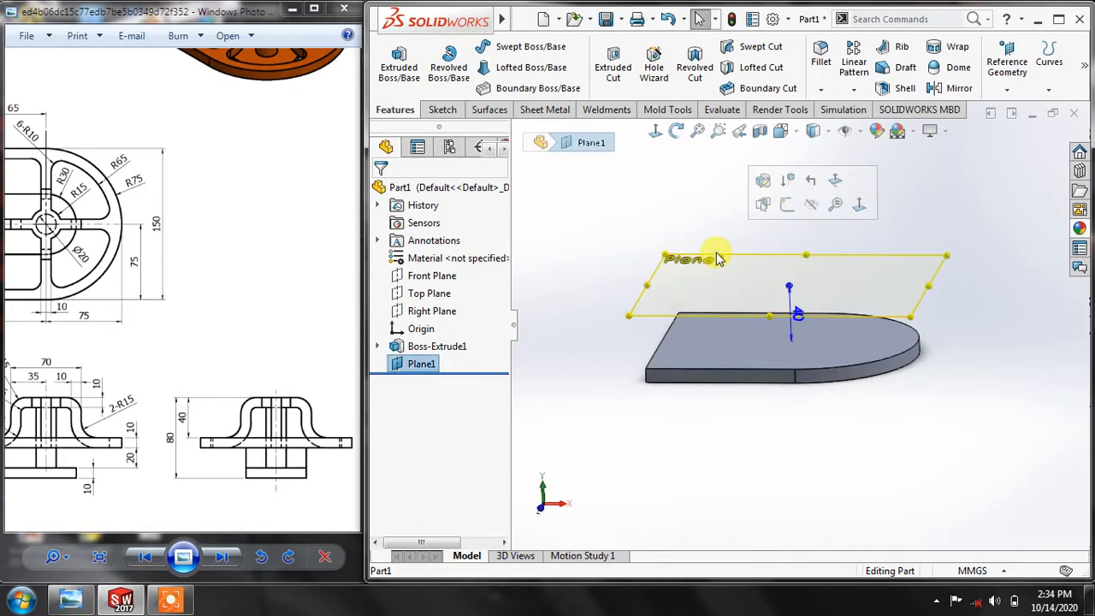
pyautogui.click(785, 206)
pyautogui.click(656, 130)
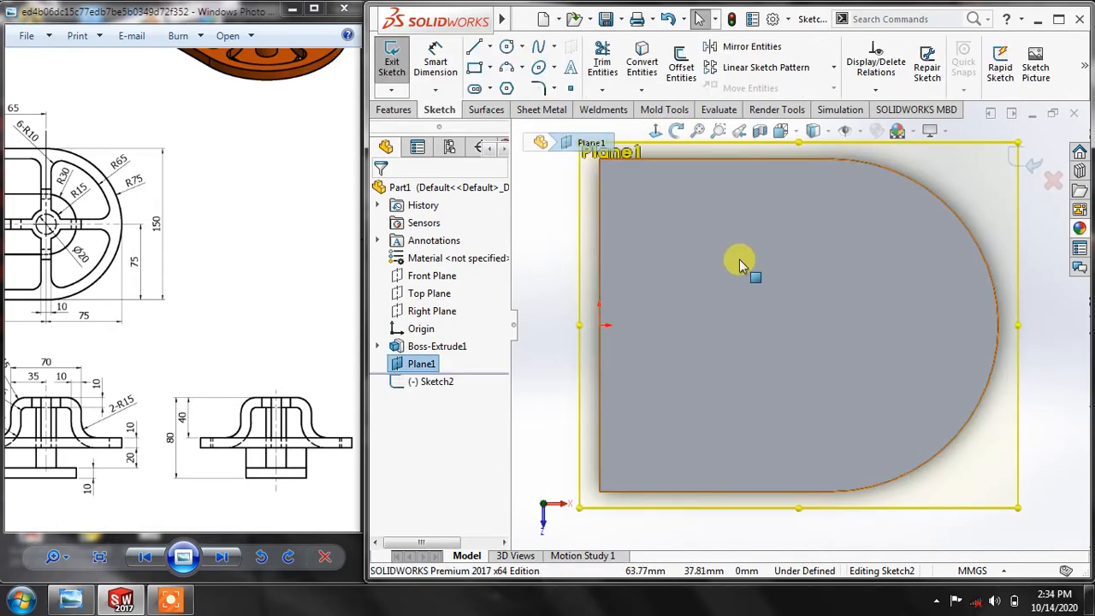
pyautogui.moveTo(159, 431); pyautogui.dragTo(273, 441)
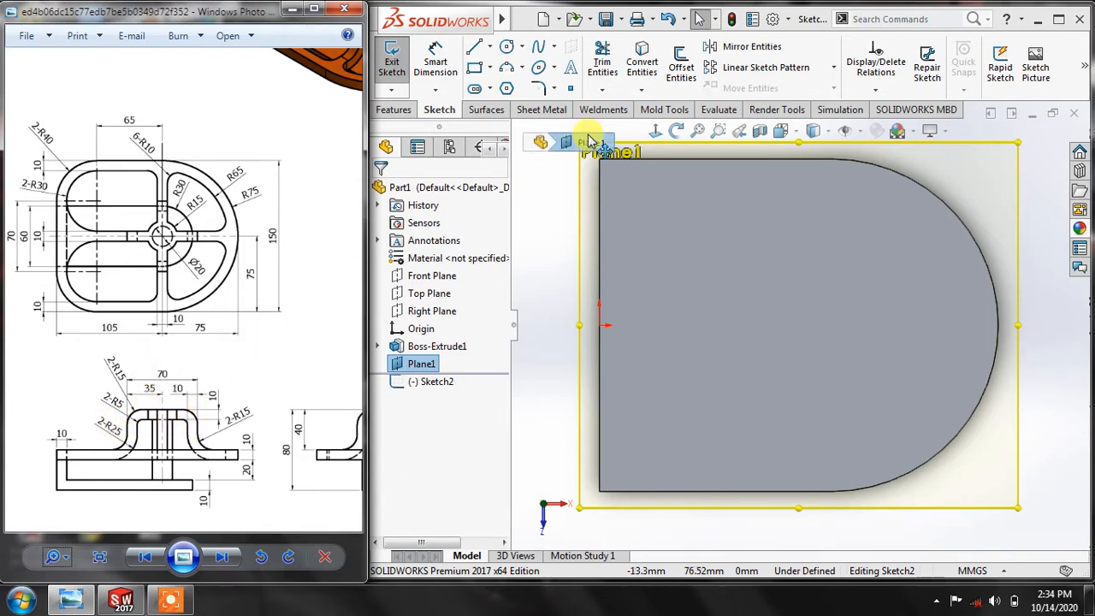
pyautogui.click(508, 47)
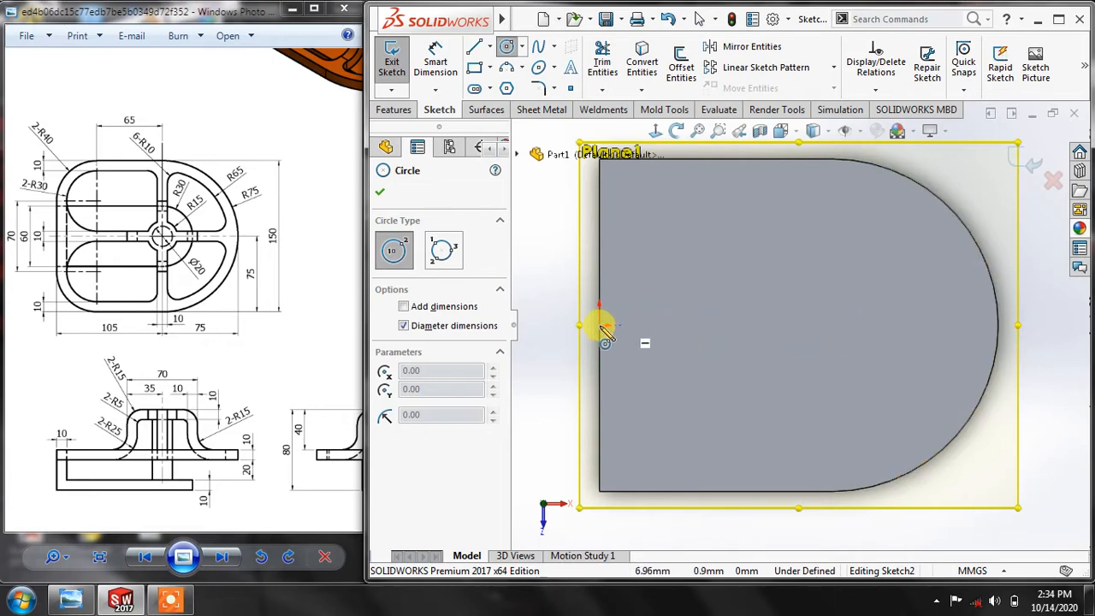
pyautogui.click(865, 326)
pyautogui.click(862, 252)
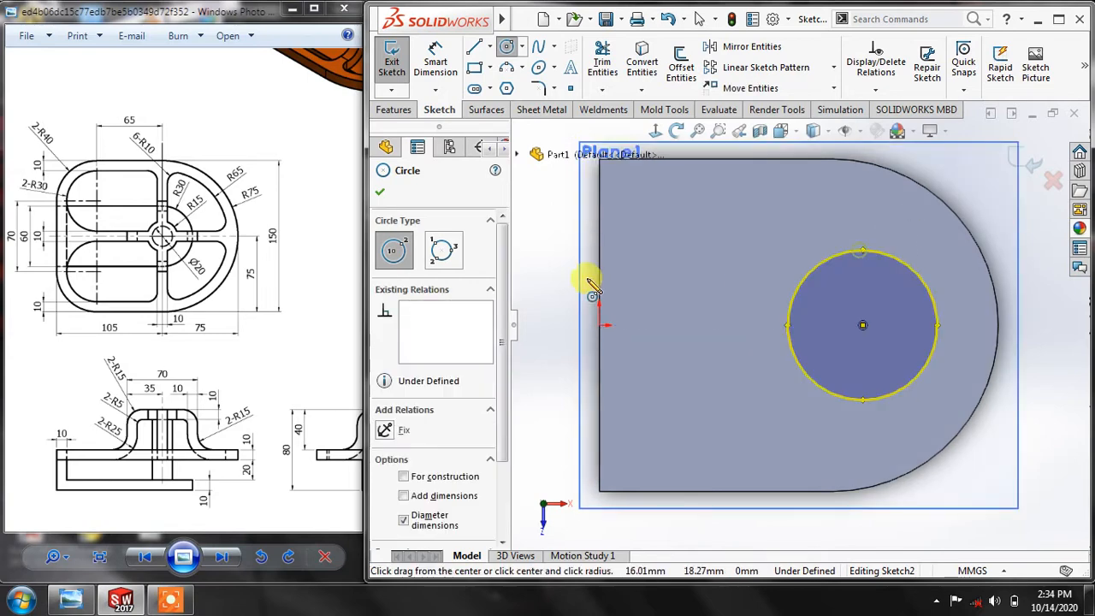
pyautogui.click(384, 192)
# Set the circle's diameter to 70 mm
pyautogui.click(435, 60)
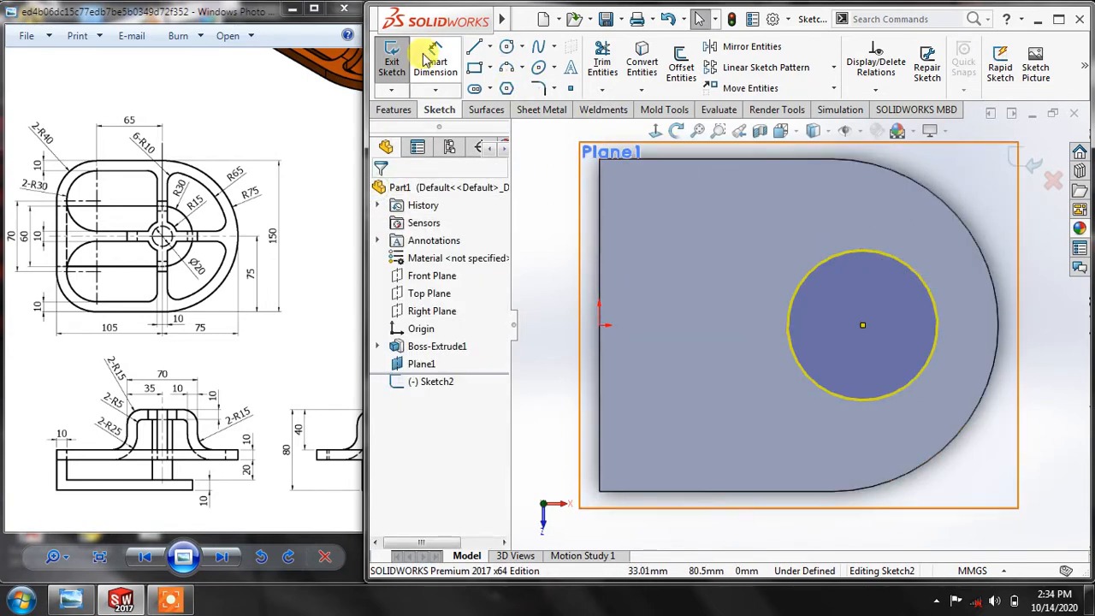
pyautogui.click(939, 275)
pyautogui.click(944, 279)
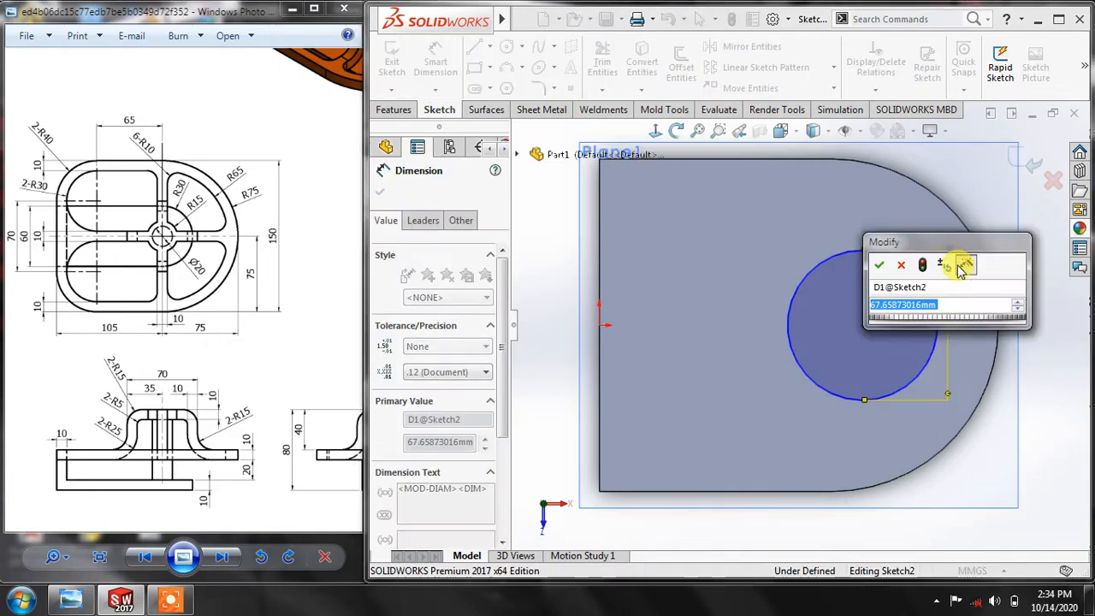
pyautogui.write('70')
pyautogui.press('Return')
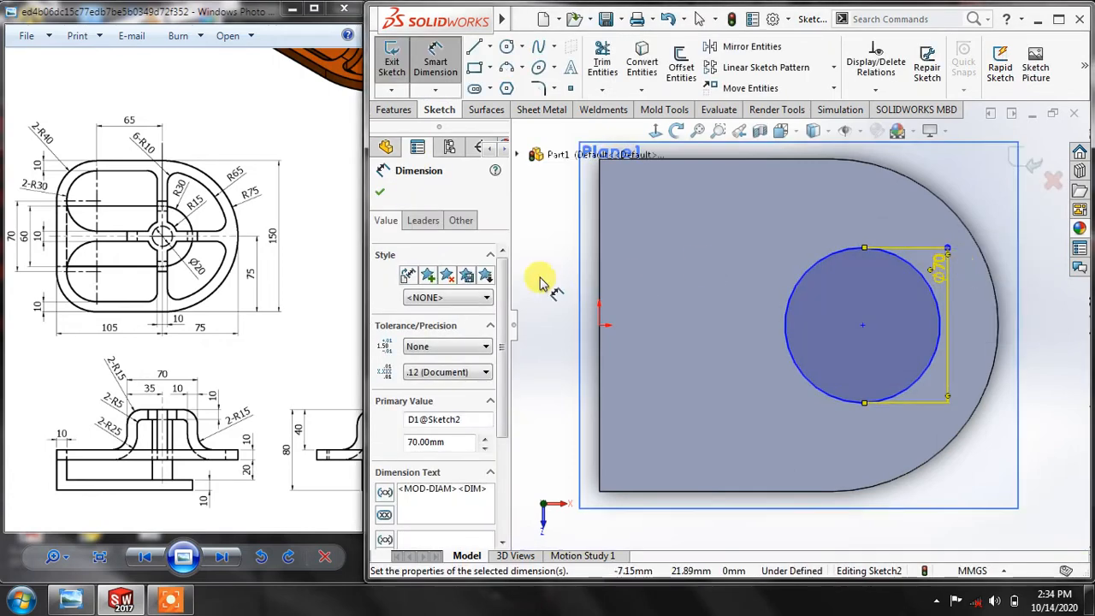
pyautogui.click(381, 192)
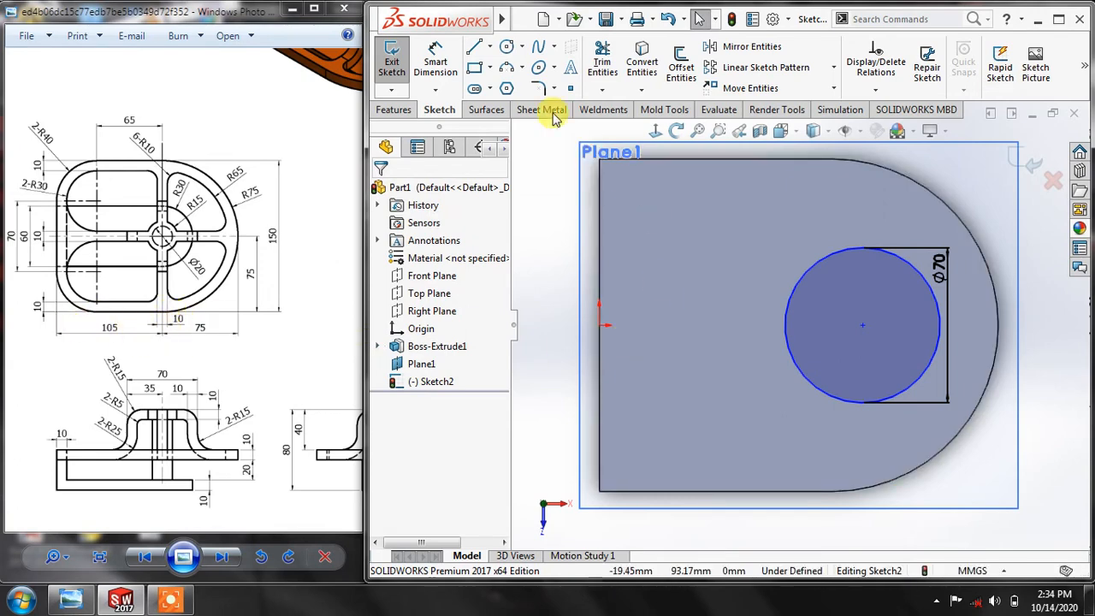
# Dimension the distance from the origin to the circle's center as 105 mm
pyautogui.click(451, 70)
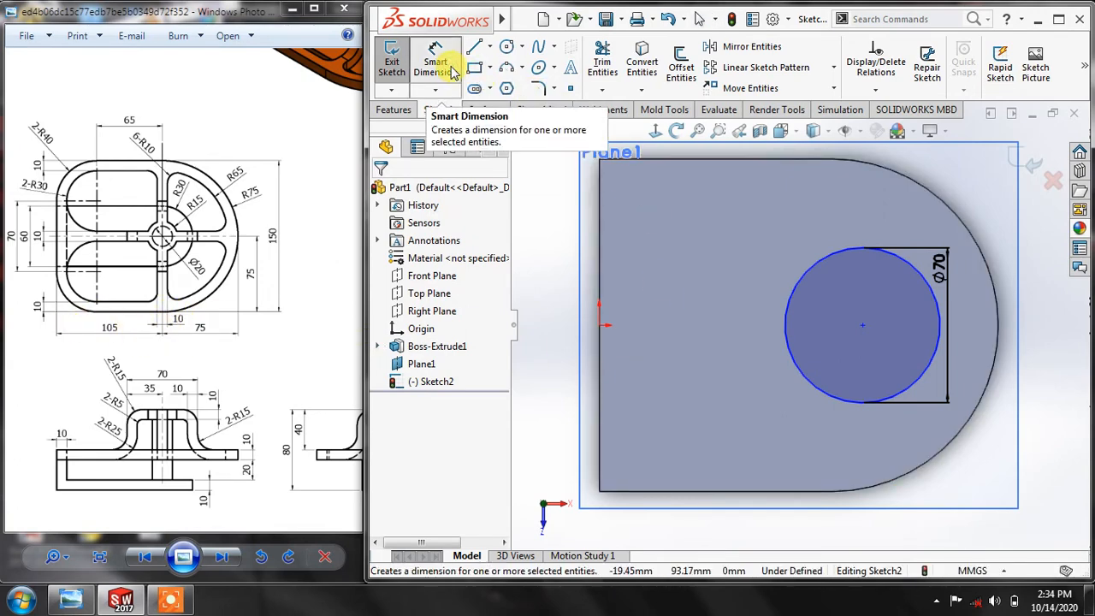
pyautogui.click(601, 326)
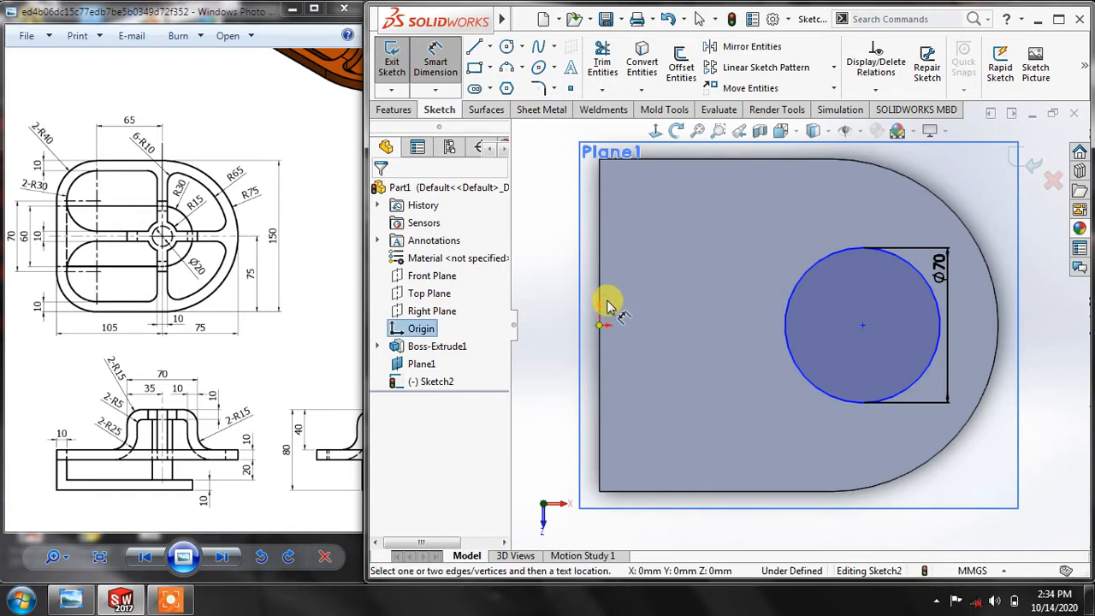
pyautogui.click(864, 329)
pyautogui.click(719, 516)
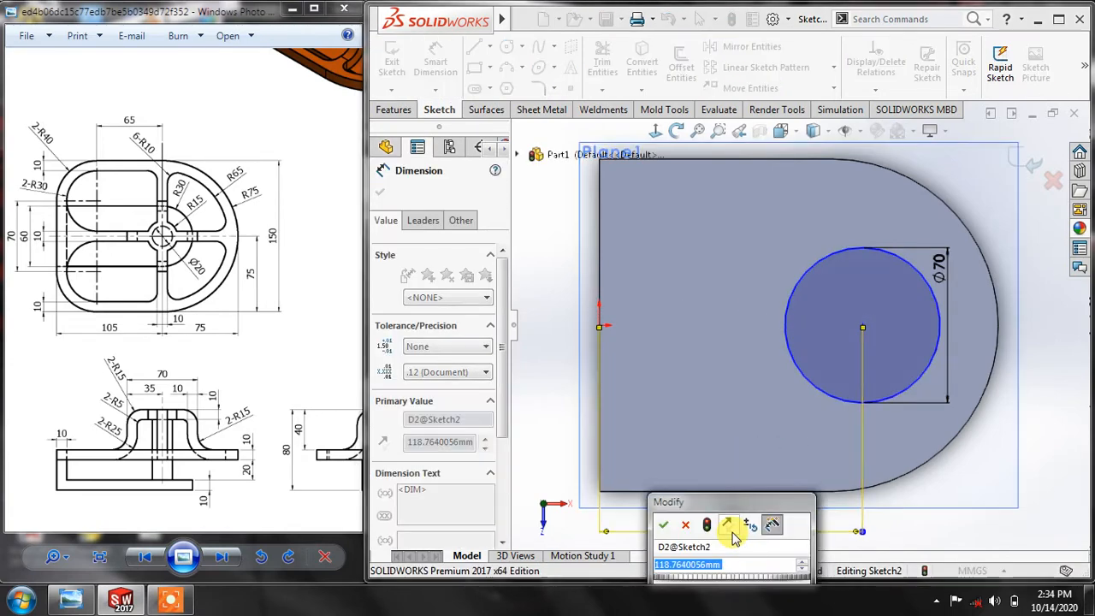
pyautogui.write('105')
pyautogui.press('Return')
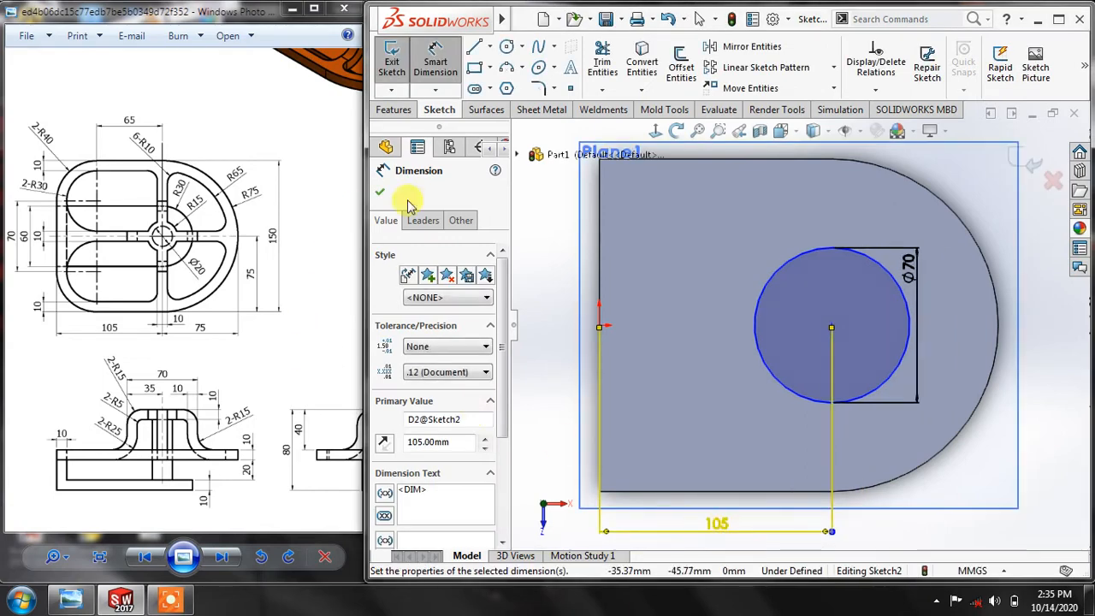
pyautogui.click(380, 191)
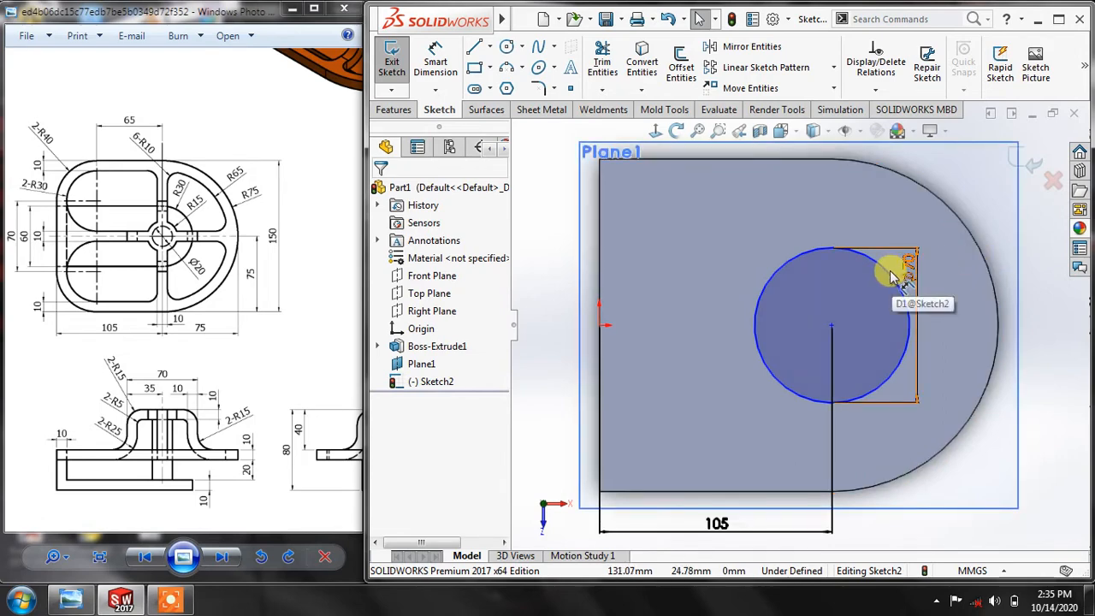
# Try a tangent relation between the circle and the plate's arc edge, undo it, and make the two concentric instead
pyautogui.click(813, 250)
pyautogui.keyDown('ctrl'); pyautogui.click(904, 179); pyautogui.keyUp('ctrl')
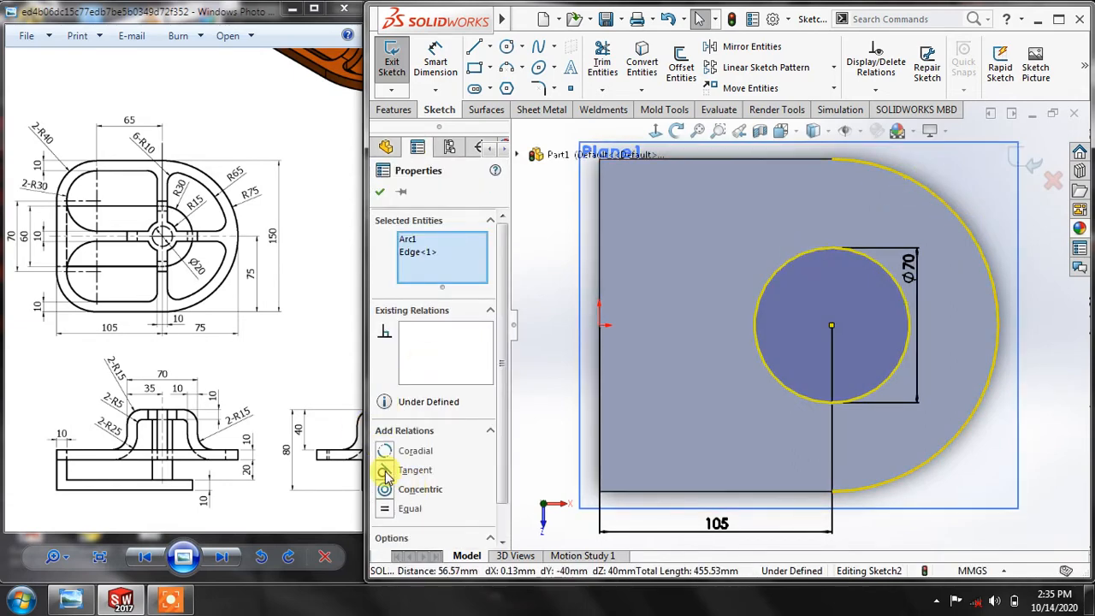
pyautogui.click(386, 472)
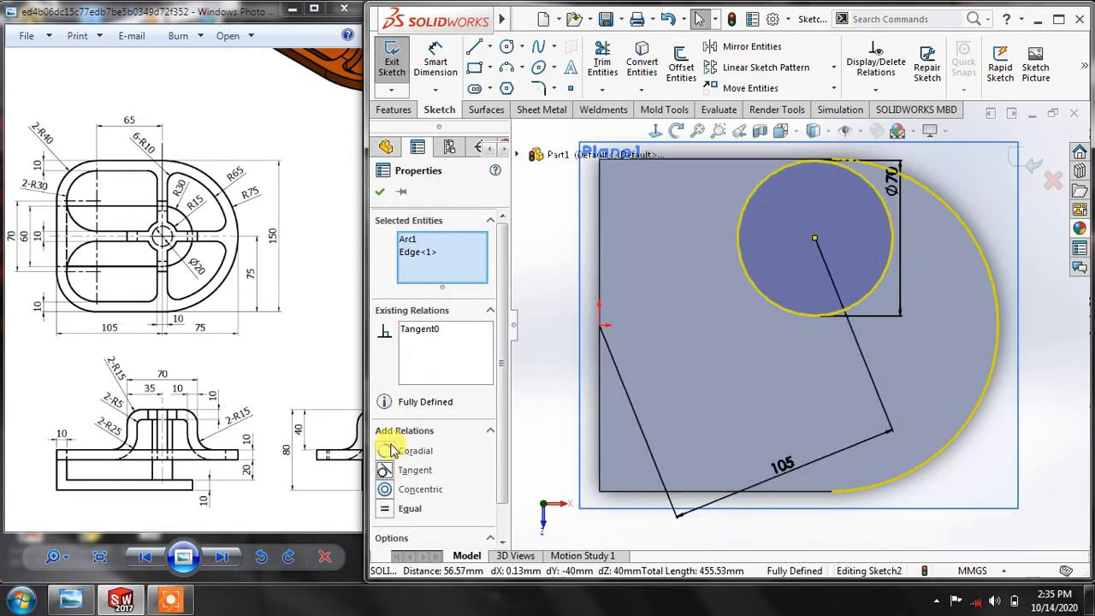
pyautogui.hotkey('ctrl', 'z')
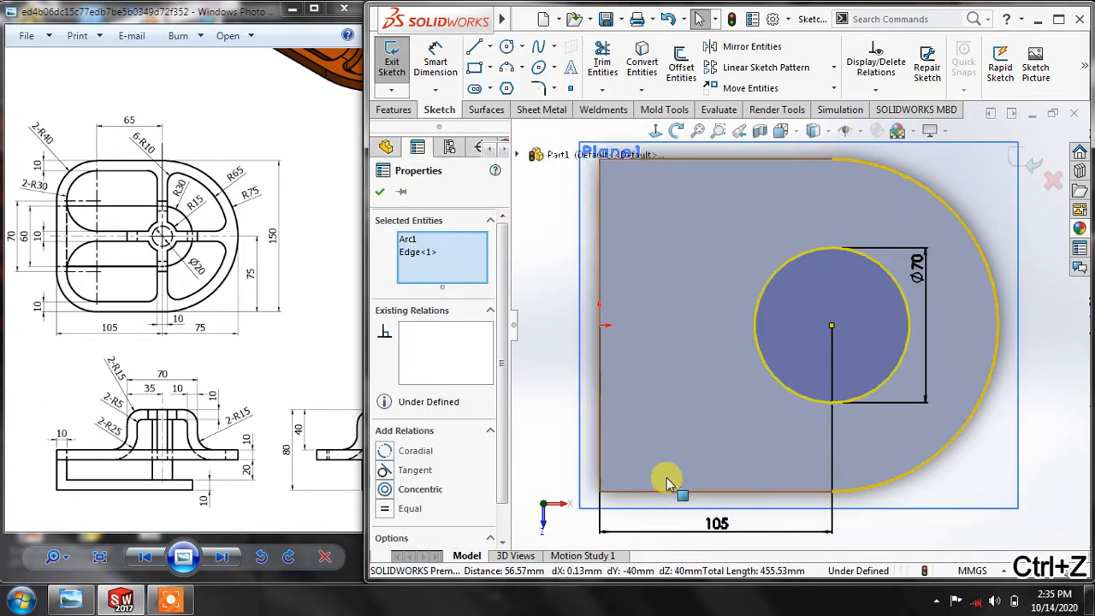
pyautogui.click(385, 490)
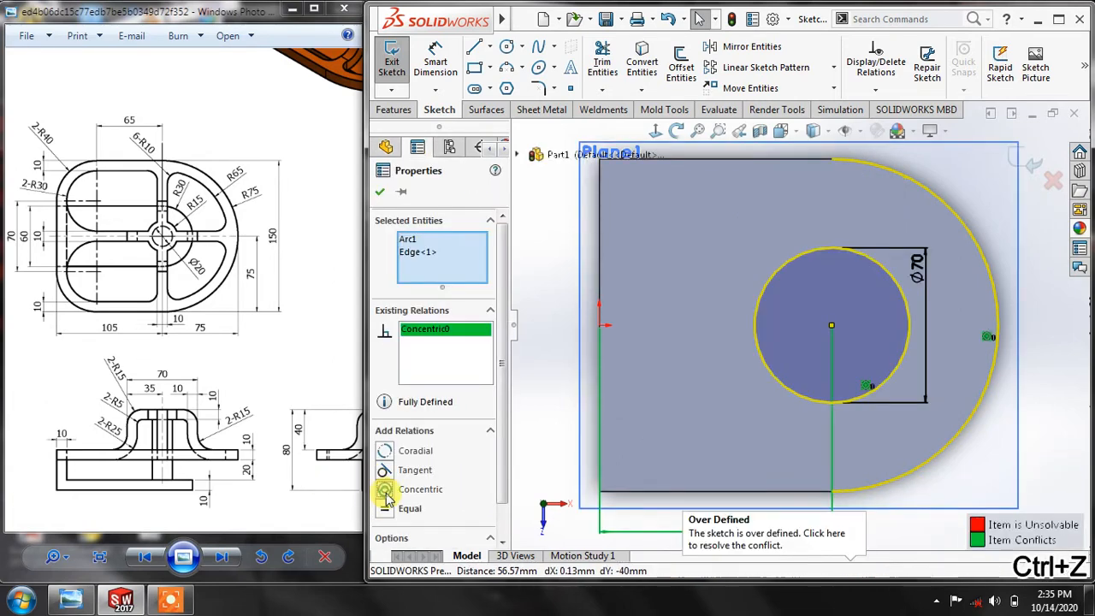
pyautogui.click(380, 195)
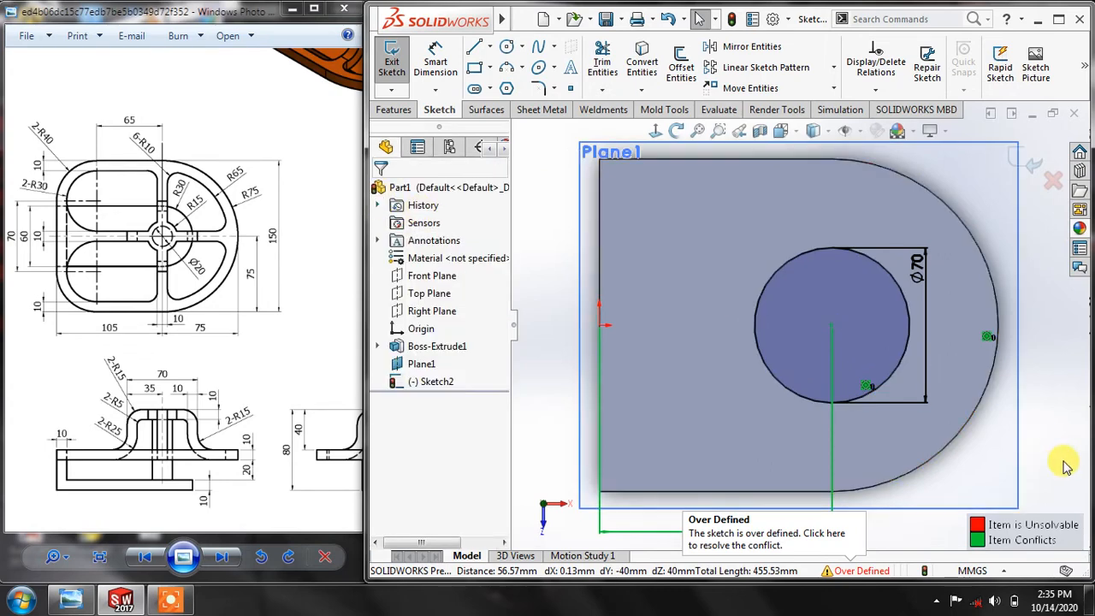
# Delete the 105 mm dimension that conflicts with the circle's concentric relation
pyautogui.scroll(1, 727, 372)
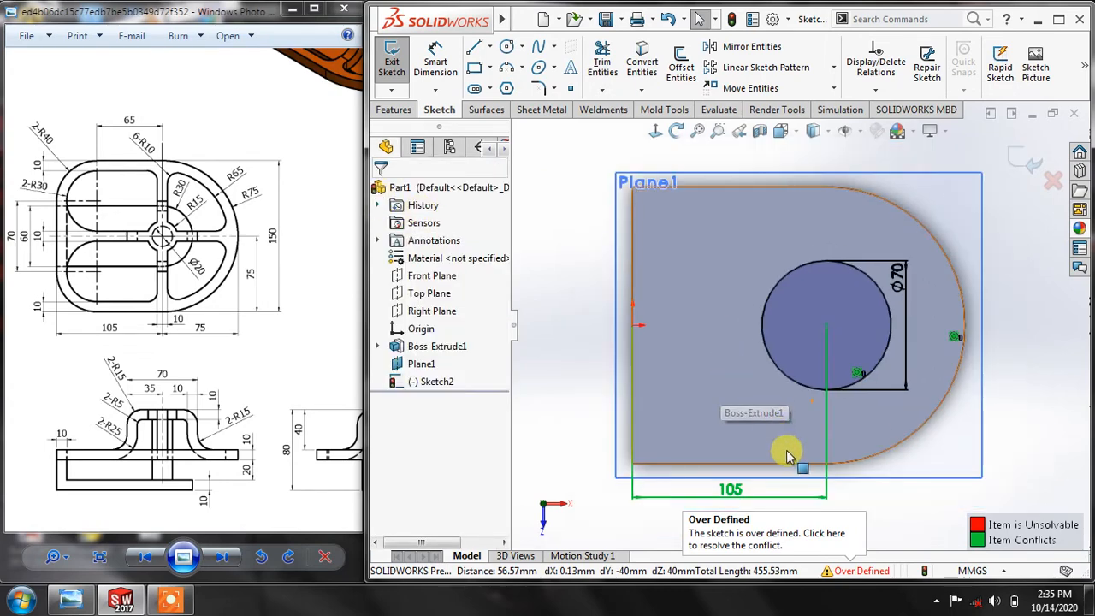
pyautogui.scroll(-1, 851, 486)
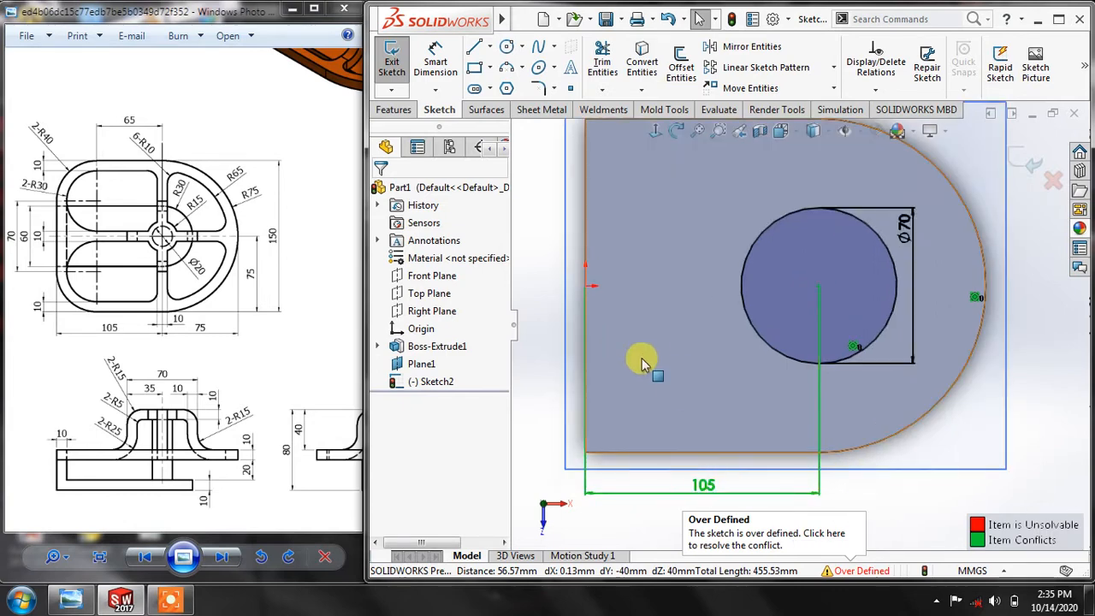
pyautogui.click(701, 492)
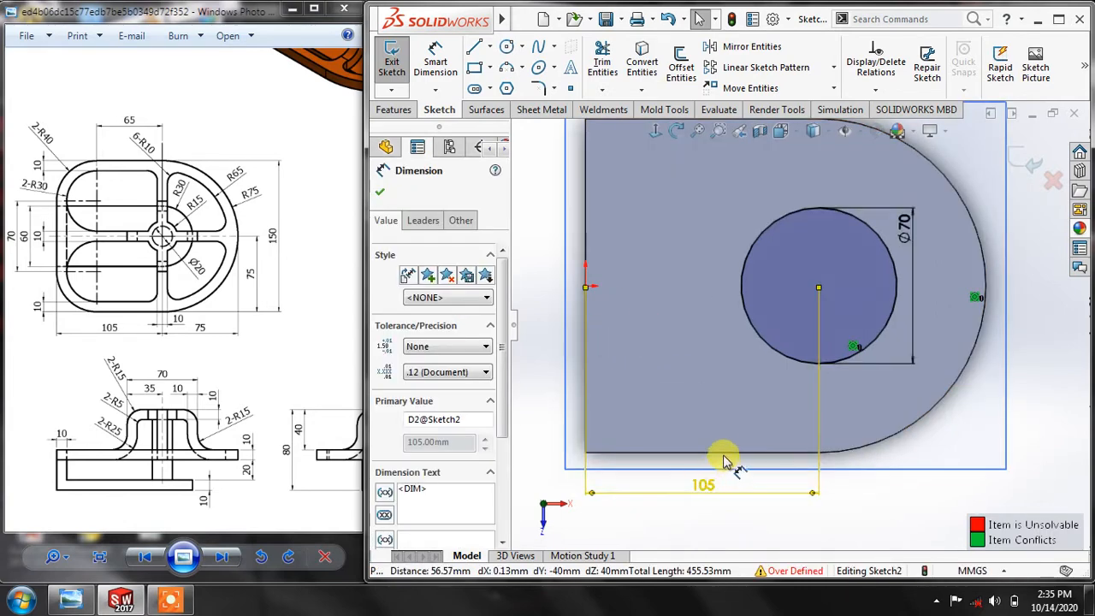
pyautogui.rightClick(706, 484)
pyautogui.click(742, 408)
pyautogui.scroll(-1, 753, 409)
pyautogui.press('f')
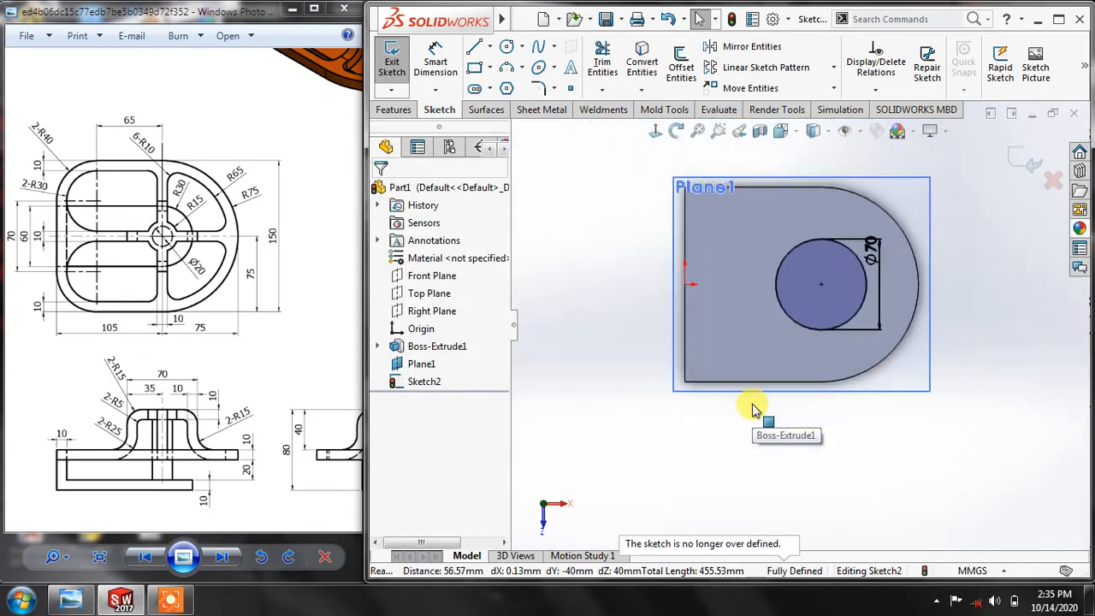
# Extrude the 70 mm circle from its plane down to the base plate with the Up To Next end condition
pyautogui.click(1022, 162)
pyautogui.moveTo(1016, 366)
pyautogui.mouseDown(button='middle')
pyautogui.moveTo(938, 274)
pyautogui.moveTo(916, 208)
pyautogui.moveTo(942, 214)
pyautogui.moveTo(937, 201)
pyautogui.moveTo(933, 221)
pyautogui.mouseUp(button='middle')
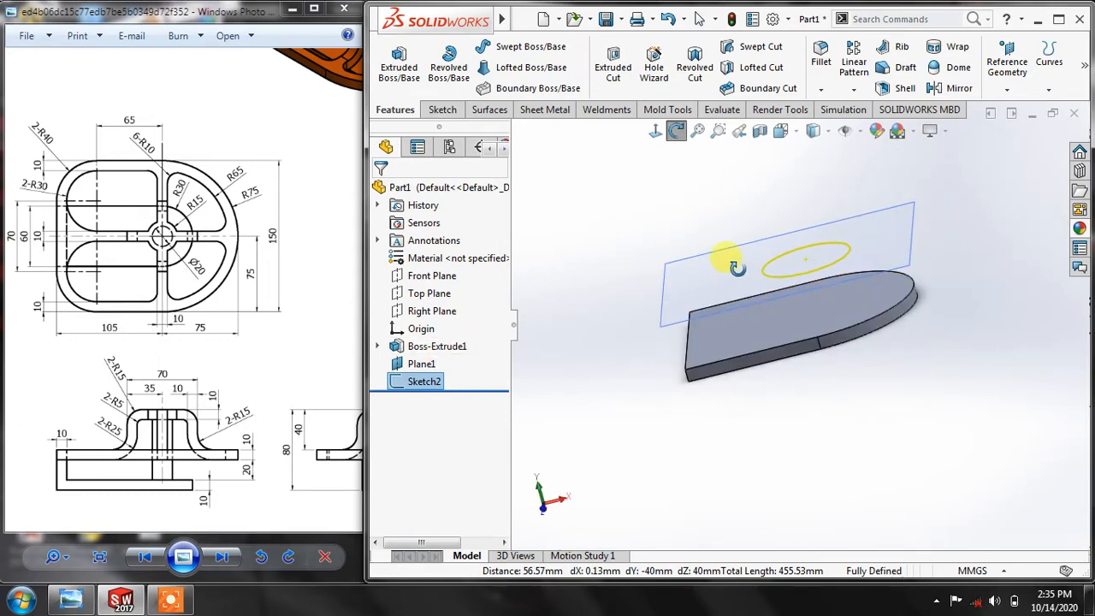
pyautogui.click(399, 65)
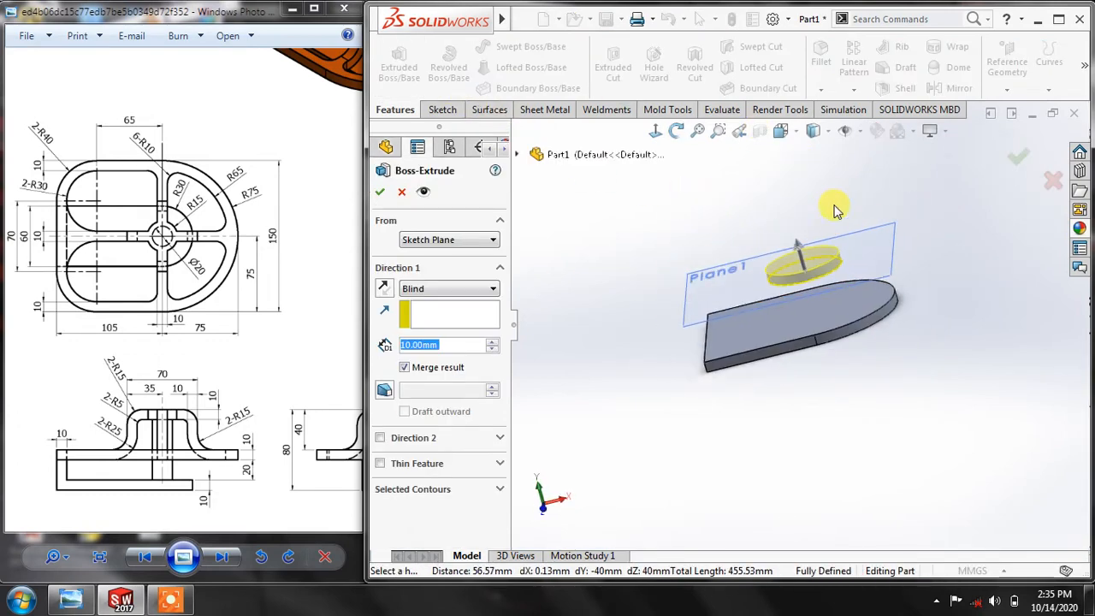
pyautogui.click(411, 289)
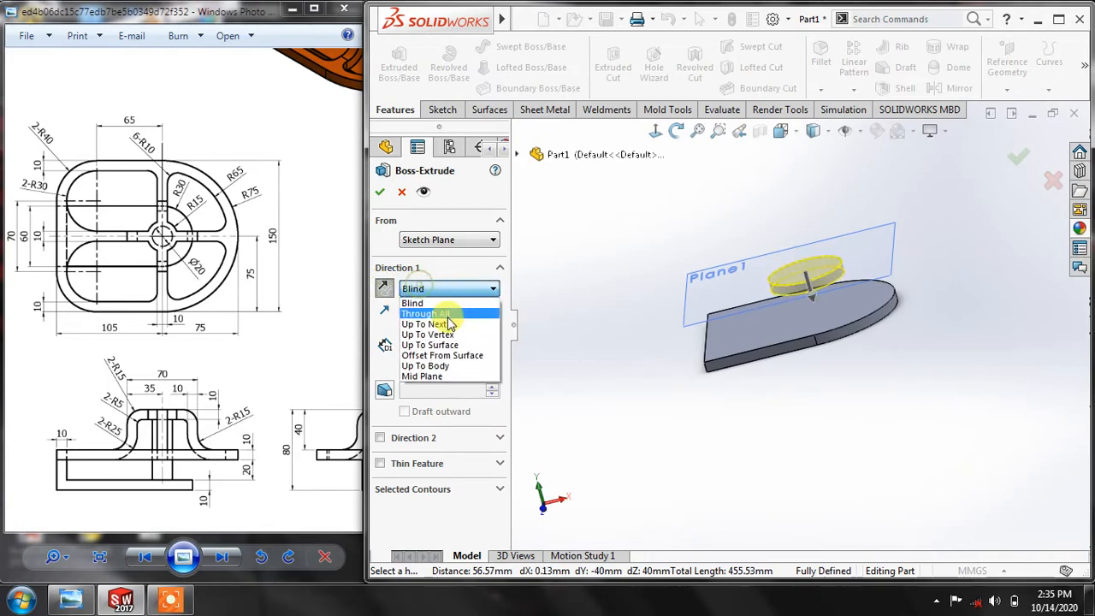
pyautogui.click(421, 312)
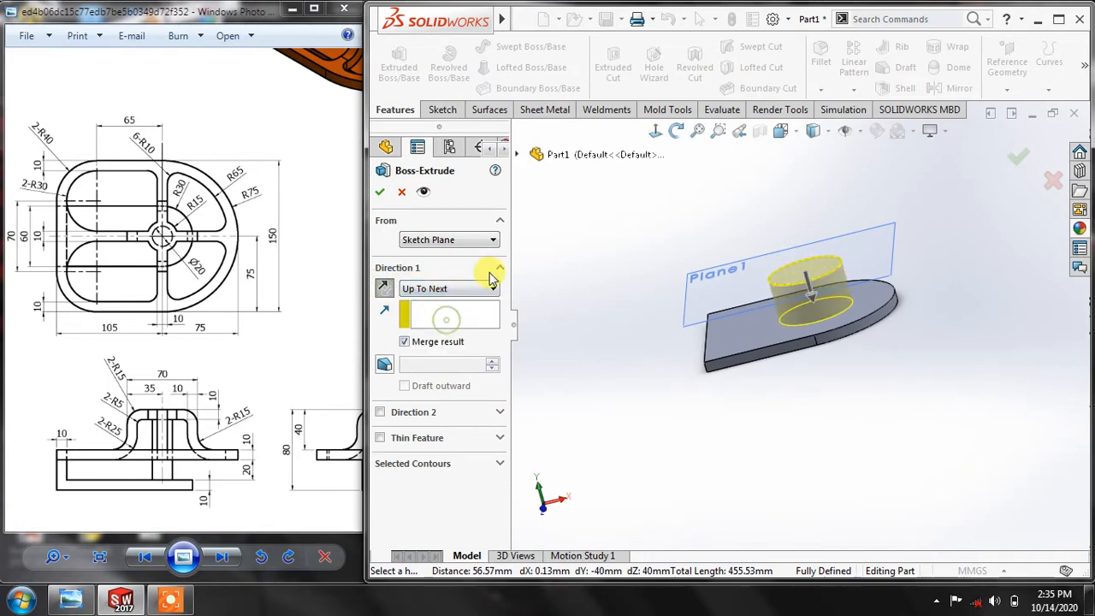
pyautogui.click(380, 194)
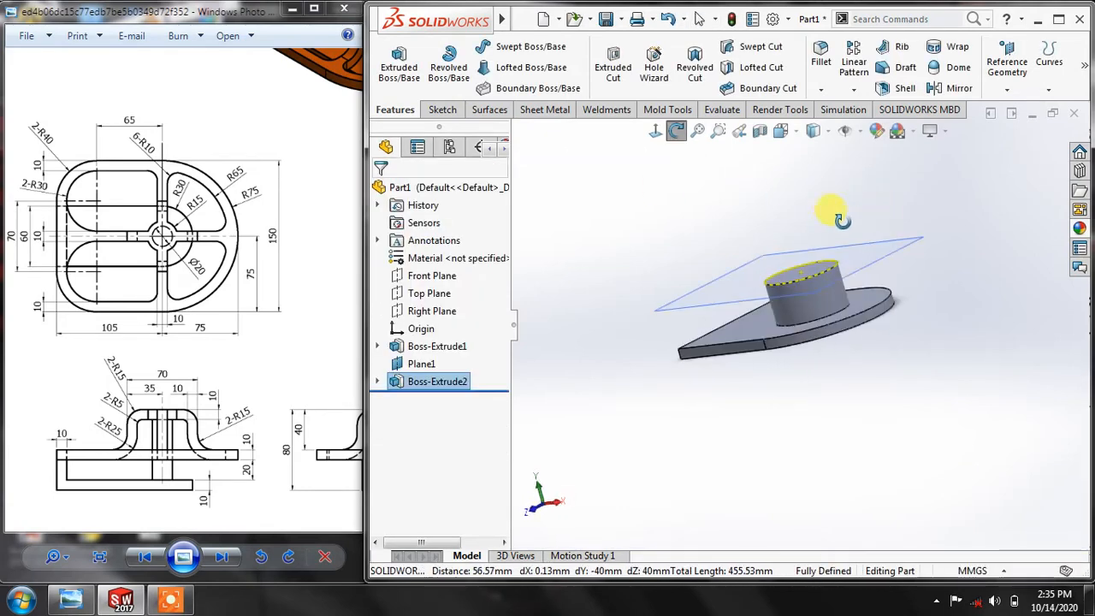
pyautogui.click(893, 248)
pyautogui.click(960, 200)
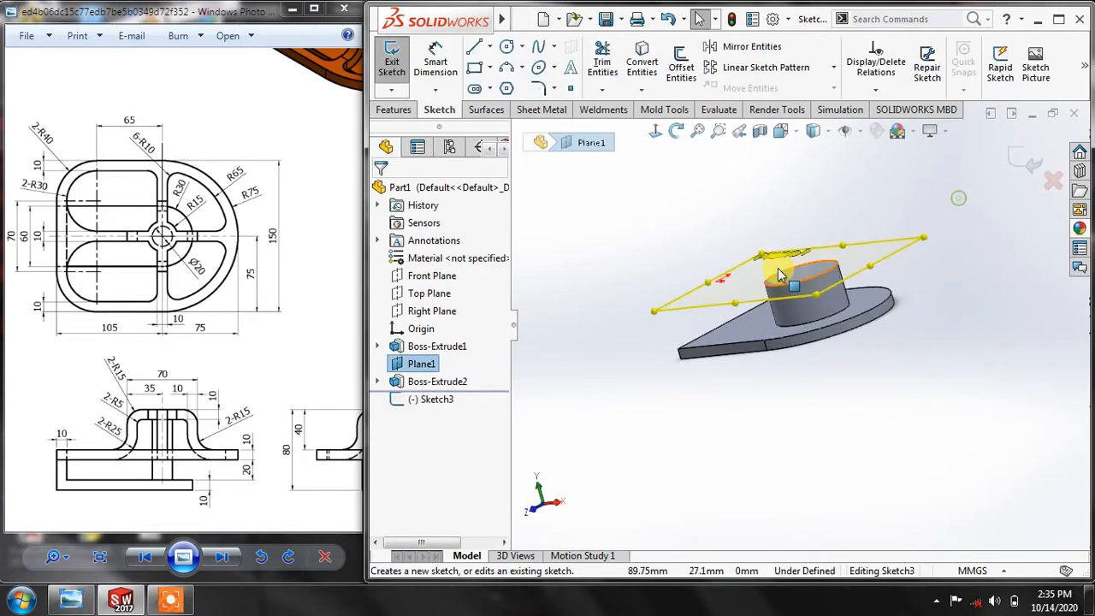
pyautogui.click(1025, 160)
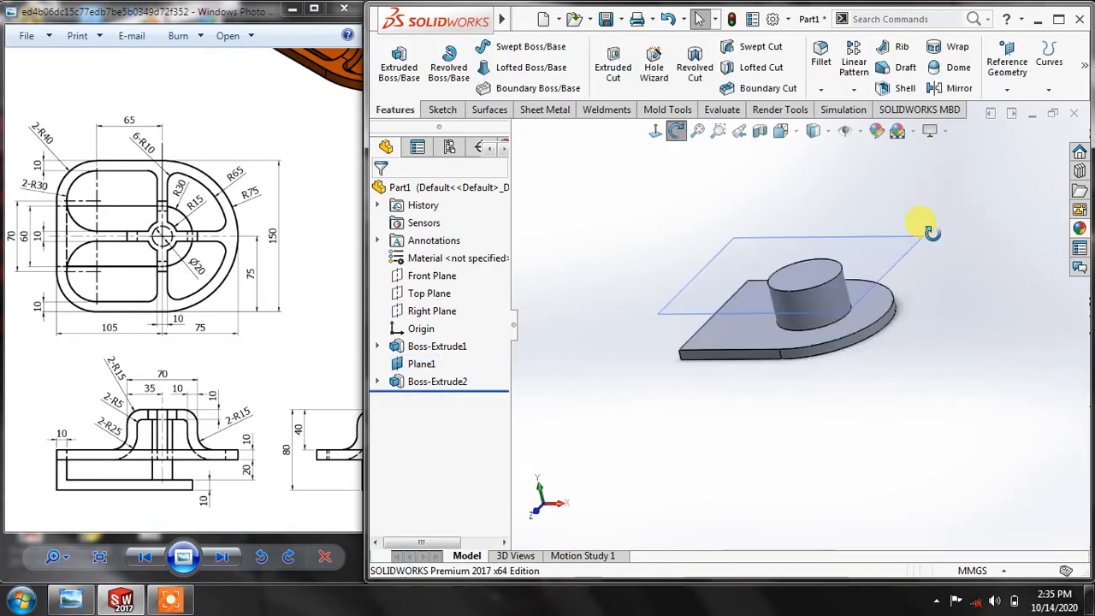
# Hide the reference plane at the top of the boss
pyautogui.rightClick(907, 258)
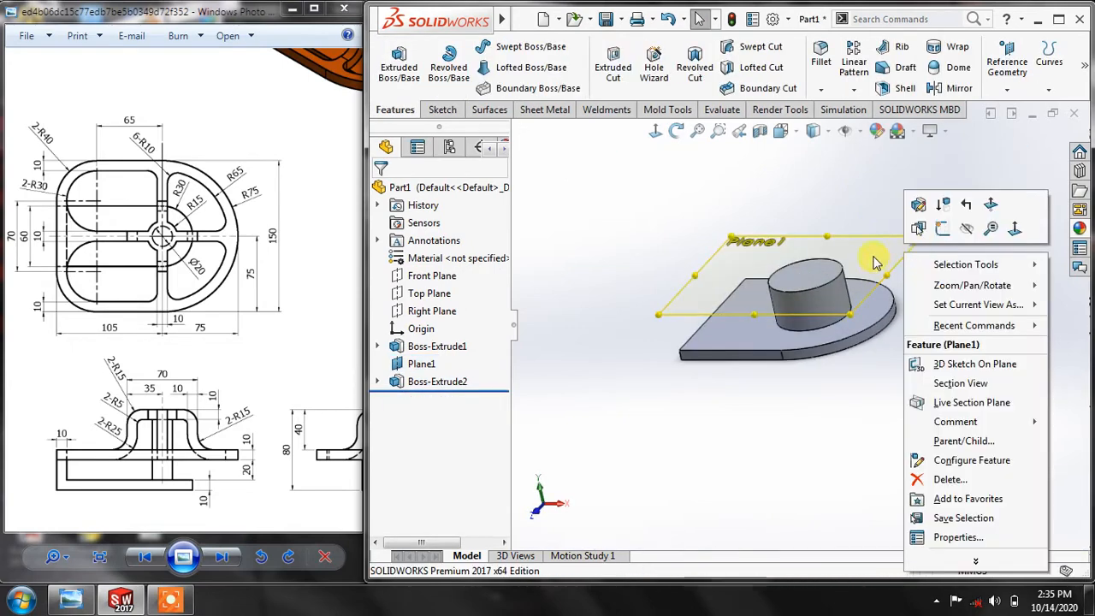
pyautogui.click(967, 229)
pyautogui.scroll(-4, 835, 278)
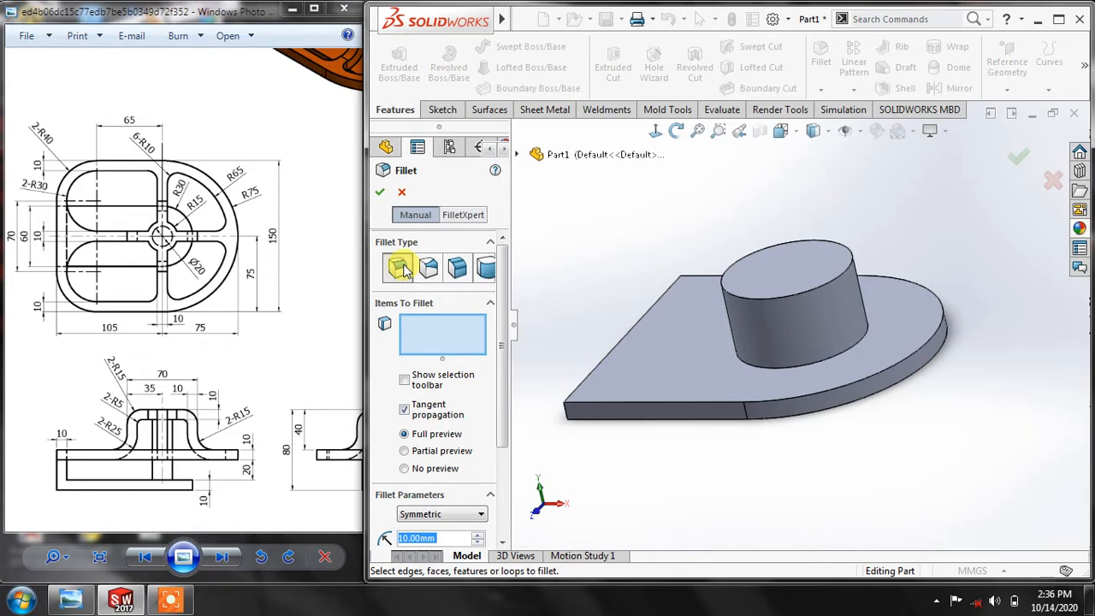
# Fillet the boss's top edge and the edge where it meets the base plate with a 15 mm radius
pyautogui.scroll(-2, 504, 420)
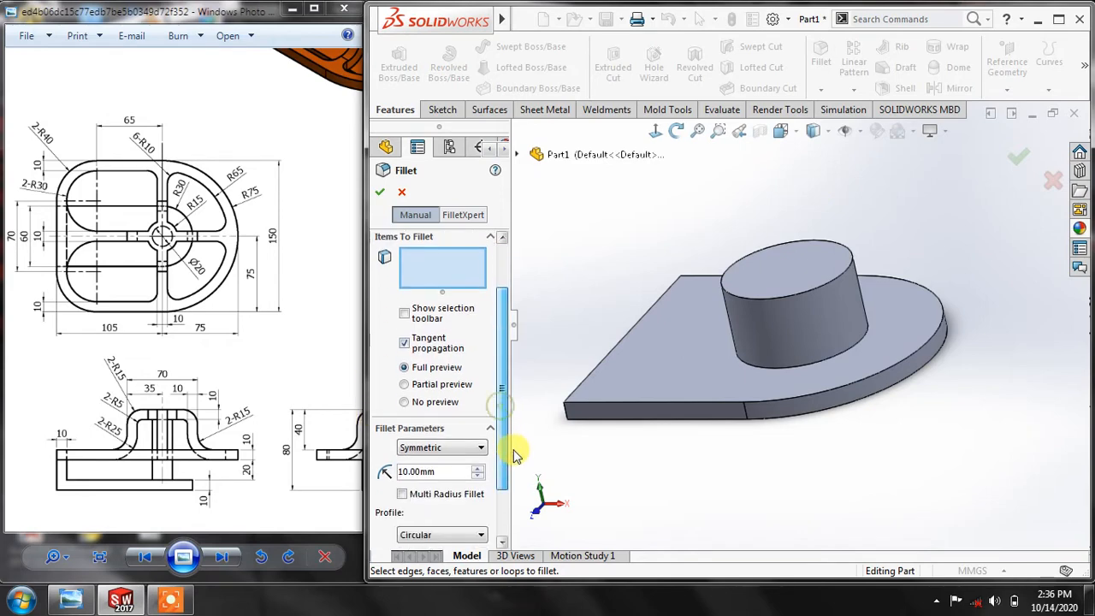
pyautogui.doubleClick(447, 469)
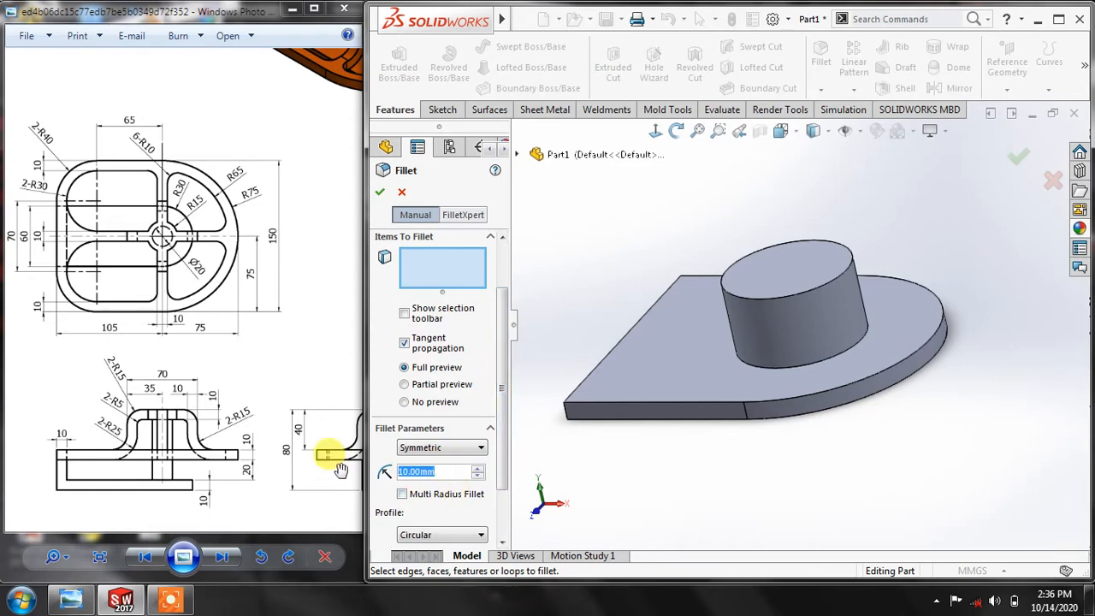
pyautogui.write('15')
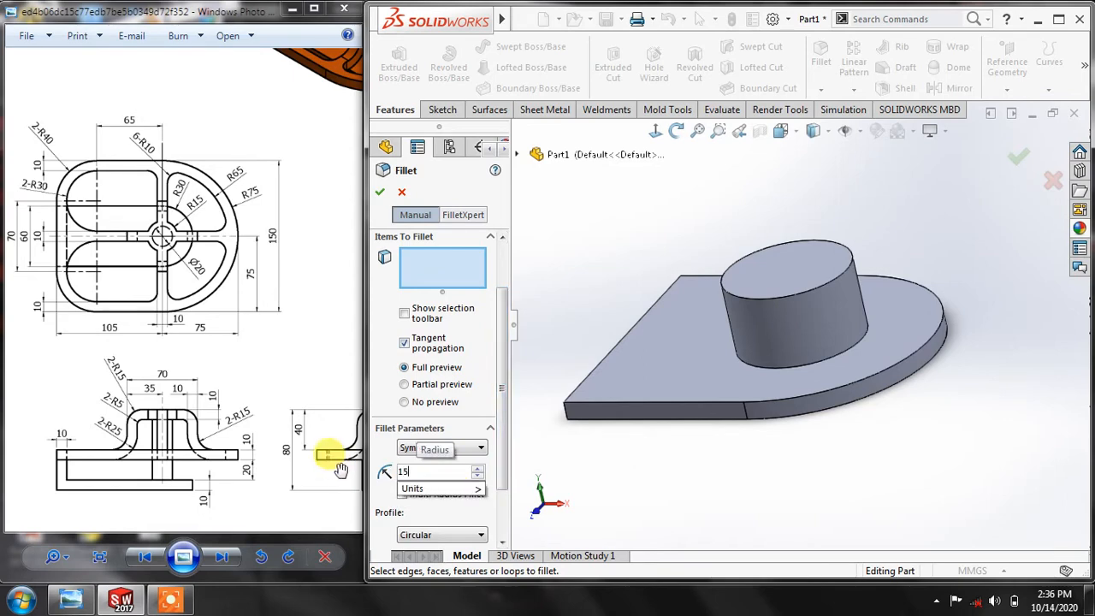
pyautogui.click(862, 344)
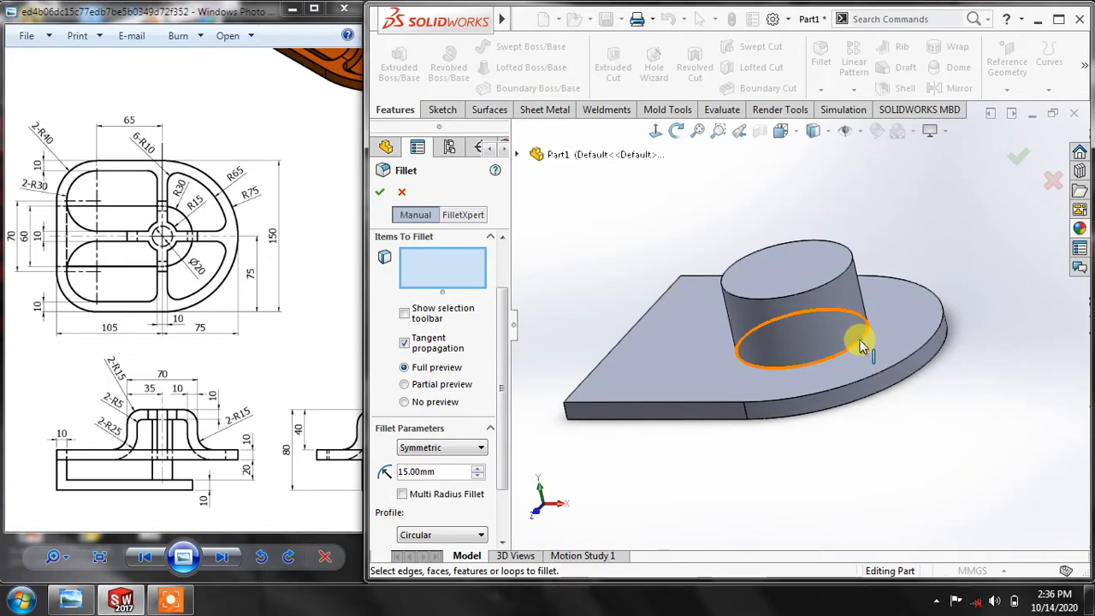
pyautogui.click(862, 344)
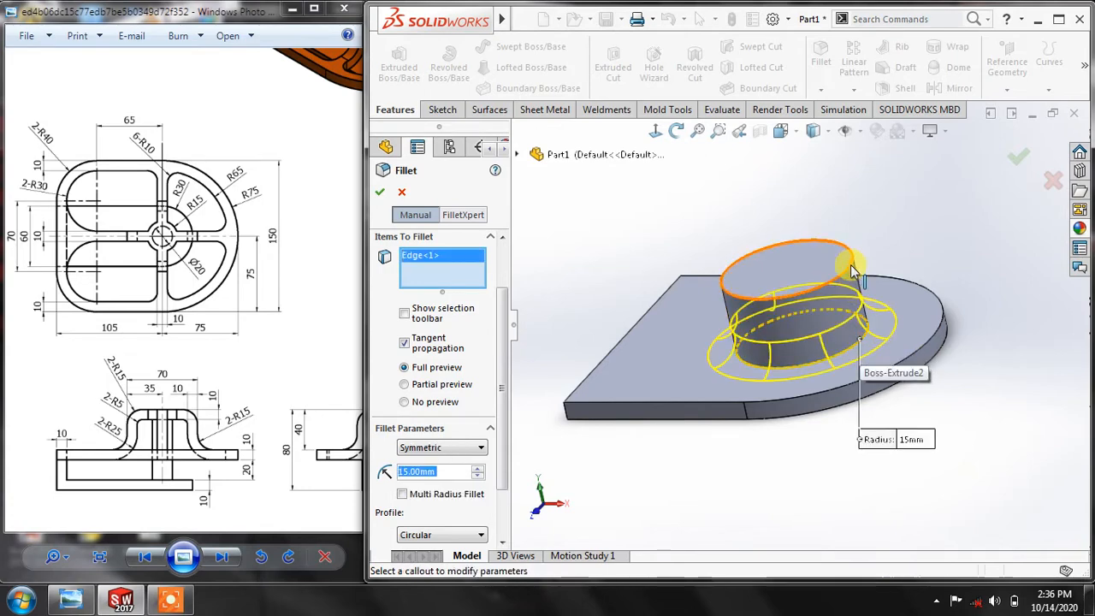
pyautogui.click(852, 270)
pyautogui.click(380, 194)
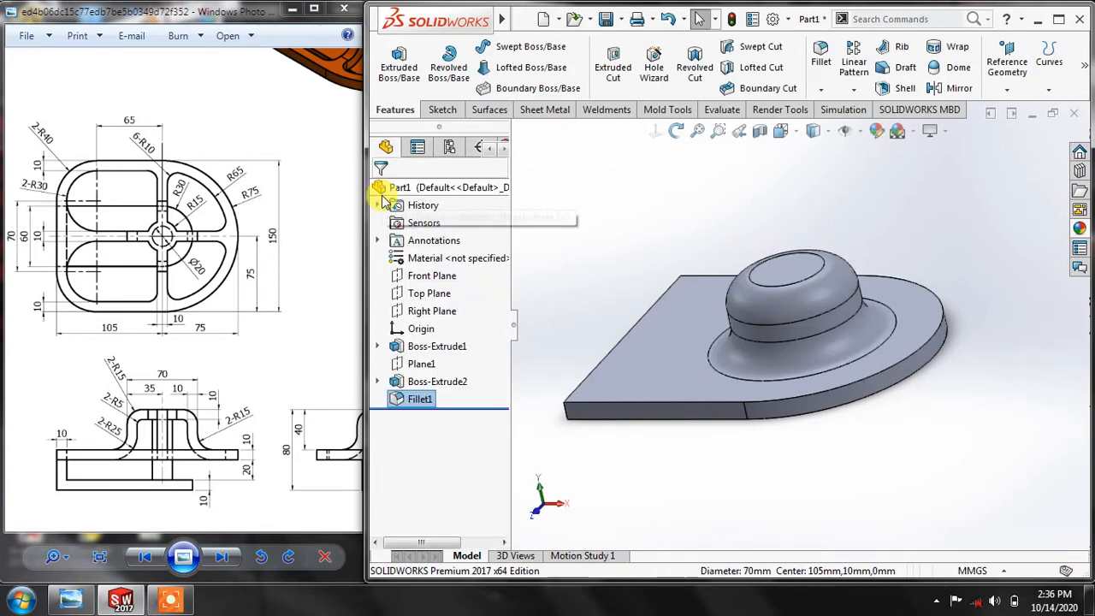
# Start a sketch on the boss's flat top face and view it straight on
pyautogui.moveTo(565, 203)
pyautogui.mouseDown(button='middle')
pyautogui.moveTo(598, 190)
pyautogui.moveTo(607, 220)
pyautogui.mouseUp(button='middle')
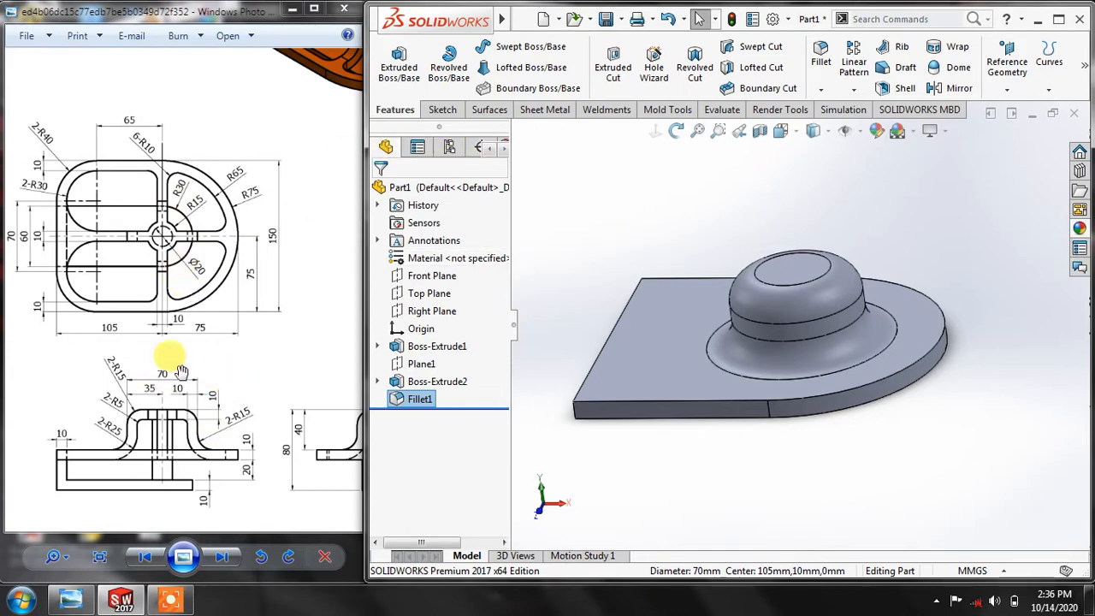
pyautogui.scroll(2, 221, 336)
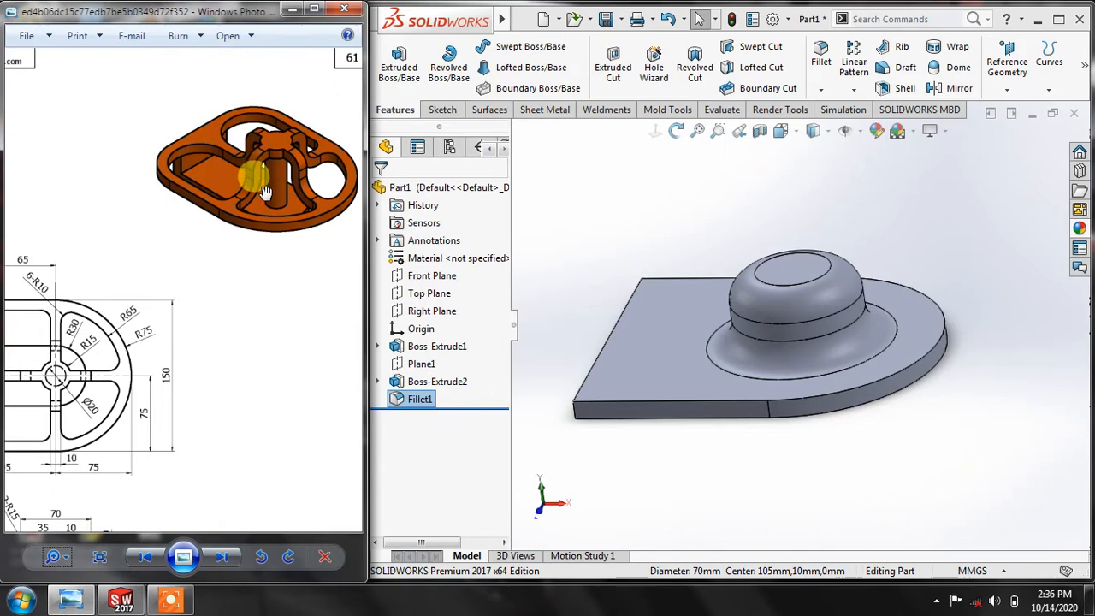
pyautogui.moveTo(187, 323)
pyautogui.mouseDown()
pyautogui.moveTo(215, 244)
pyautogui.moveTo(196, 251)
pyautogui.mouseUp()
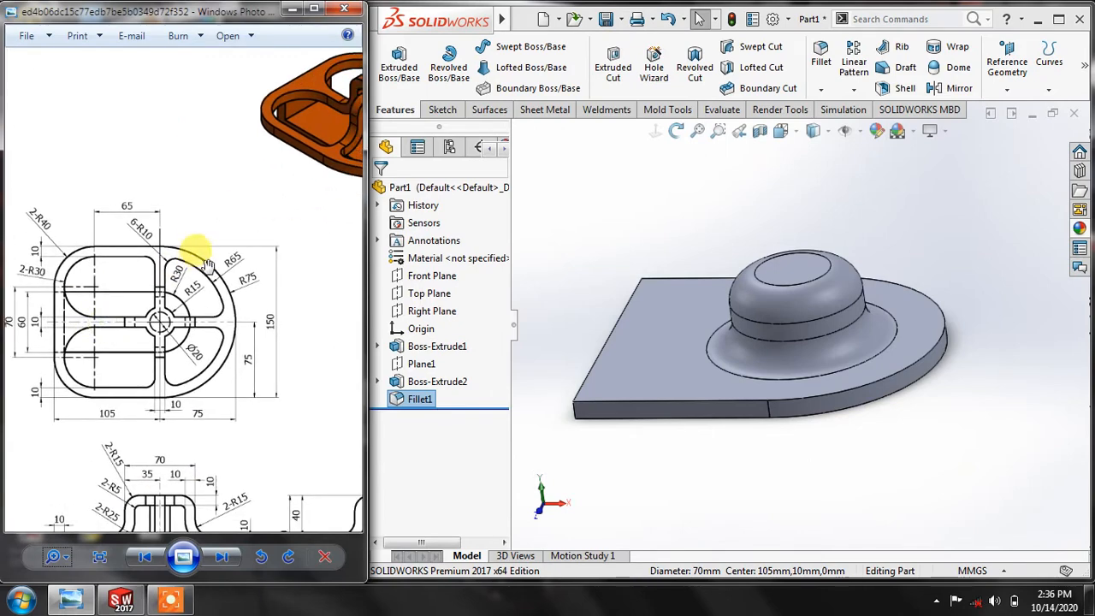
pyautogui.click(401, 68)
pyautogui.click(380, 192)
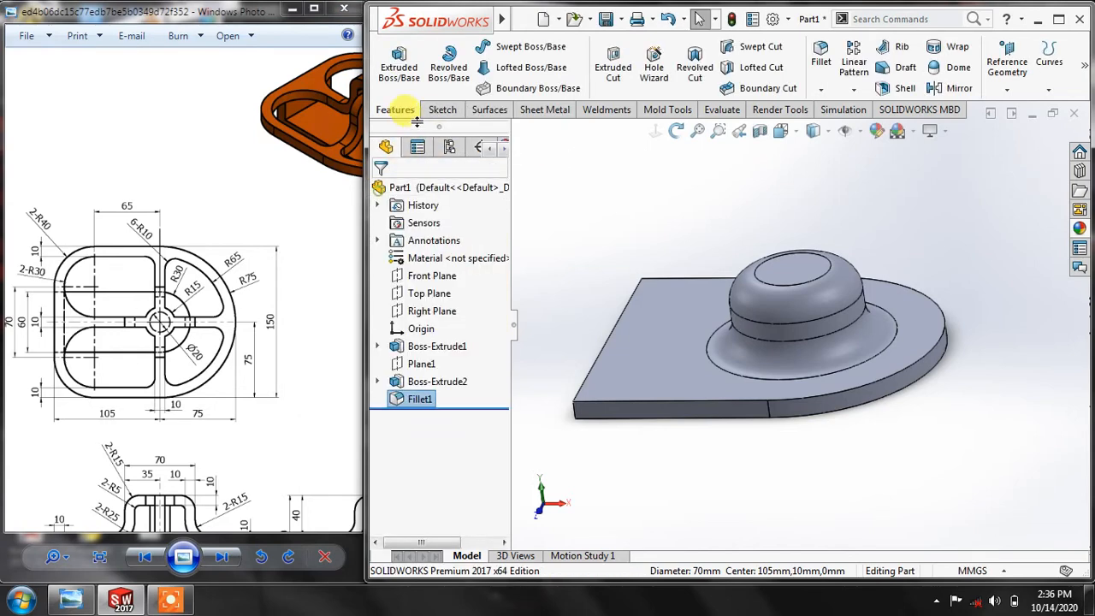
pyautogui.click(437, 109)
pyautogui.click(392, 62)
pyautogui.click(778, 254)
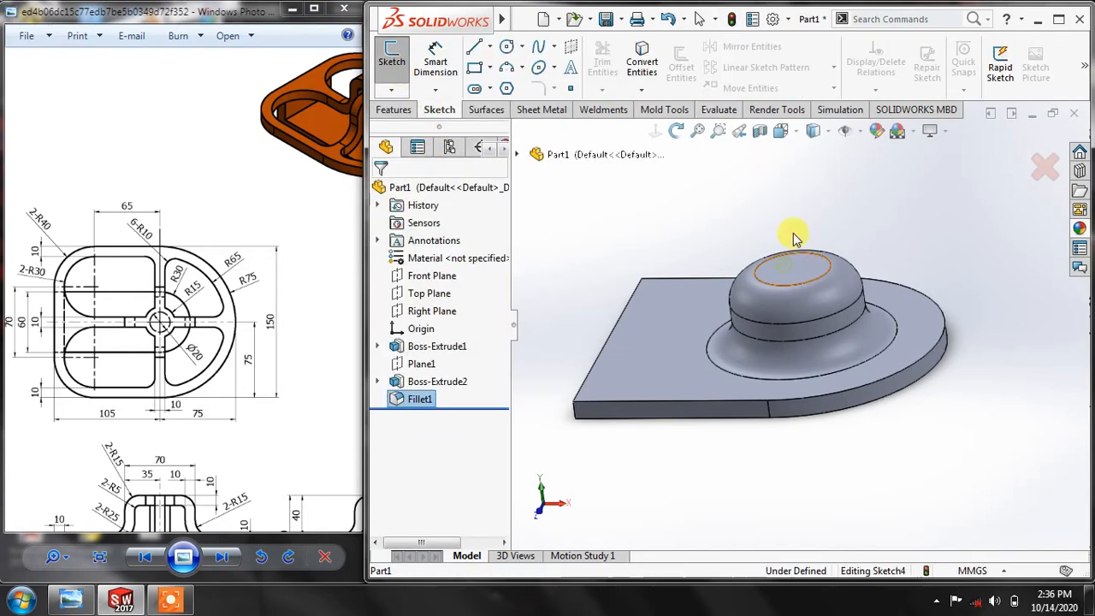
pyautogui.click(655, 132)
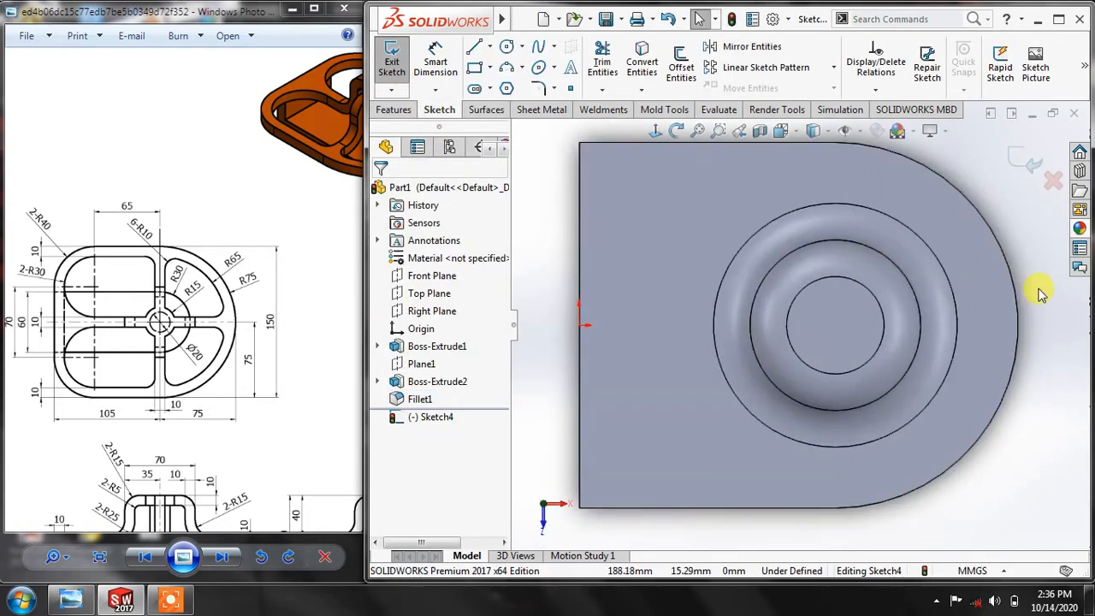
# Sketch a circle about 124 mm in diameter centered on the boss
pyautogui.click(505, 52)
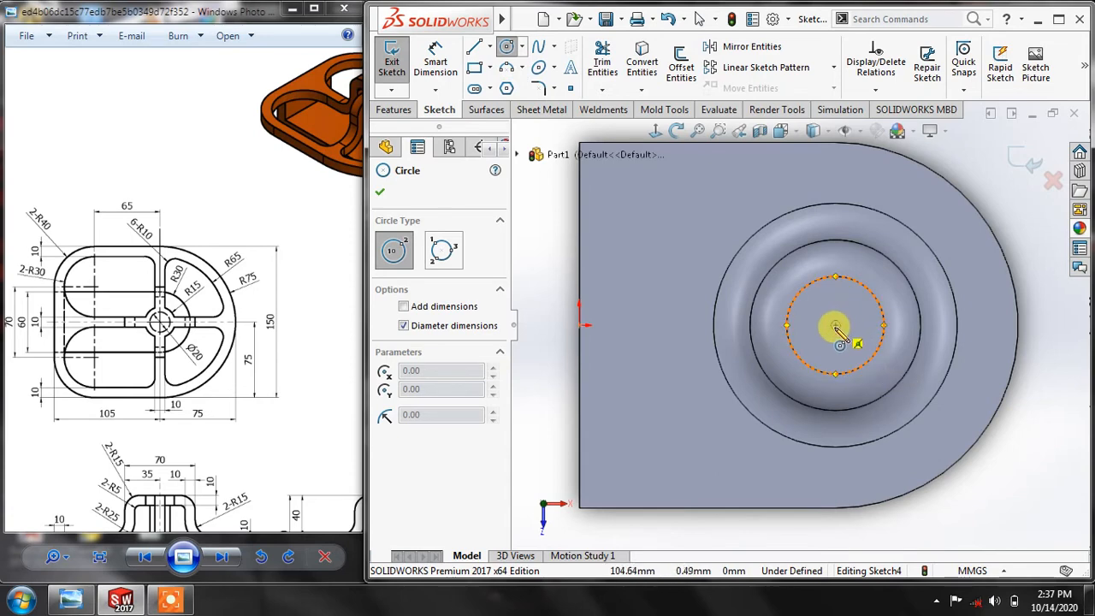
pyautogui.click(836, 325)
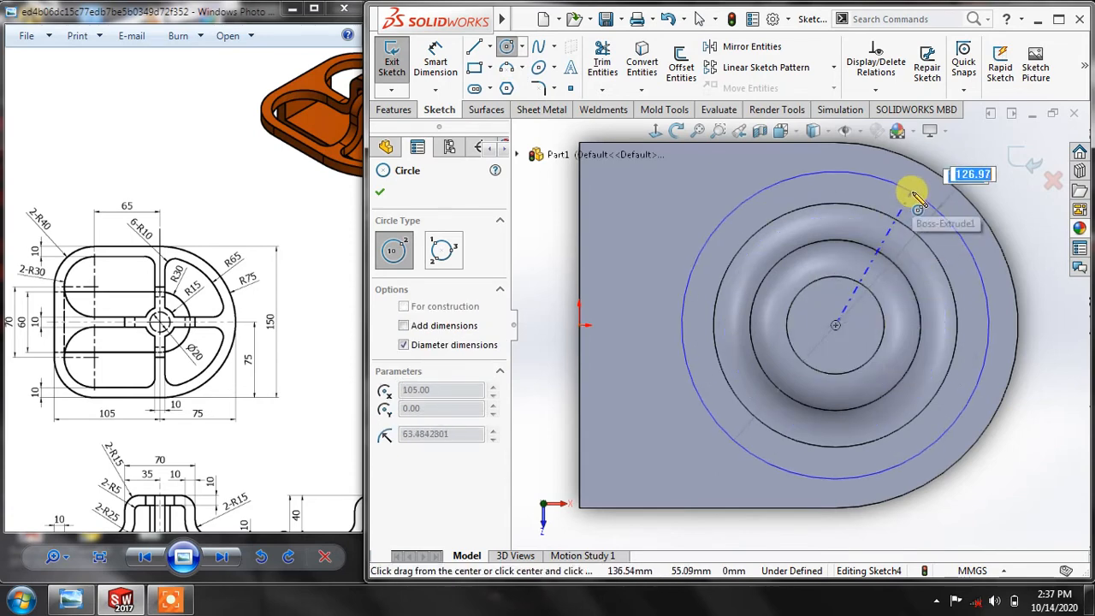
pyautogui.click(917, 200)
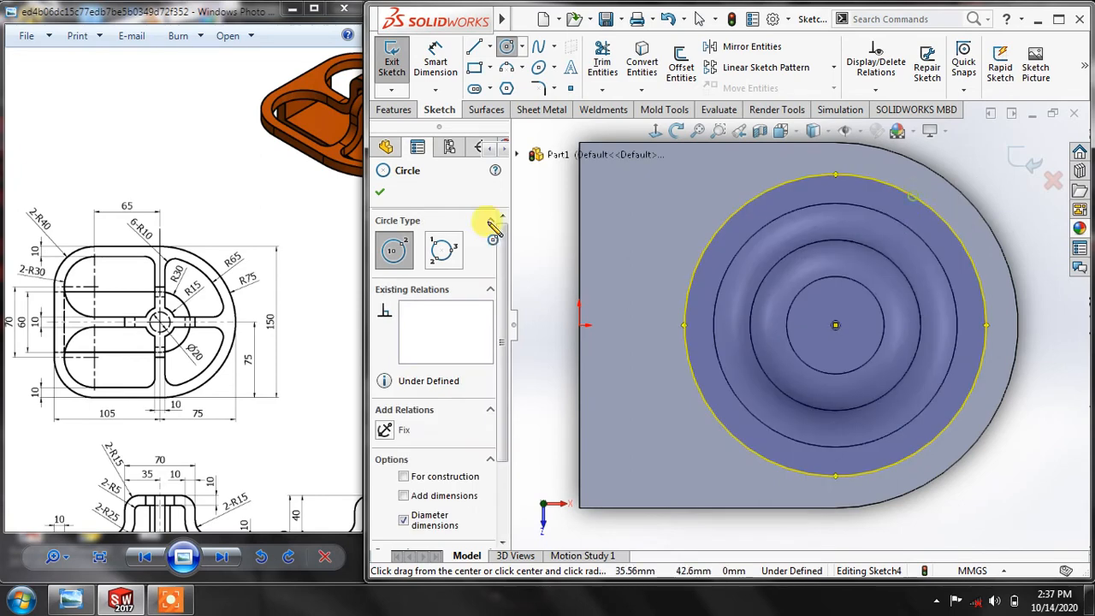
pyautogui.click(383, 196)
pyautogui.click(1040, 431)
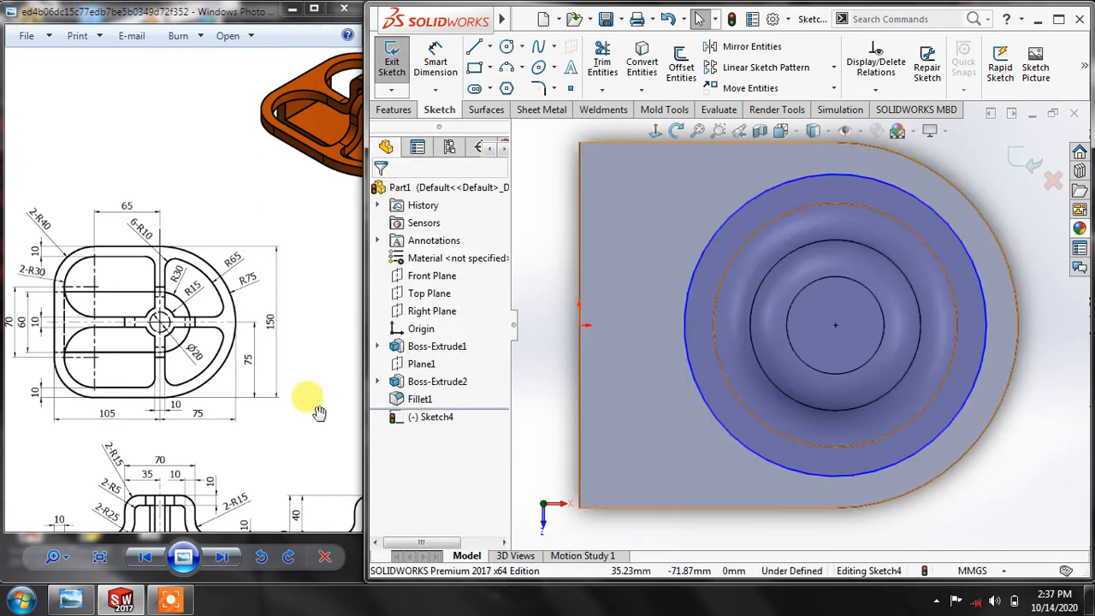
# Dimension the new circle's diameter as 65+65, giving 130 mm
pyautogui.click(436, 62)
pyautogui.click(948, 225)
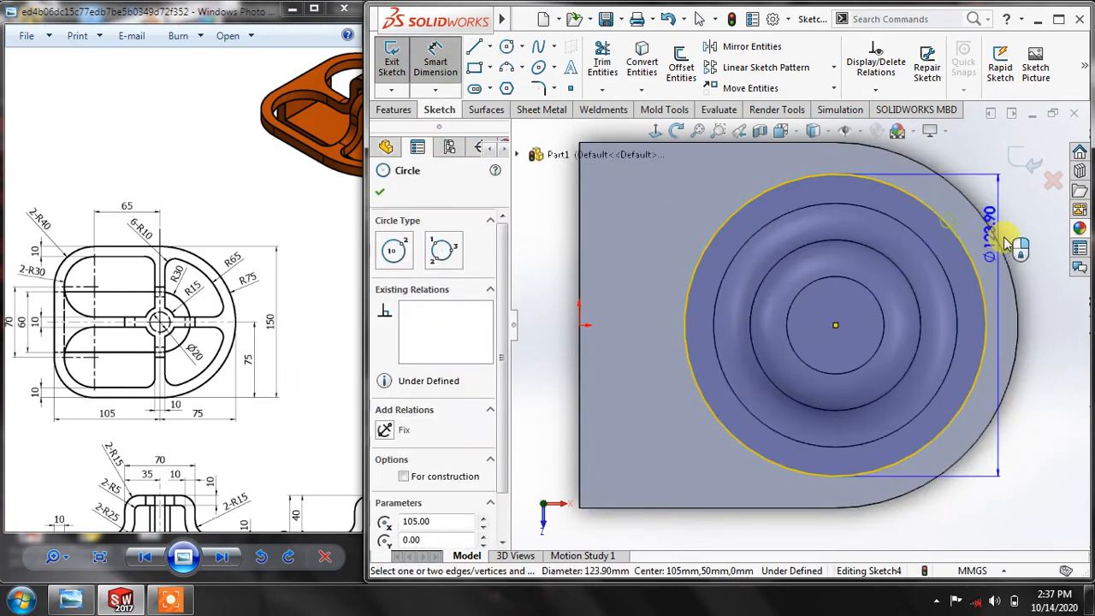
pyautogui.click(1019, 248)
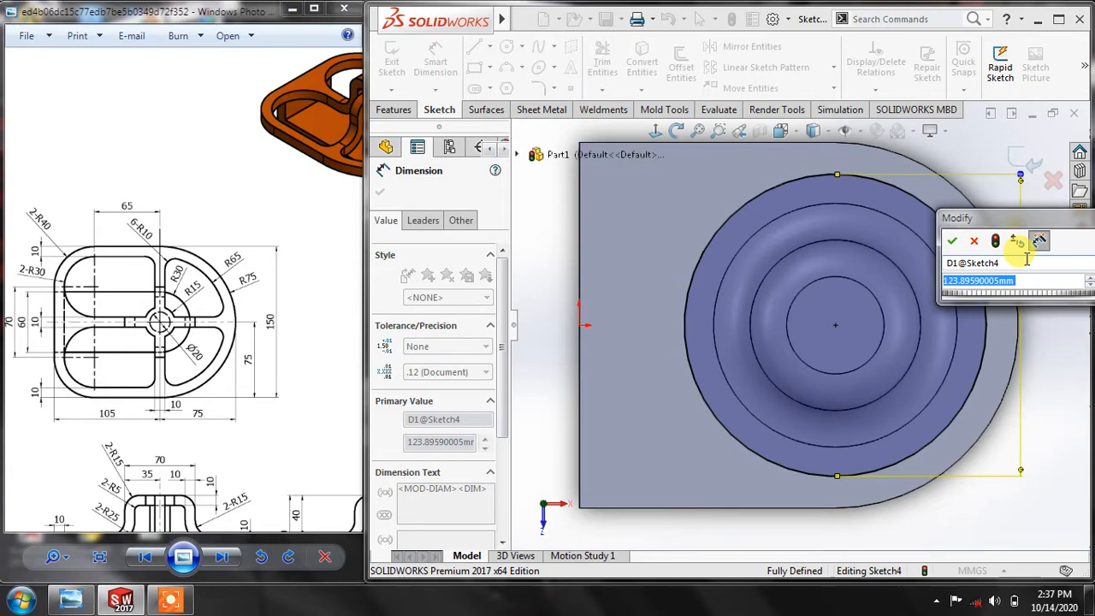
pyautogui.write('65+65')
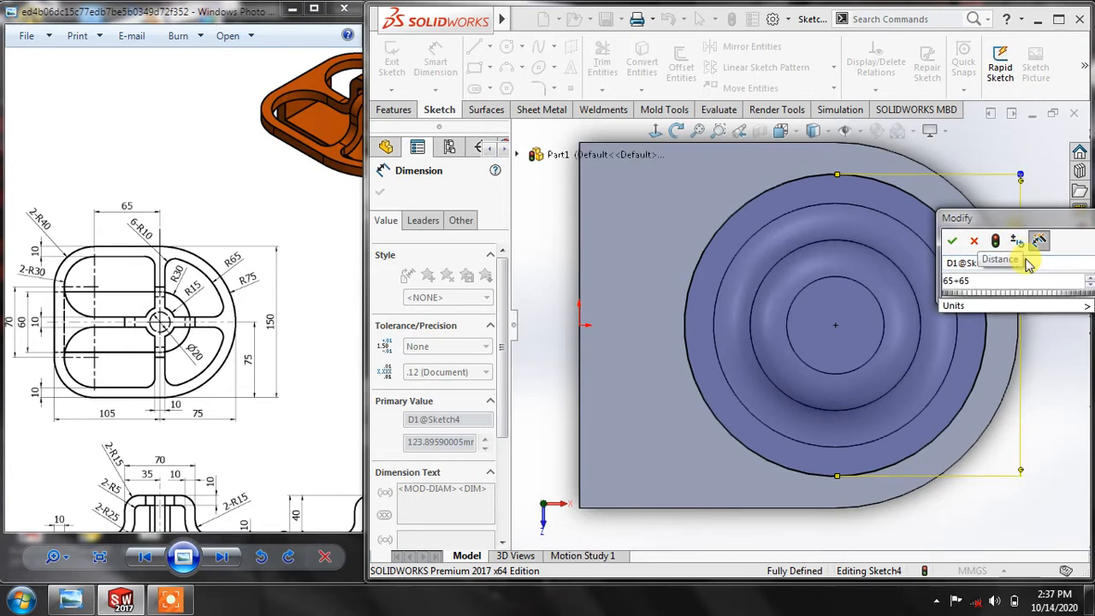
pyautogui.press('Return')
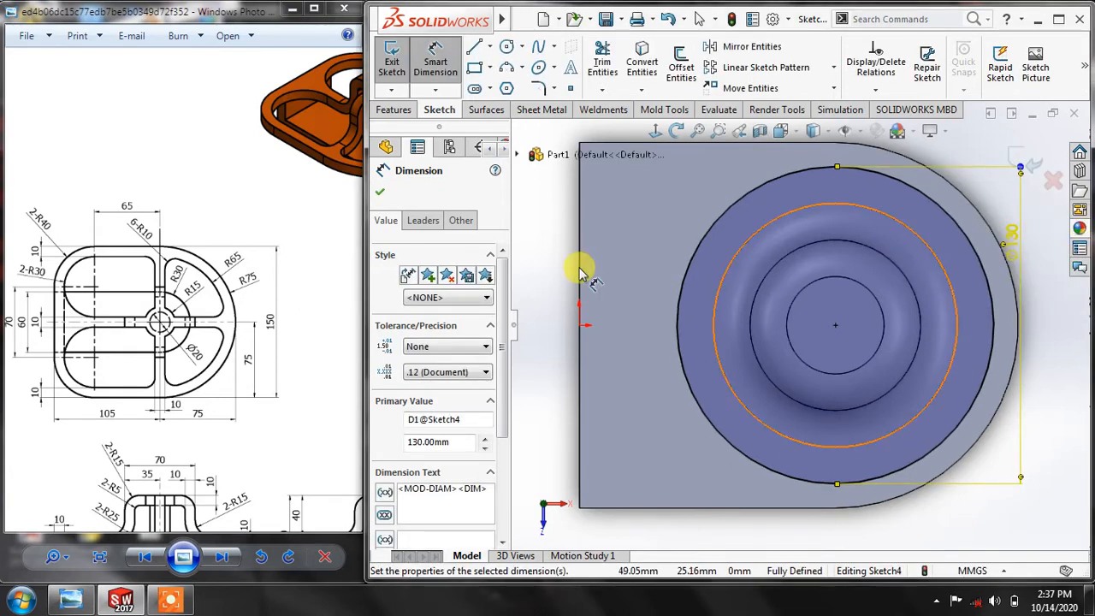
pyautogui.click(380, 193)
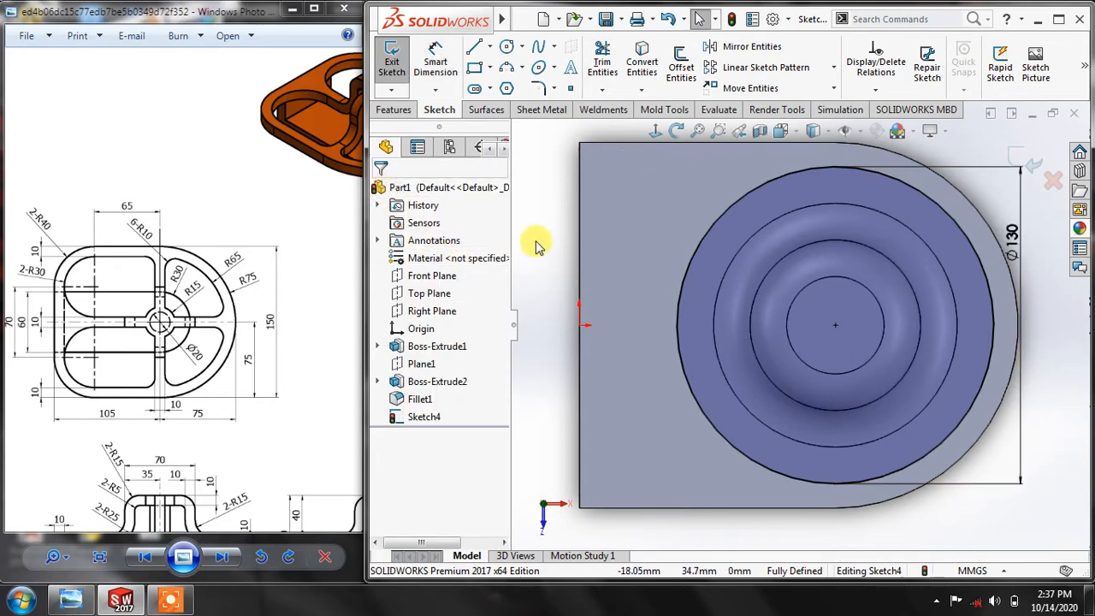
# Sketch a horizontal centerline from the origin through the circle's center to the plate's rounded outer edge
pyautogui.click(491, 48)
pyautogui.click(519, 88)
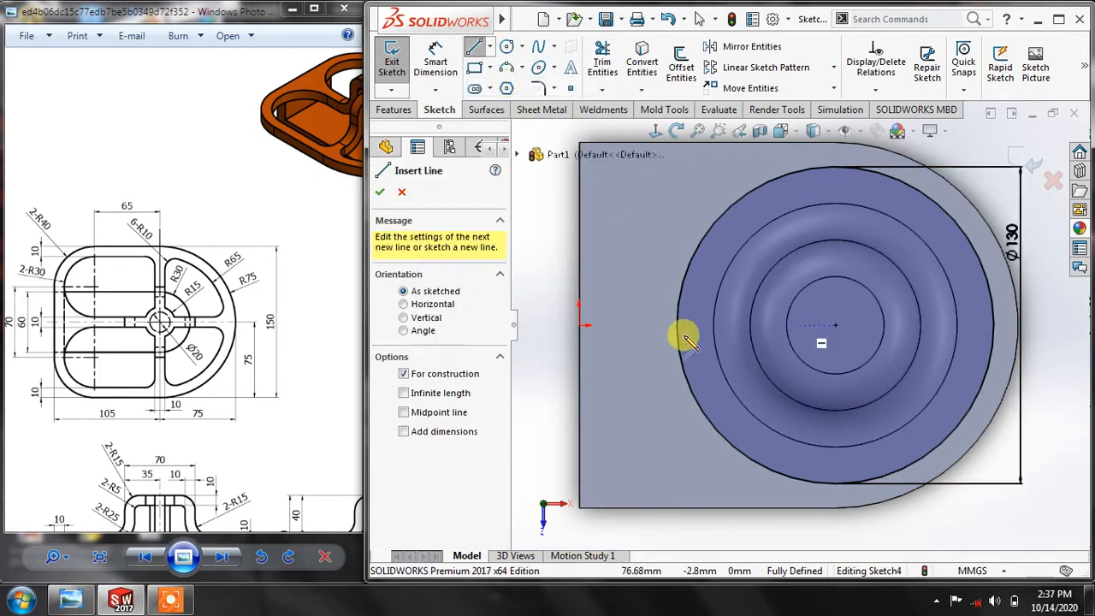
pyautogui.click(580, 326)
pyautogui.click(836, 325)
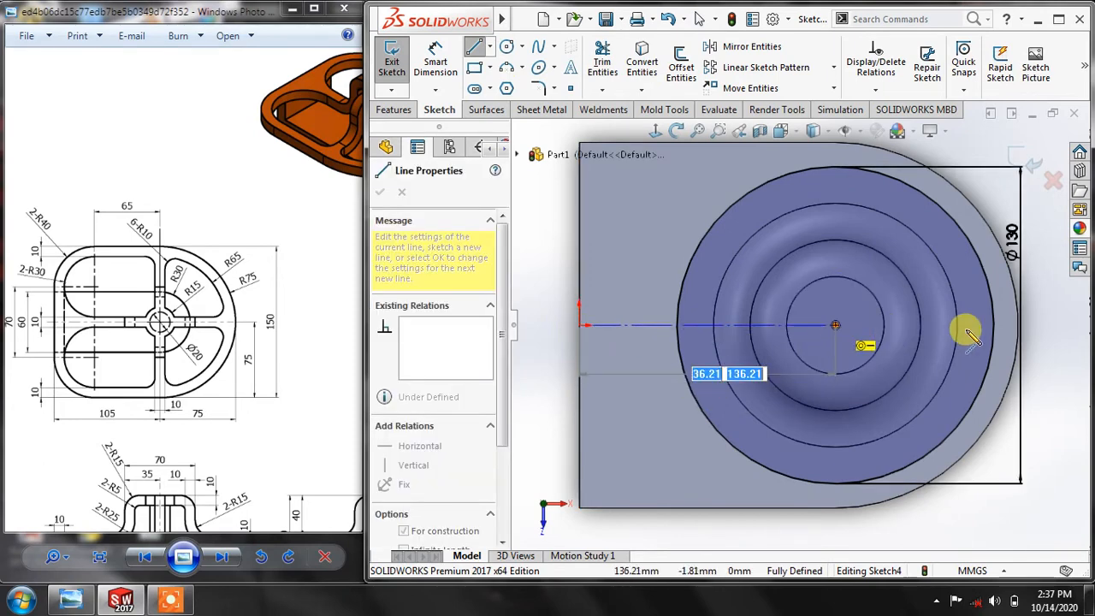
pyautogui.rightClick(1052, 317)
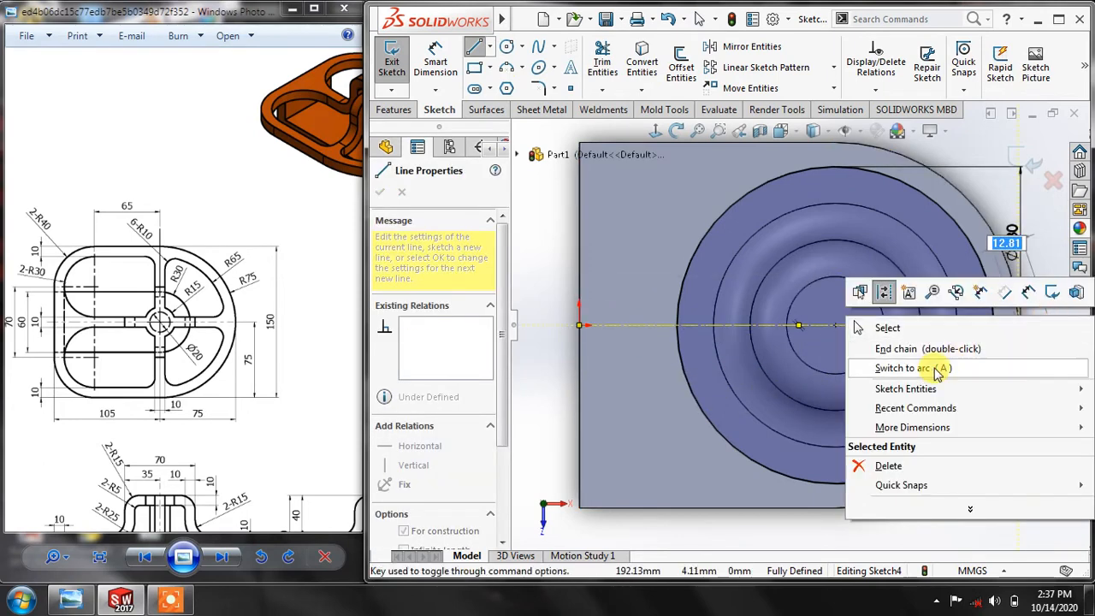
pyautogui.click(942, 532)
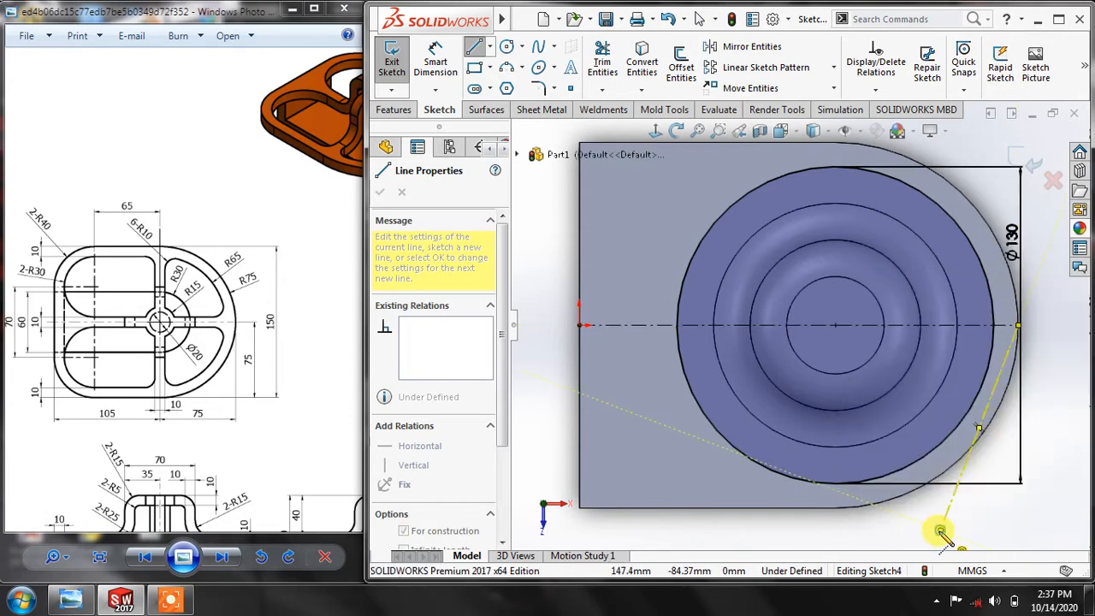
pyautogui.press('Escape')
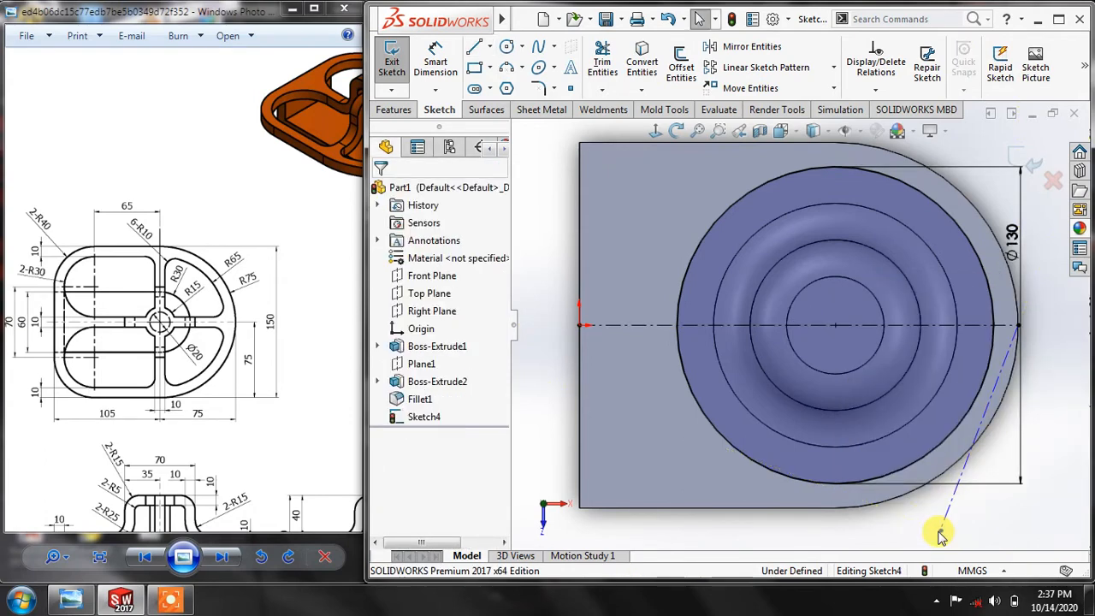
# Trim away the stray slanted centerline that runs off the plate's rounded outer edge
pyautogui.click(608, 63)
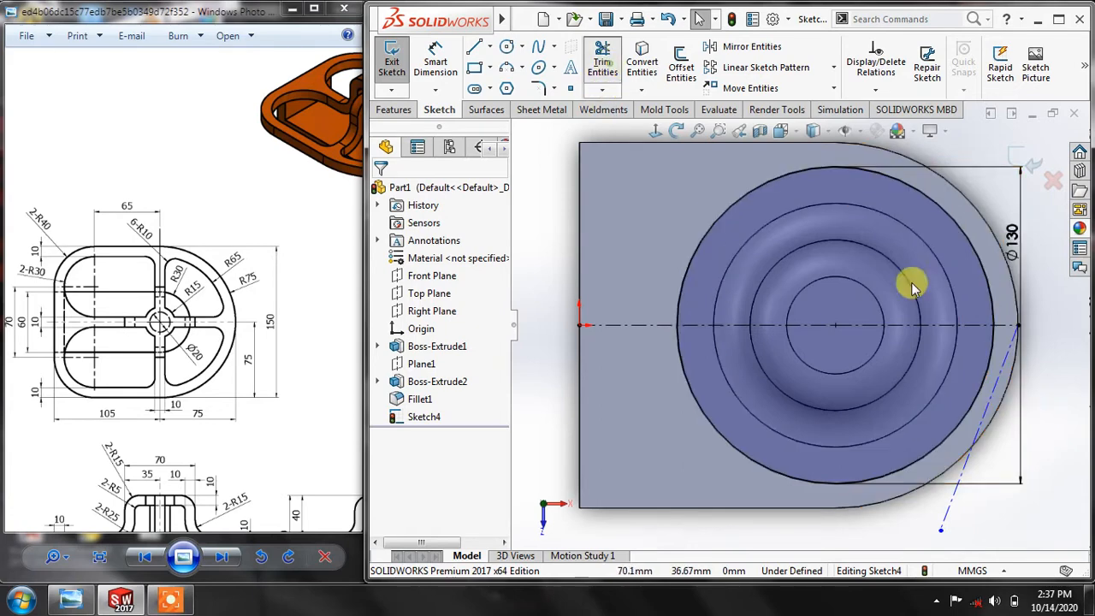
pyautogui.click(976, 456)
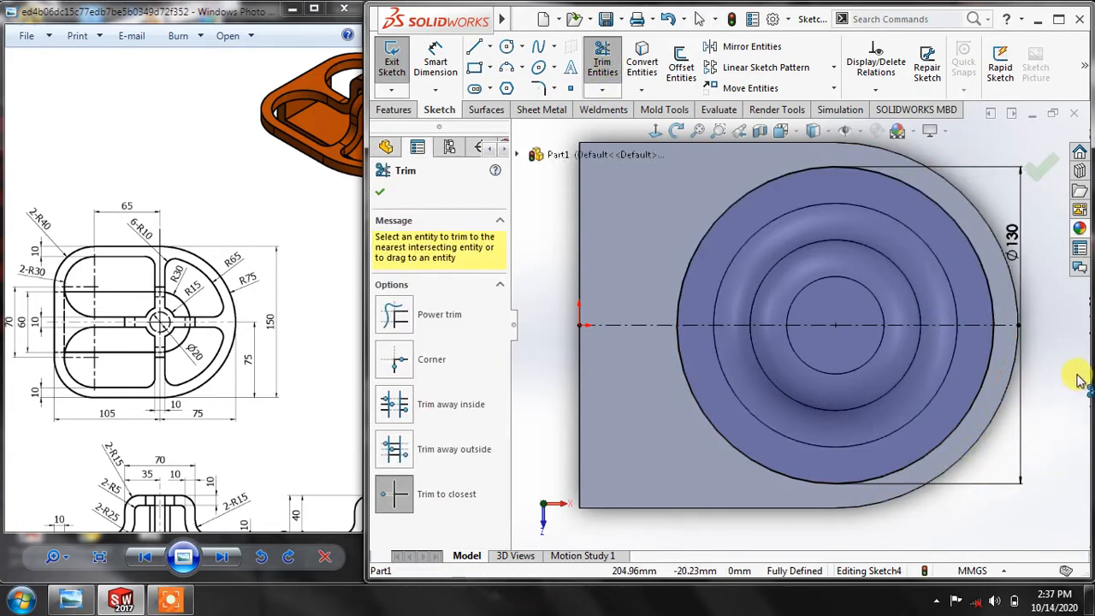
pyautogui.press('f')
pyautogui.scroll(1, 1010, 308)
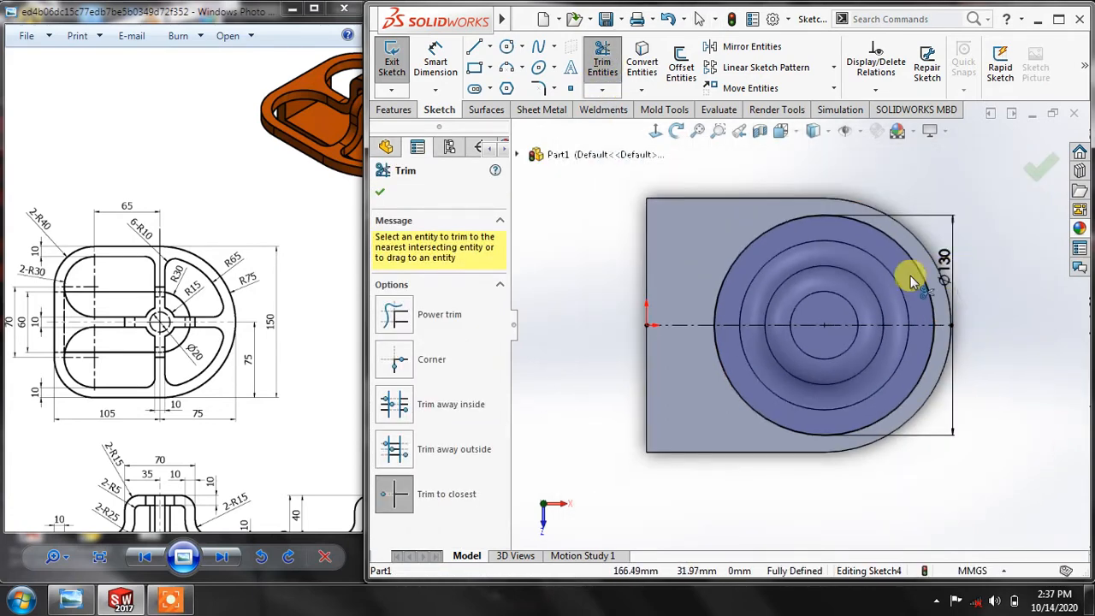
pyautogui.scroll(-1, 912, 277)
# Sketch a vertical line from above the 130 mm circle to near its center and a horizontal line from there past the plate's rounded edge
pyautogui.click(490, 48)
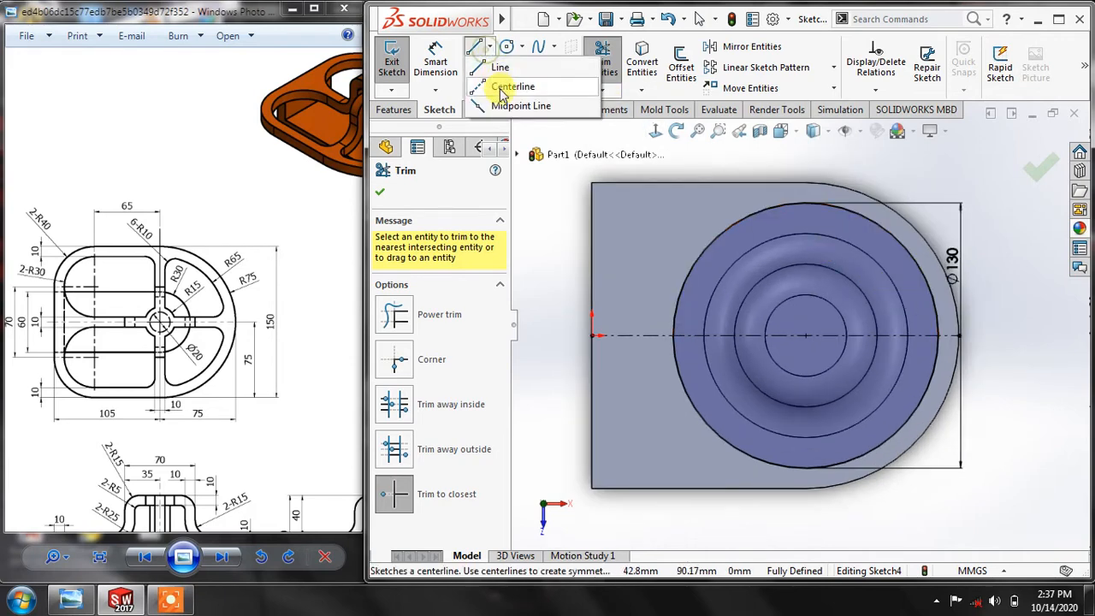
pyautogui.click(503, 66)
pyautogui.scroll(-2, 839, 206)
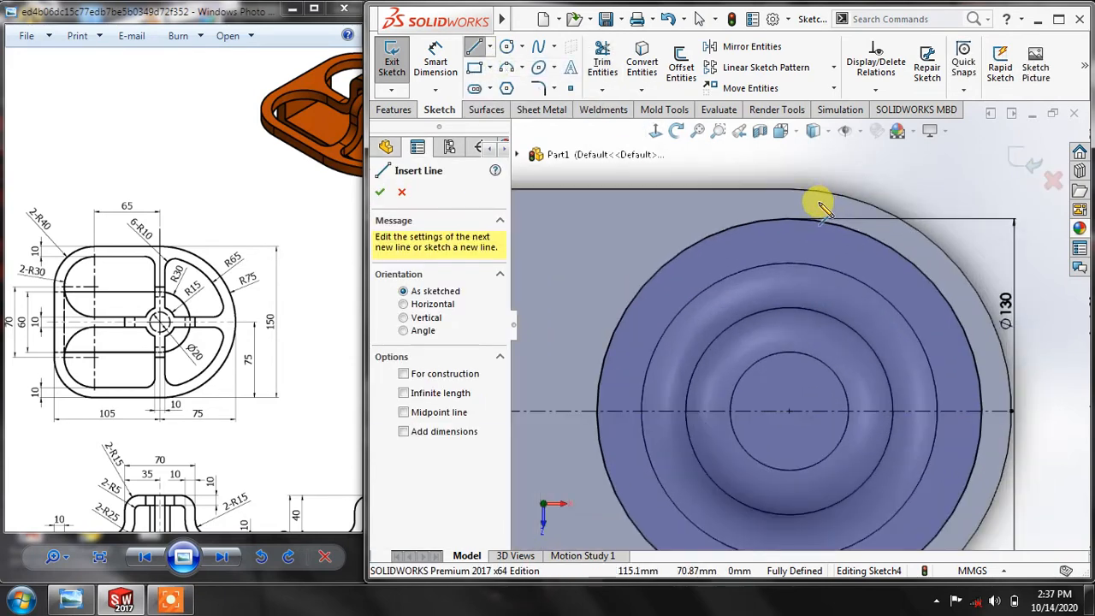
pyautogui.click(799, 220)
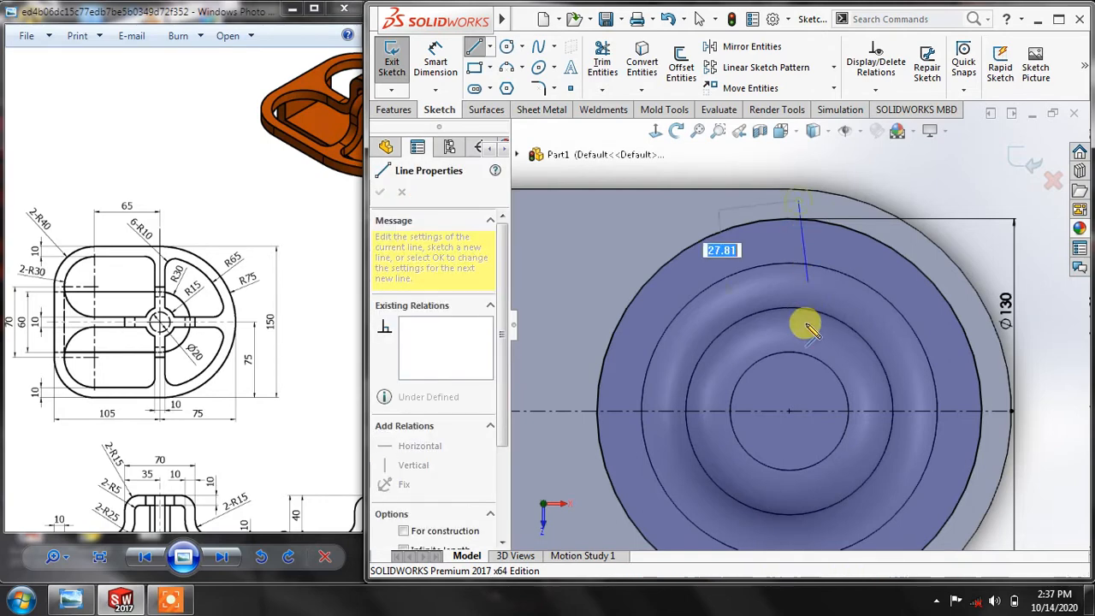
pyautogui.click(800, 393)
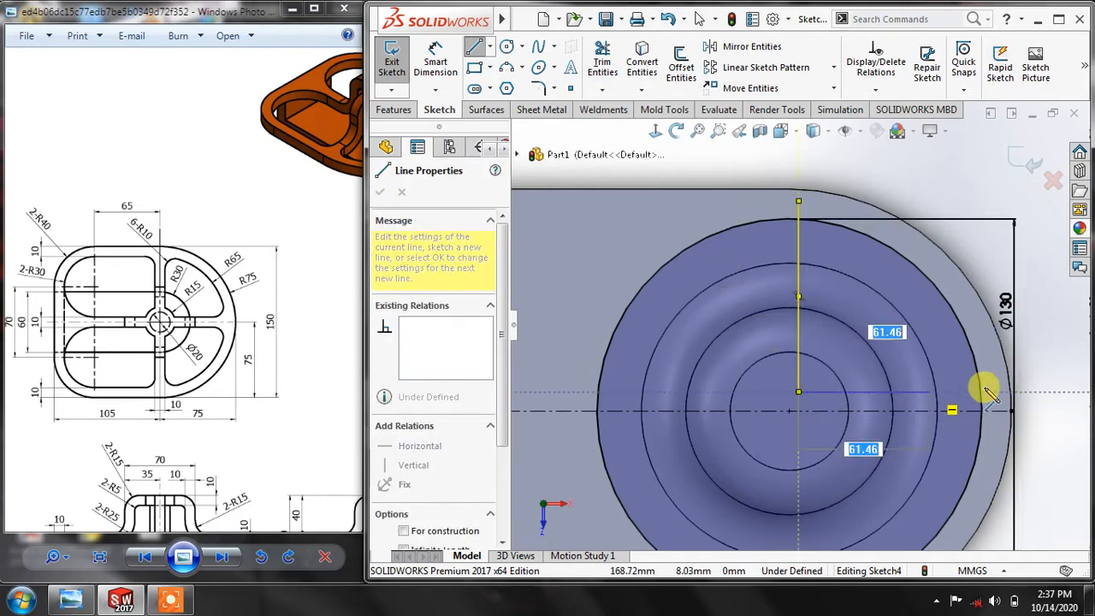
pyautogui.click(1031, 393)
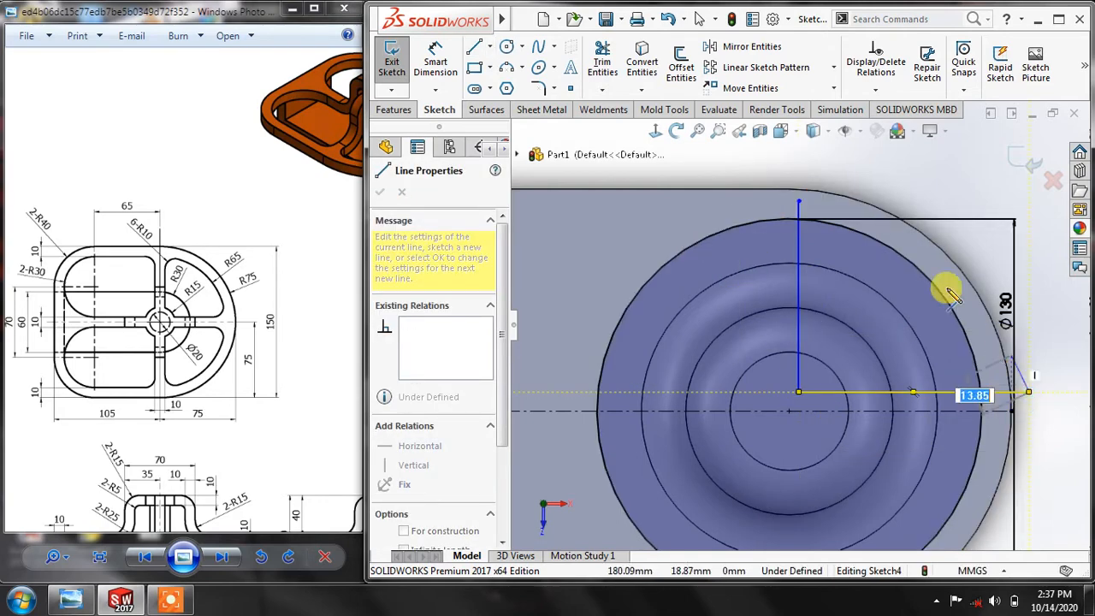
# Trim off the ends of the vertical and horizontal lines that extend beyond the 130 mm circle
pyautogui.click(603, 59)
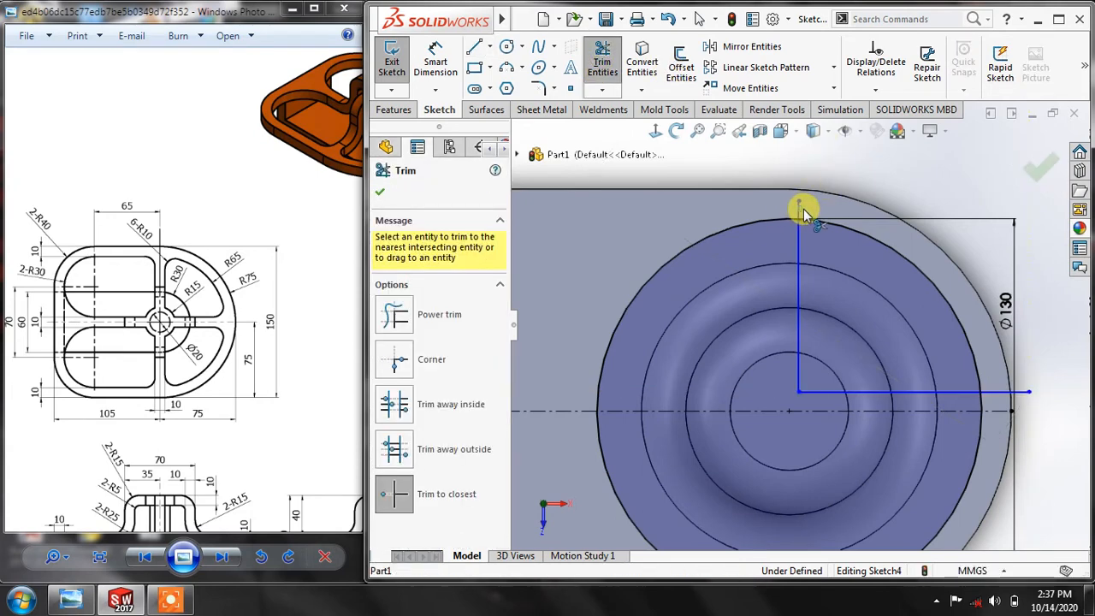
pyautogui.moveTo(1035, 384); pyautogui.dragTo(997, 407)
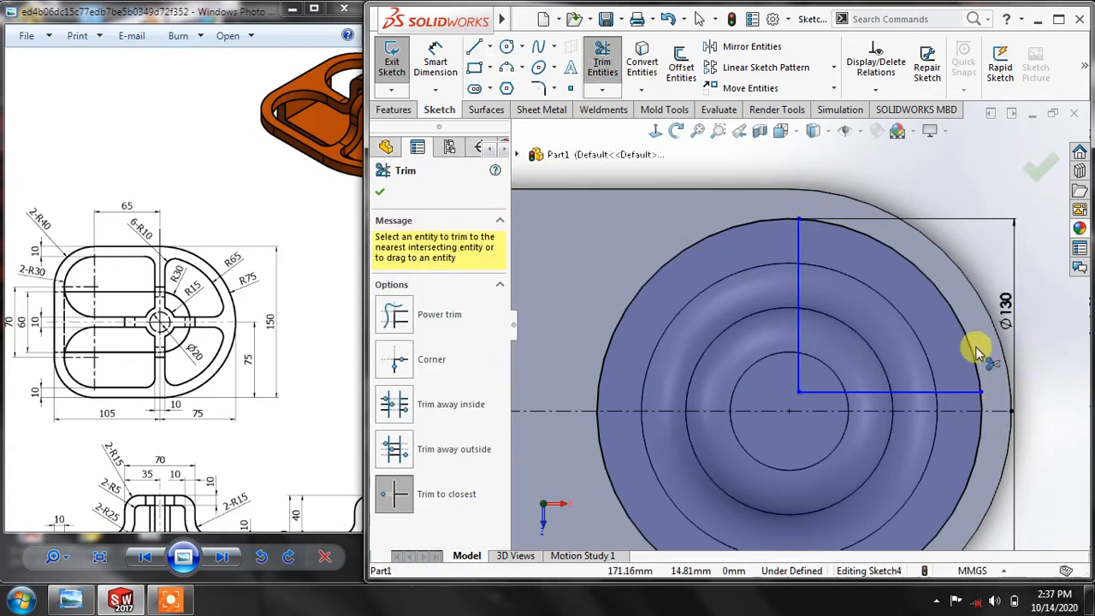
pyautogui.click(378, 194)
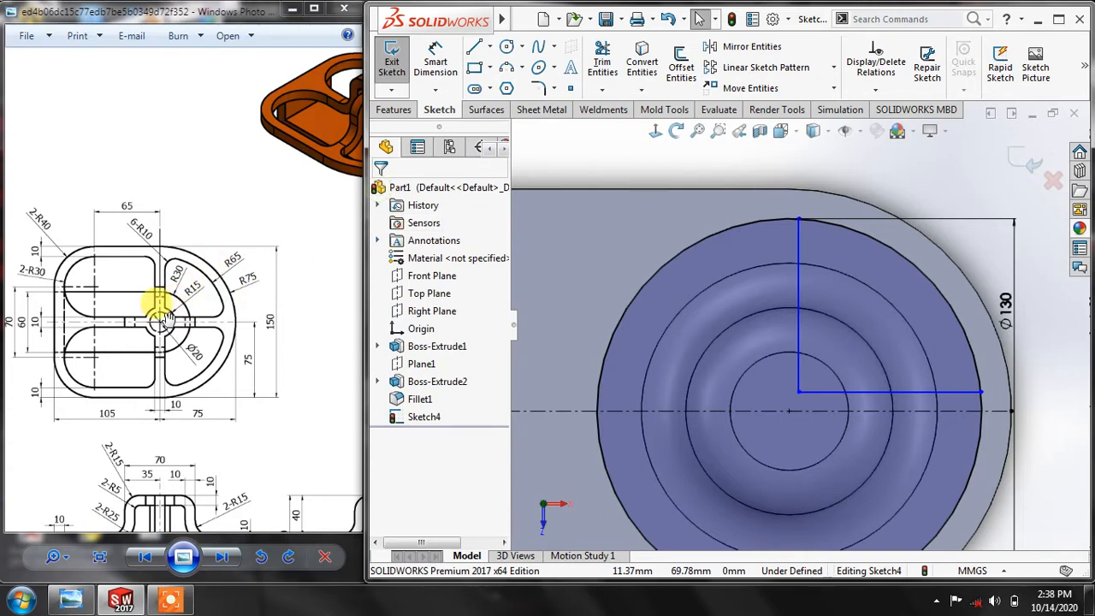
# Sketch a 30 mm diameter circle centered on the boss
pyautogui.click(507, 49)
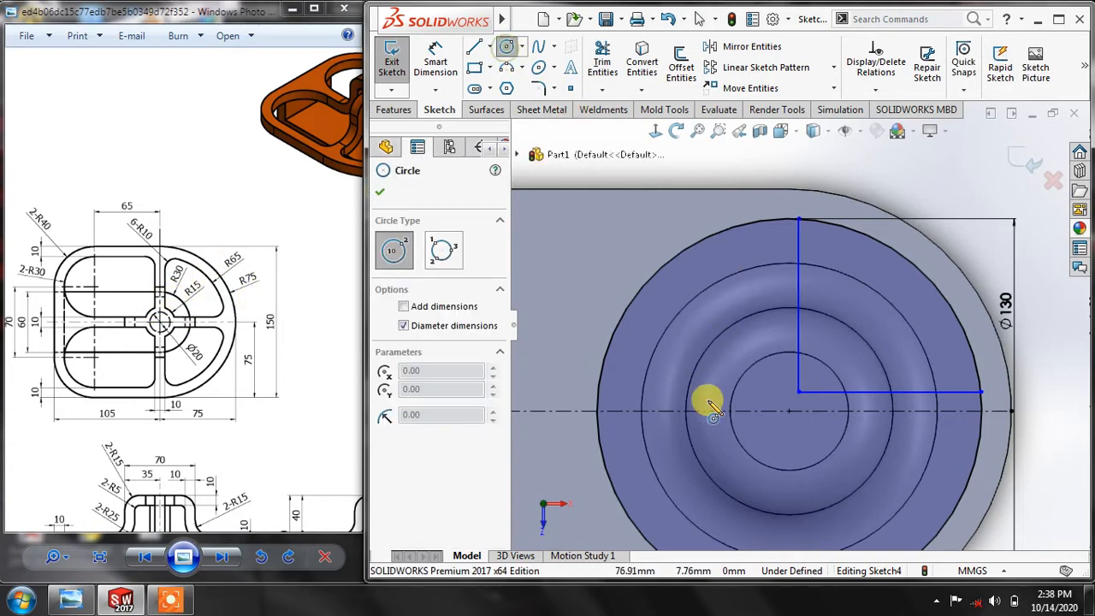
pyautogui.click(788, 411)
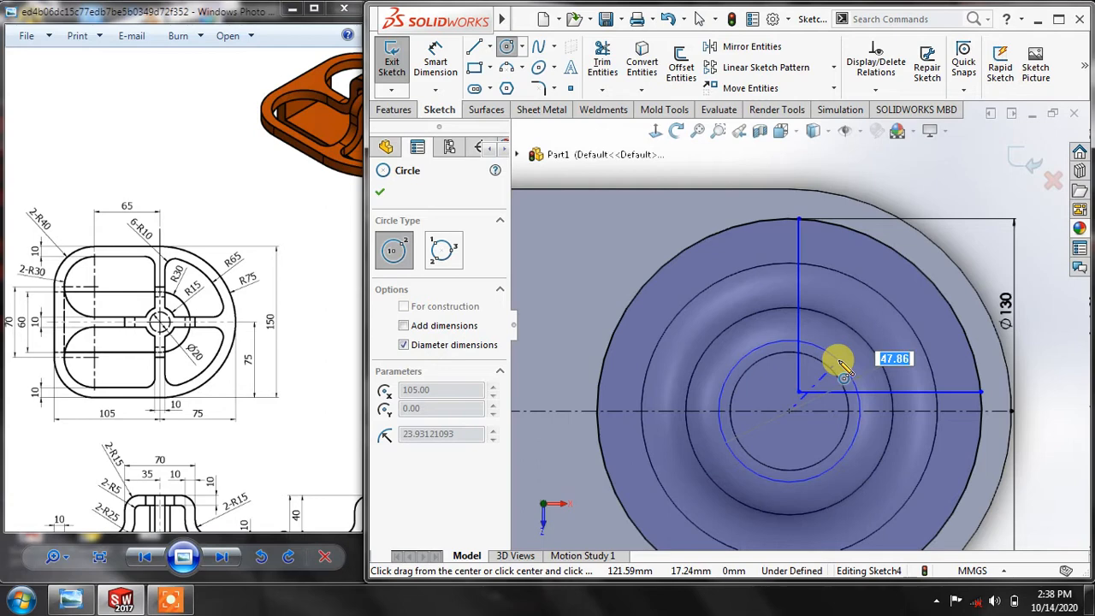
pyautogui.write('30')
pyautogui.press('Return')
pyautogui.press('Escape')
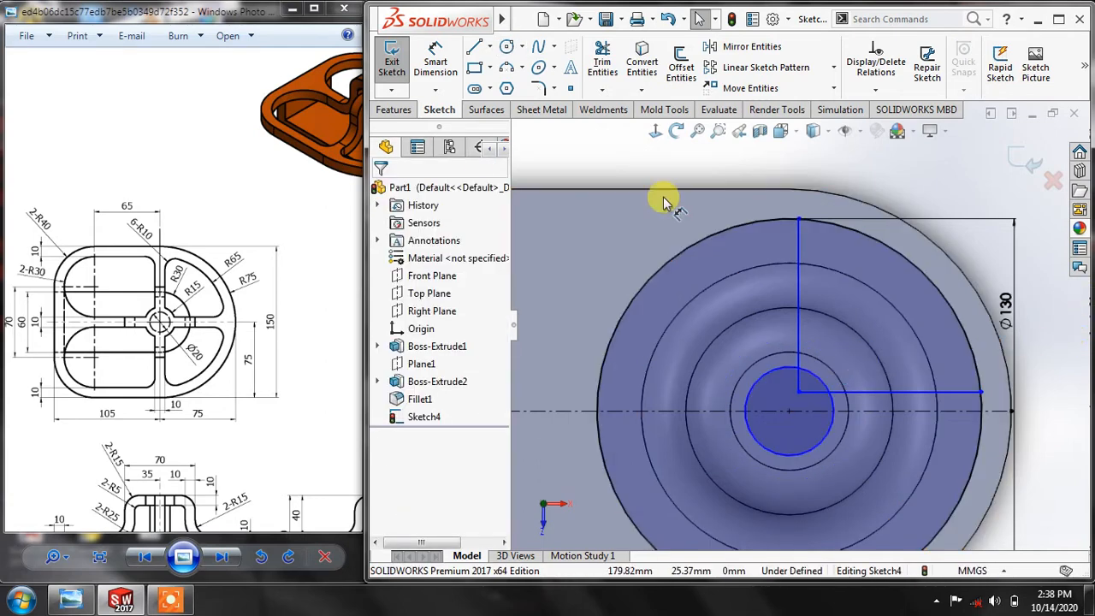
# Add a 30 mm diameter dimension to the inner circle
pyautogui.click(435, 72)
pyautogui.click(761, 442)
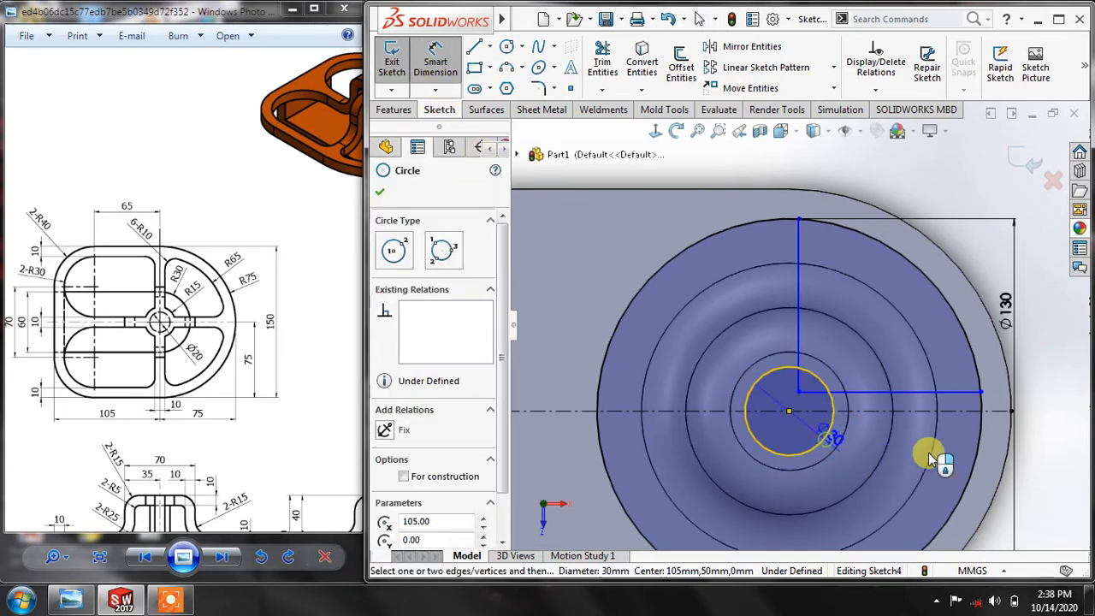
pyautogui.click(903, 452)
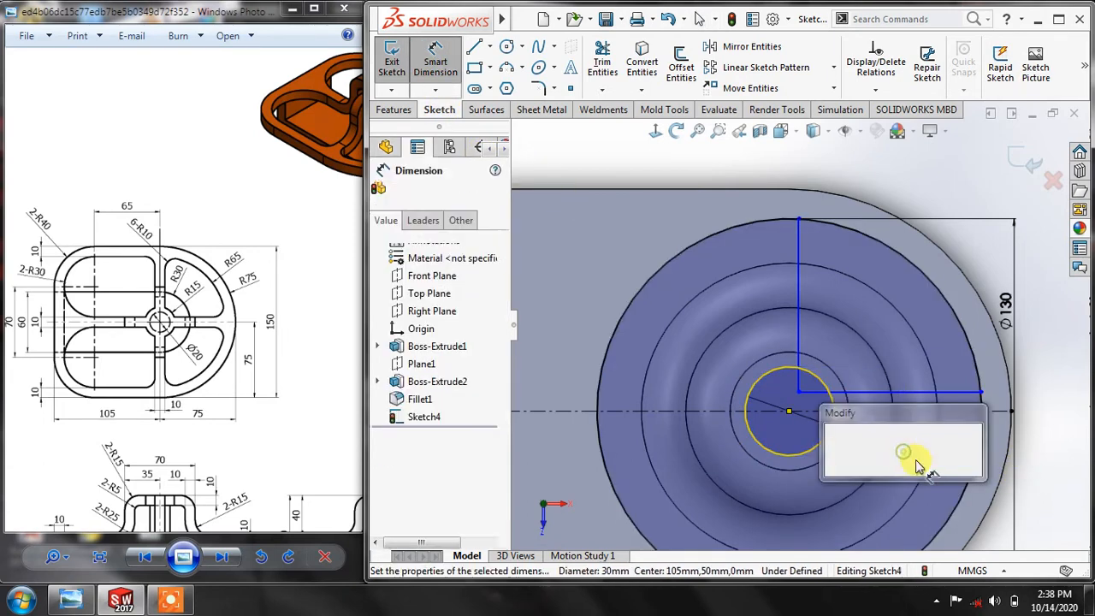
pyautogui.press('Return')
pyautogui.click(1058, 412)
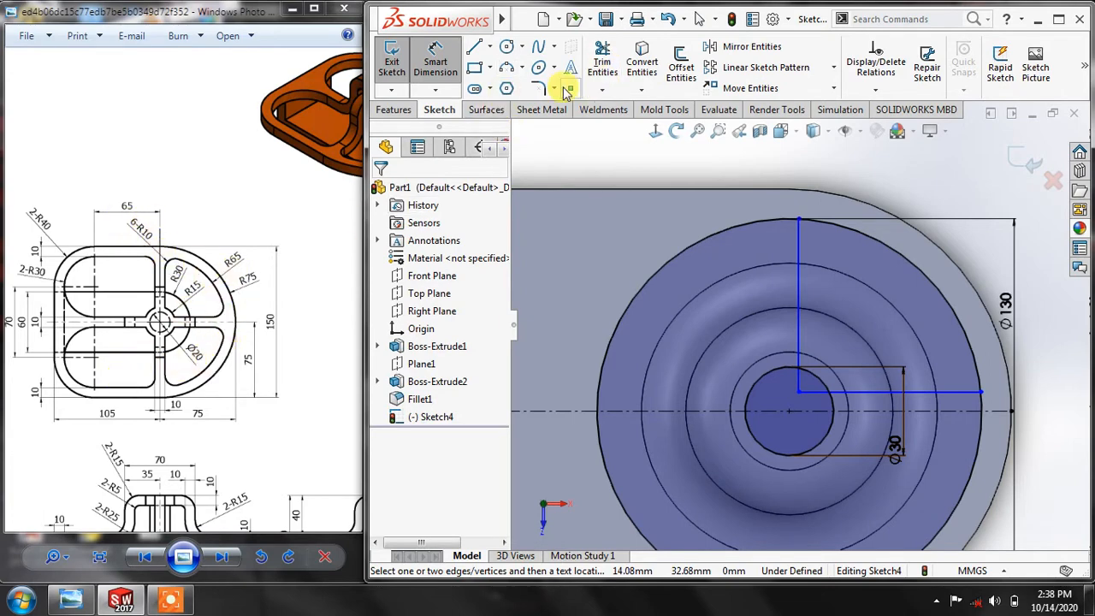
# Trim the 130 mm circle down to the arc between the ends of the vertical and horizontal lines, keeping both lines whole
pyautogui.click(538, 88)
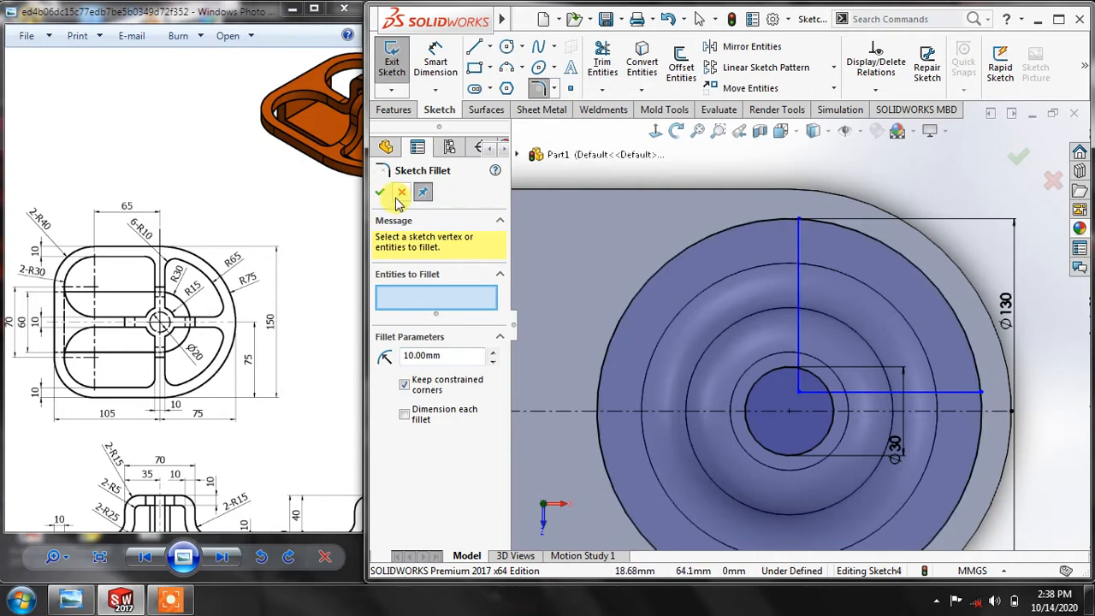
pyautogui.click(379, 195)
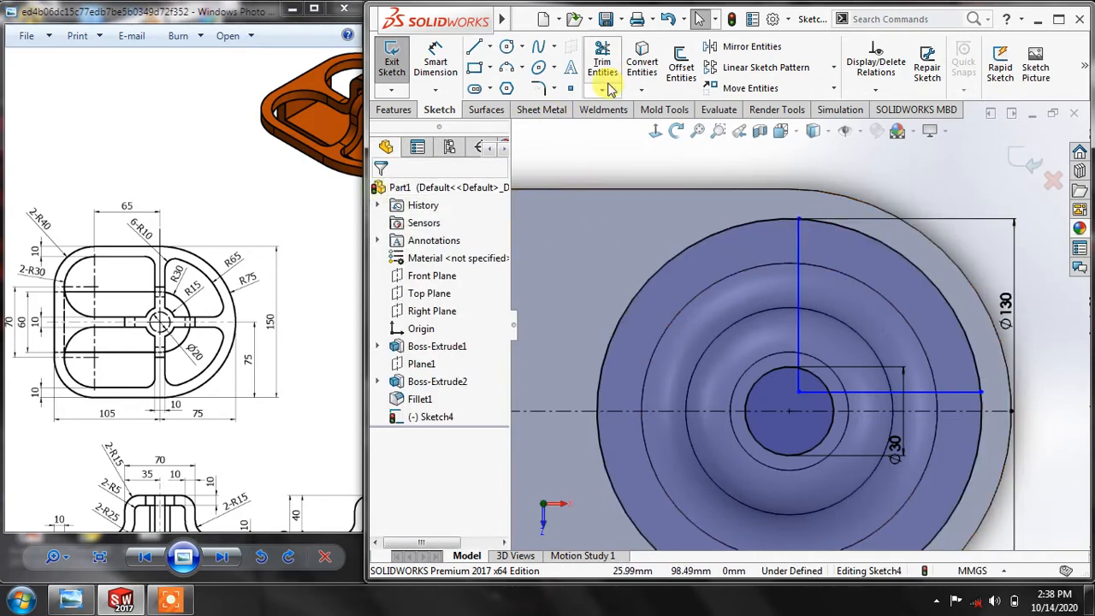
pyautogui.click(603, 66)
pyautogui.click(713, 229)
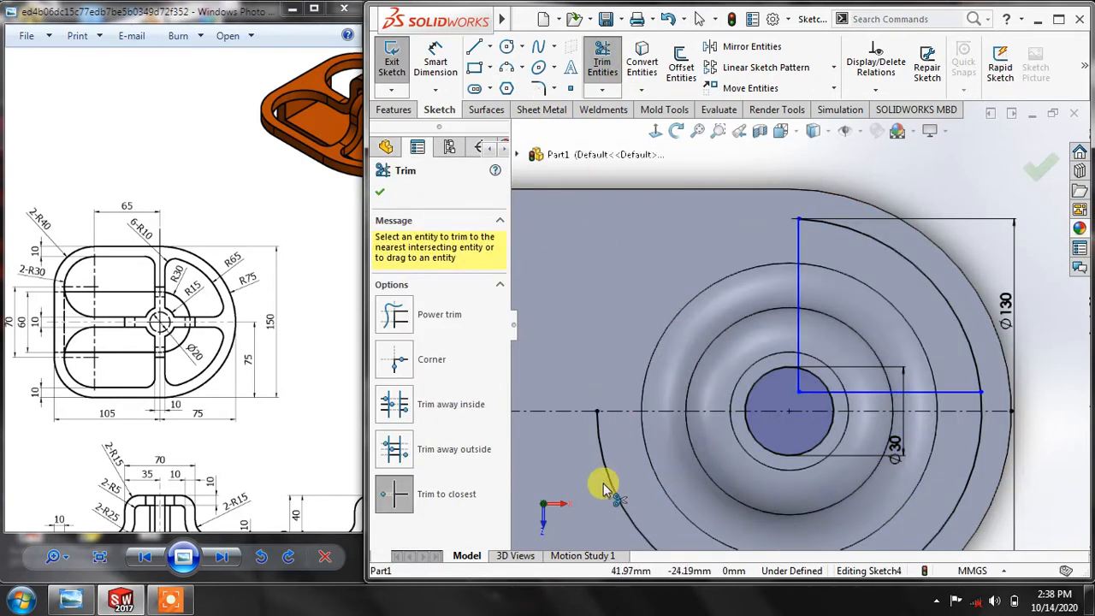
pyautogui.moveTo(610, 486)
pyautogui.mouseDown()
pyautogui.moveTo(941, 447)
pyautogui.moveTo(982, 393)
pyautogui.mouseUp()
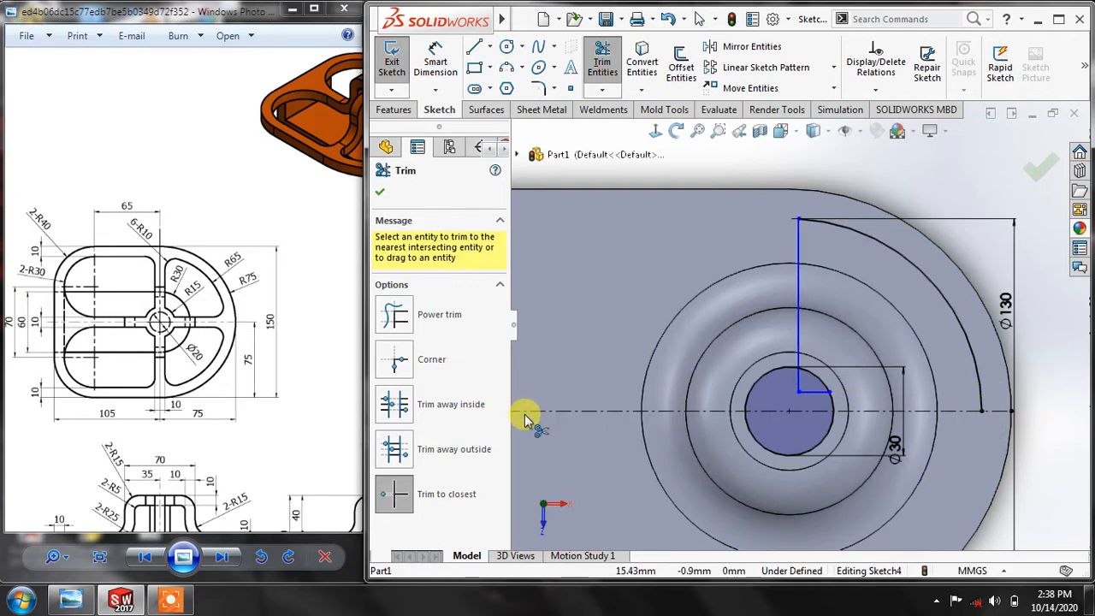
pyautogui.hotkey('ctrl', 'z')
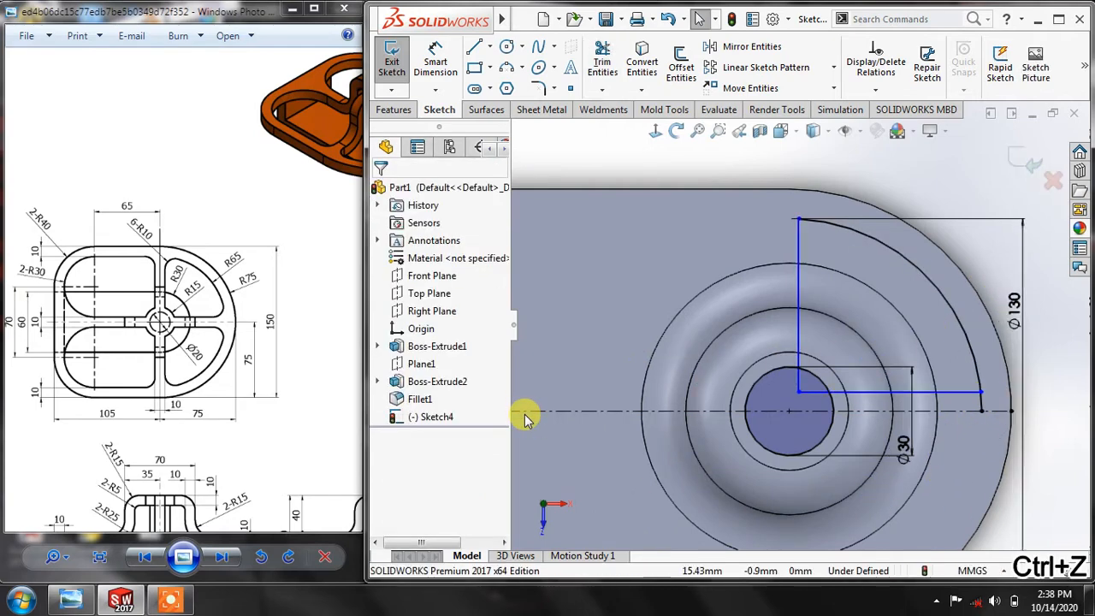
pyautogui.click(602, 65)
pyautogui.click(976, 409)
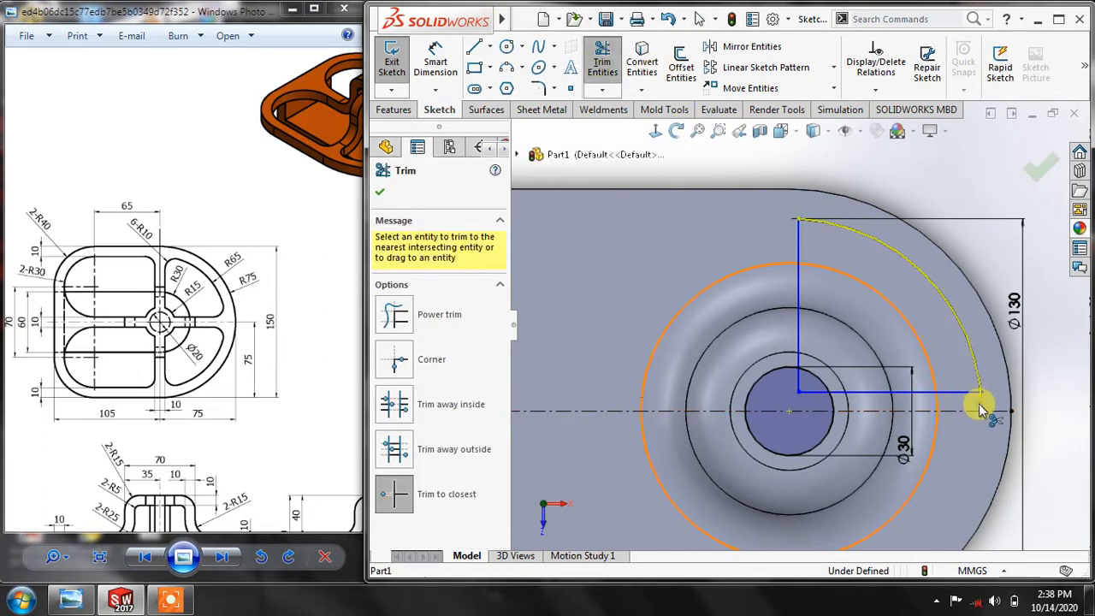
pyautogui.click(381, 195)
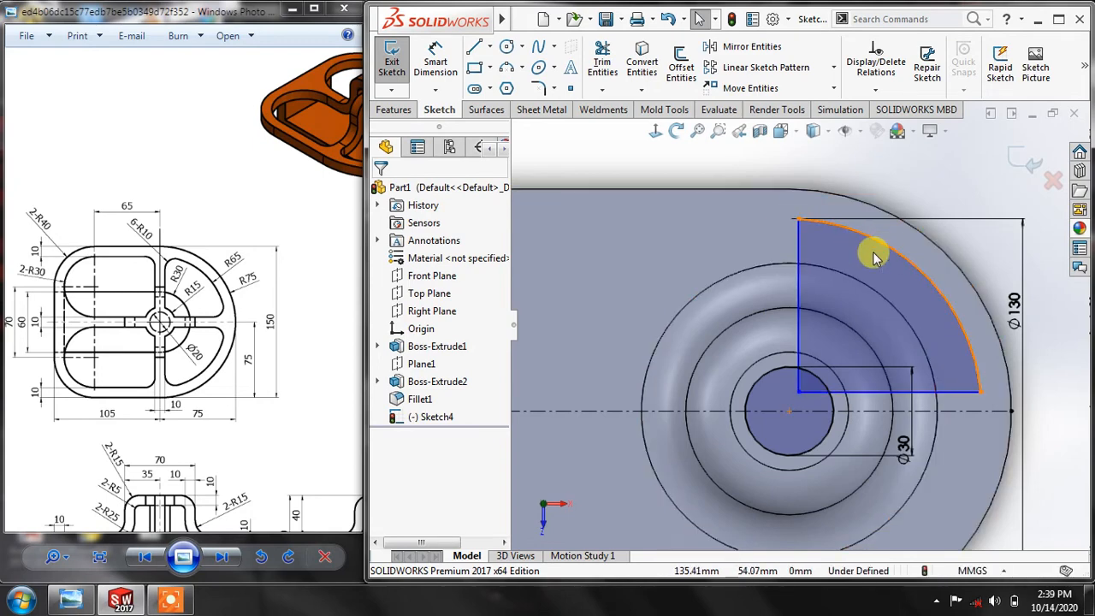
# Round the two corners where the outer arc meets the straight lines with 10 mm sketch fillets
pyautogui.click(537, 90)
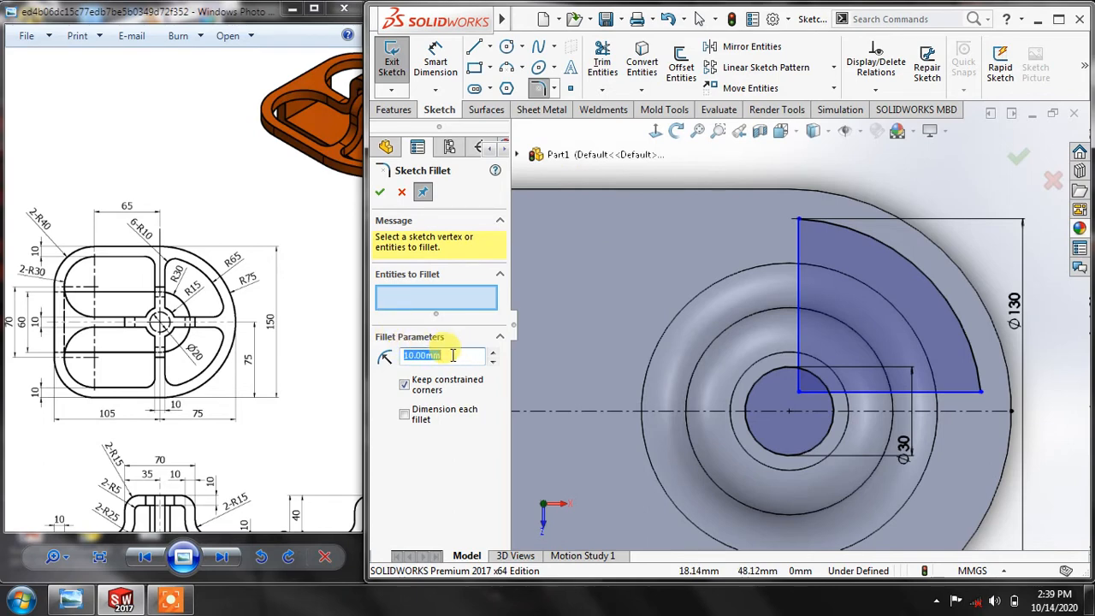
pyautogui.click(800, 221)
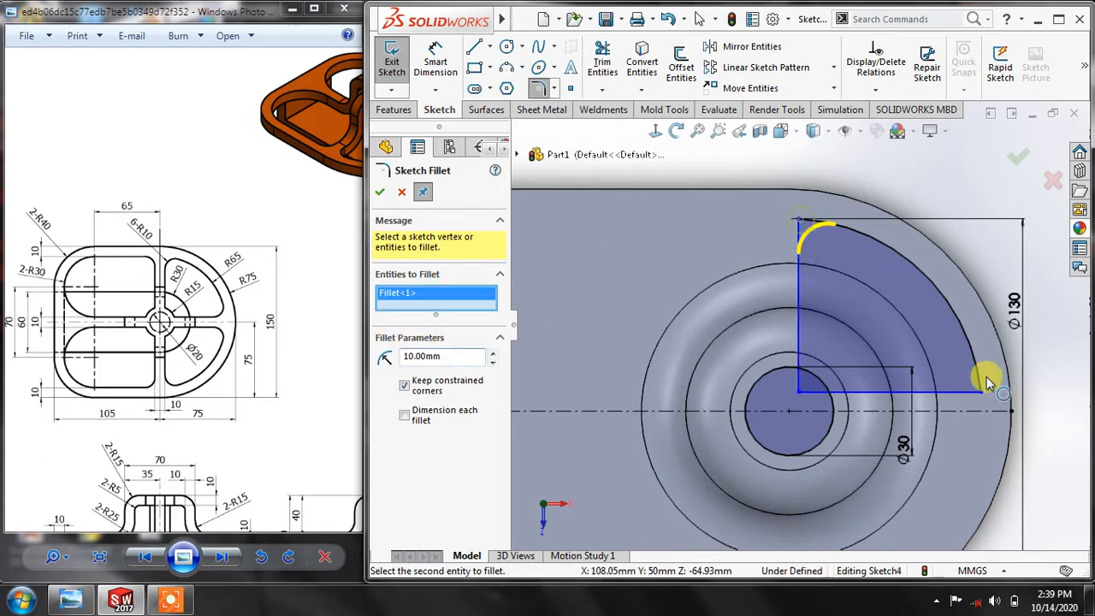
pyautogui.click(984, 399)
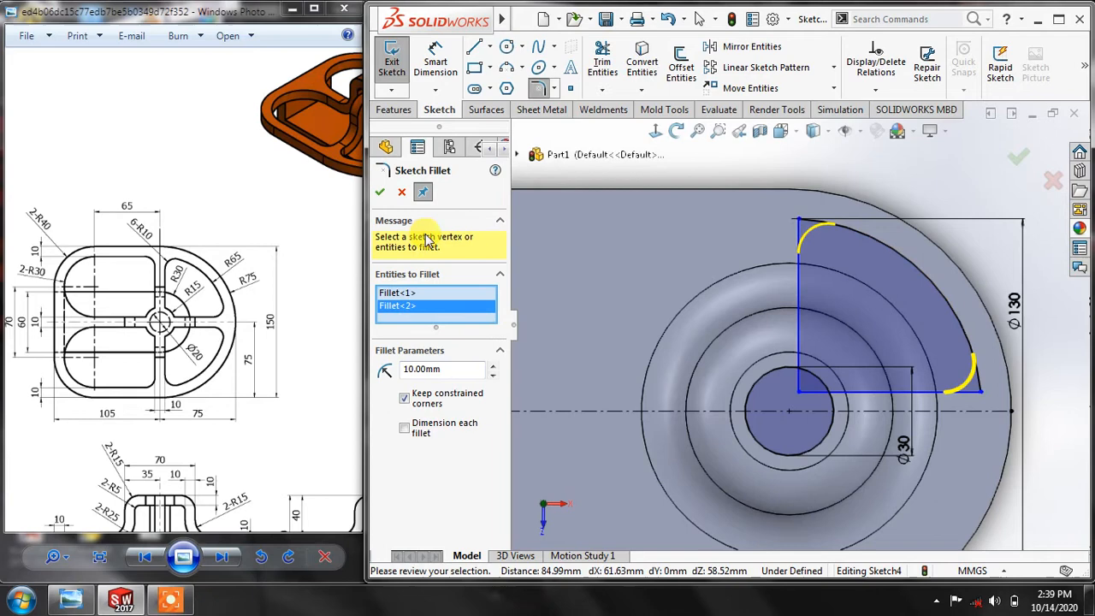
pyautogui.click(381, 194)
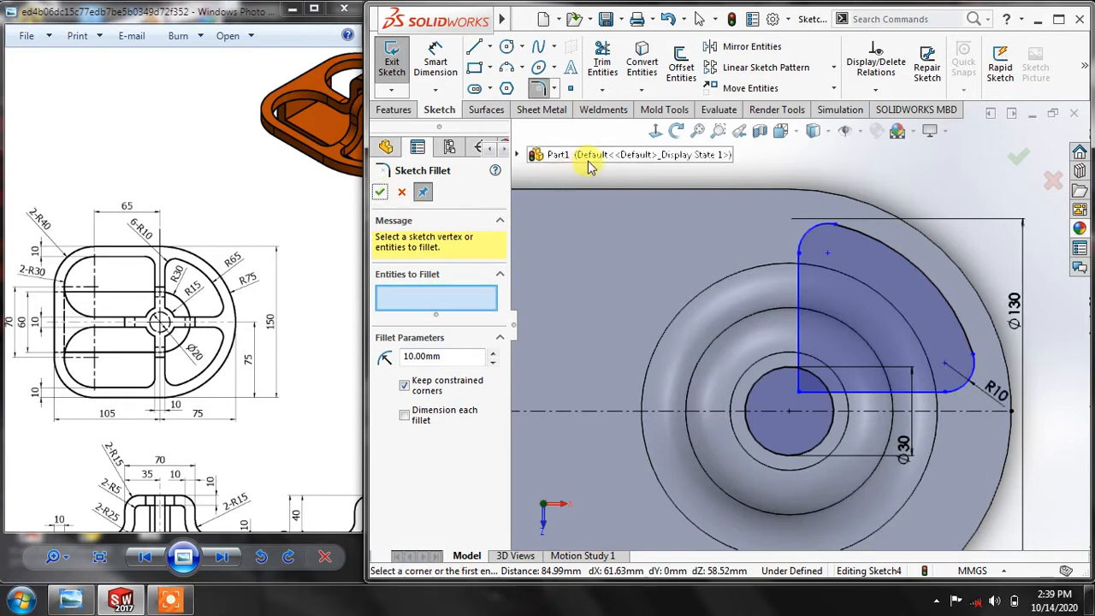
# Trim the parts of the vertical and horizontal lines that lie inside the 30 mm circle
pyautogui.click(603, 62)
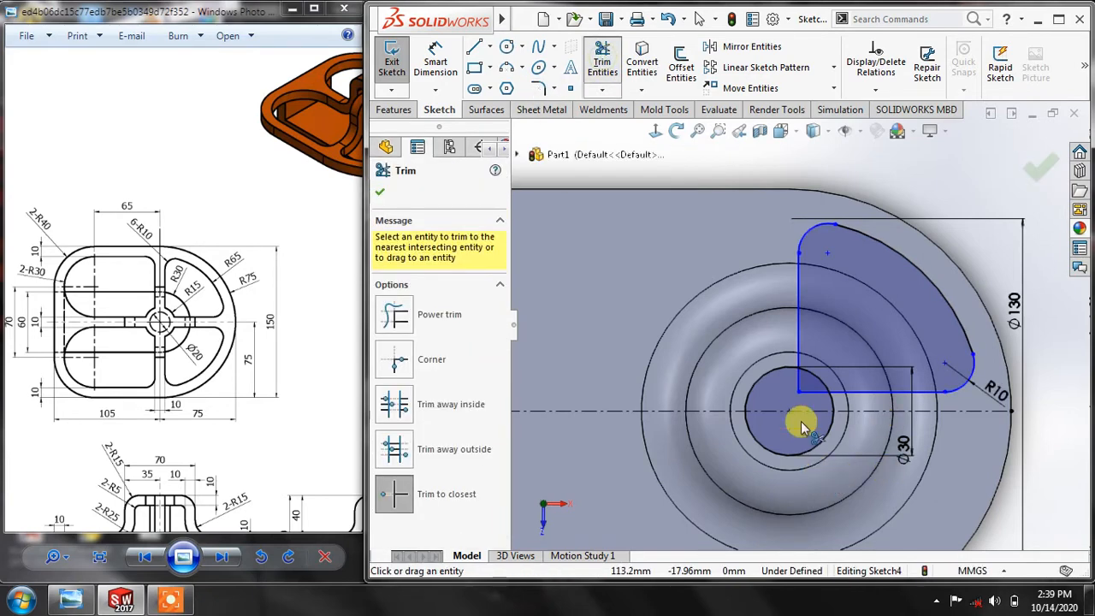
pyautogui.moveTo(809, 396); pyautogui.dragTo(795, 379)
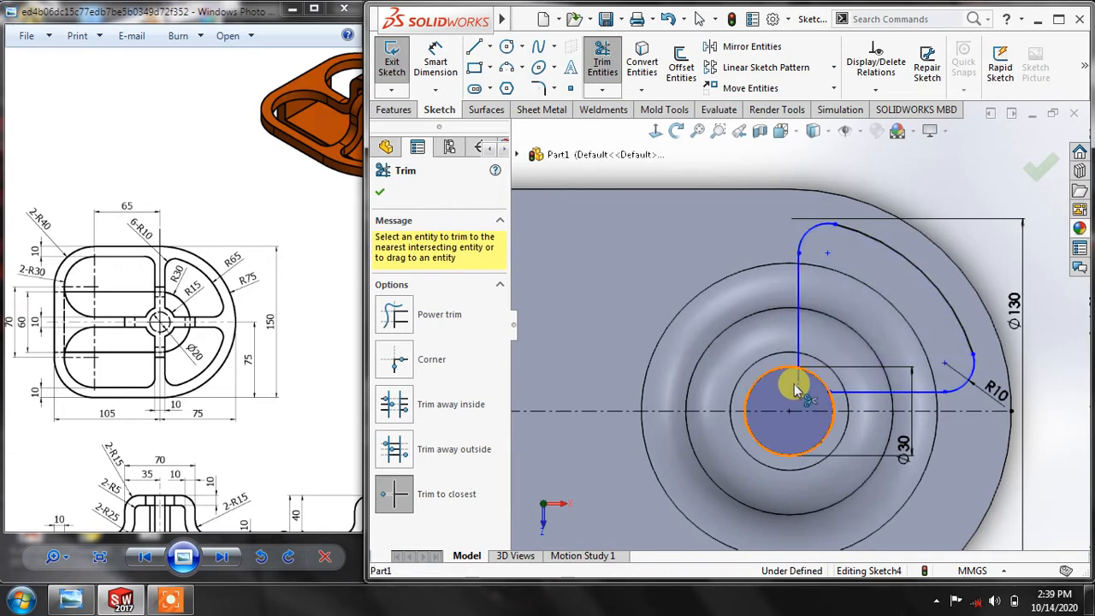
pyautogui.click(386, 193)
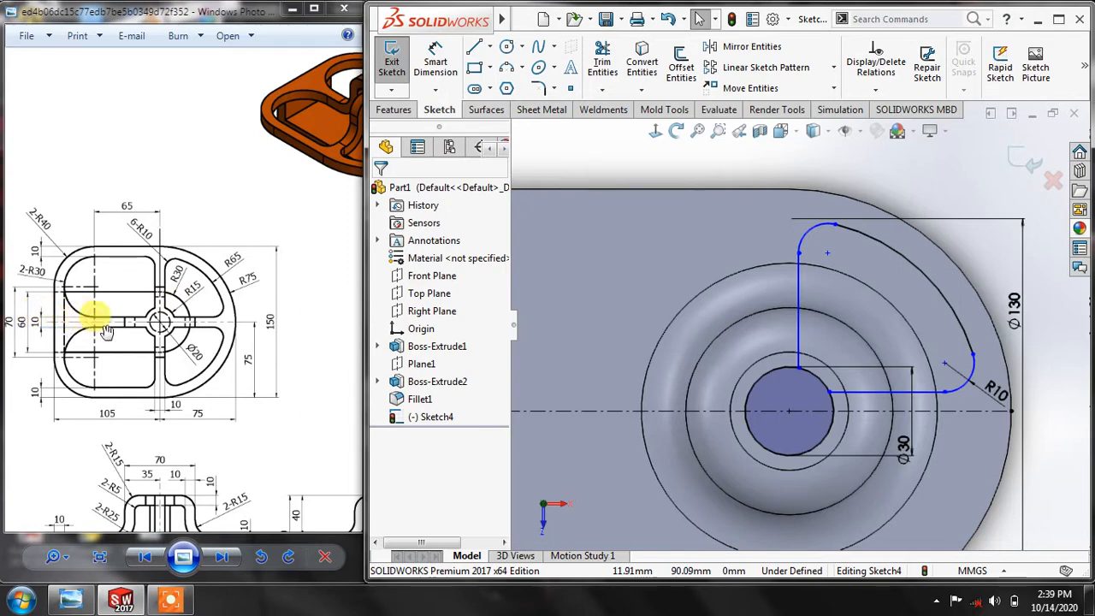
# Dimension the opening's vertical line at 5 mm from the center of the 30 mm circle
pyautogui.click(436, 62)
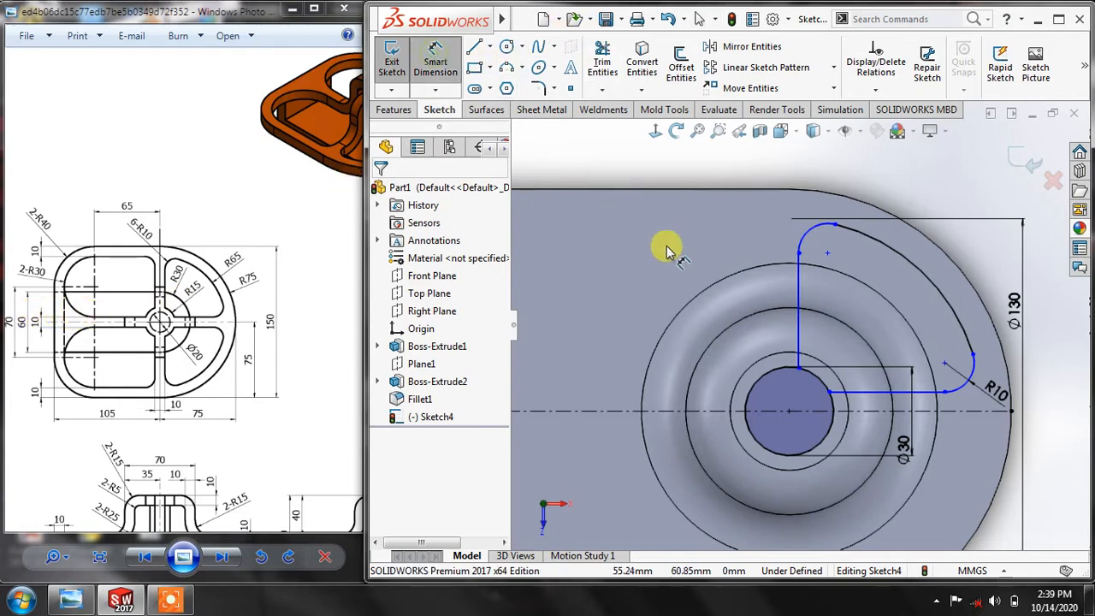
pyautogui.click(787, 415)
pyautogui.click(798, 325)
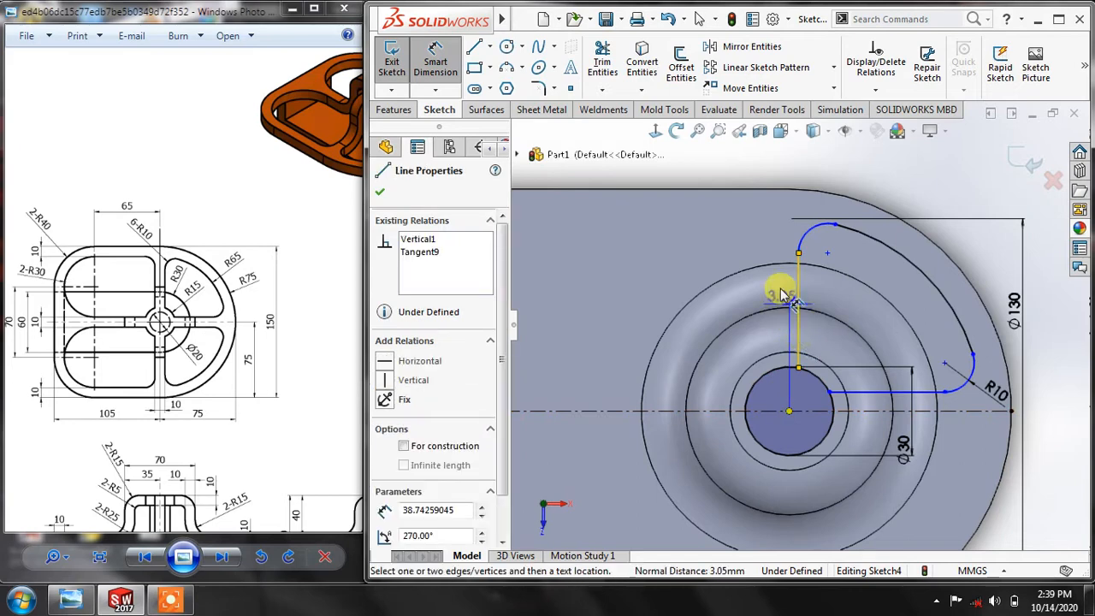
pyautogui.click(779, 287)
pyautogui.write('5')
pyautogui.press('Return')
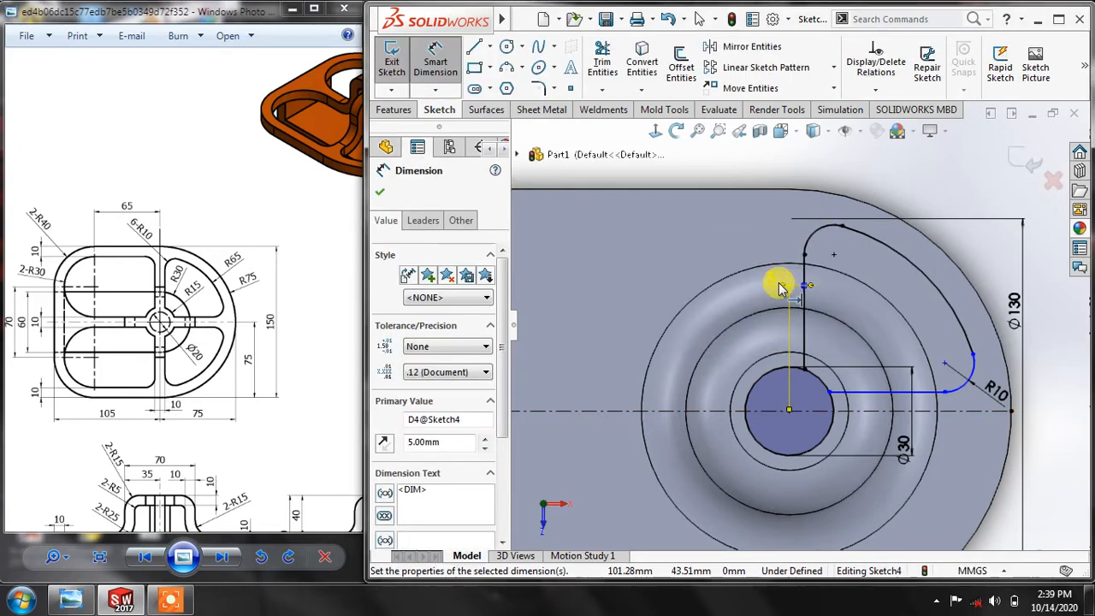
pyautogui.click(1080, 431)
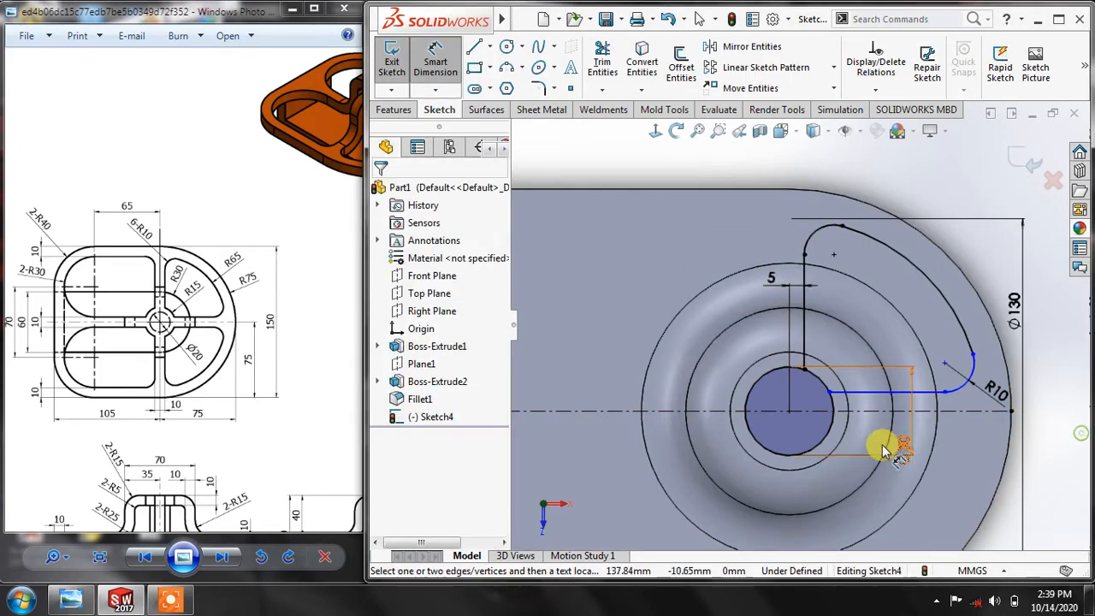
# Dimension the opening's horizontal line at 5 mm from the center of the 30 mm circle
pyautogui.click(791, 413)
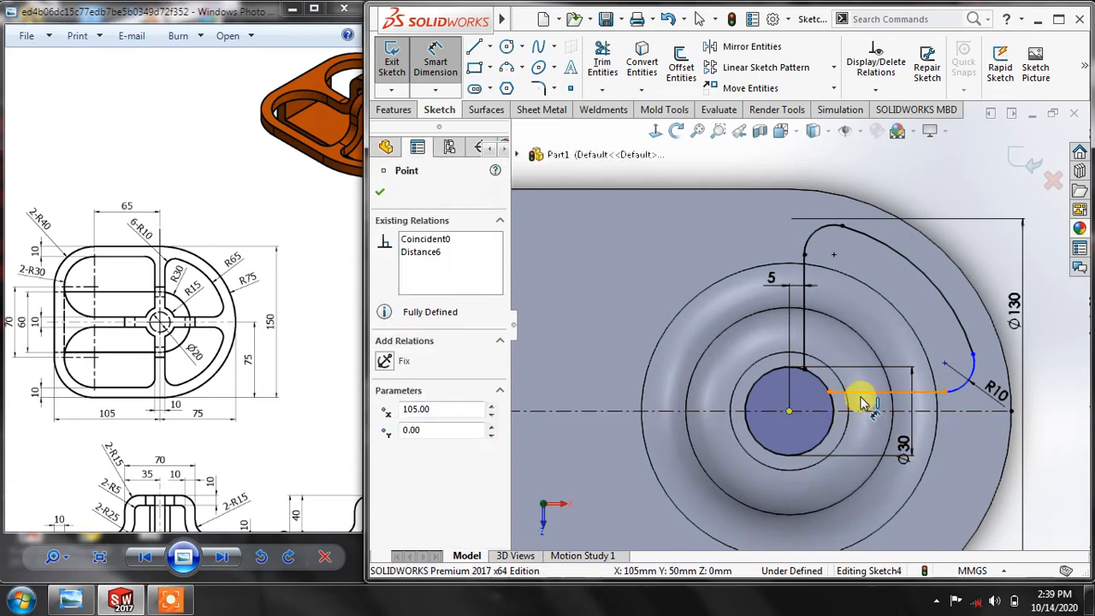
pyautogui.click(864, 392)
pyautogui.click(1041, 403)
pyautogui.write('5')
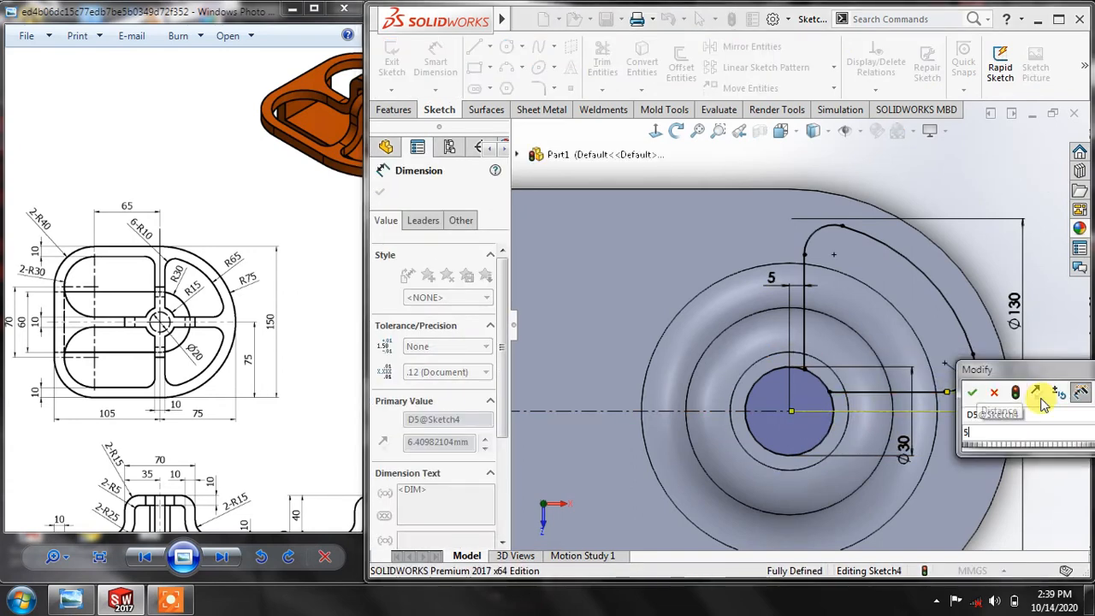
pyautogui.press('Return')
pyautogui.click(380, 191)
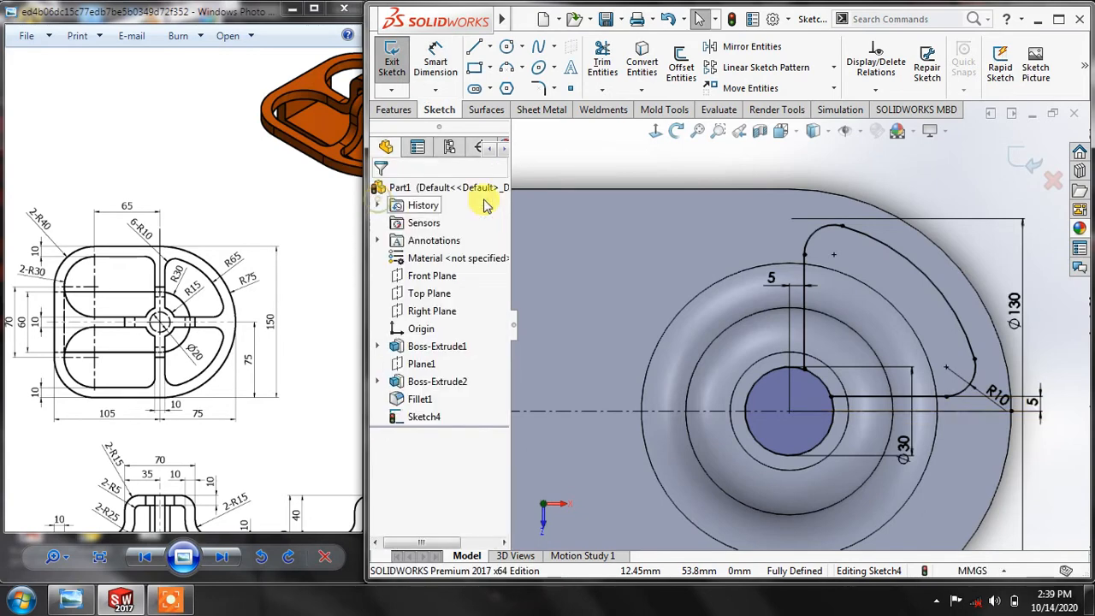
# Mirror the opening's outer arc, both corner fillets and both straight lines about the horizontal centerline, keeping the originals
pyautogui.press('f')
pyautogui.scroll(-3, 950, 437)
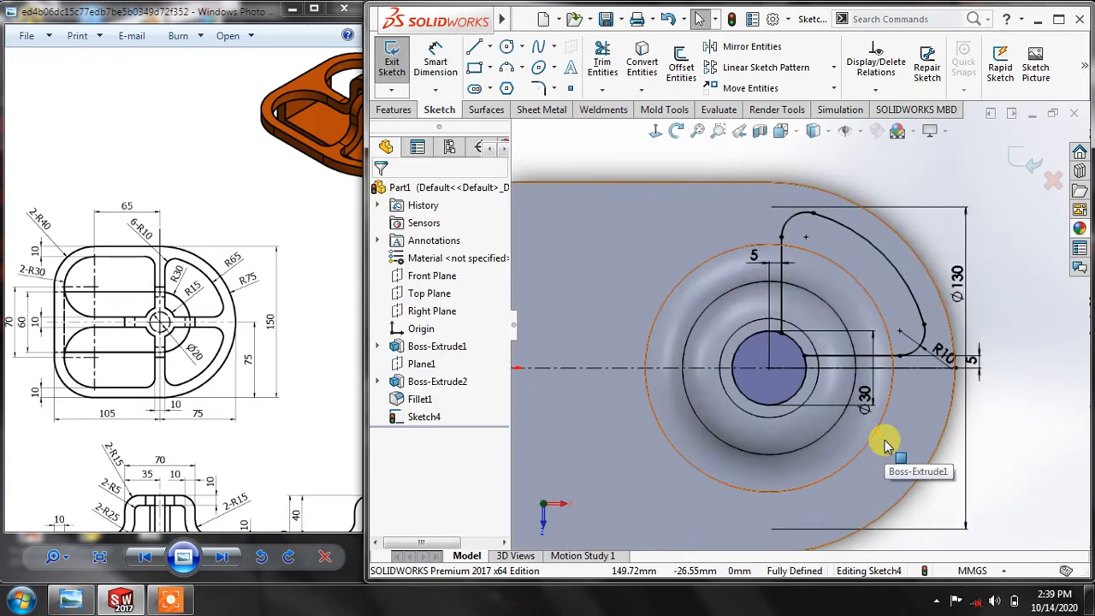
pyautogui.click(736, 46)
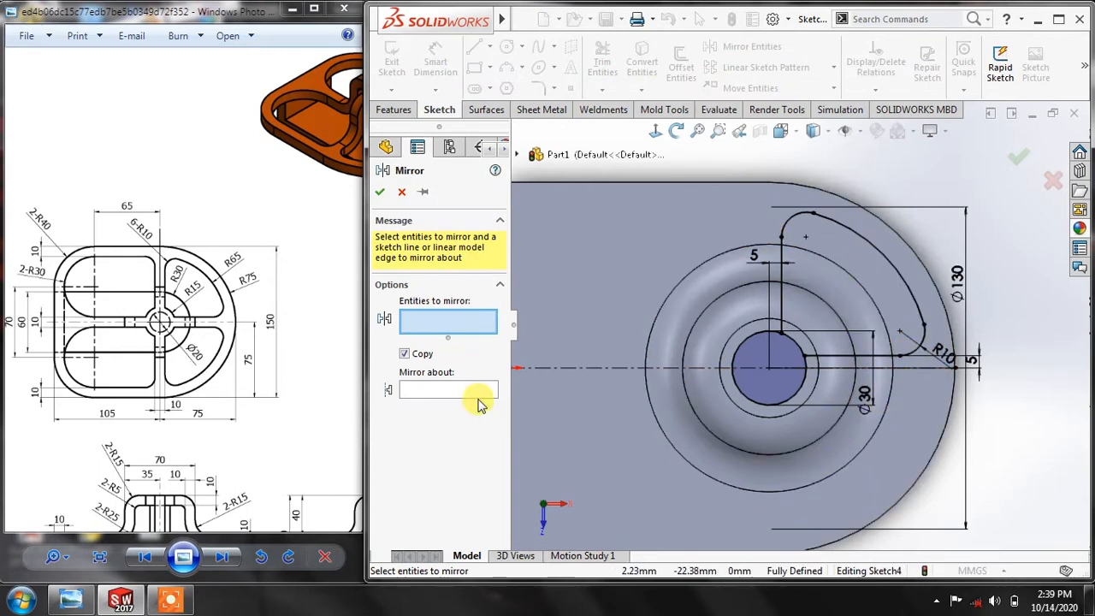
pyautogui.click(431, 321)
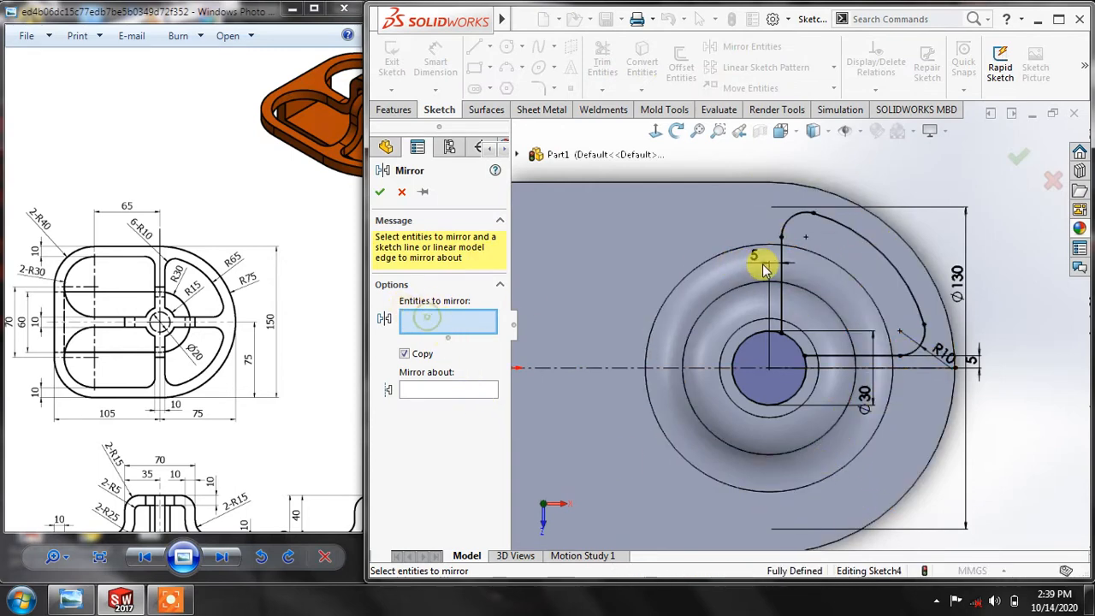
pyautogui.click(844, 228)
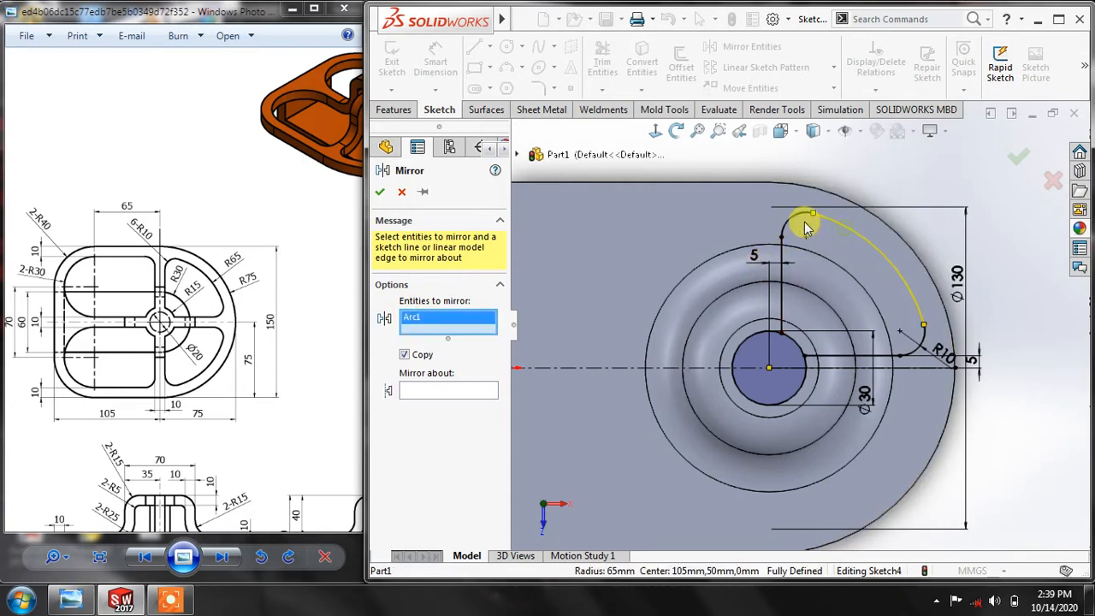
pyautogui.click(800, 218)
pyautogui.click(781, 268)
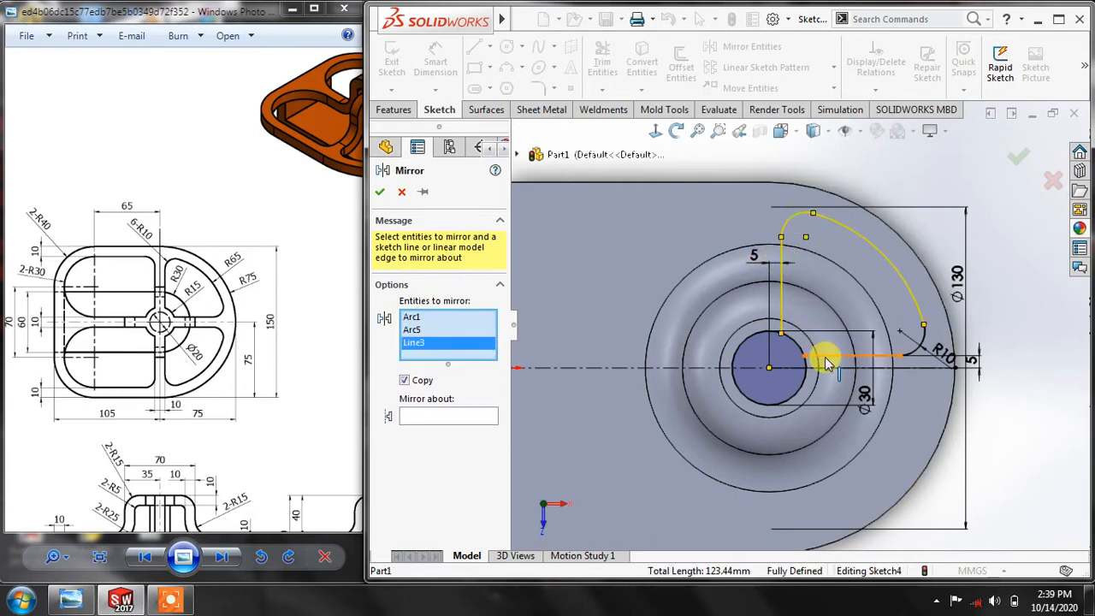
pyautogui.click(826, 358)
pyautogui.click(911, 348)
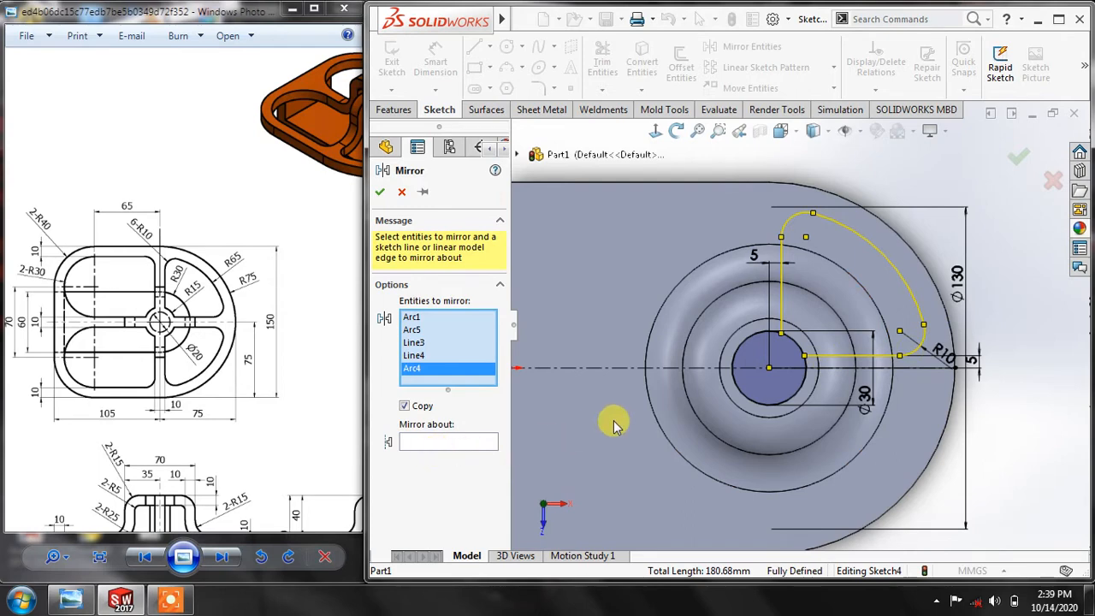
pyautogui.click(438, 450)
pyautogui.click(702, 369)
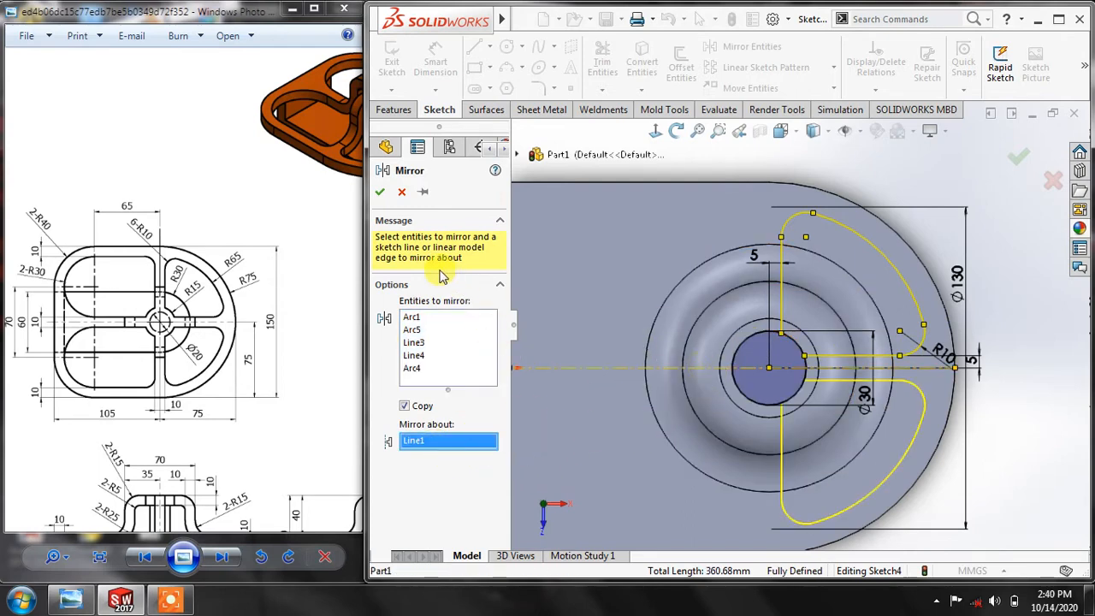
pyautogui.click(382, 193)
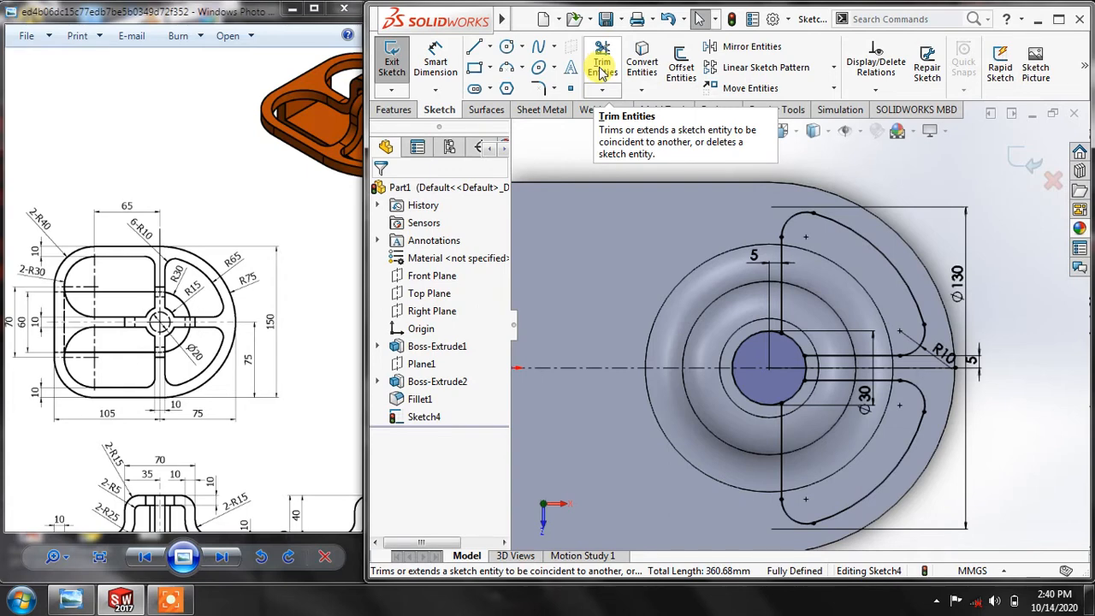
pyautogui.scroll(-2, 670, 237)
pyautogui.scroll(2, 669, 239)
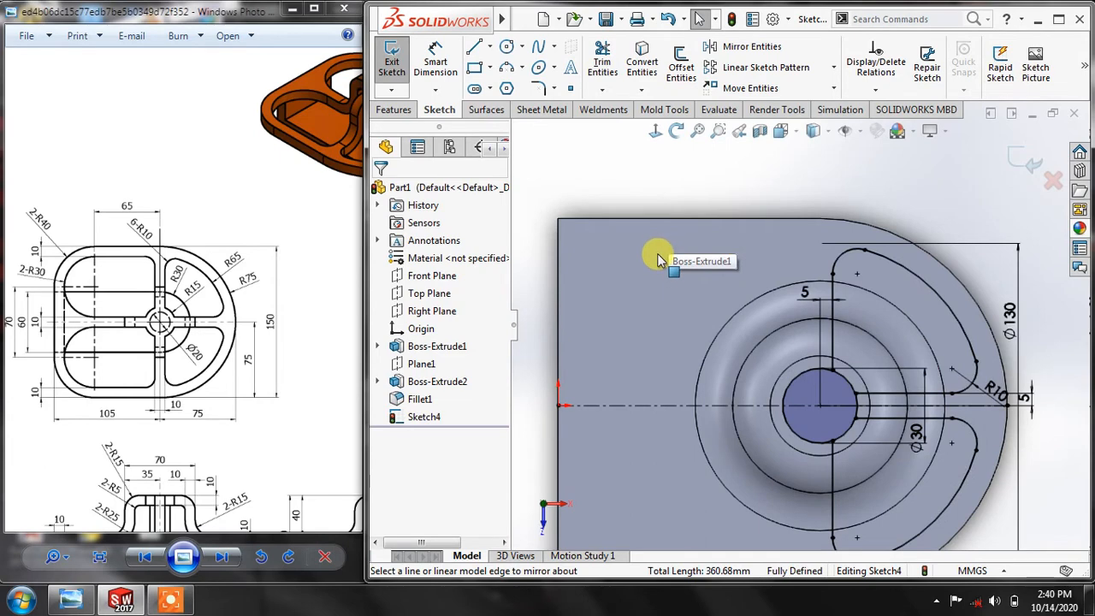
pyautogui.rightClick(659, 259)
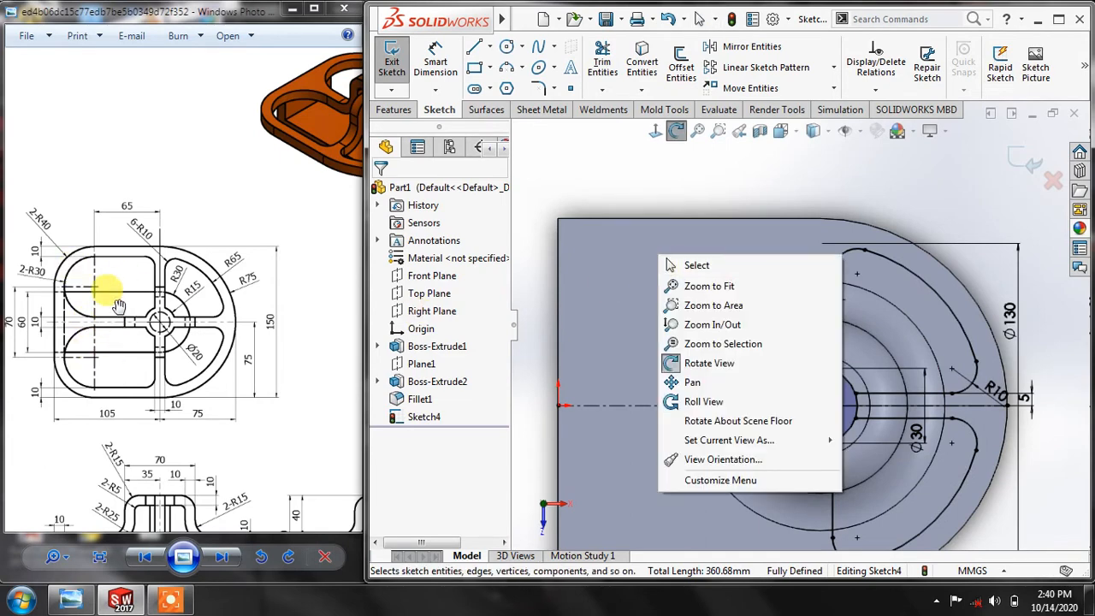
pyautogui.click(583, 149)
pyautogui.press('Escape')
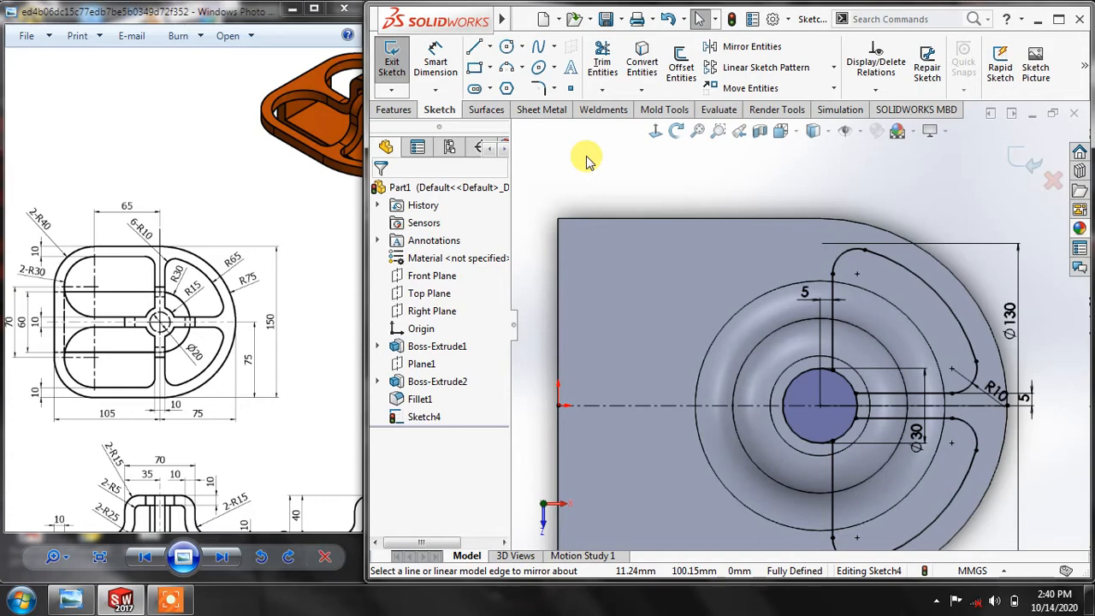
# Sketch a four-line rectangular outline about 60 mm high above the centerline on the plate's square-ended side, with both open ends inside the 30 mm circle
pyautogui.scroll(-3, 619, 186)
pyautogui.scroll(5, 619, 185)
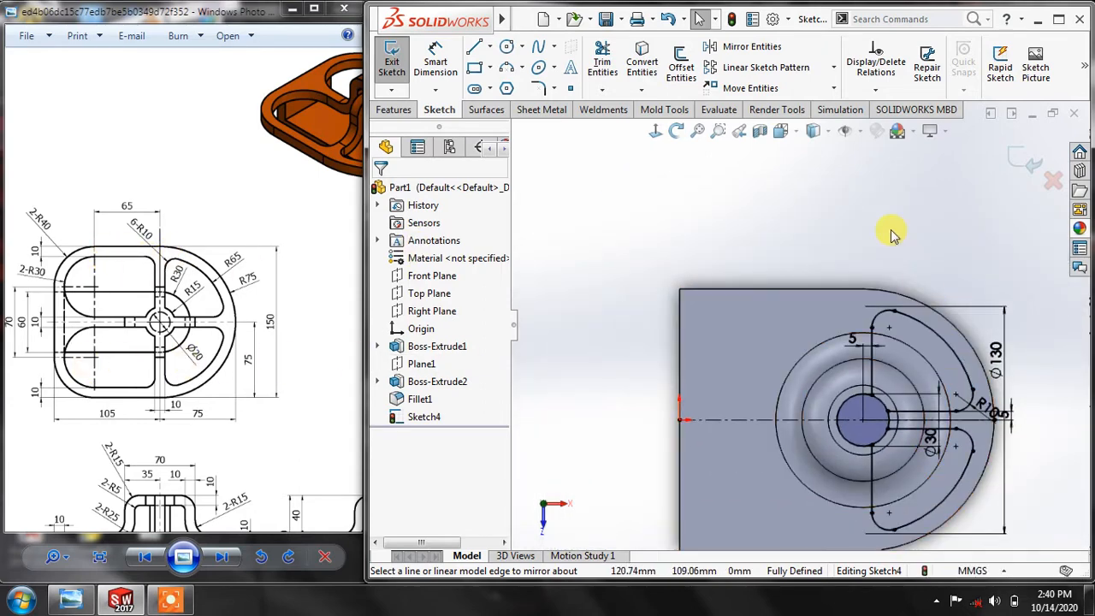
pyautogui.scroll(1, 892, 235)
pyautogui.scroll(-2, 1044, 475)
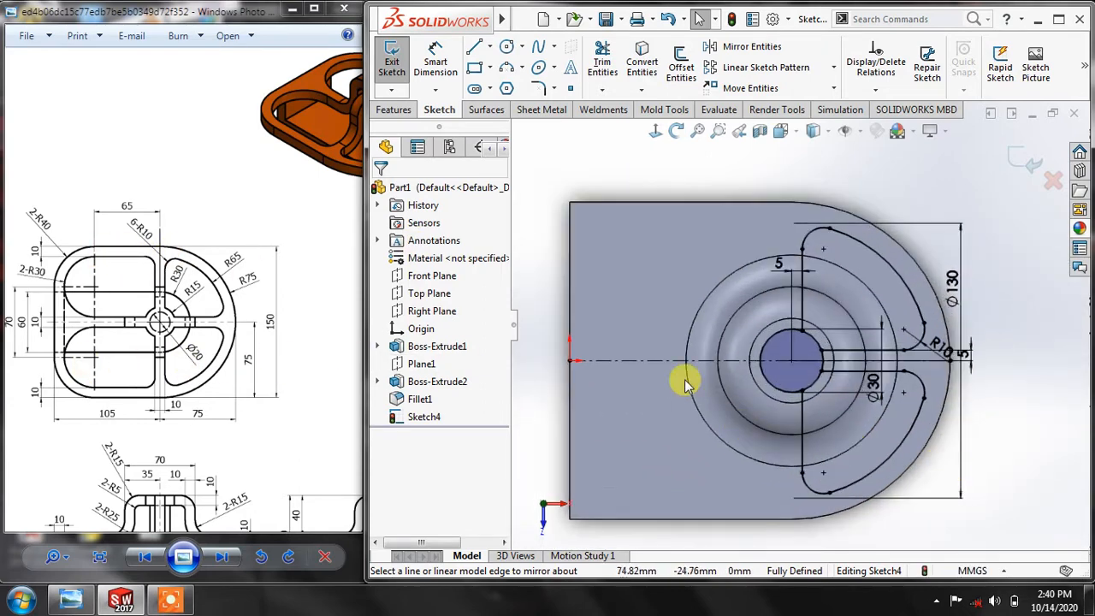
pyautogui.click(478, 52)
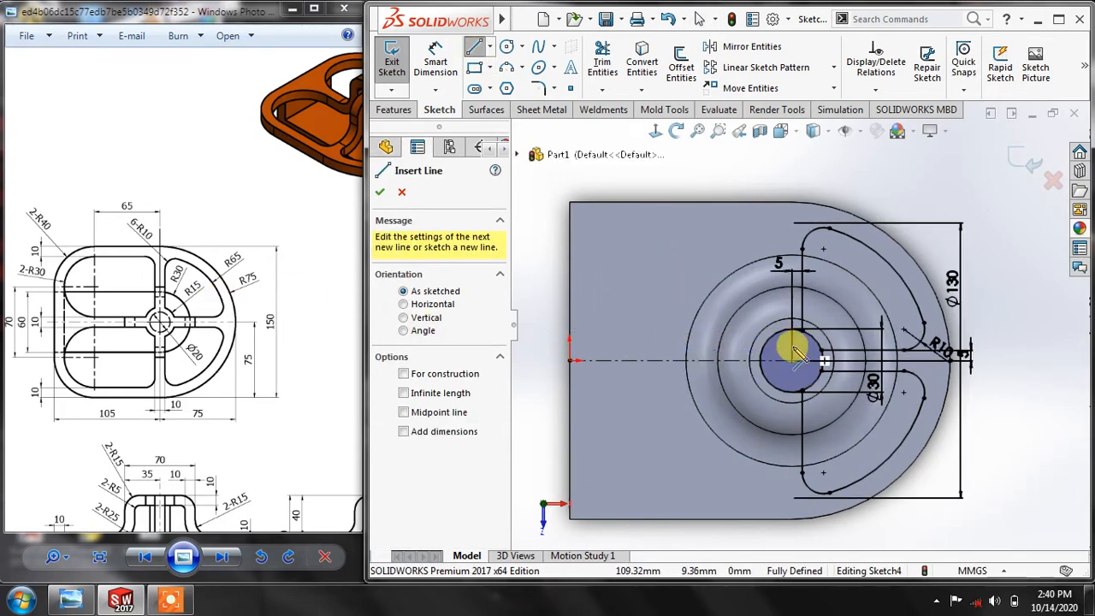
pyautogui.scroll(2, 770, 348)
pyautogui.scroll(-4, 781, 348)
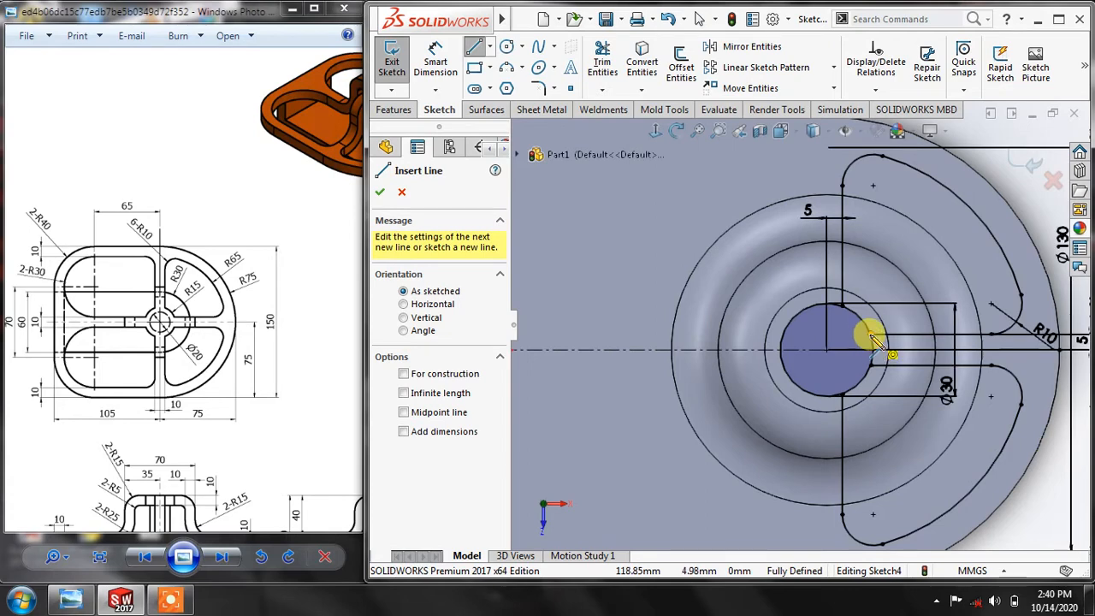
pyautogui.click(810, 338)
pyautogui.scroll(-2, 684, 343)
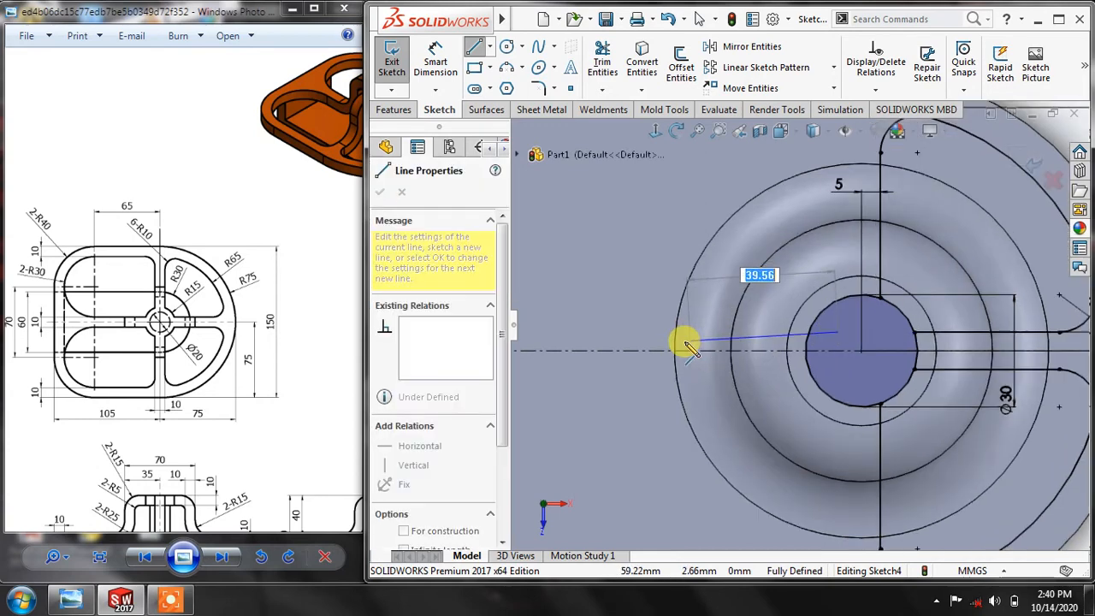
pyautogui.scroll(2, 608, 318)
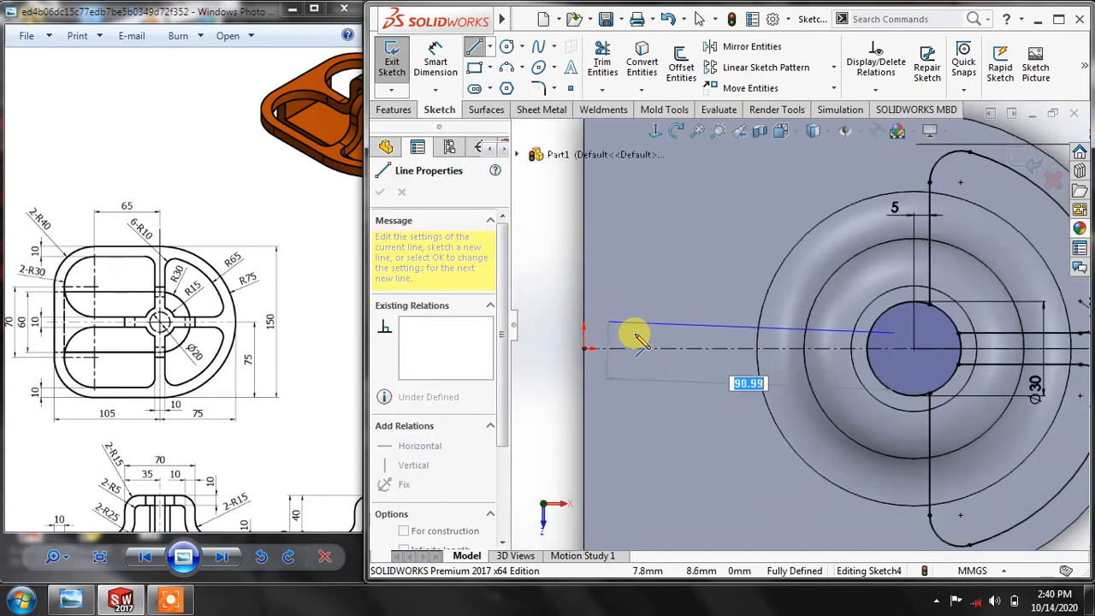
pyautogui.click(652, 334)
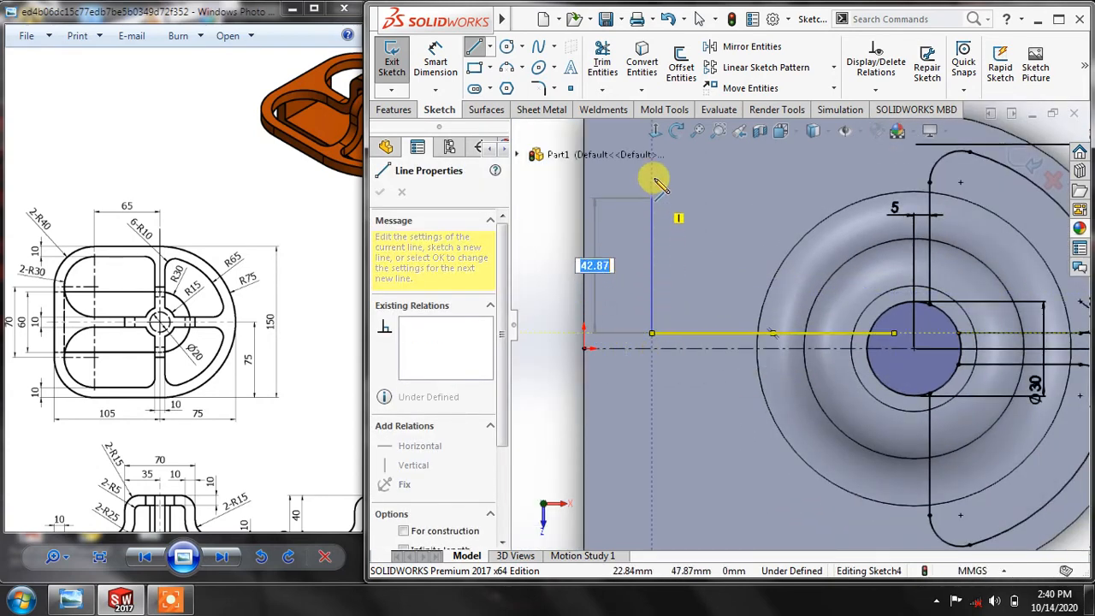
pyautogui.click(652, 143)
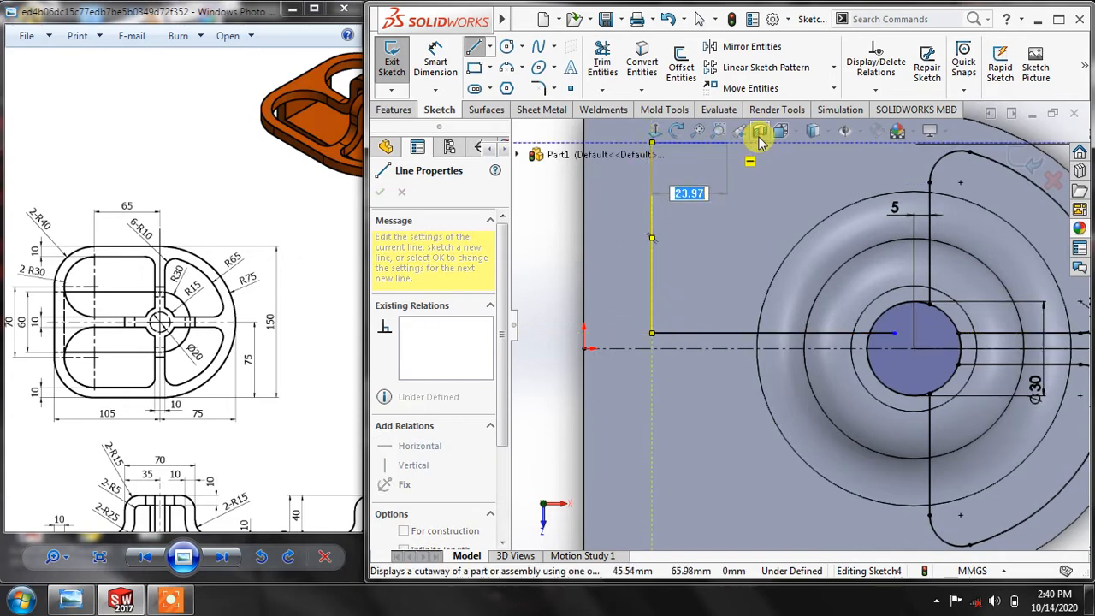
pyautogui.click(887, 143)
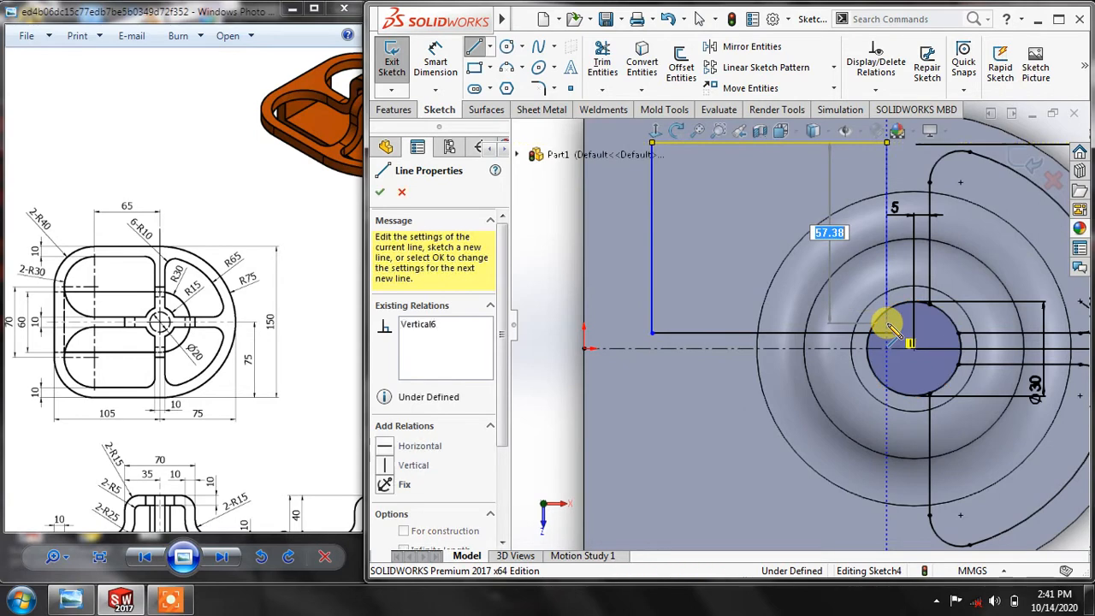
pyautogui.click(886, 323)
pyautogui.press('Escape')
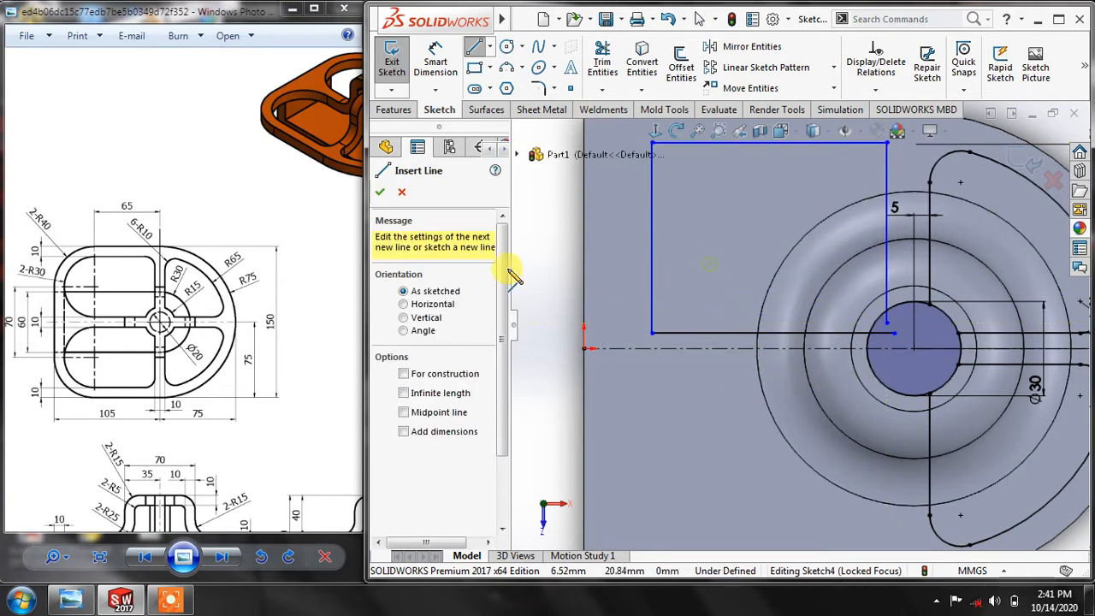
pyautogui.click(380, 190)
# Trim the ends of the new vertical and horizontal lines that lie inside the 30 mm circle
pyautogui.click(603, 66)
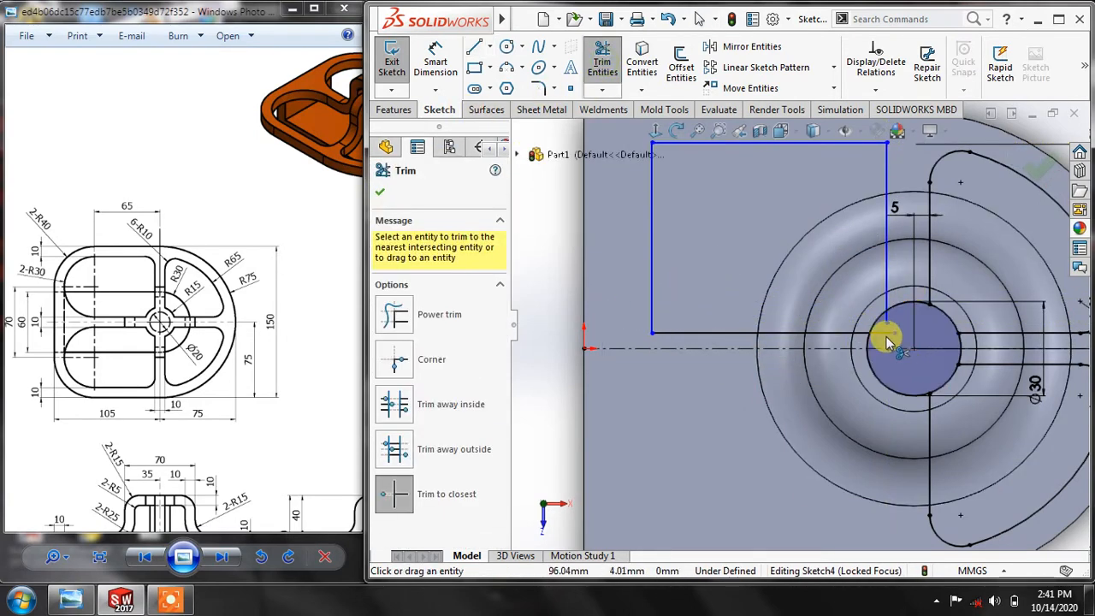
pyautogui.click(887, 338)
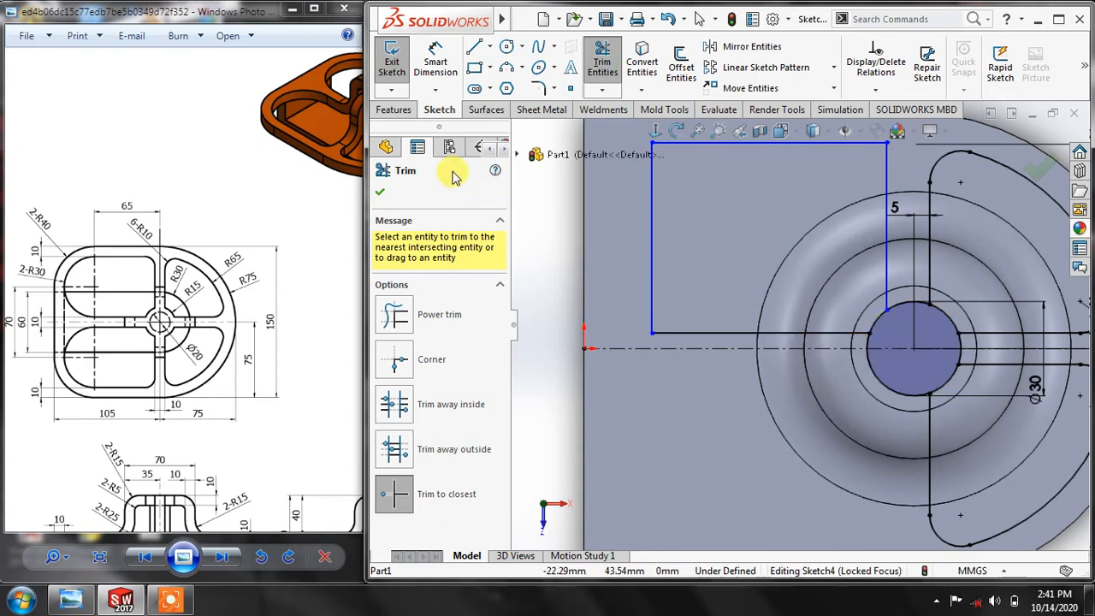
pyautogui.click(381, 195)
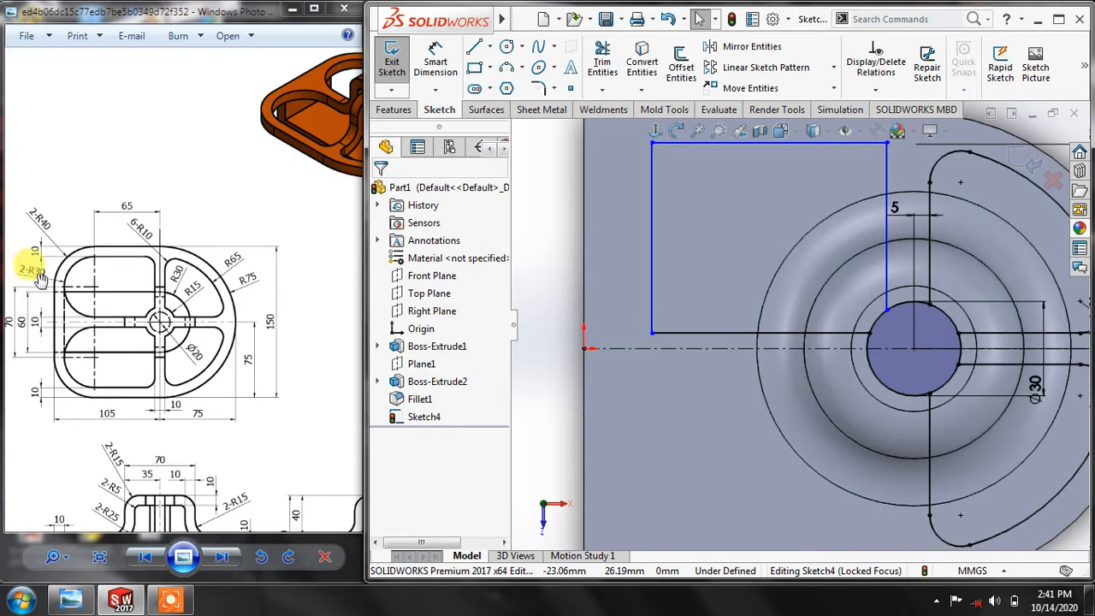
# Round the two corners of the new outline nearest the plate's straight end with 30 mm sketch fillets
pyautogui.click(538, 89)
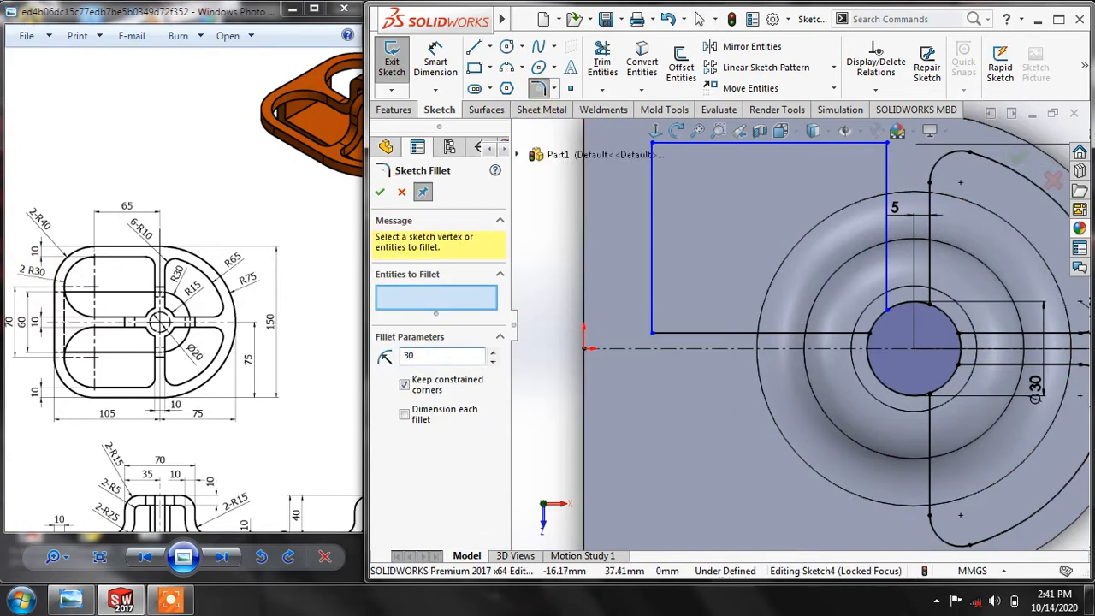
pyautogui.click(653, 144)
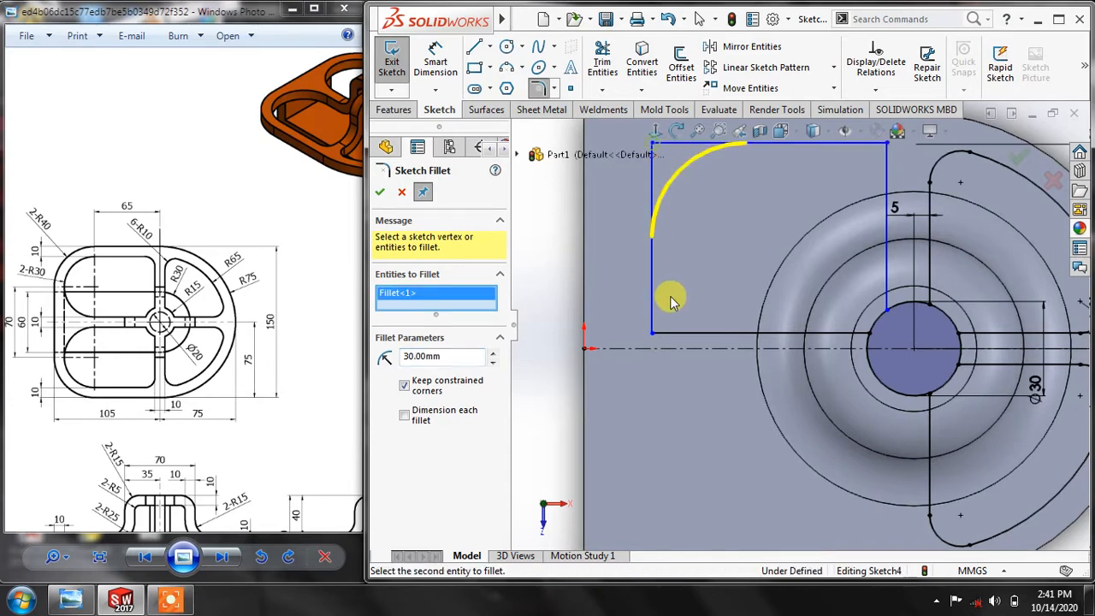
pyautogui.click(654, 332)
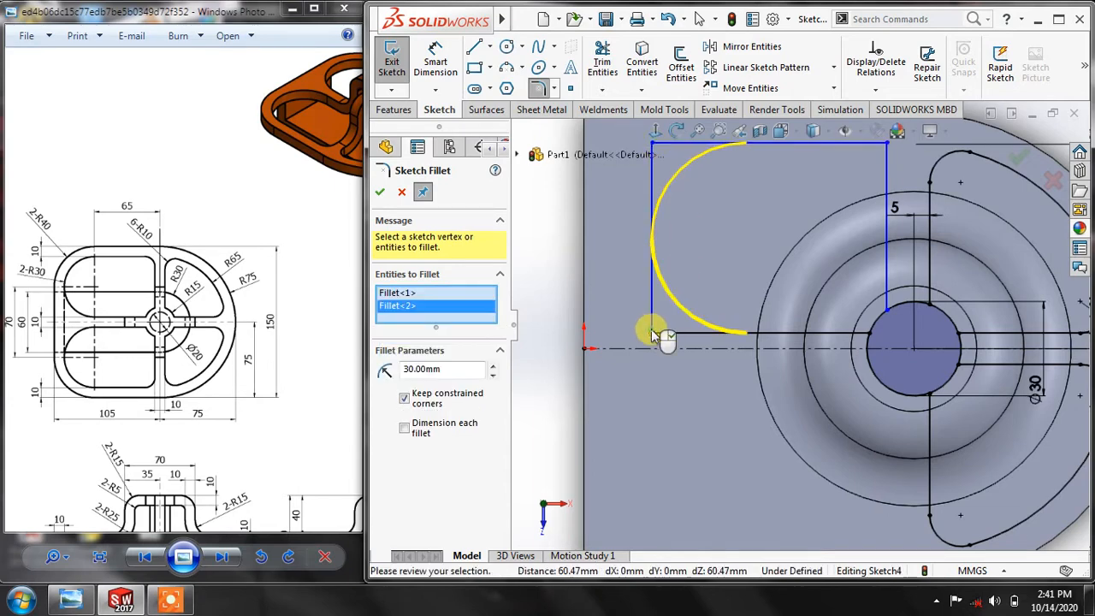
pyautogui.click(380, 193)
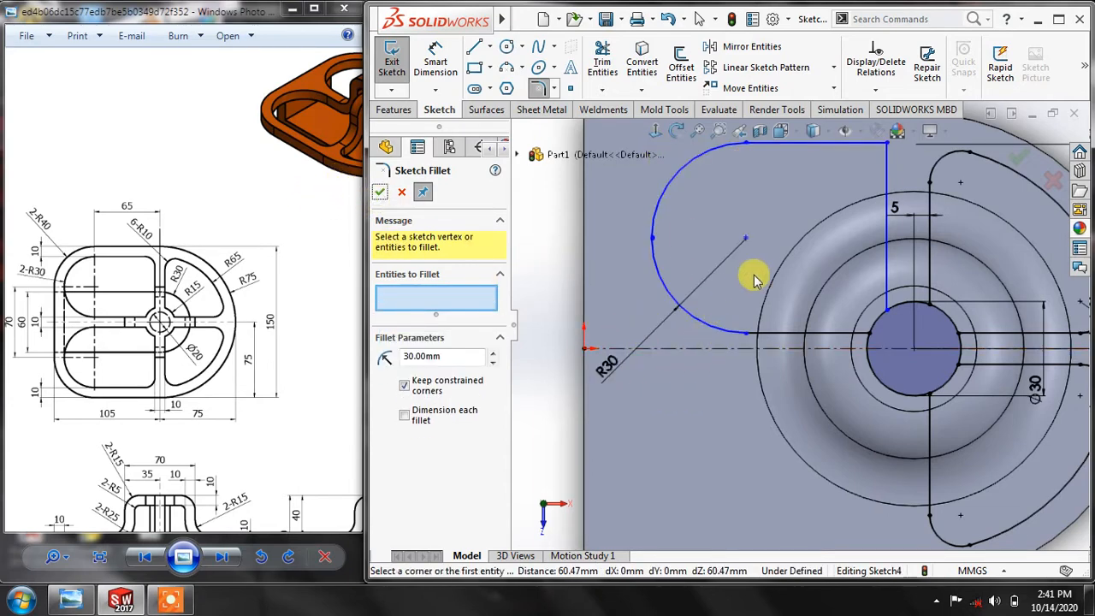
pyautogui.scroll(-5, 655, 247)
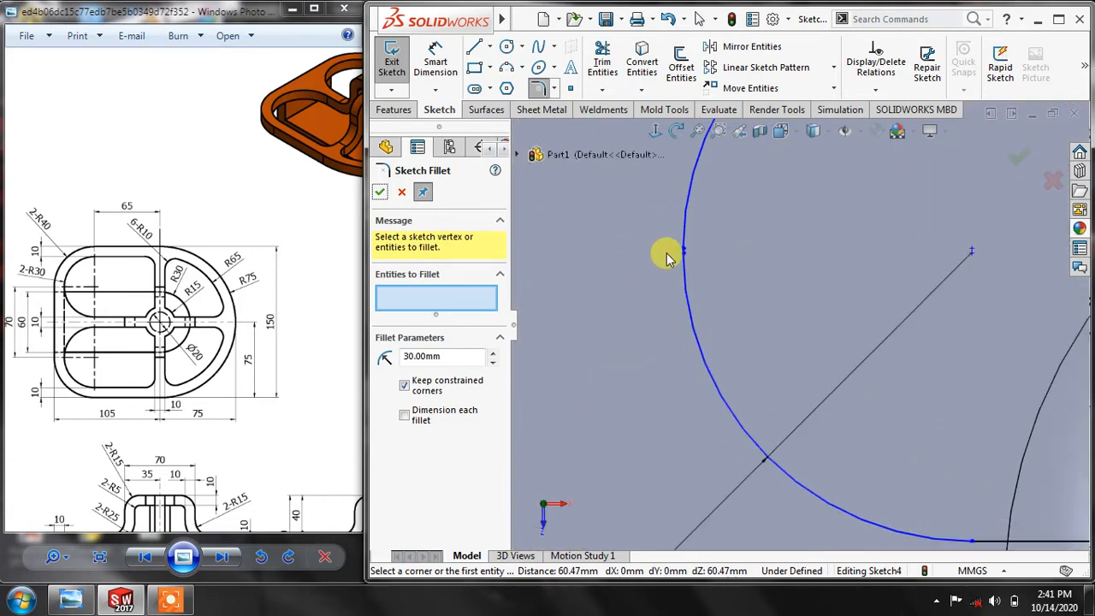
pyautogui.scroll(-2, 727, 277)
pyautogui.scroll(4, 752, 302)
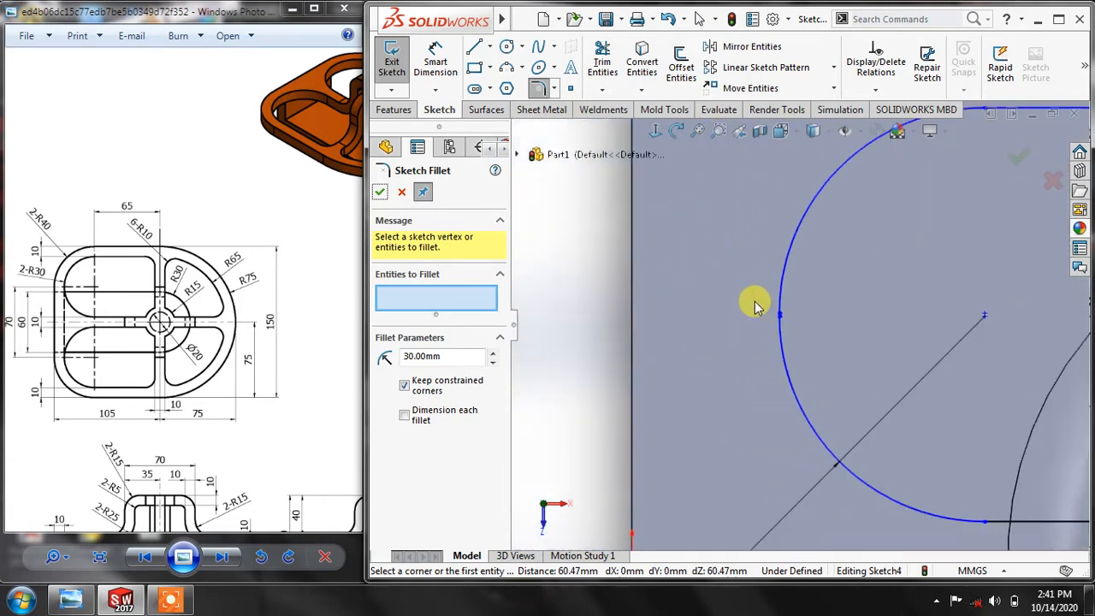
pyautogui.scroll(4, 755, 306)
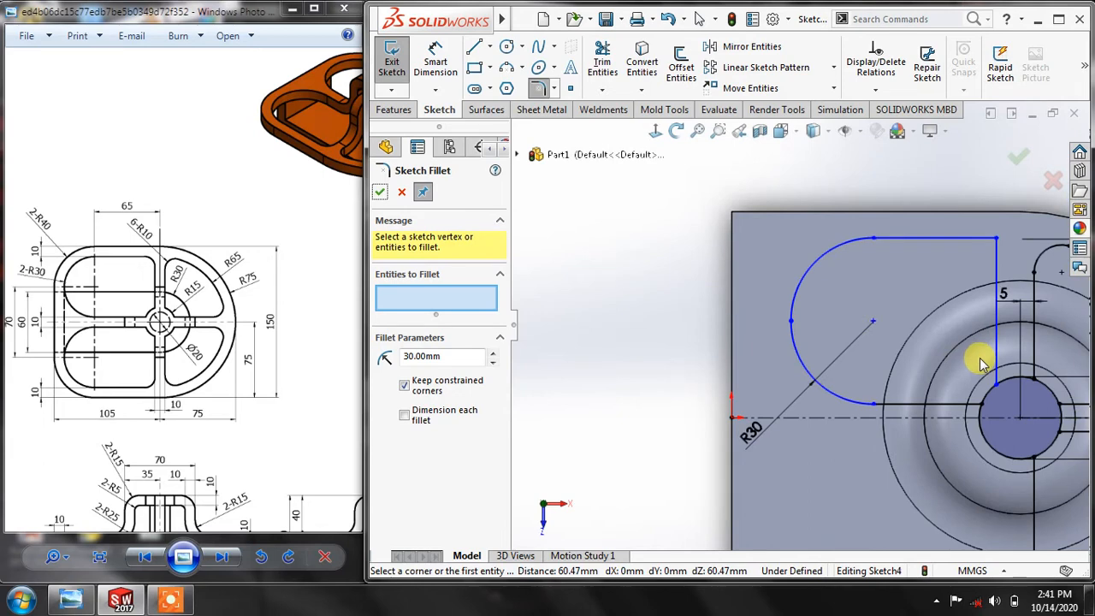
pyautogui.keyDown('ctrl'); pyautogui.moveTo(972, 343); pyautogui.dragTo(807, 300, button='middle'); pyautogui.keyUp('ctrl')
pyautogui.click(380, 192)
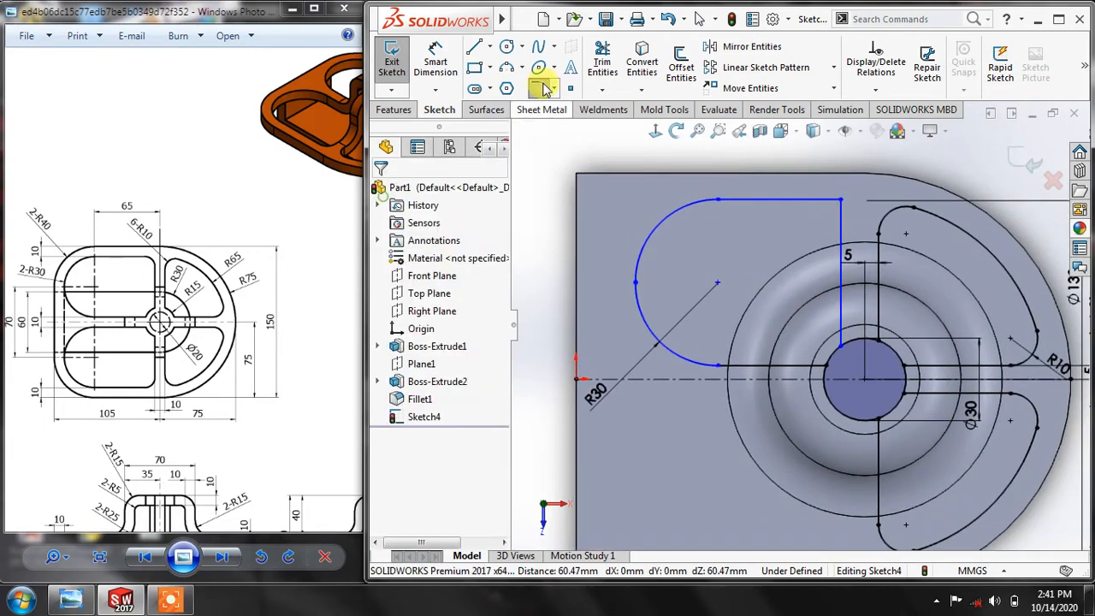
# Undo the two corner fillets and draw a three-point arc joining the outline's two horizontal lines, tangent to its outer vertical line
pyautogui.click(667, 19)
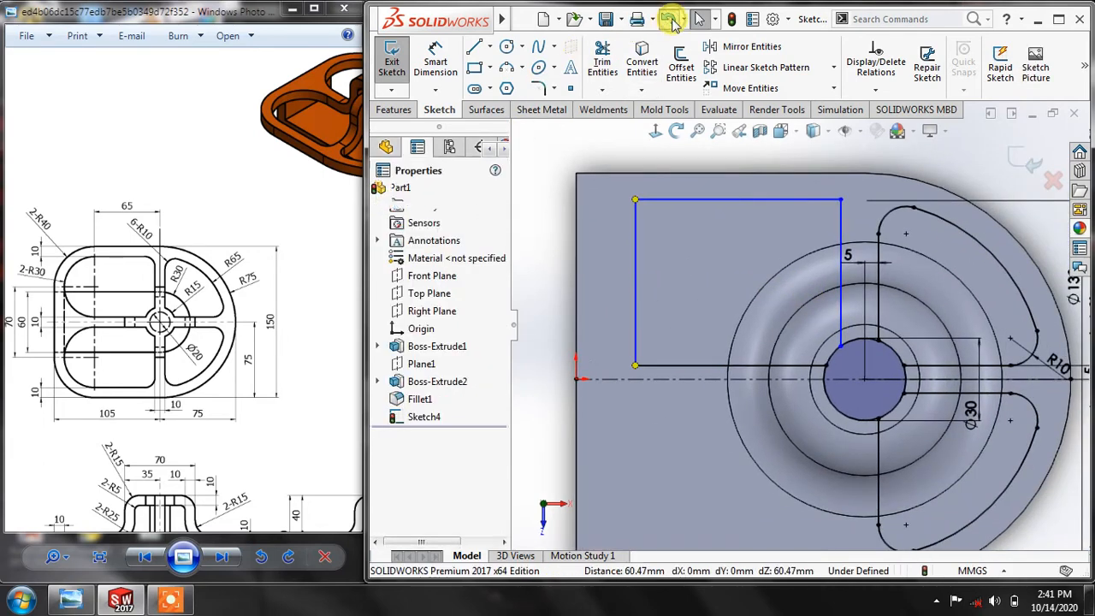
pyautogui.click(522, 68)
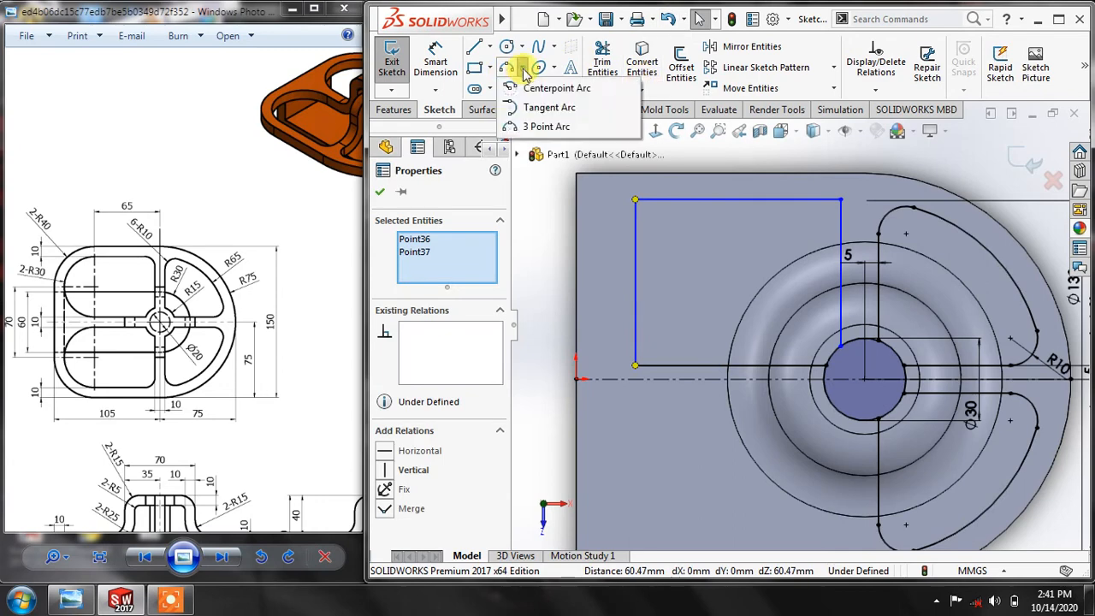
pyautogui.click(539, 127)
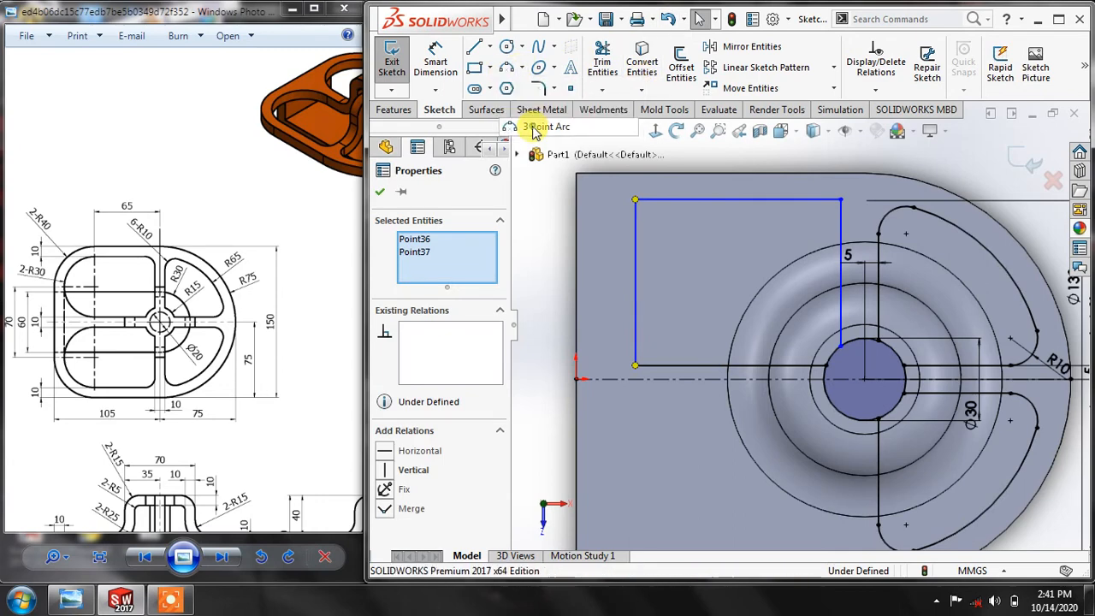
pyautogui.click(681, 200)
pyautogui.click(679, 365)
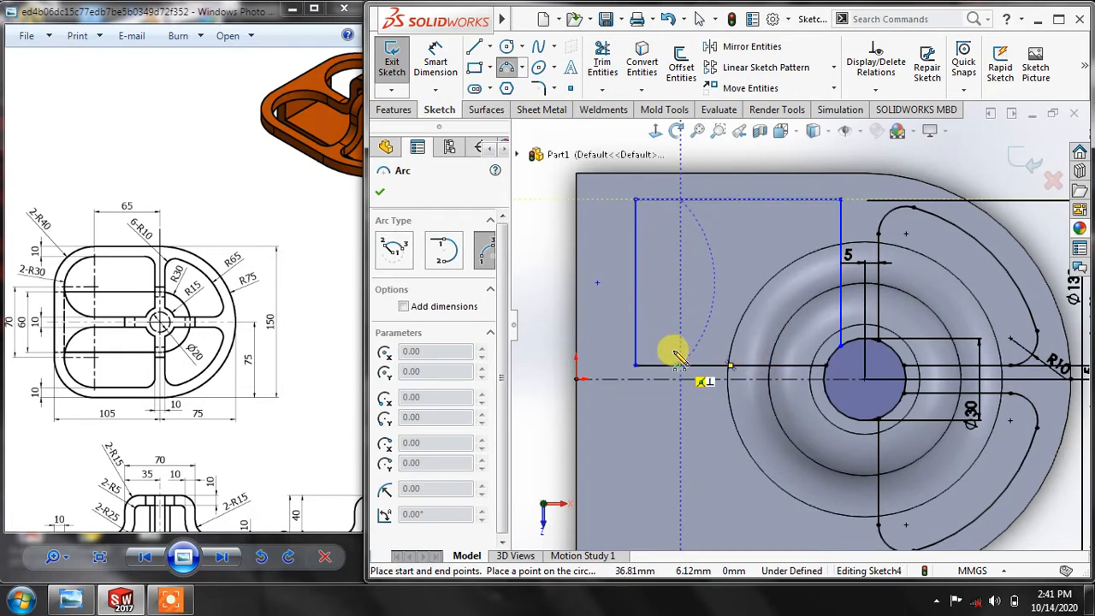
pyautogui.click(640, 297)
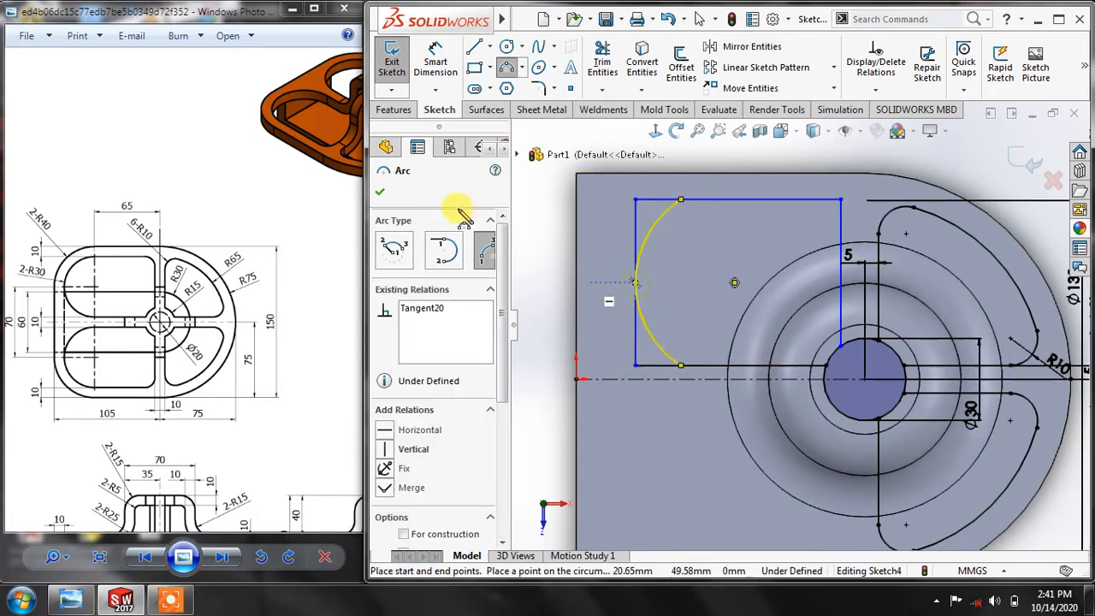
pyautogui.click(381, 191)
# Trim the outer vertical line and the horizontal line ends outside the new arc, leaving the arc as the outline's closed end
pyautogui.click(603, 65)
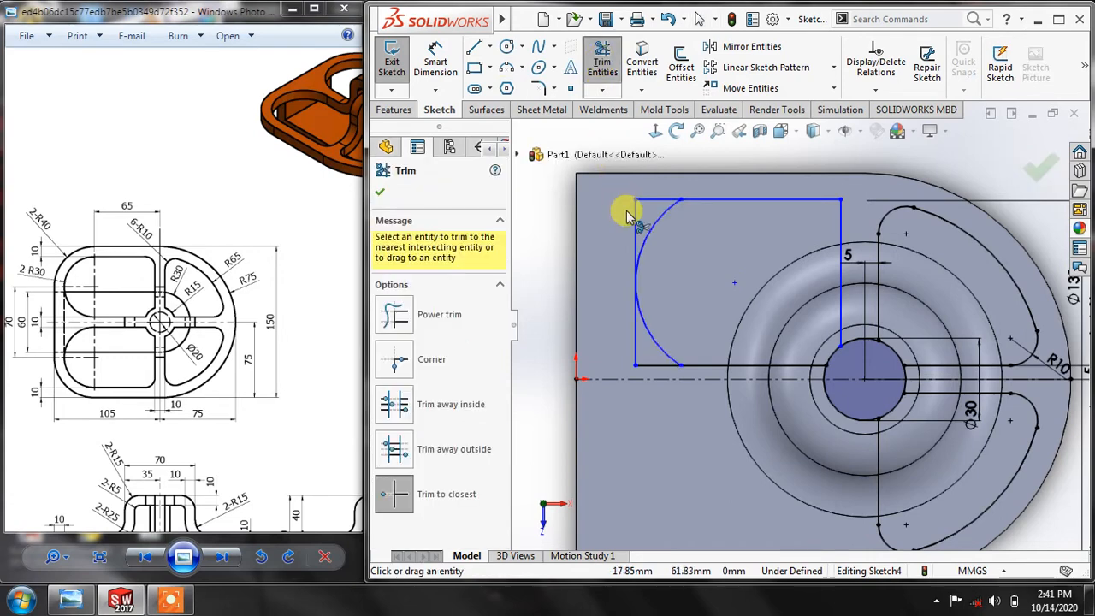
pyautogui.click(637, 214)
pyautogui.click(648, 201)
pyautogui.click(636, 324)
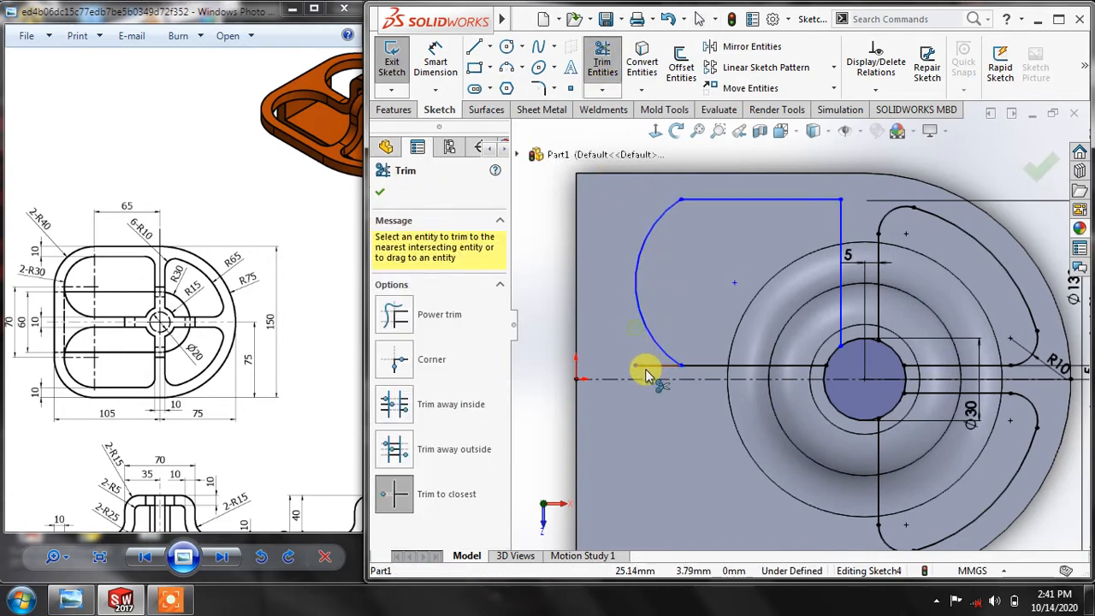
pyautogui.click(646, 364)
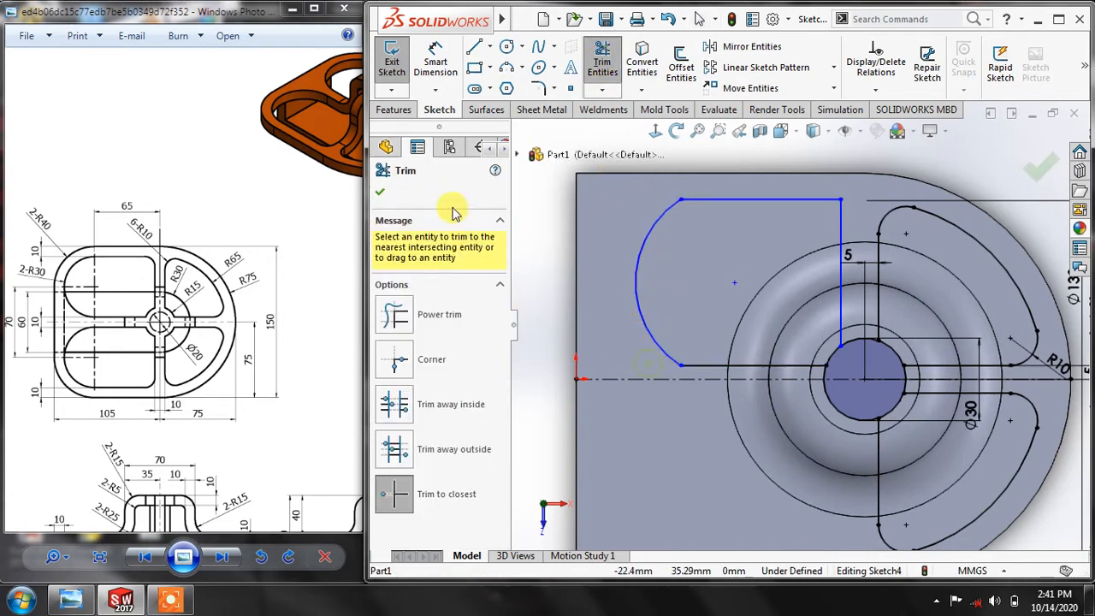
pyautogui.click(382, 193)
pyautogui.scroll(-2, 807, 379)
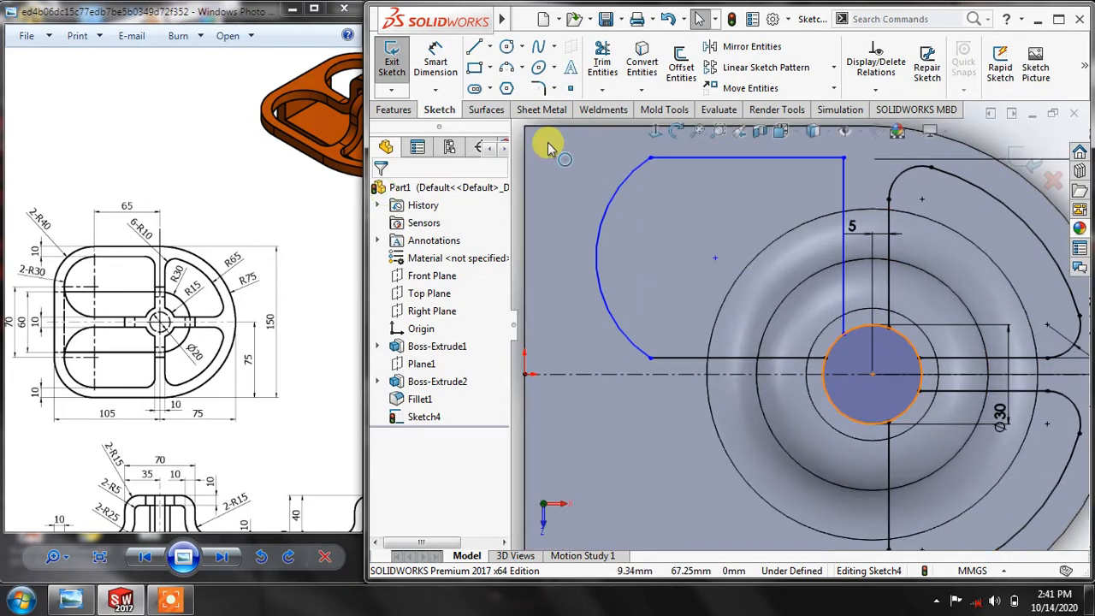
pyautogui.click(435, 54)
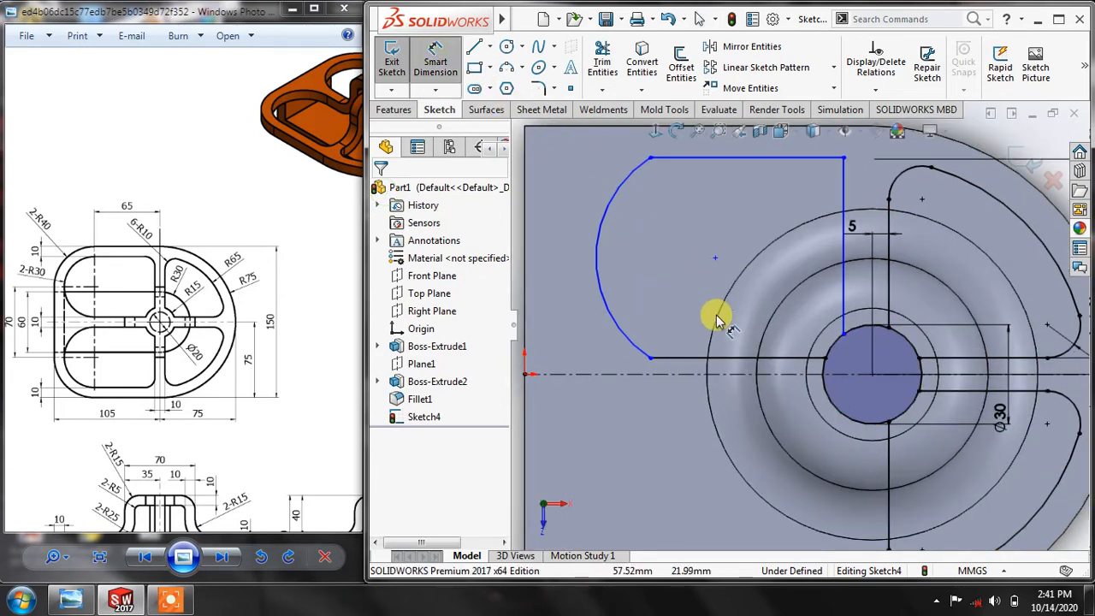
pyautogui.click(749, 364)
pyautogui.click(747, 374)
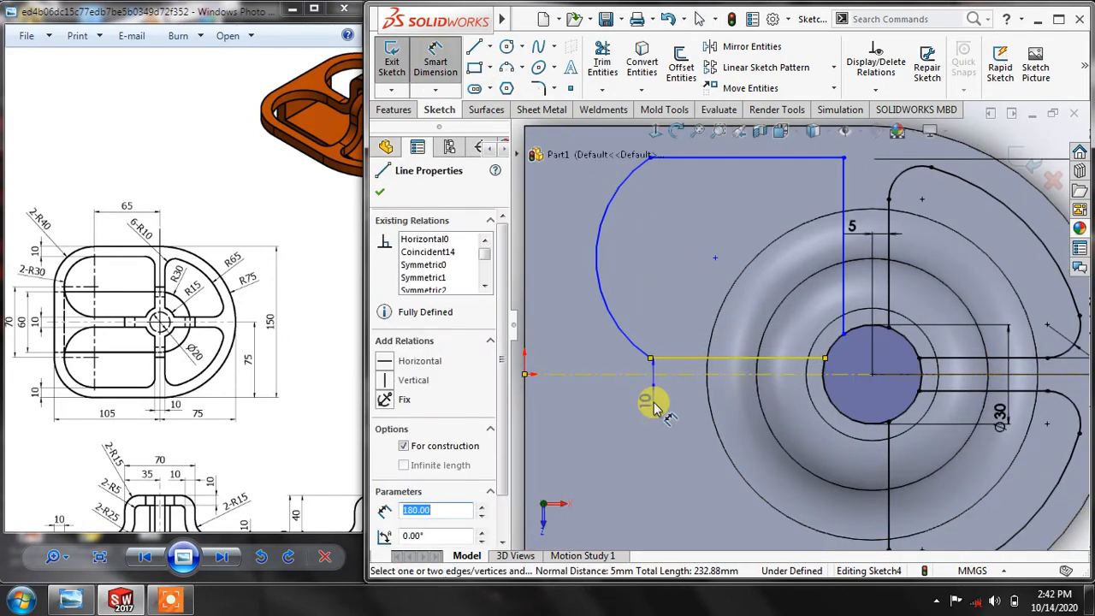
pyautogui.click(652, 404)
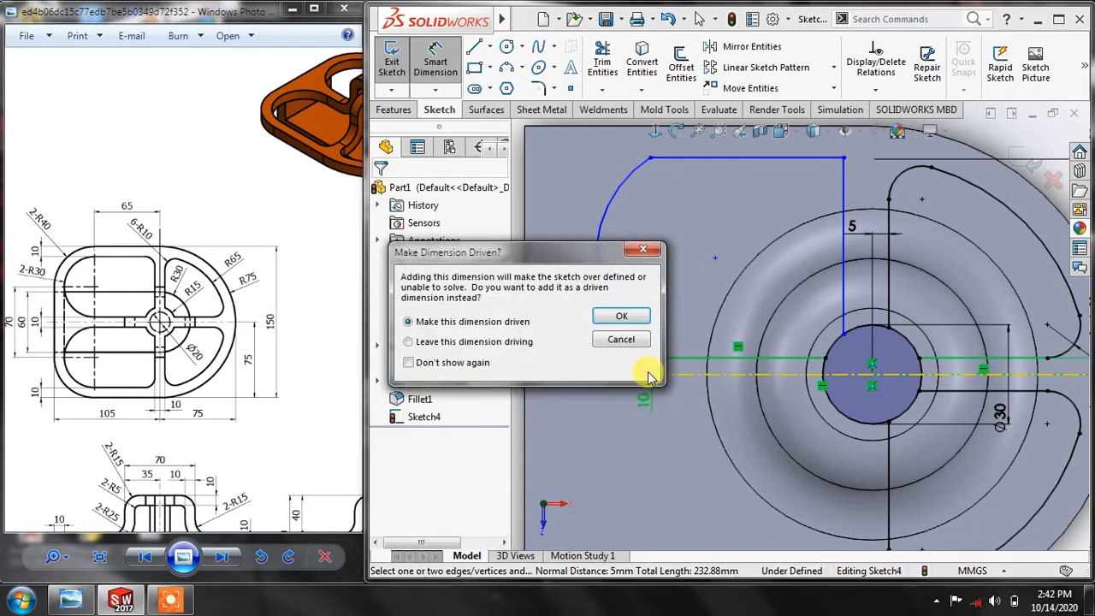
pyautogui.click(631, 339)
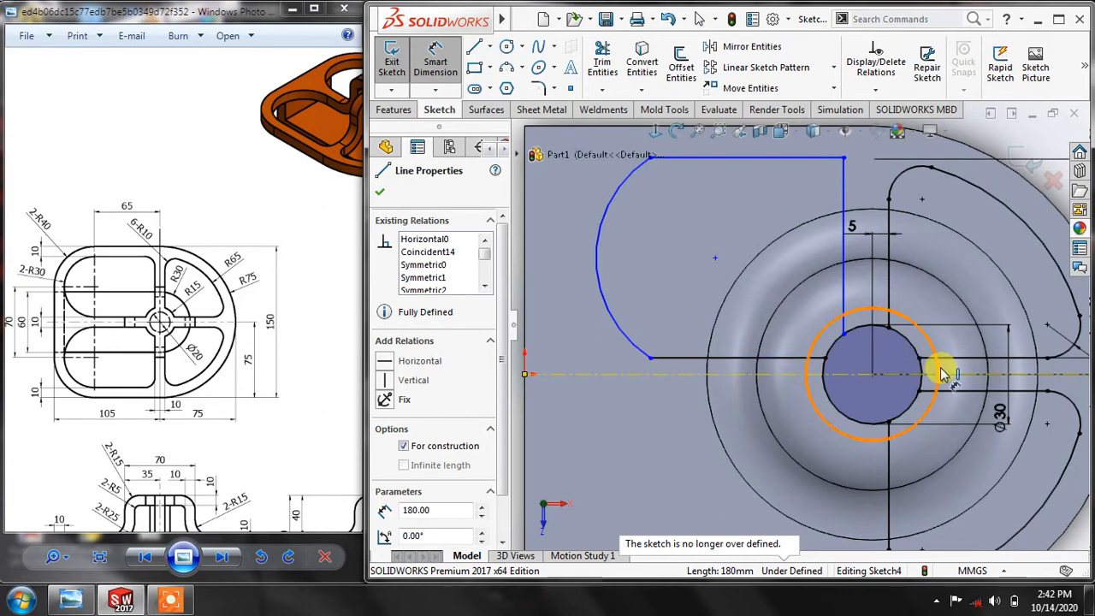
pyautogui.scroll(3, 962, 377)
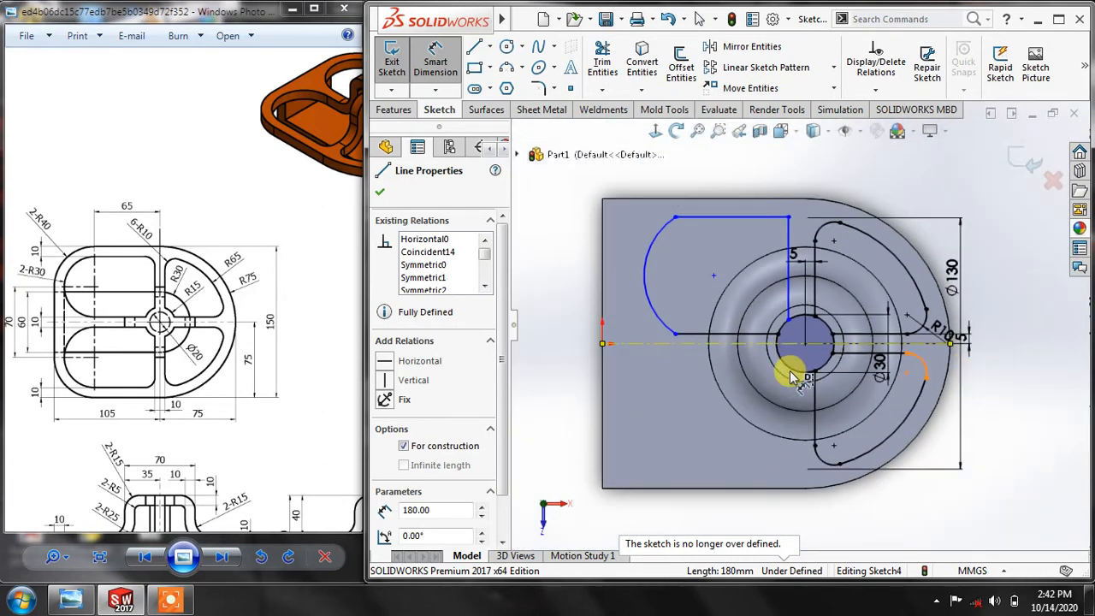
pyautogui.scroll(-3, 738, 360)
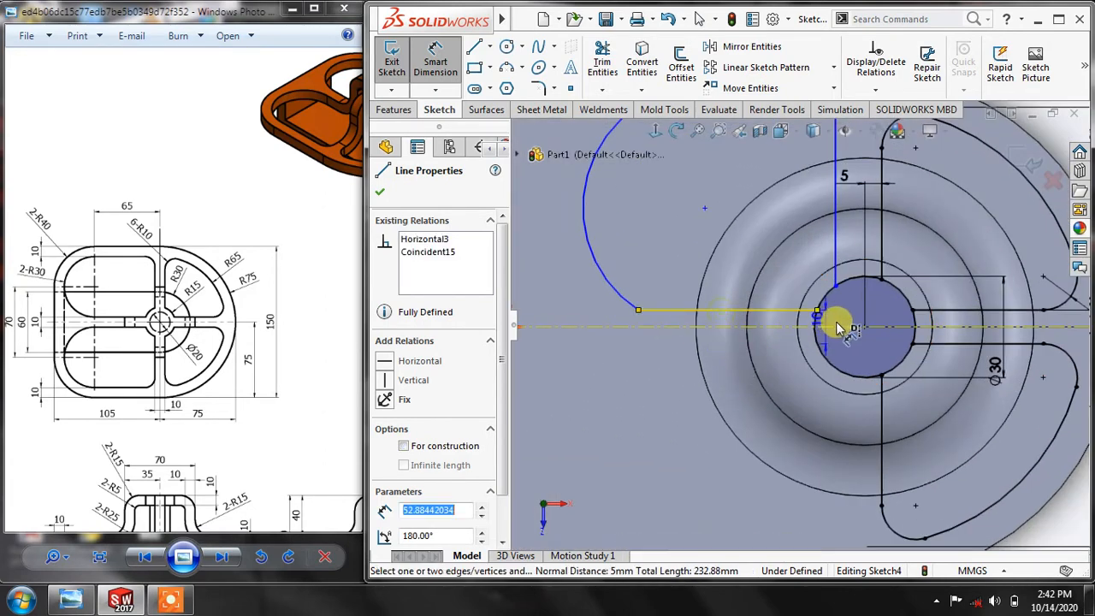
pyautogui.click(865, 324)
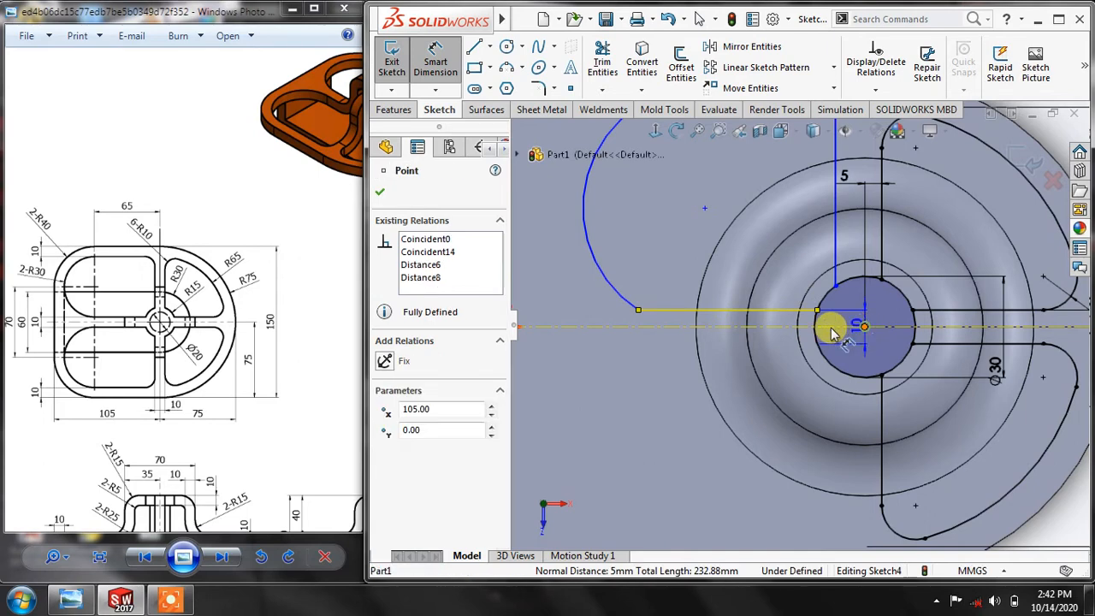
pyautogui.click(582, 294)
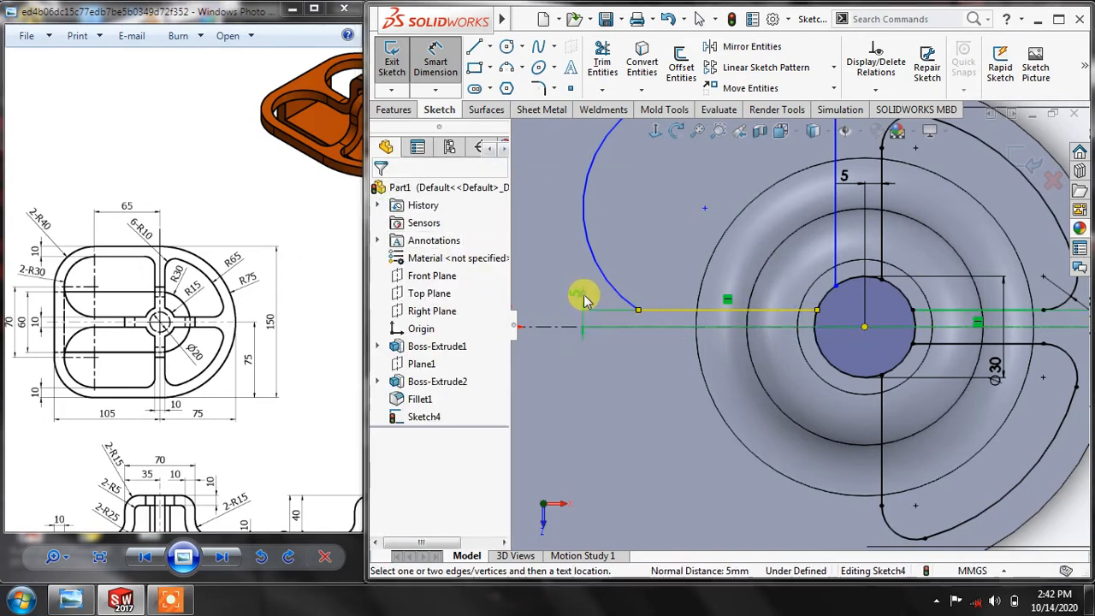
pyautogui.click(613, 342)
pyautogui.hotkey('ctrl', '8')
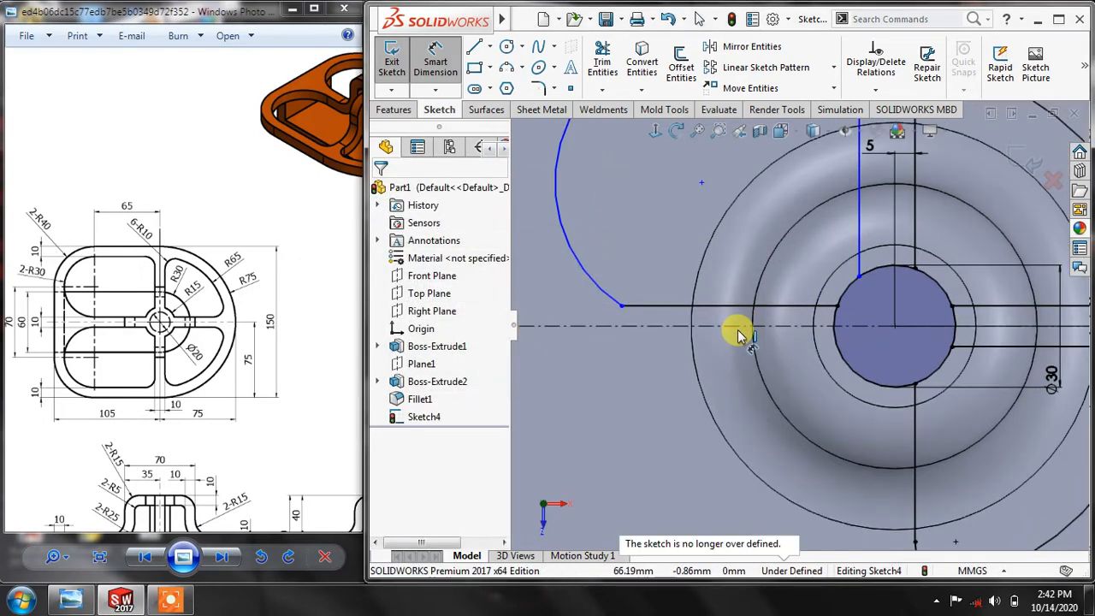
# Dimension the upper-left pocket's vertical line 5 mm from the centre of the central circle
pyautogui.click(841, 239)
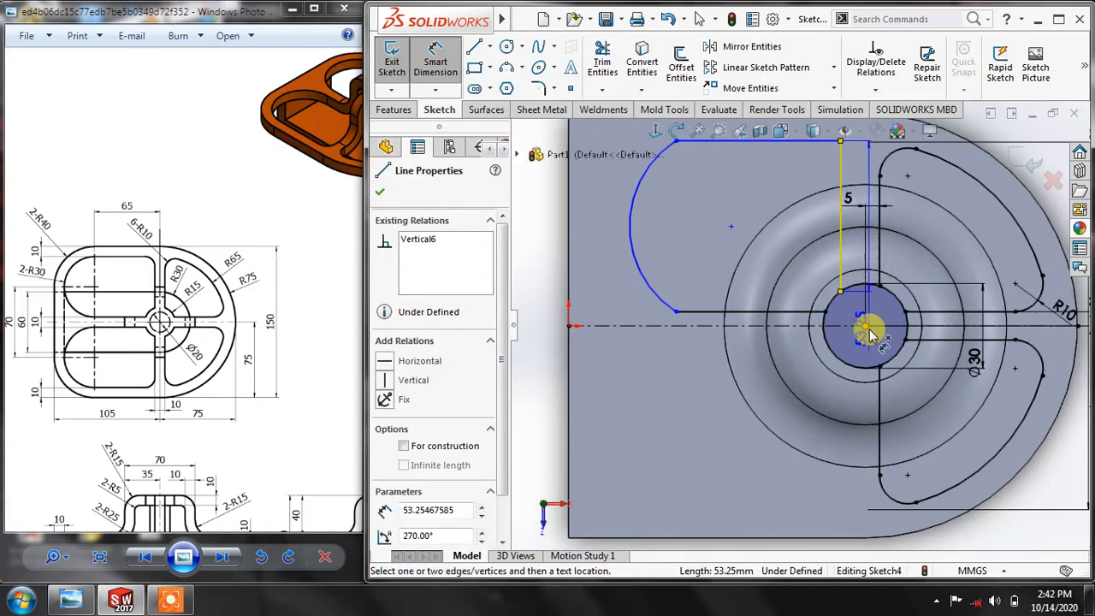
pyautogui.click(866, 326)
pyautogui.click(858, 259)
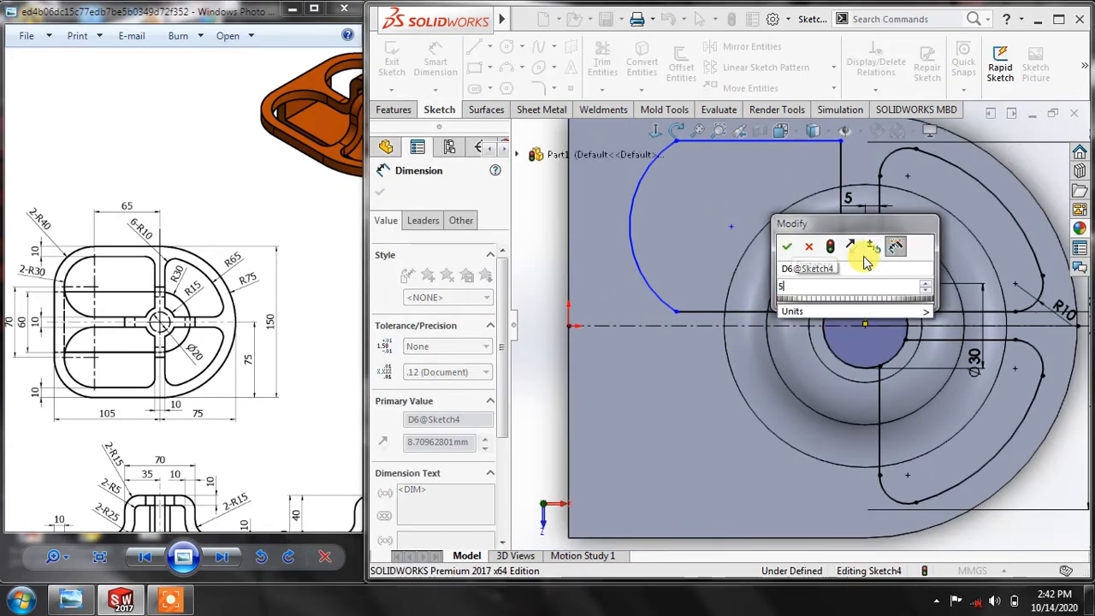
pyautogui.click(380, 192)
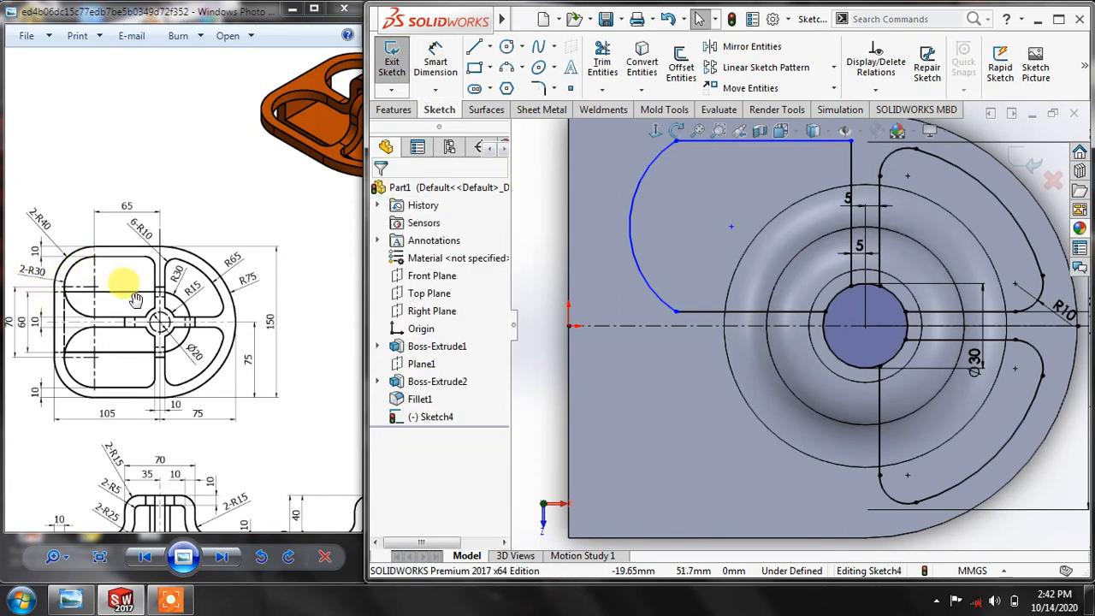
# Dimension the horizontal distance from the upper-left pocket's arc centre to the central circle's centre as 65 mm
pyautogui.click(434, 67)
pyautogui.click(731, 228)
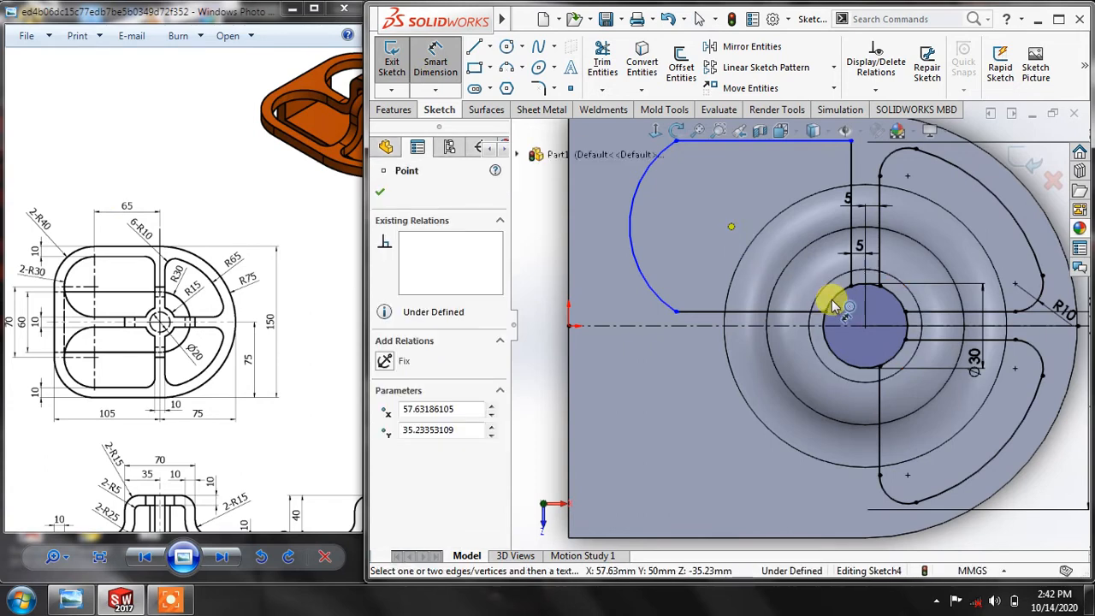
pyautogui.click(866, 325)
pyautogui.click(813, 176)
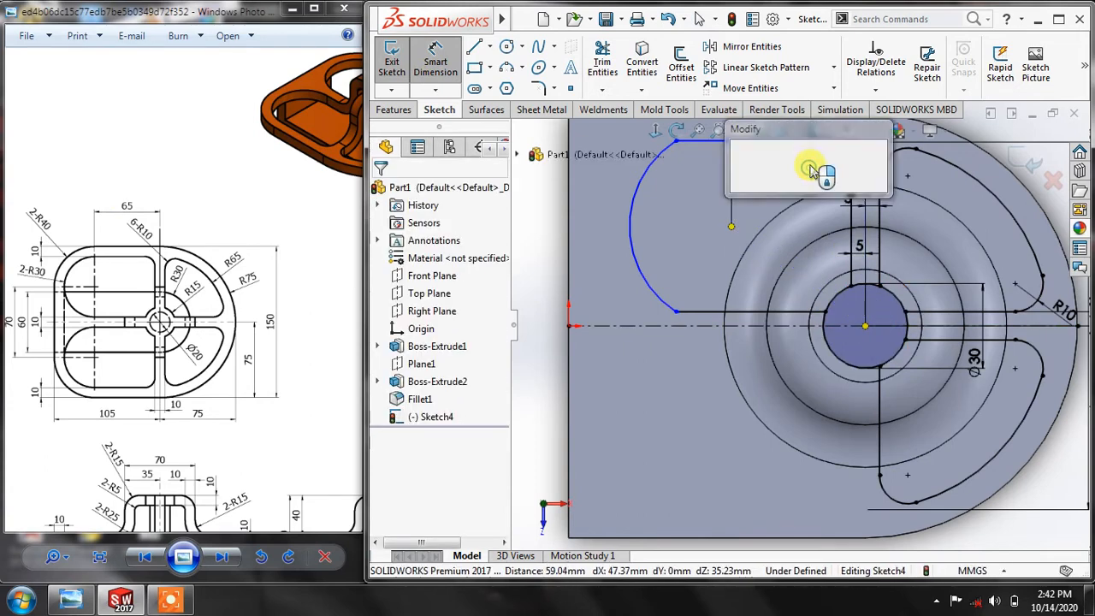
pyautogui.write('65')
pyautogui.press('Return')
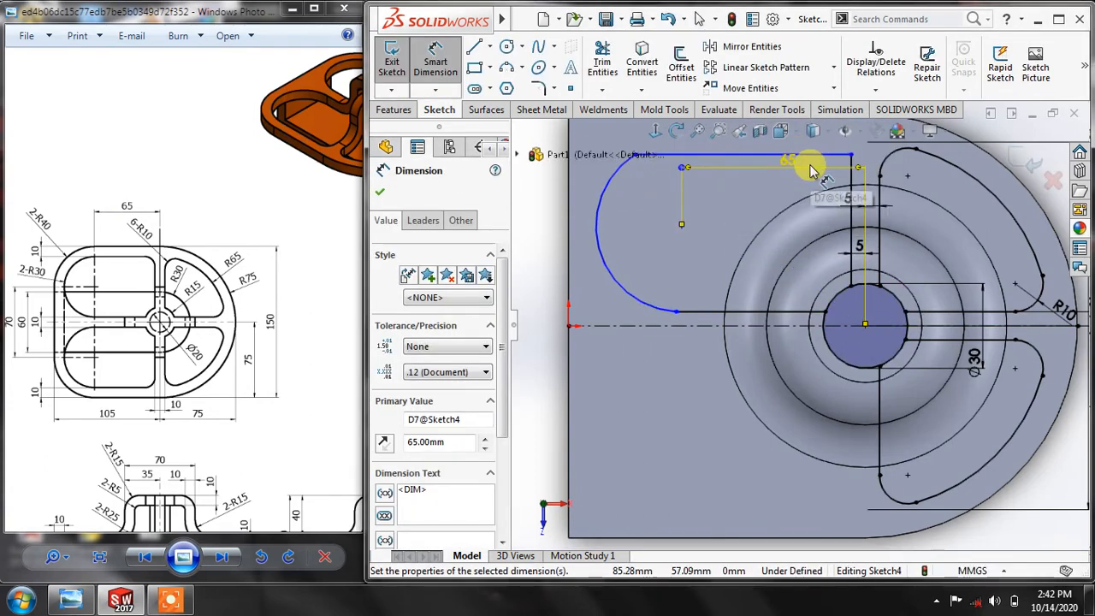
pyautogui.click(380, 192)
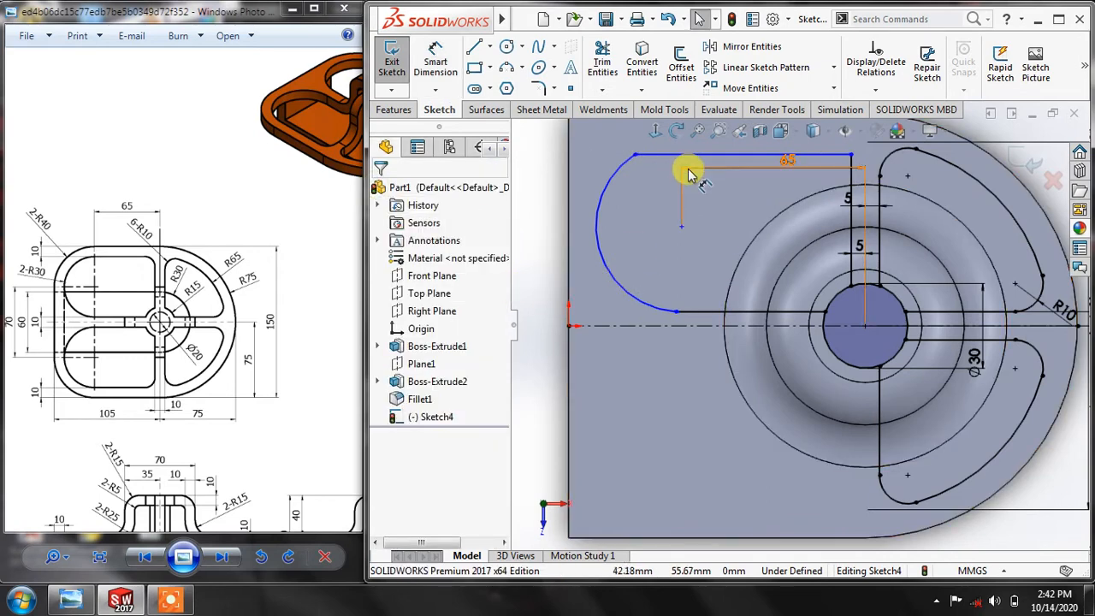
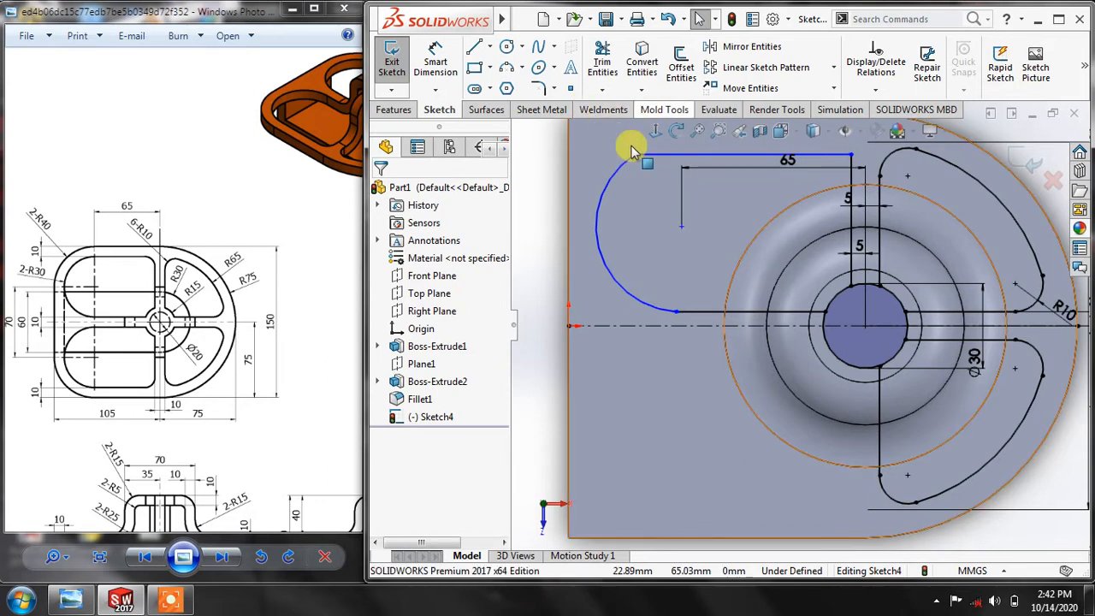
pyautogui.click(622, 169)
pyautogui.keyDown('ctrl'); pyautogui.click(653, 155); pyautogui.keyUp('ctrl')
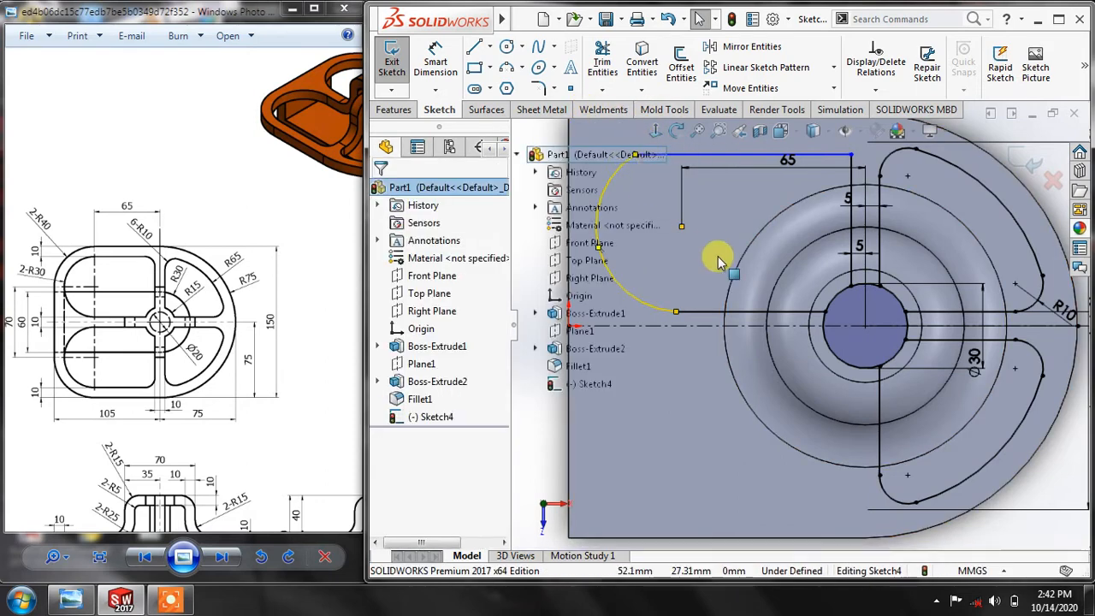
pyautogui.click(518, 154)
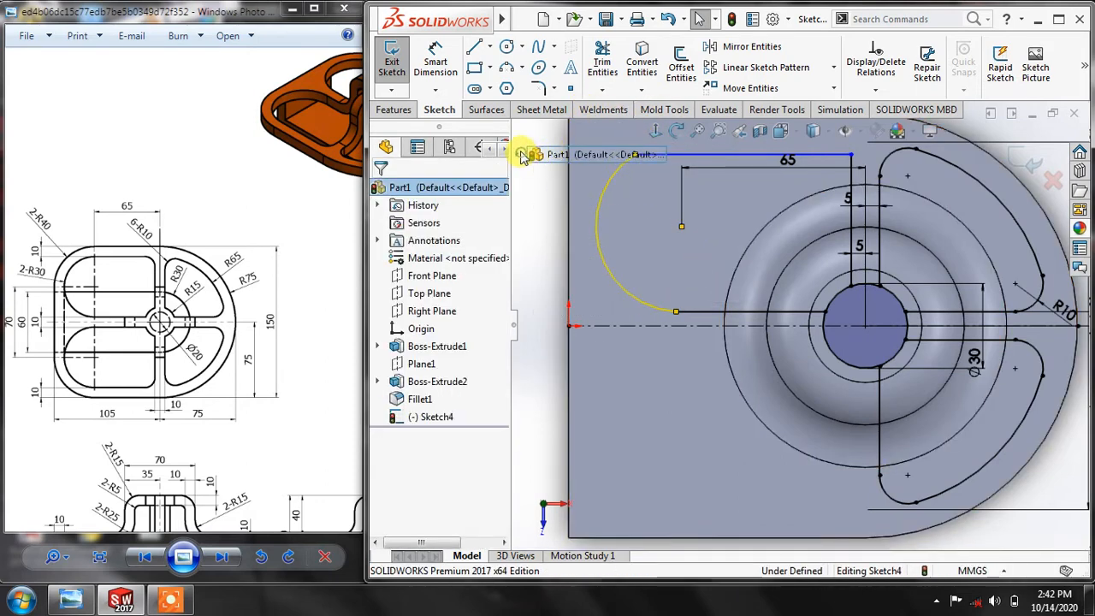
pyautogui.keyDown('ctrl'); pyautogui.click(684, 155); pyautogui.keyUp('ctrl')
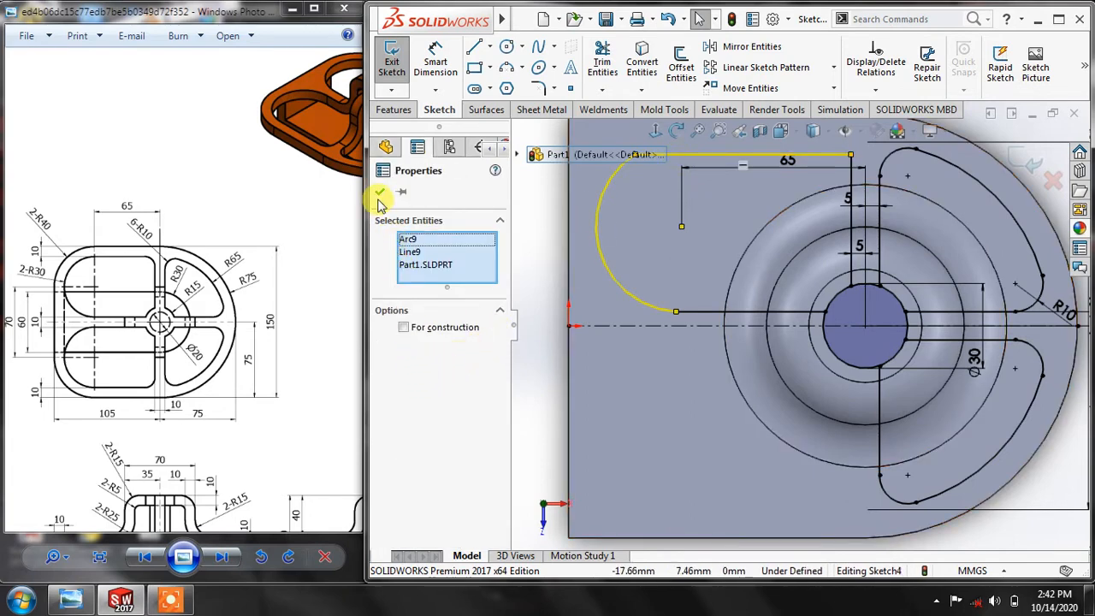
pyautogui.click(380, 193)
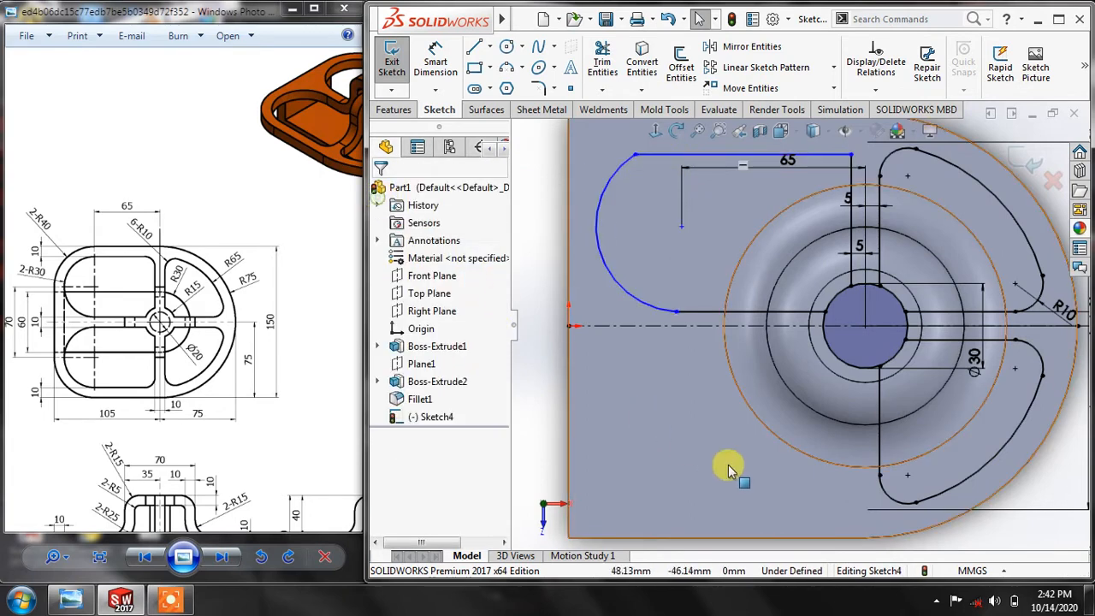
# Add tangent relations between the upper-left pocket's large arc and both its upper and lower horizontal lines
pyautogui.click(644, 159)
pyautogui.keyDown('ctrl'); pyautogui.click(624, 160); pyautogui.keyUp('ctrl')
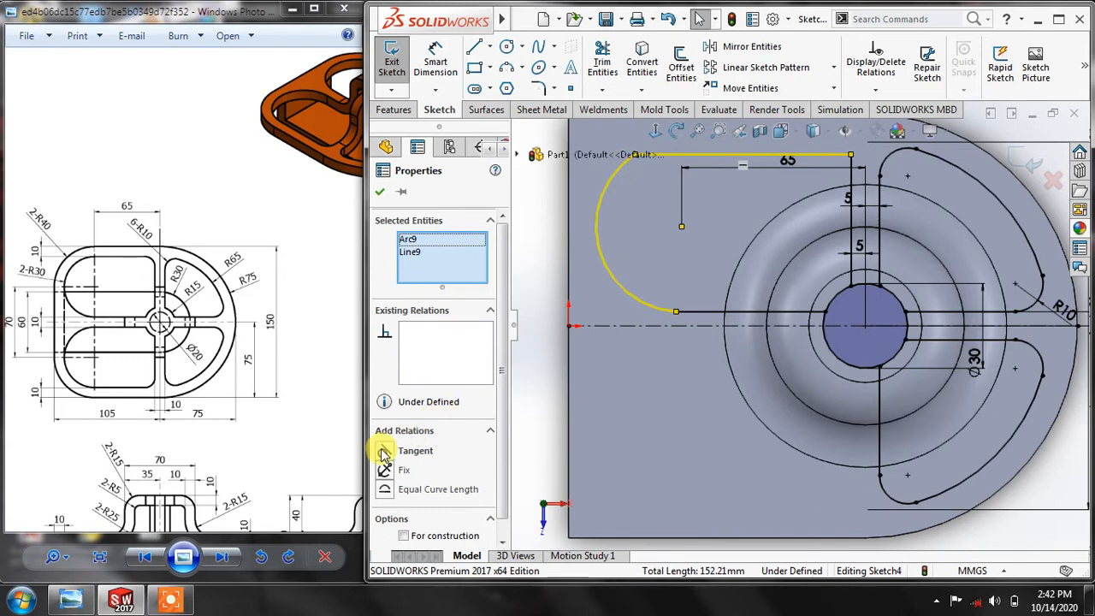
pyautogui.click(385, 452)
pyautogui.click(379, 191)
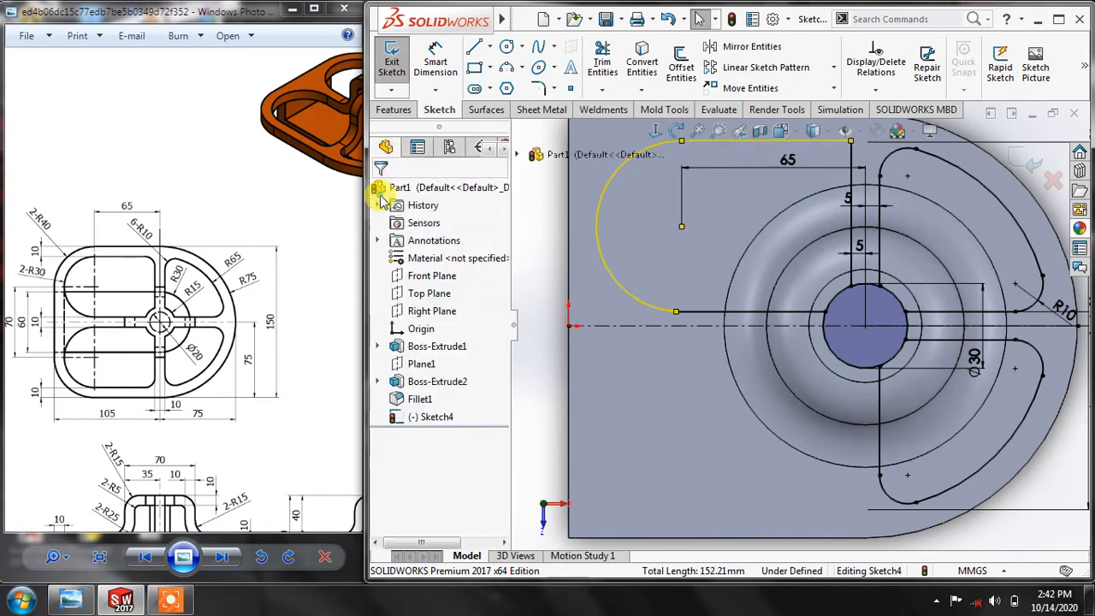
pyautogui.click(689, 311)
pyautogui.keyDown('ctrl'); pyautogui.click(618, 283); pyautogui.keyUp('ctrl')
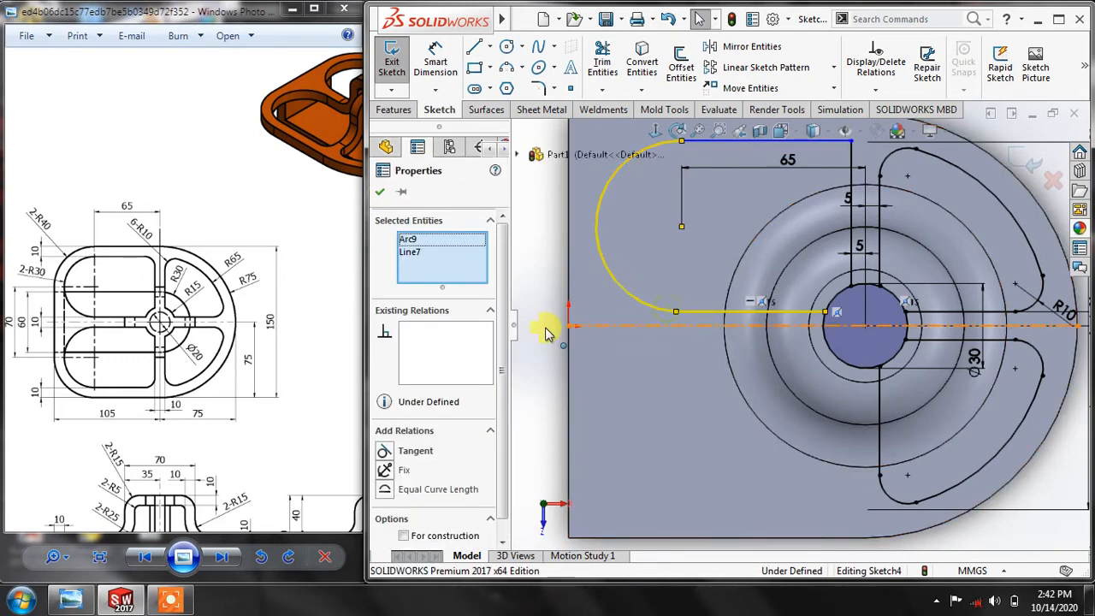
pyautogui.click(385, 452)
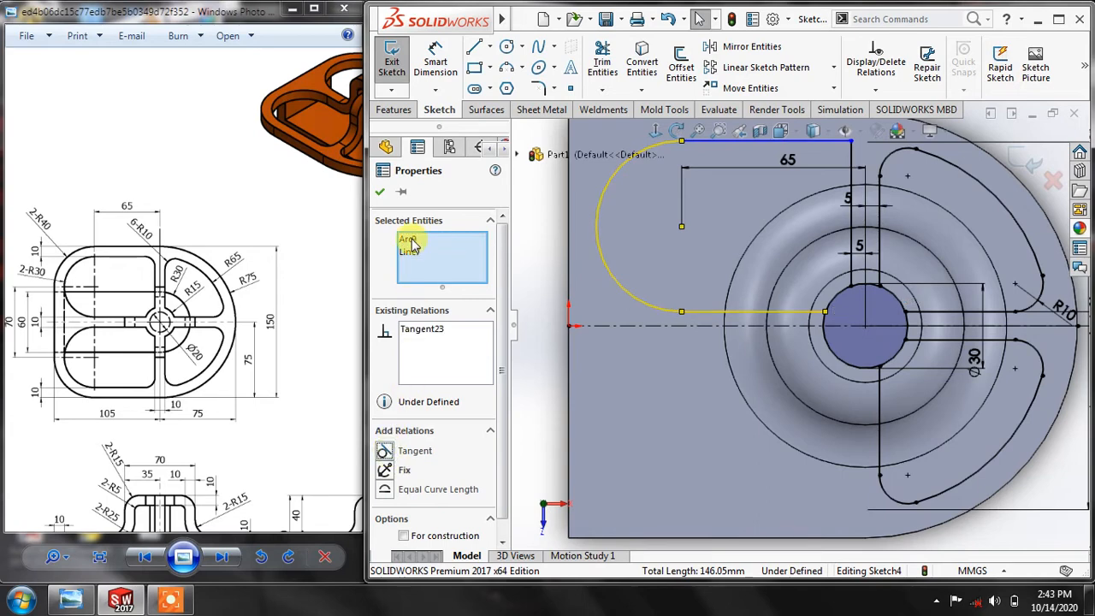
pyautogui.click(380, 193)
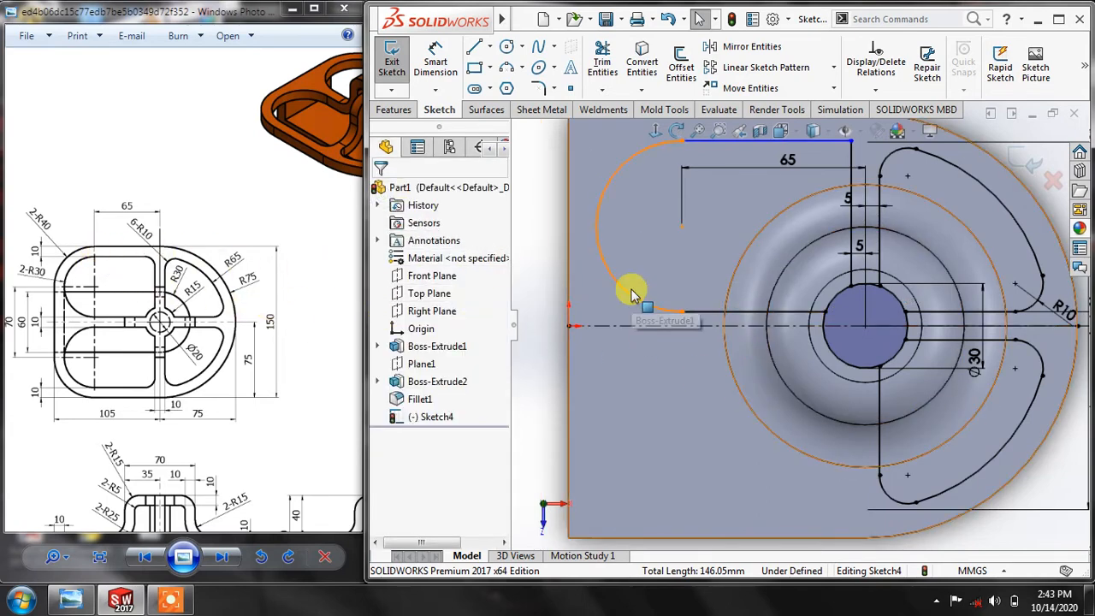
# Dimension the upper-left pocket's upper horizontal line 10 mm from the plate's upper edge
pyautogui.press('f')
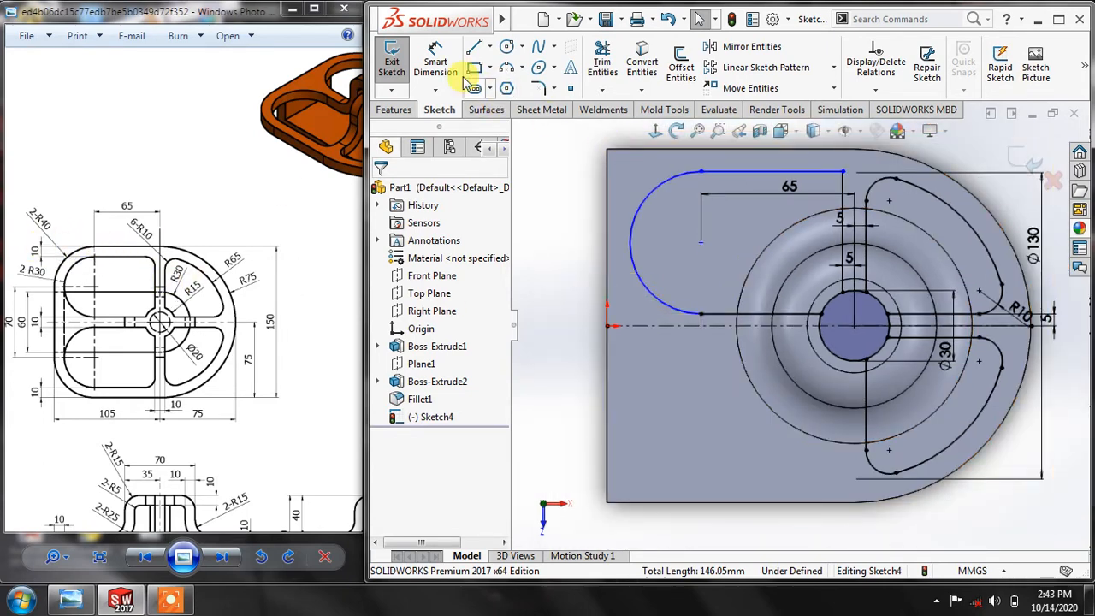
pyautogui.click(436, 67)
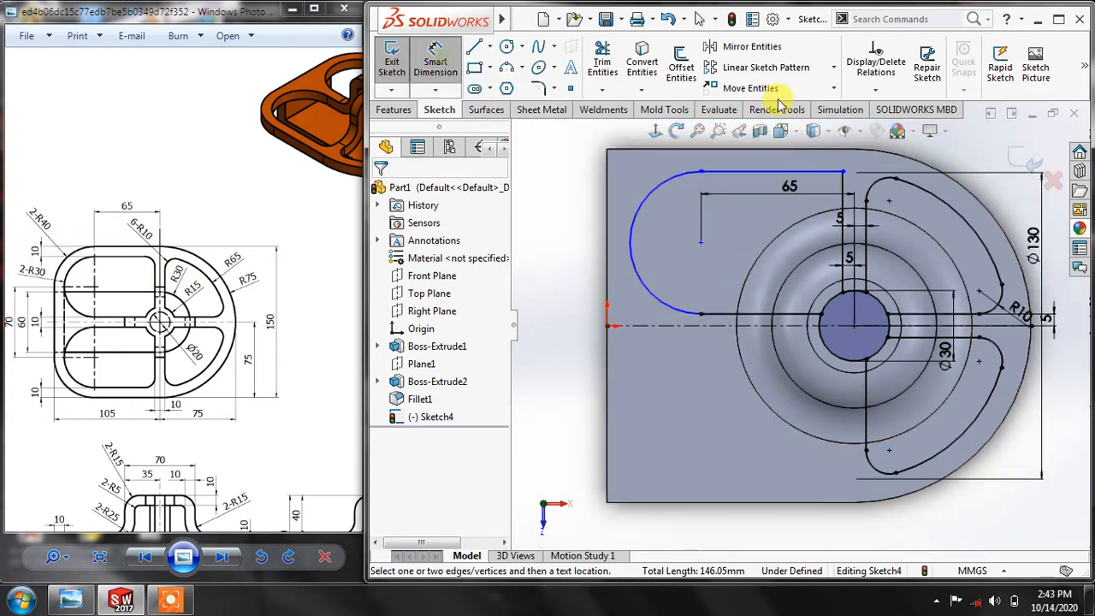
pyautogui.click(781, 172)
pyautogui.click(575, 182)
pyautogui.write('10')
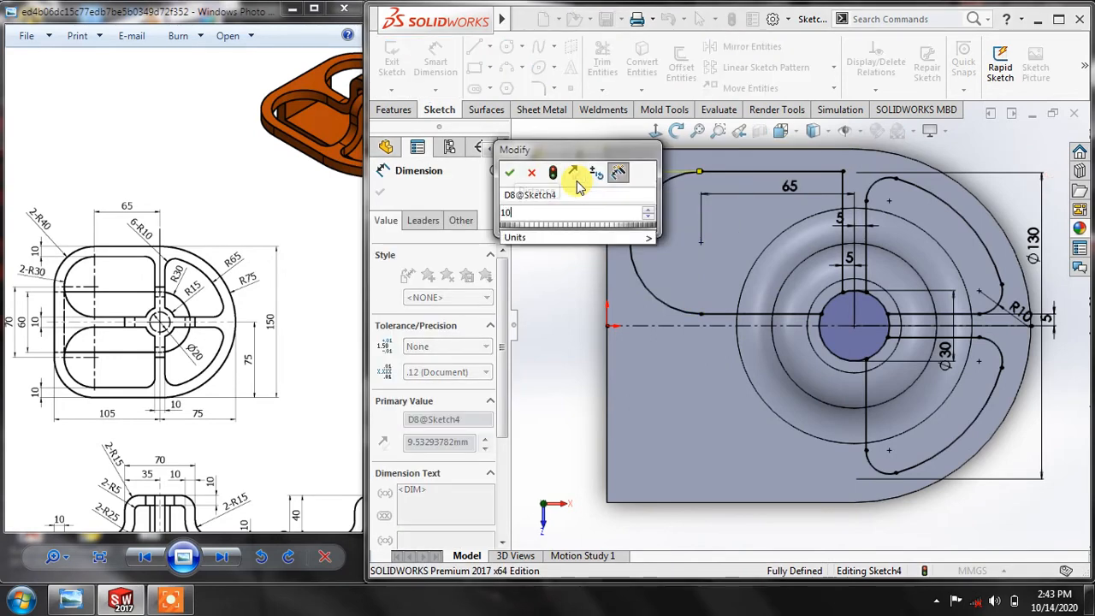
pyautogui.press('Return')
pyautogui.click(382, 193)
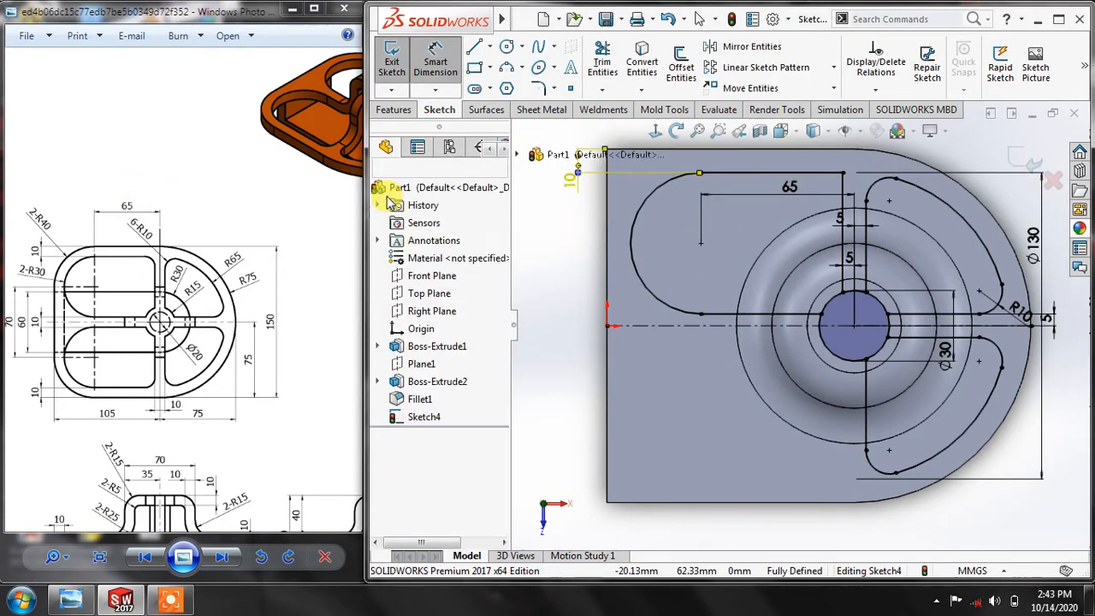
pyautogui.press('Escape')
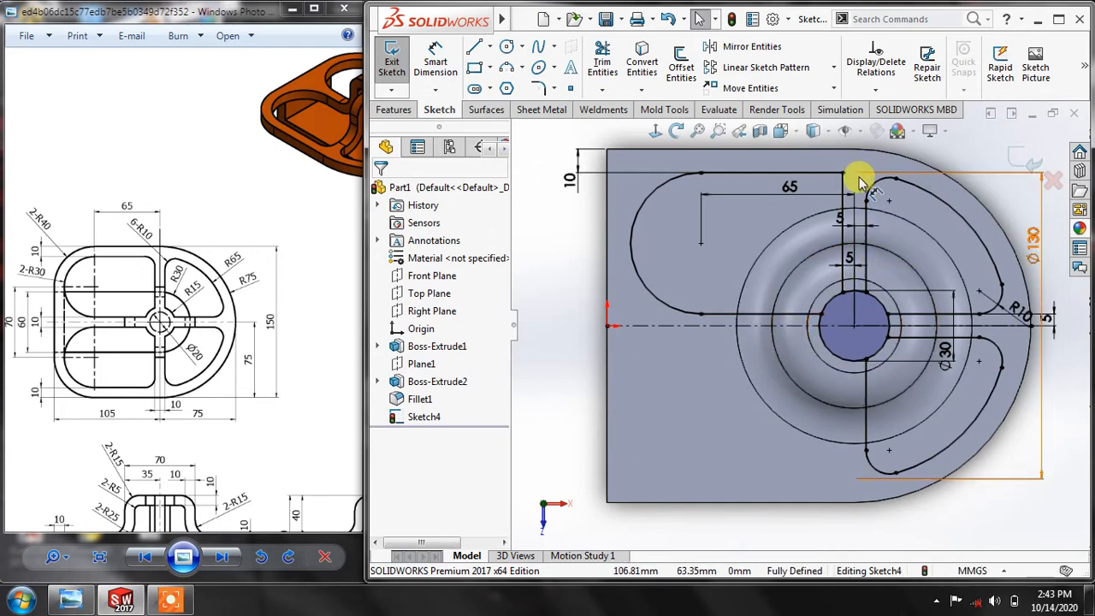
# Round the upper-left pocket's corner between its upper horizontal line and vertical line with a 10 mm sketch fillet
pyautogui.scroll(-2, 856, 169)
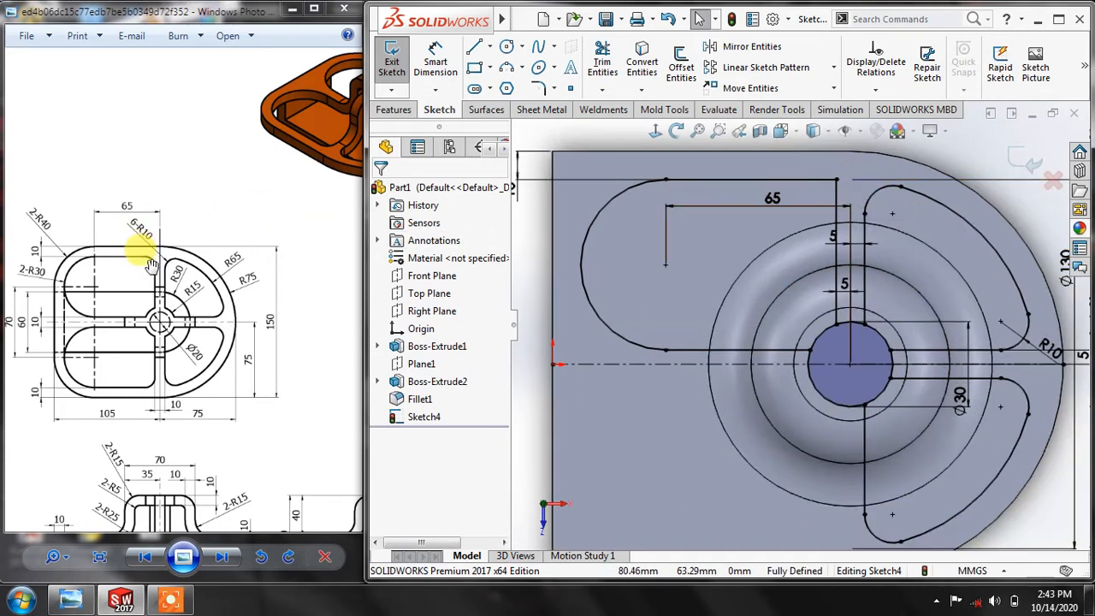
pyautogui.click(539, 89)
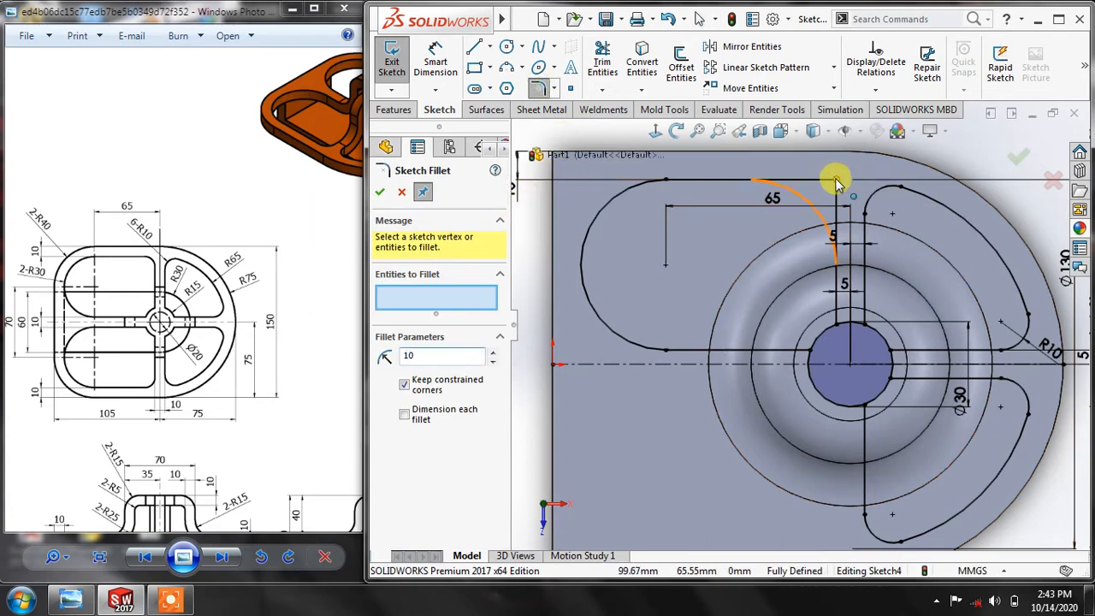
pyautogui.click(836, 181)
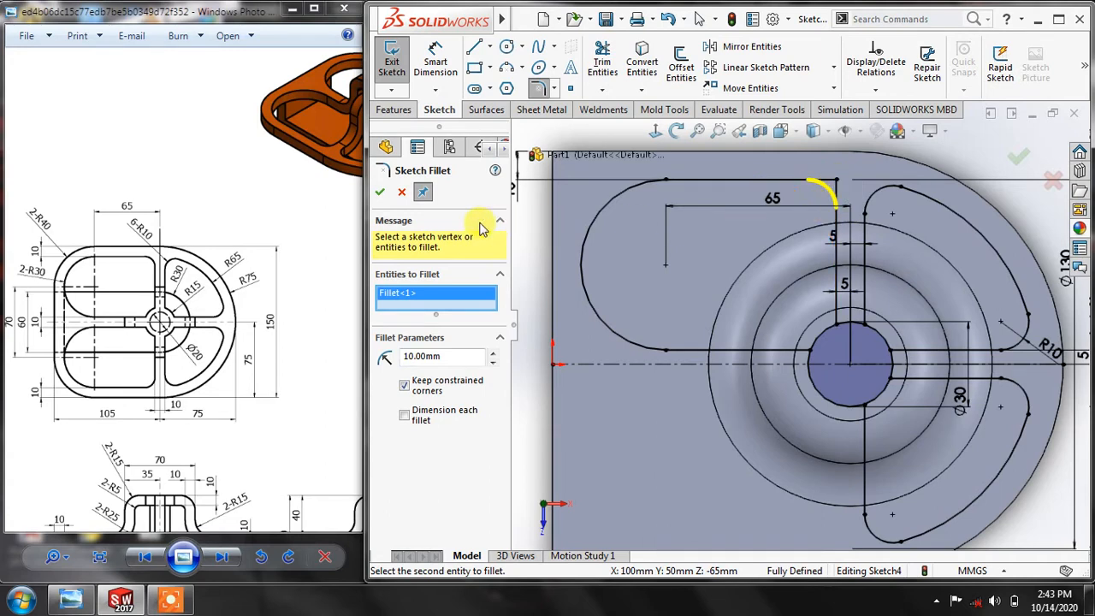
pyautogui.click(379, 195)
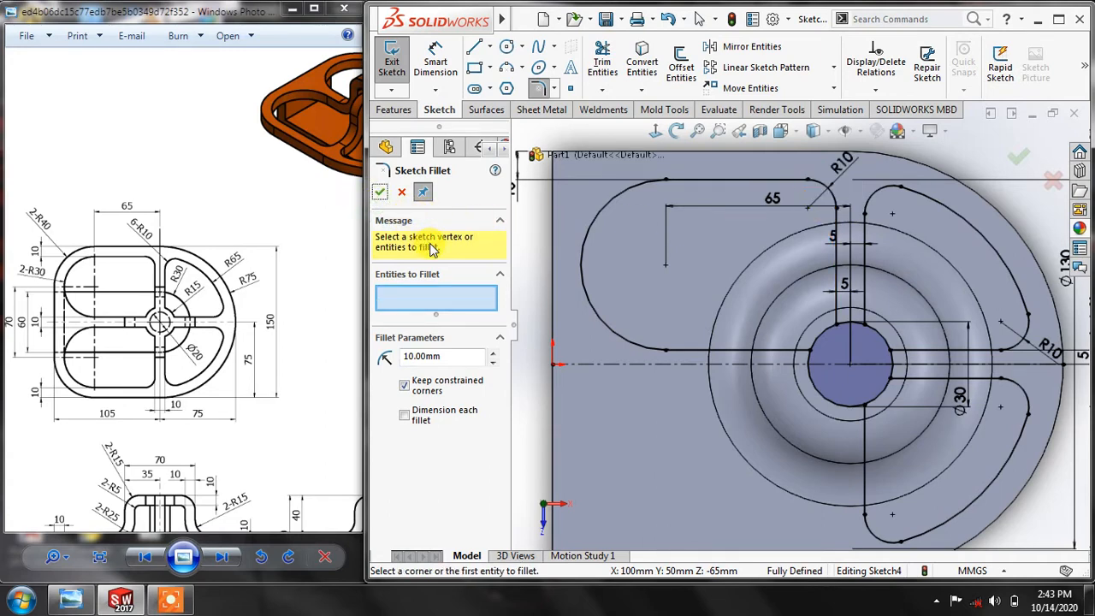
pyautogui.press('f')
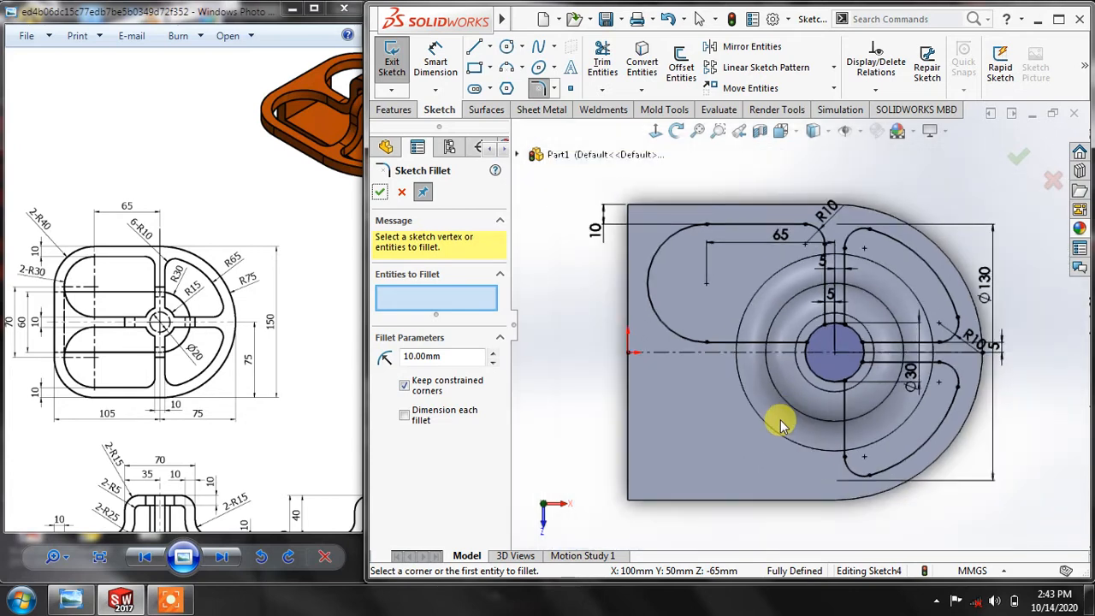
pyautogui.scroll(-1, 824, 413)
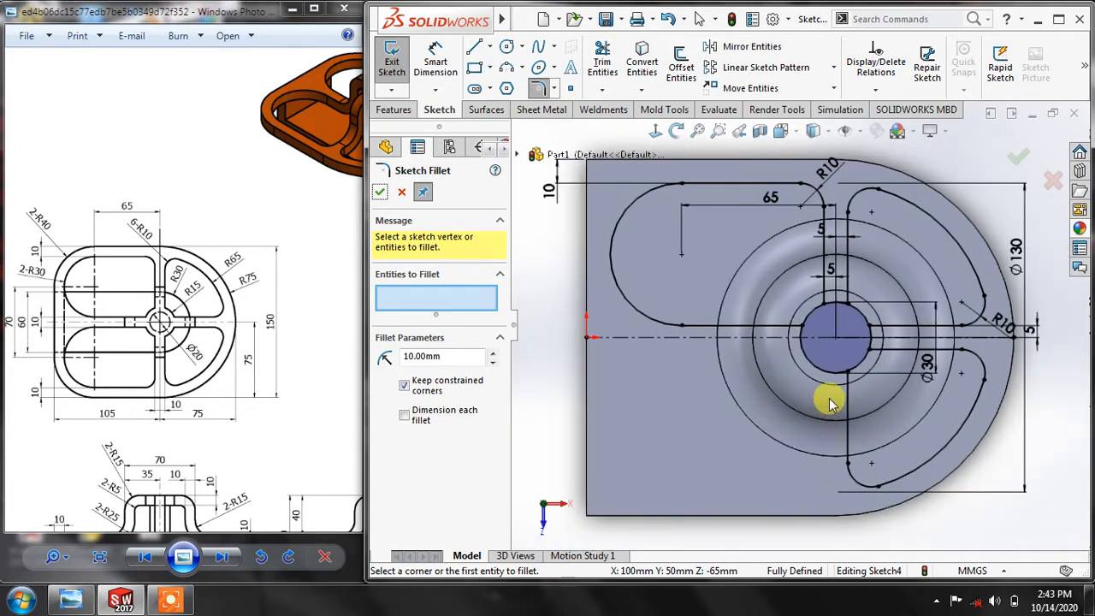
pyautogui.click(380, 192)
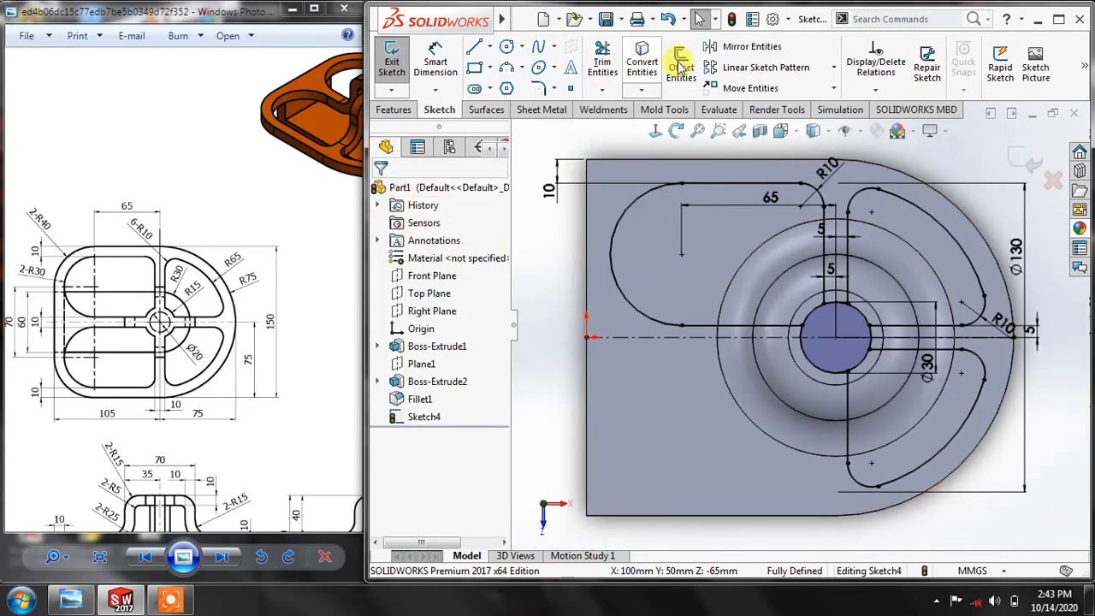
# Mirror the upper-left pocket's lines, large arc and corner fillet about the horizontal centreline to form the lower-left pocket
pyautogui.click(729, 47)
pyautogui.click(715, 185)
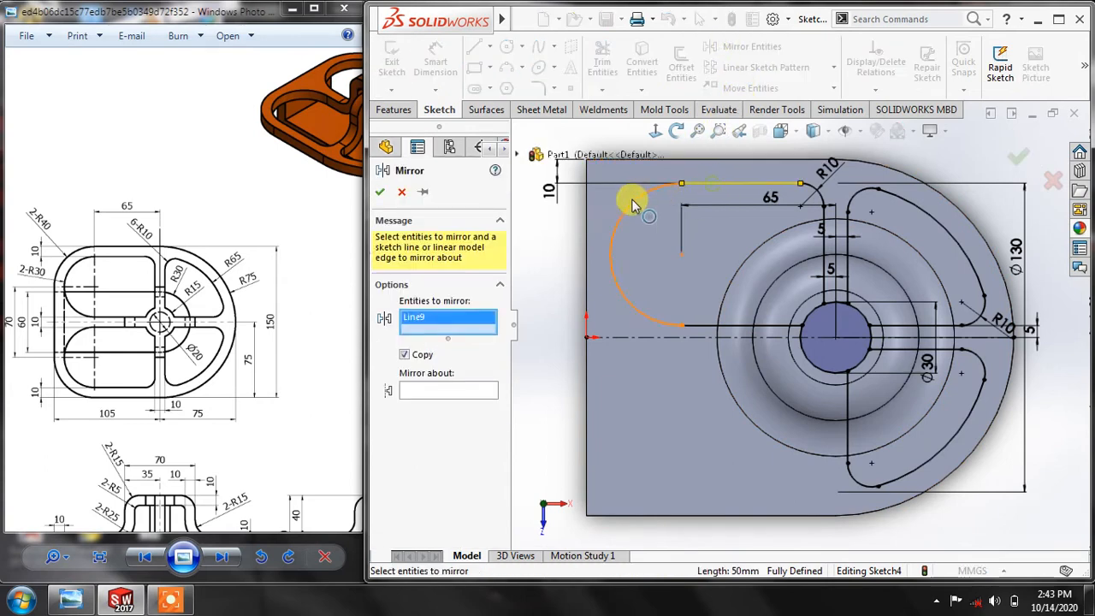
pyautogui.click(634, 207)
pyautogui.click(723, 325)
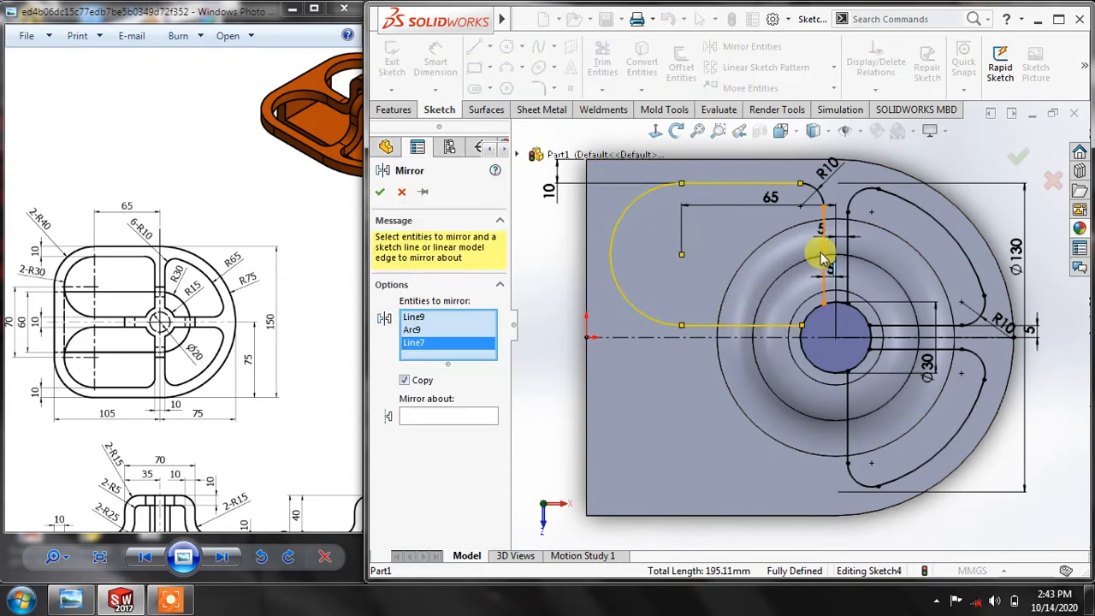
pyautogui.click(824, 254)
pyautogui.click(812, 194)
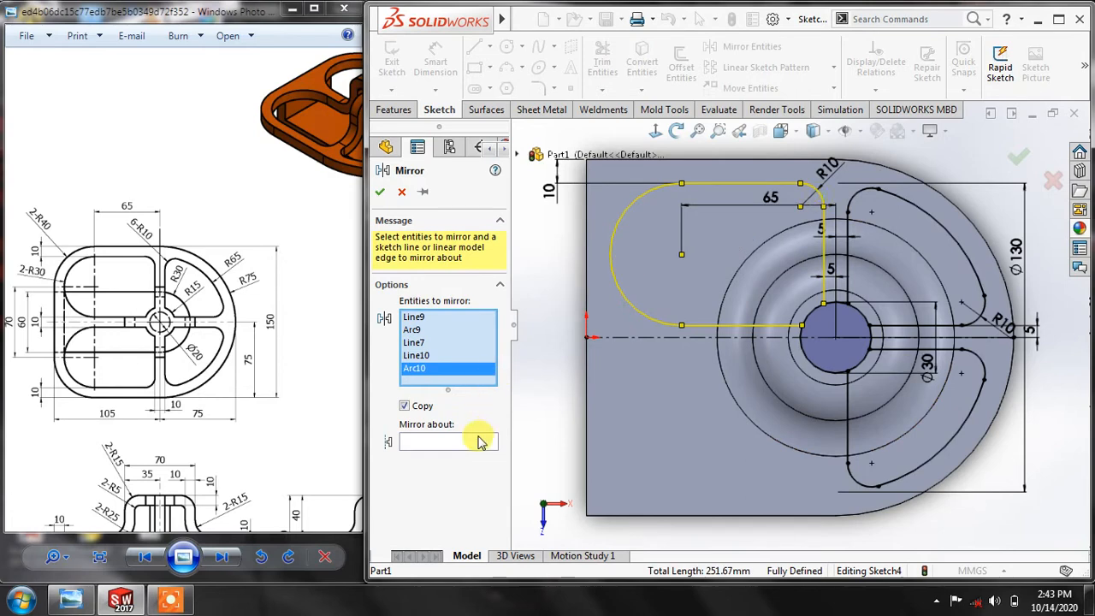
pyautogui.click(443, 442)
pyautogui.click(680, 337)
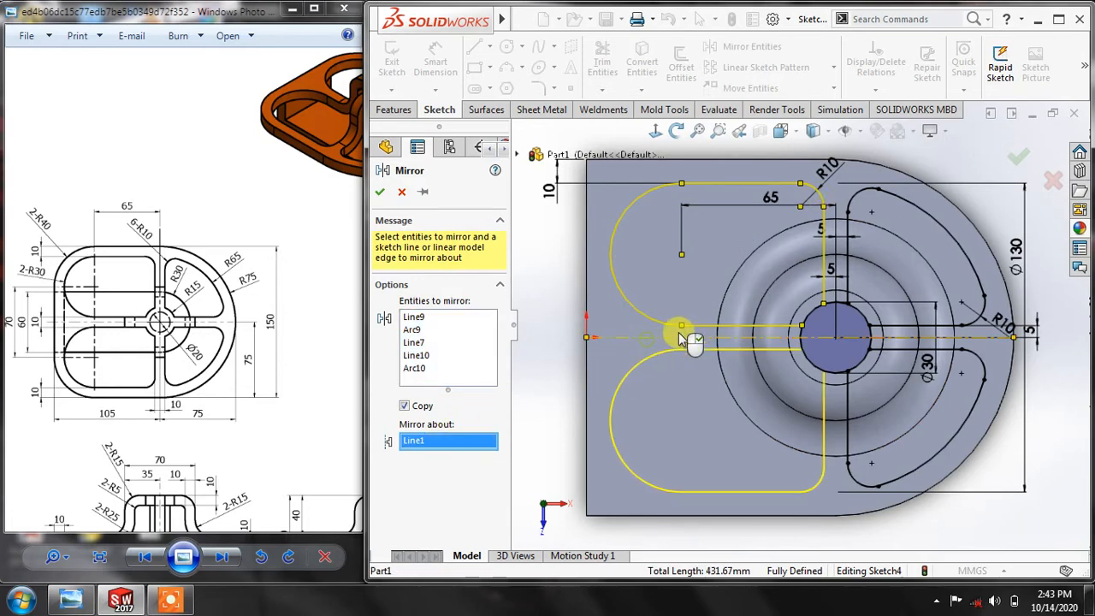
pyautogui.click(382, 192)
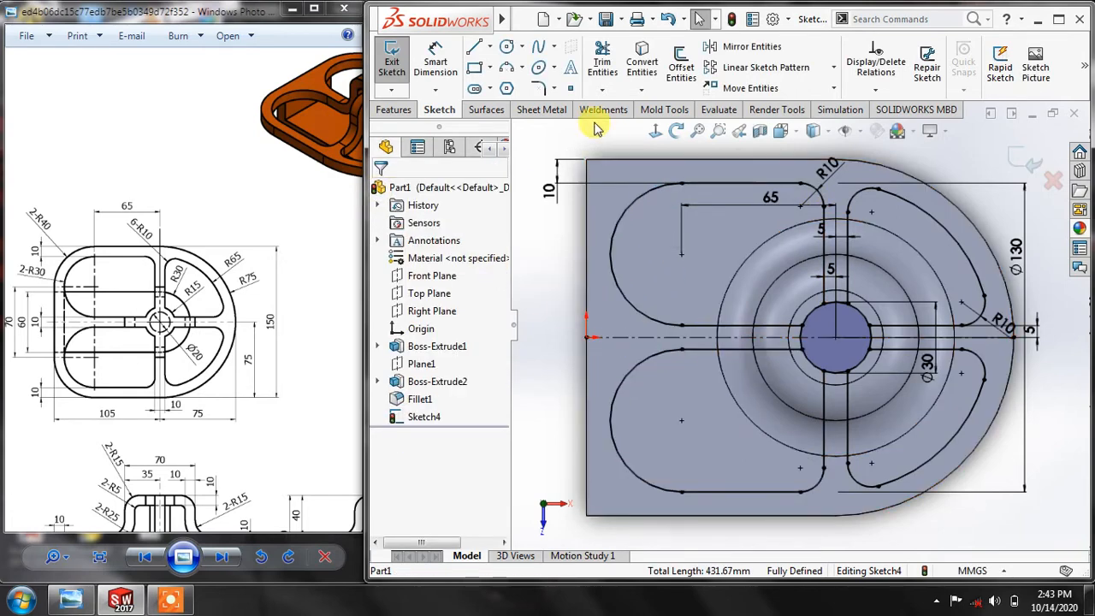
# Trim the four short arcs of the 30 mm circle between the rib lines, leaving four separate closed pocket profiles
pyautogui.click(604, 67)
pyautogui.scroll(-4, 832, 313)
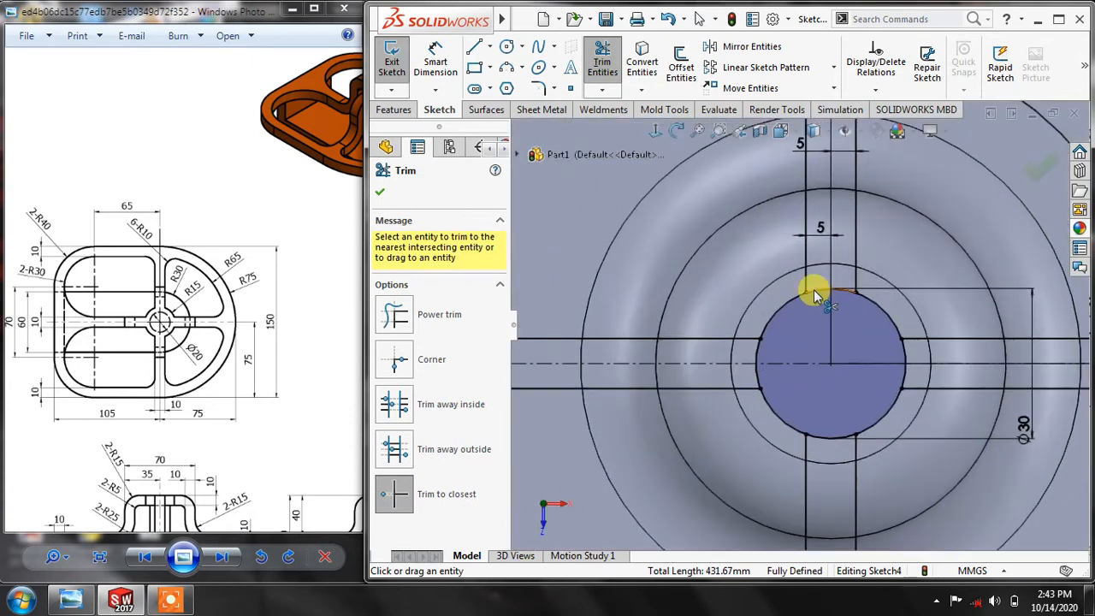
pyautogui.click(815, 295)
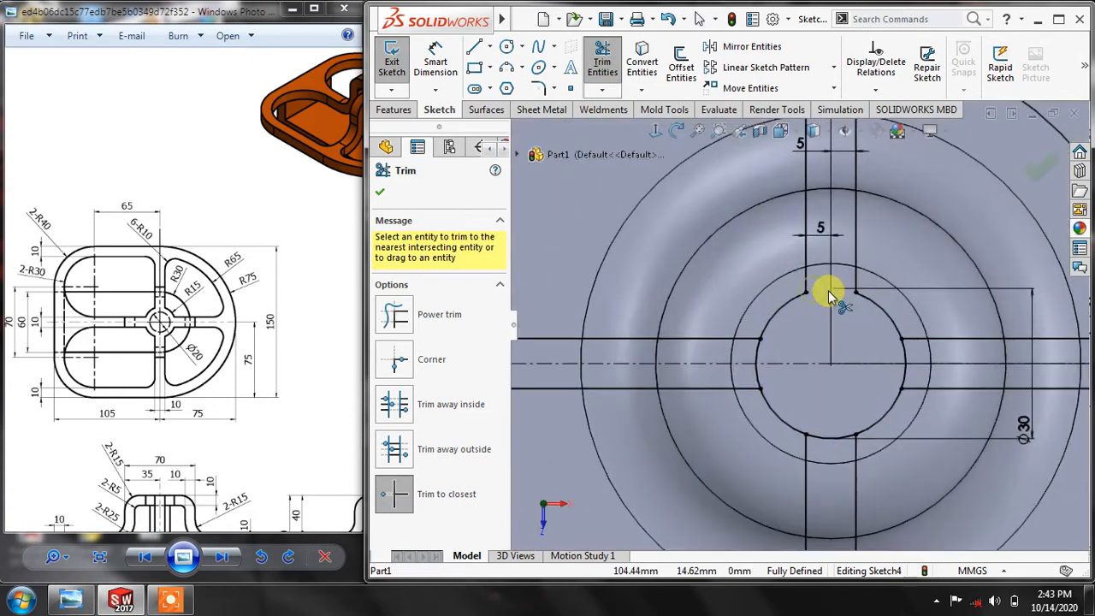
pyautogui.click(909, 363)
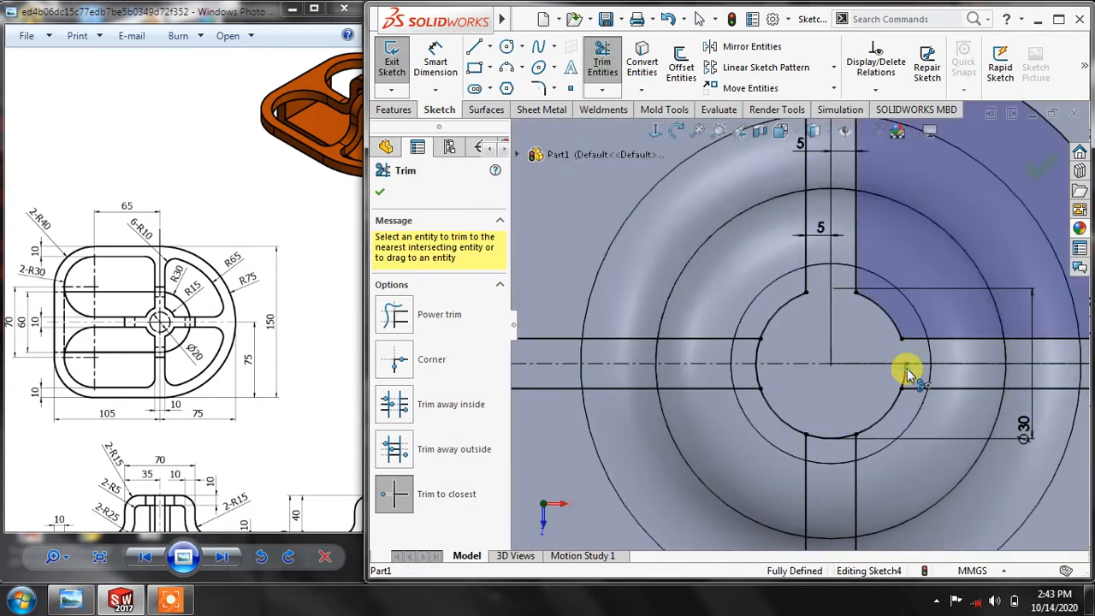
pyautogui.click(833, 436)
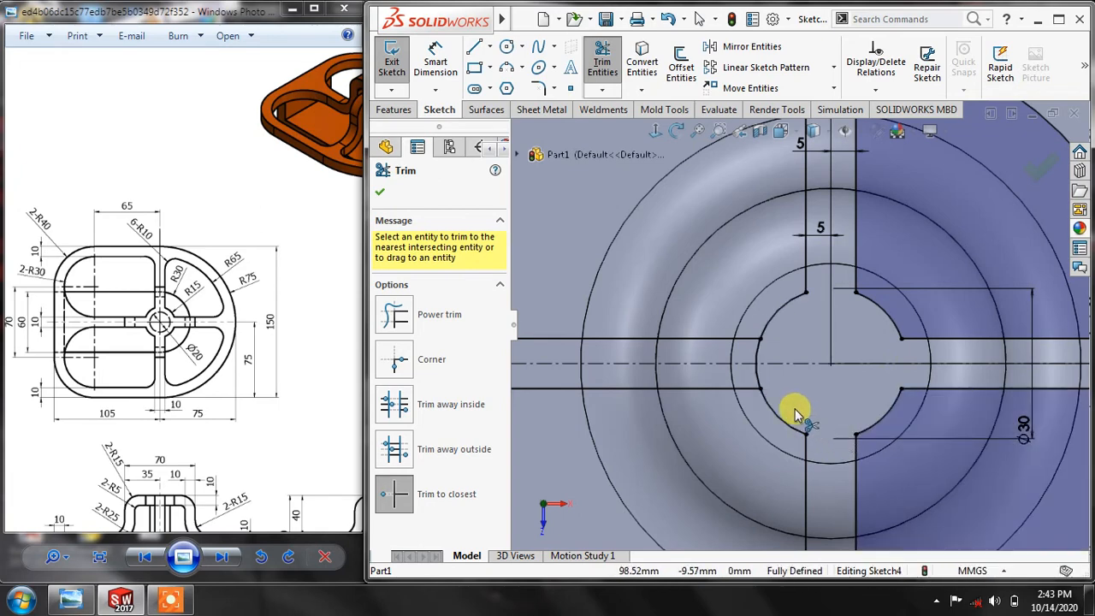
pyautogui.click(758, 364)
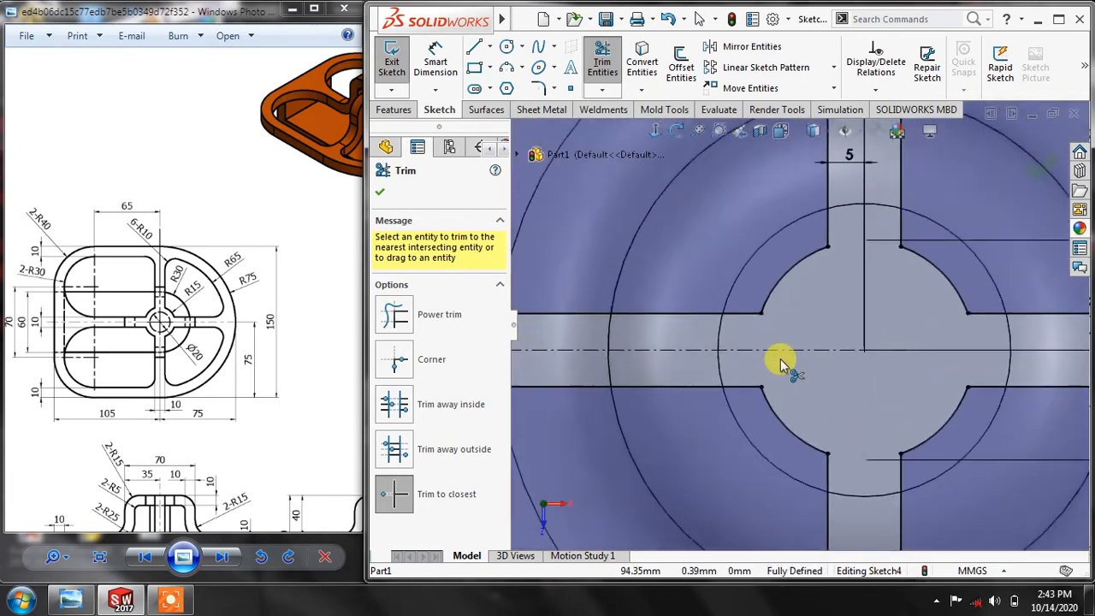
pyautogui.press('f')
pyautogui.click(826, 299)
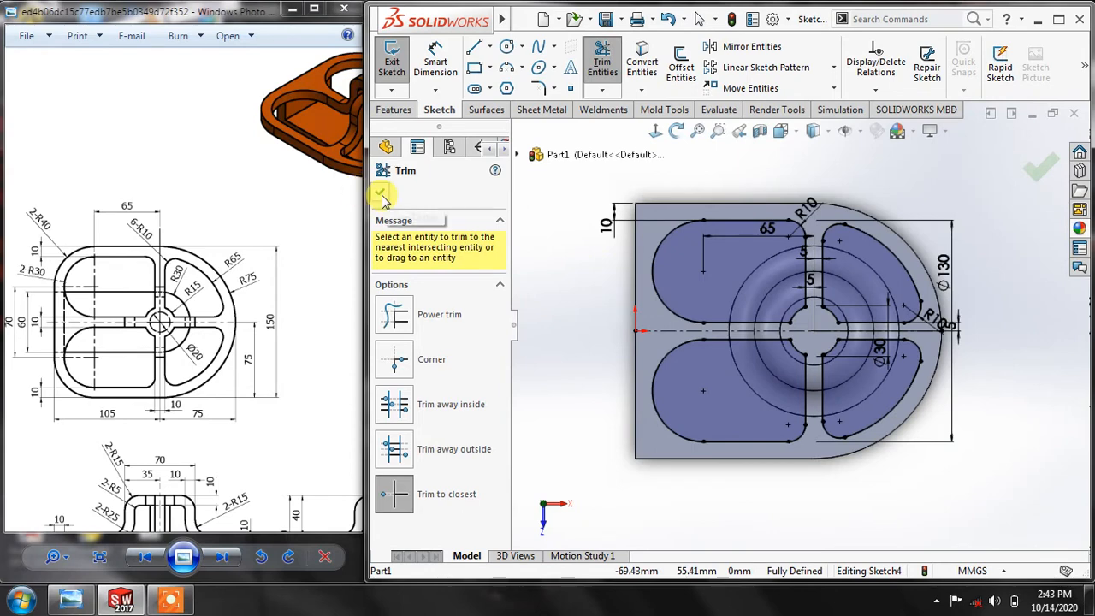
pyautogui.click(381, 195)
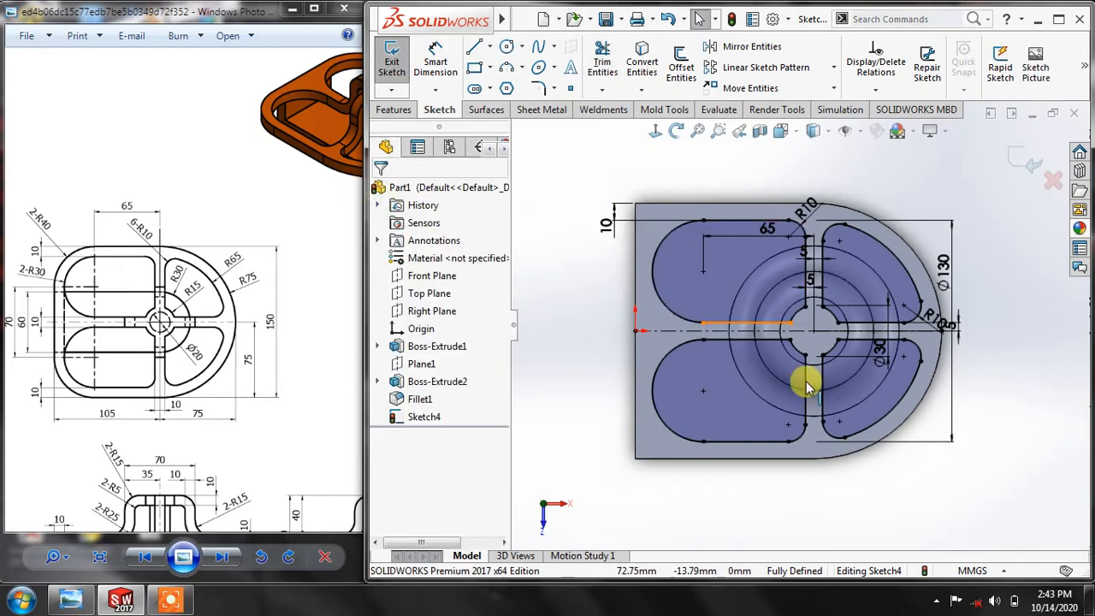
# Close the sketch and extrude-cut the four pocket profiles Through All
pyautogui.click(1017, 159)
pyautogui.moveTo(998, 395)
pyautogui.mouseDown(button='middle')
pyautogui.moveTo(980, 265)
pyautogui.moveTo(978, 278)
pyautogui.mouseUp(button='middle')
pyautogui.click(382, 113)
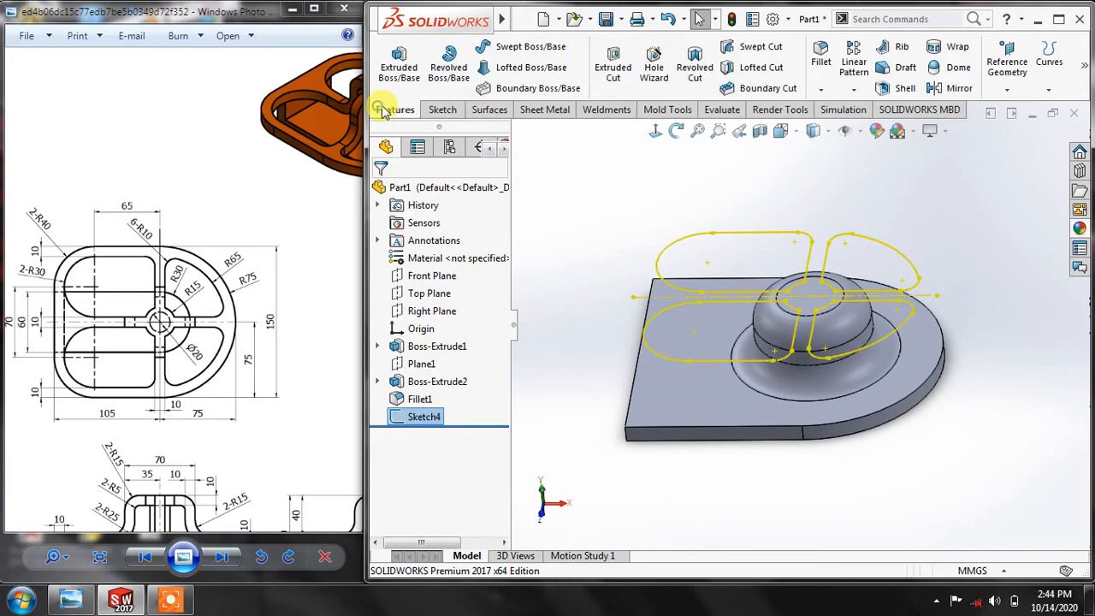
pyautogui.click(614, 72)
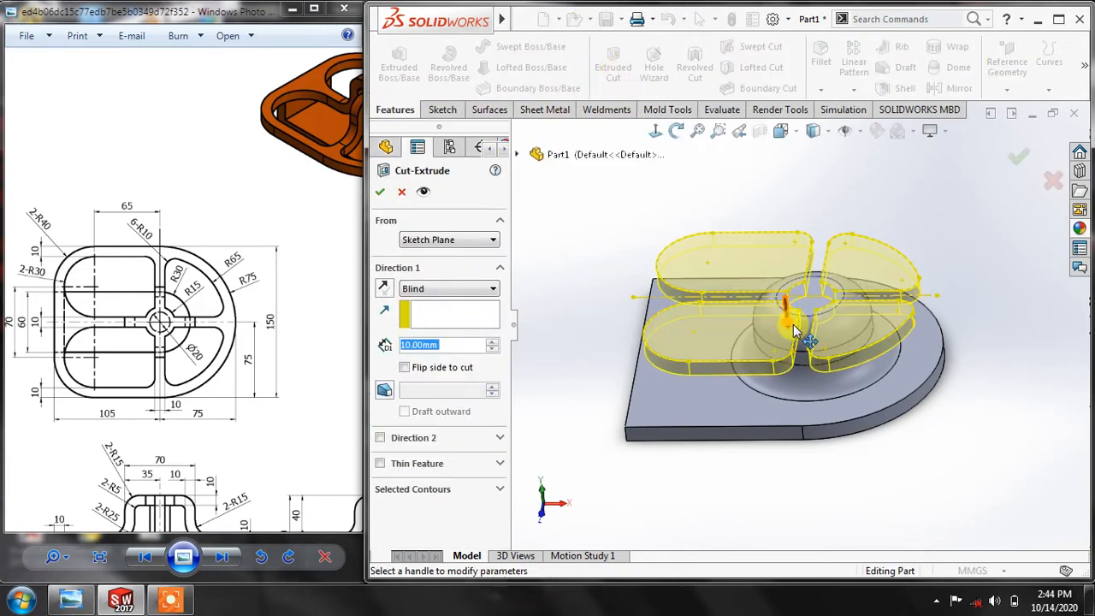
pyautogui.click(454, 289)
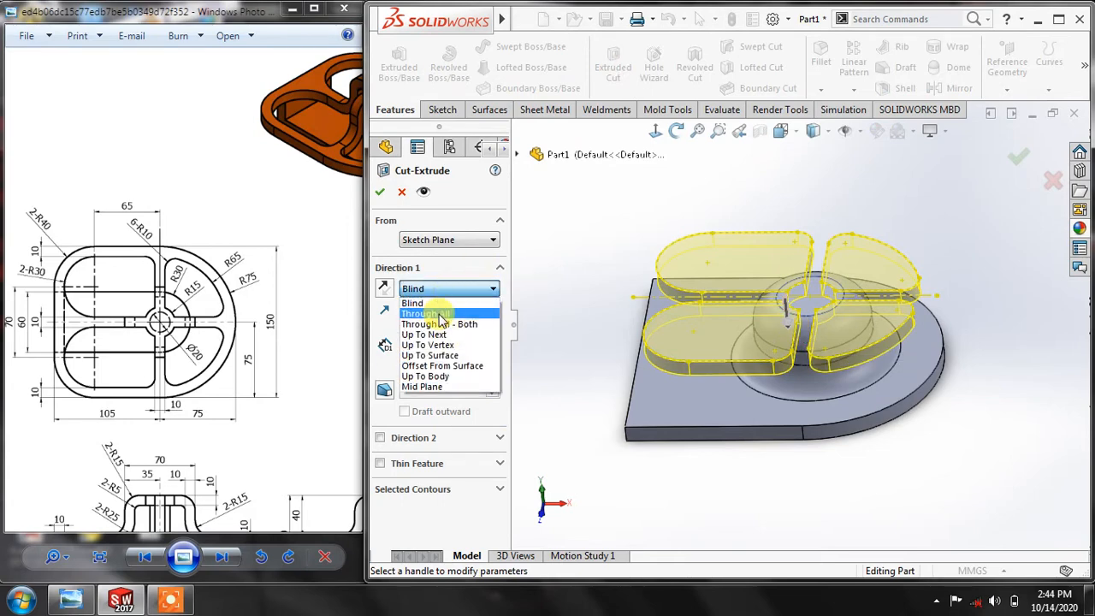
pyautogui.click(439, 315)
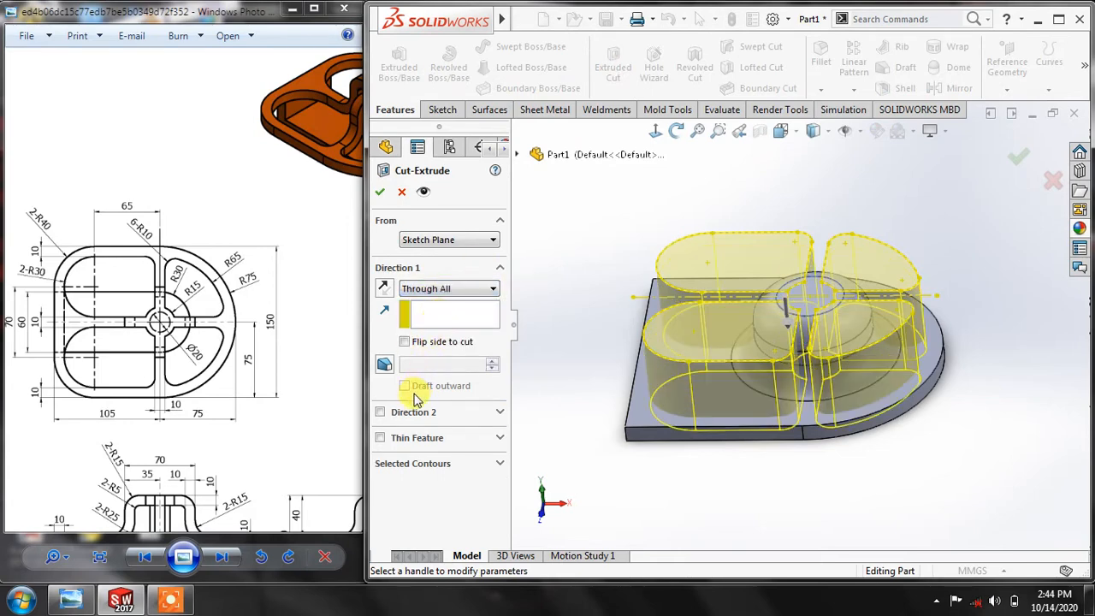
pyautogui.click(380, 193)
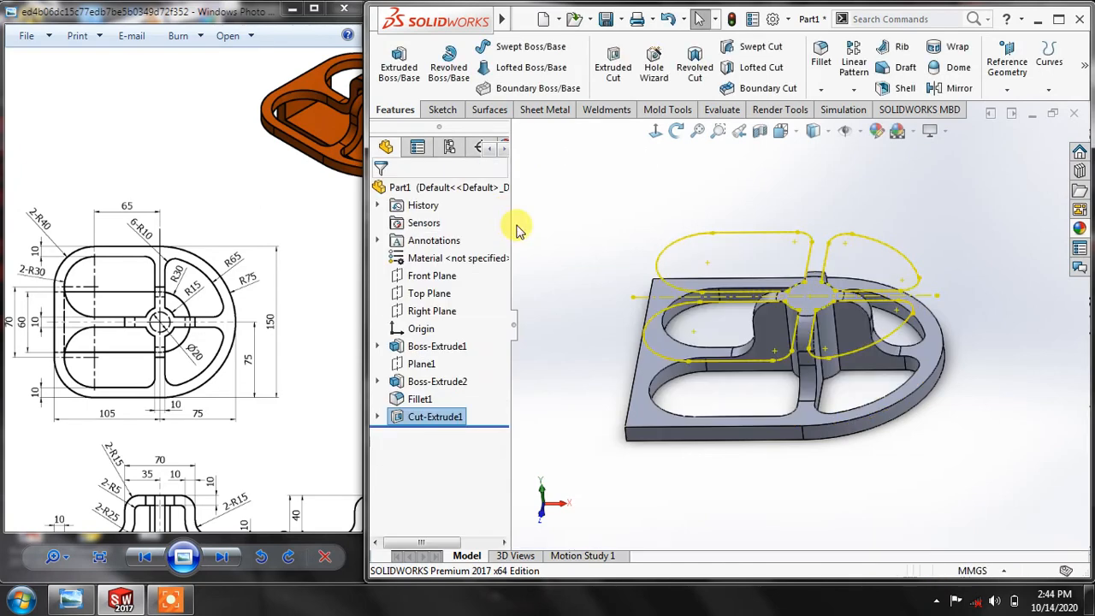
# Examine the reference drawing's front view for the raised hub's inner profile, wall thickness and radii
pyautogui.moveTo(559, 220)
pyautogui.mouseDown(button='middle')
pyautogui.moveTo(552, 301)
pyautogui.moveTo(560, 267)
pyautogui.moveTo(631, 295)
pyautogui.moveTo(606, 249)
pyautogui.moveTo(602, 187)
pyautogui.moveTo(603, 219)
pyautogui.moveTo(579, 225)
pyautogui.mouseUp(button='middle')
pyautogui.scroll(-1, 180, 392)
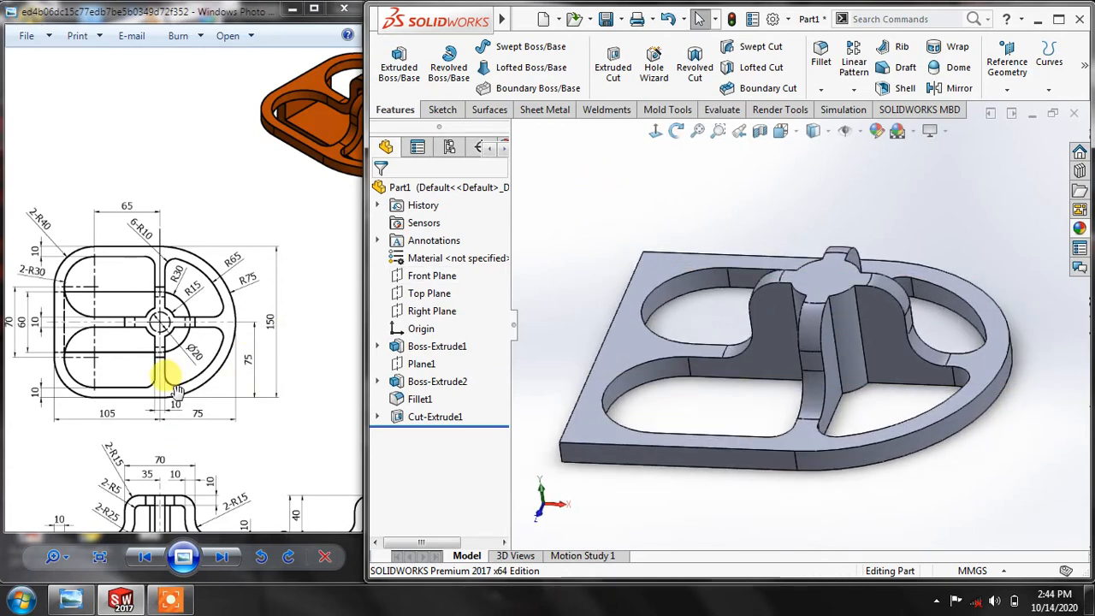
pyautogui.moveTo(180, 392); pyautogui.dragTo(177, 245)
pyautogui.scroll(5, 154, 399)
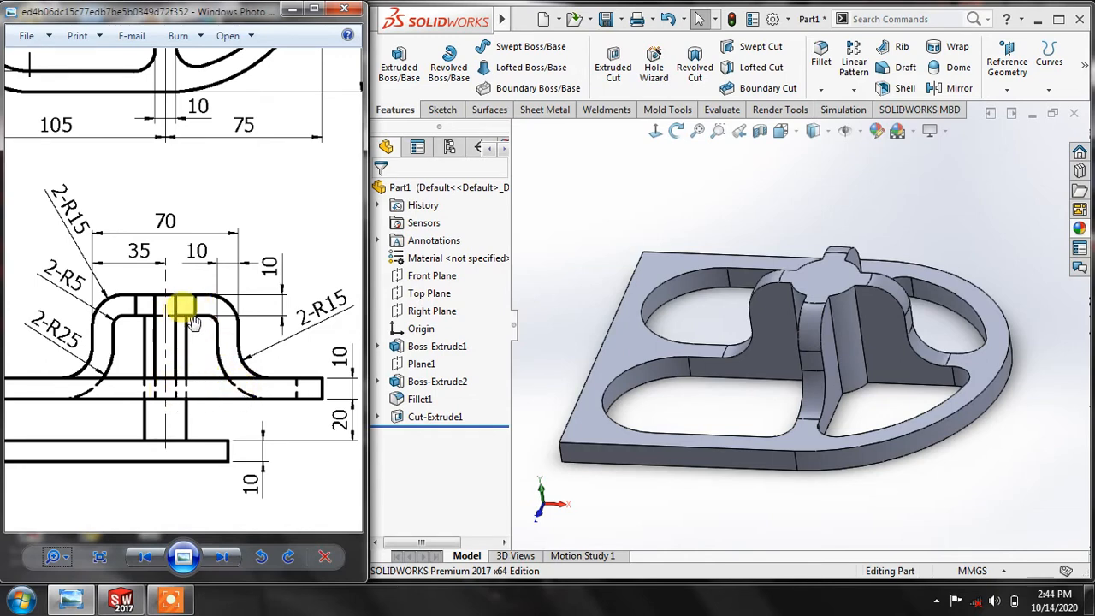
pyautogui.moveTo(217, 161); pyautogui.dragTo(201, 334)
pyautogui.moveTo(286, 180); pyautogui.dragTo(190, 376)
pyautogui.moveTo(293, 169)
pyautogui.mouseDown()
pyautogui.moveTo(231, 187)
pyautogui.moveTo(97, 309)
pyautogui.mouseUp()
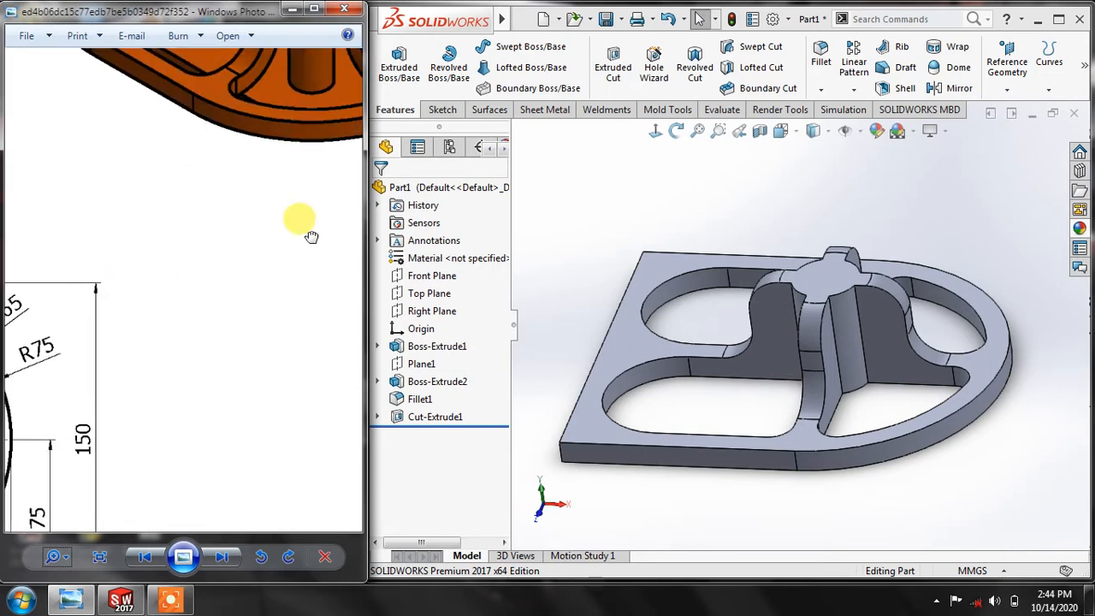
pyautogui.moveTo(312, 237); pyautogui.dragTo(229, 449)
pyautogui.moveTo(233, 226)
pyautogui.mouseDown()
pyautogui.moveTo(262, 220)
pyautogui.moveTo(269, 306)
pyautogui.moveTo(251, 276)
pyautogui.moveTo(127, 359)
pyautogui.moveTo(159, 365)
pyautogui.mouseUp()
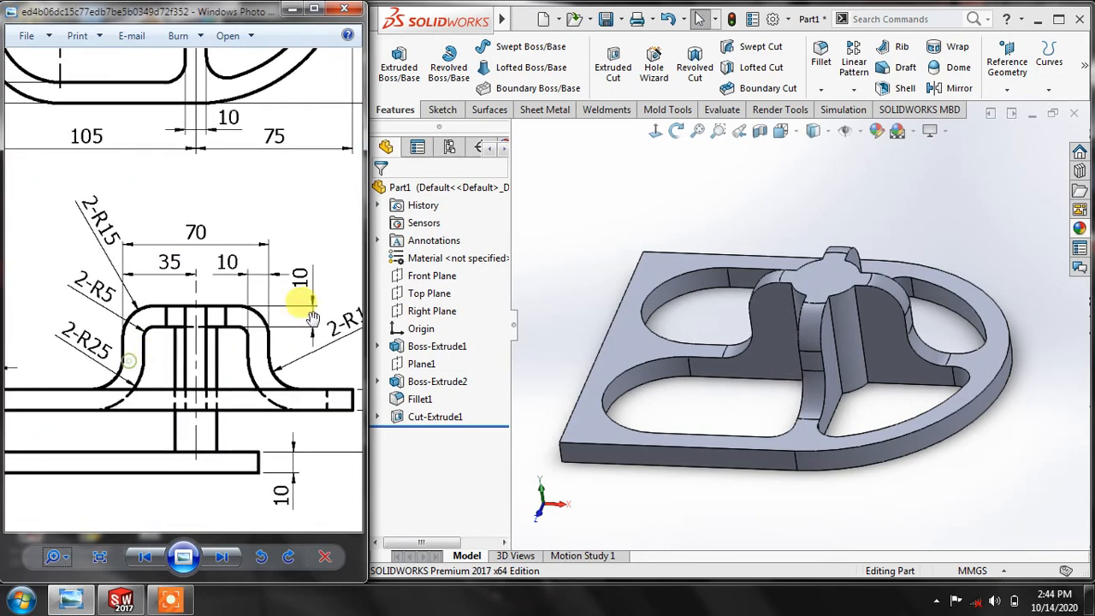
pyautogui.click(574, 185)
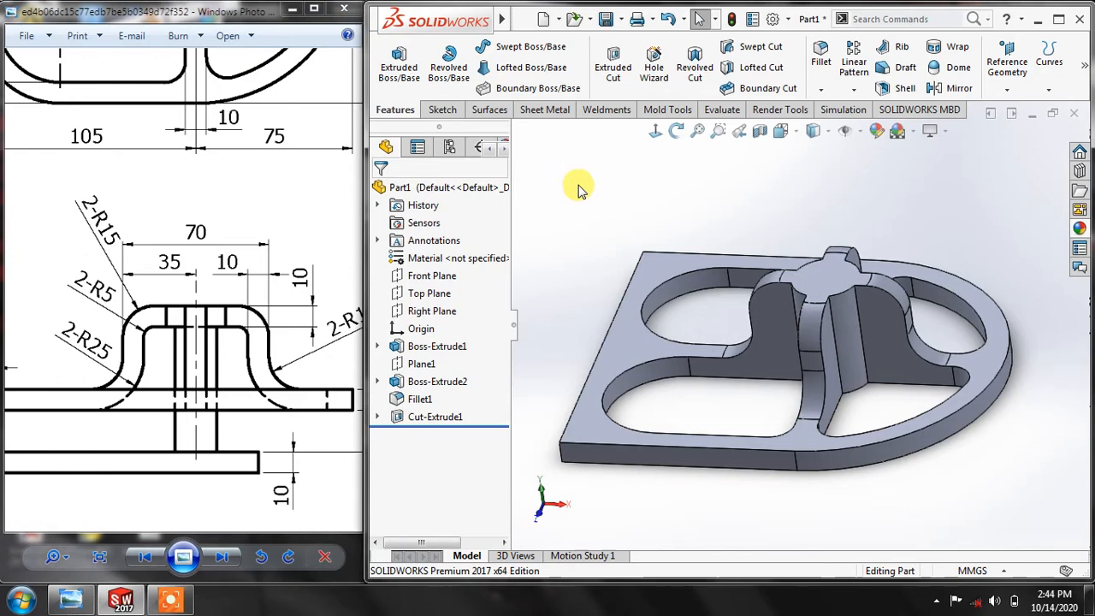
# Start a new sketch on the Front Plane and view it face-on
pyautogui.click(443, 110)
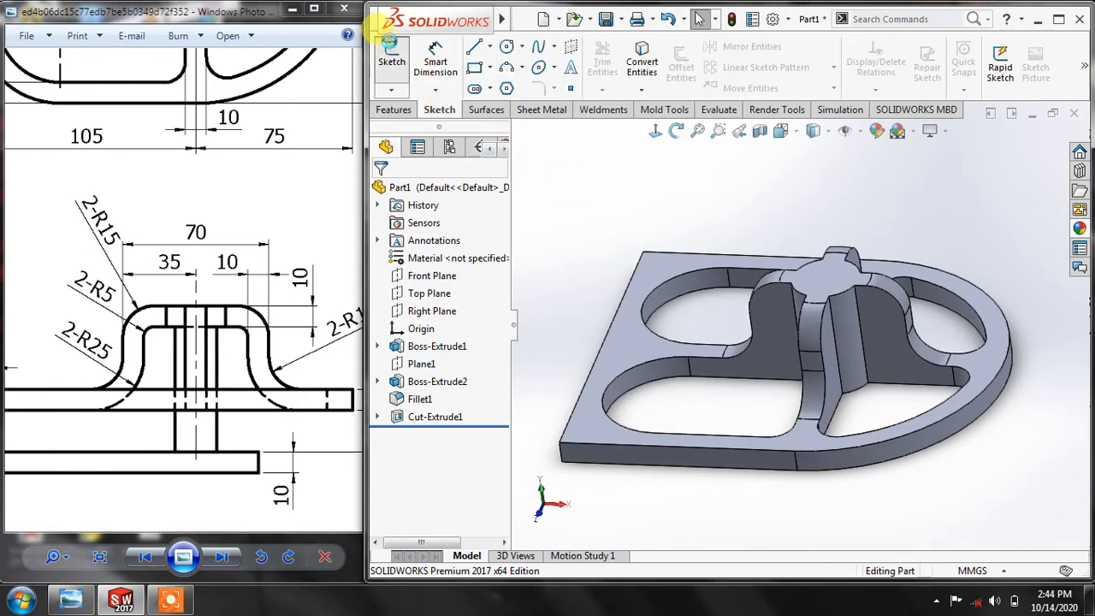
pyautogui.click(394, 54)
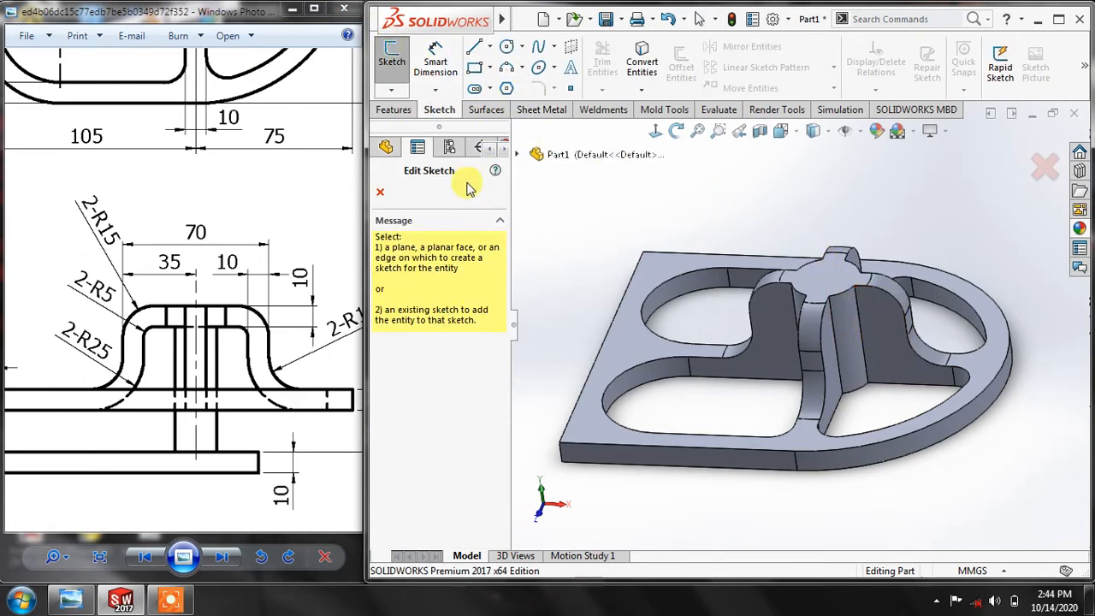
pyautogui.click(516, 155)
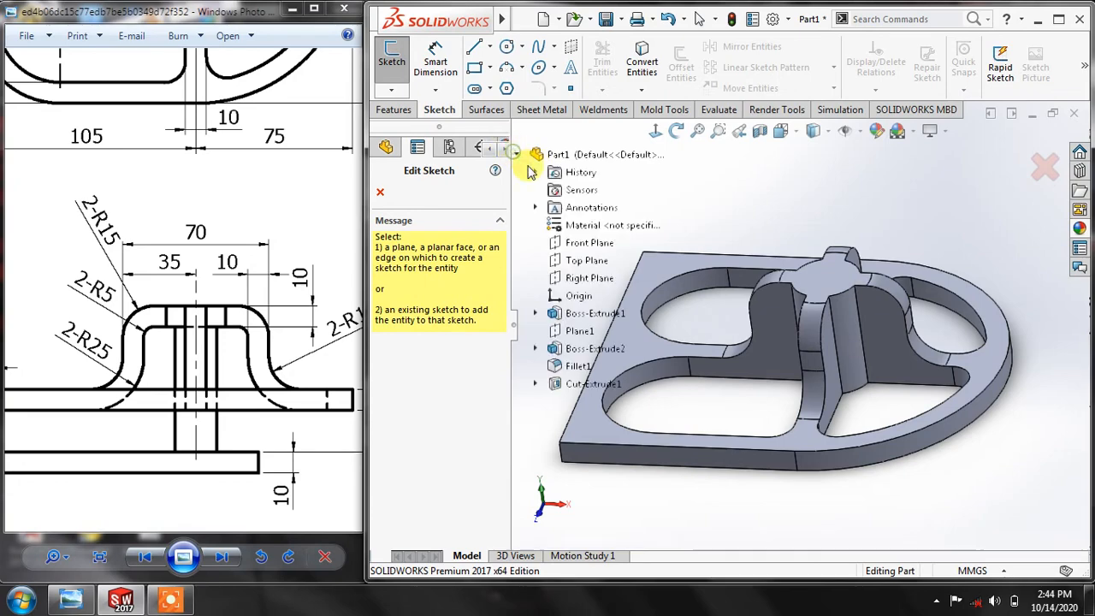
pyautogui.click(571, 243)
pyautogui.moveTo(700, 174)
pyautogui.mouseDown(button='middle')
pyautogui.moveTo(702, 265)
pyautogui.moveTo(704, 225)
pyautogui.moveTo(682, 160)
pyautogui.mouseUp(button='middle')
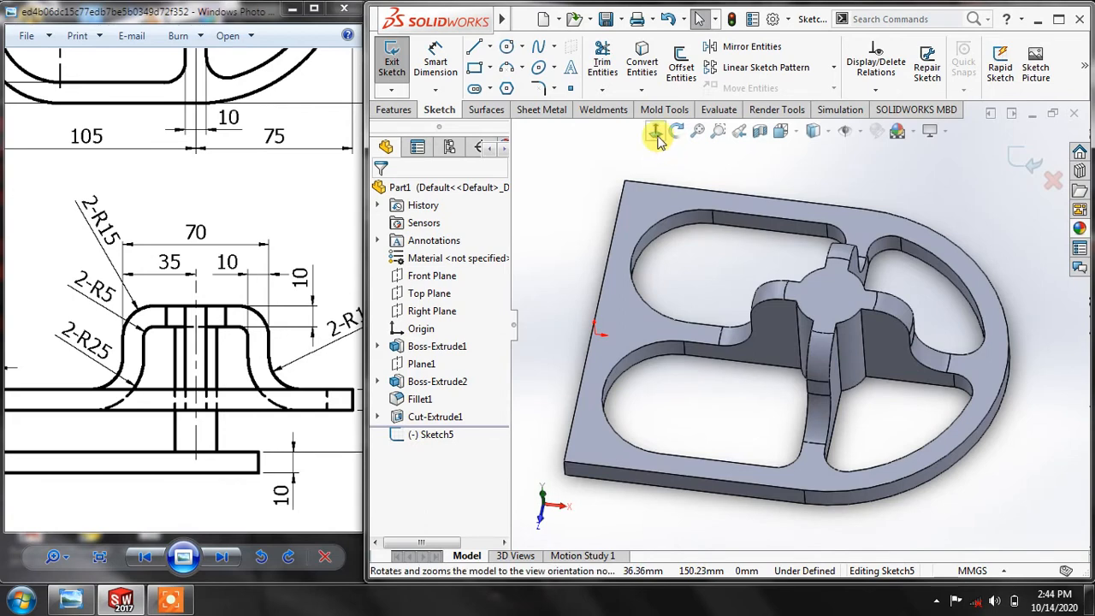
pyautogui.click(656, 131)
pyautogui.scroll(2, 978, 247)
pyautogui.scroll(-2, 978, 248)
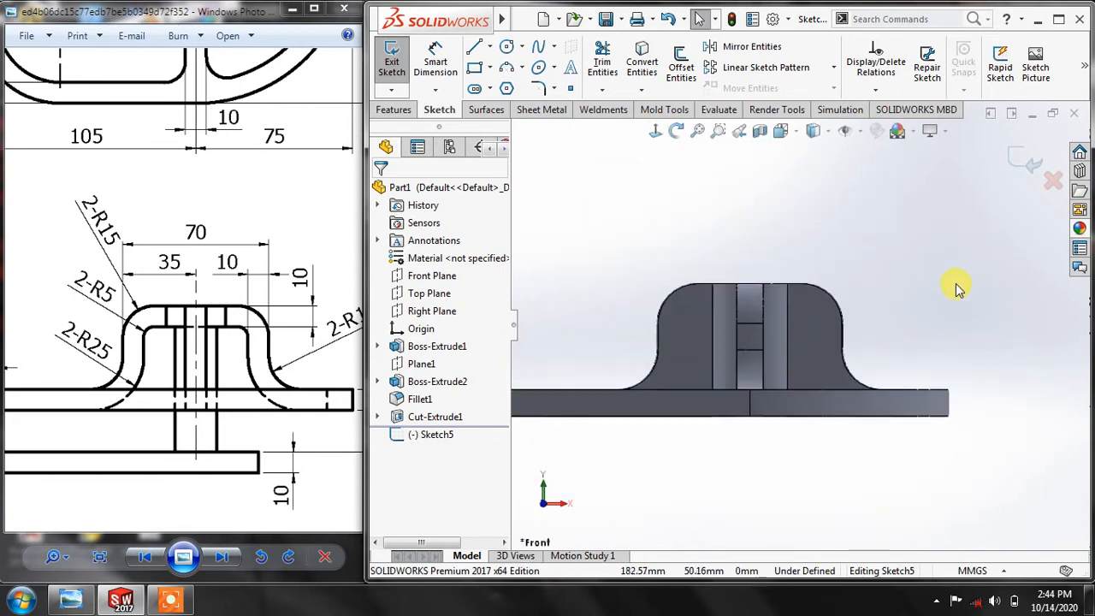
pyautogui.scroll(-1, 782, 399)
pyautogui.scroll(-1, 780, 398)
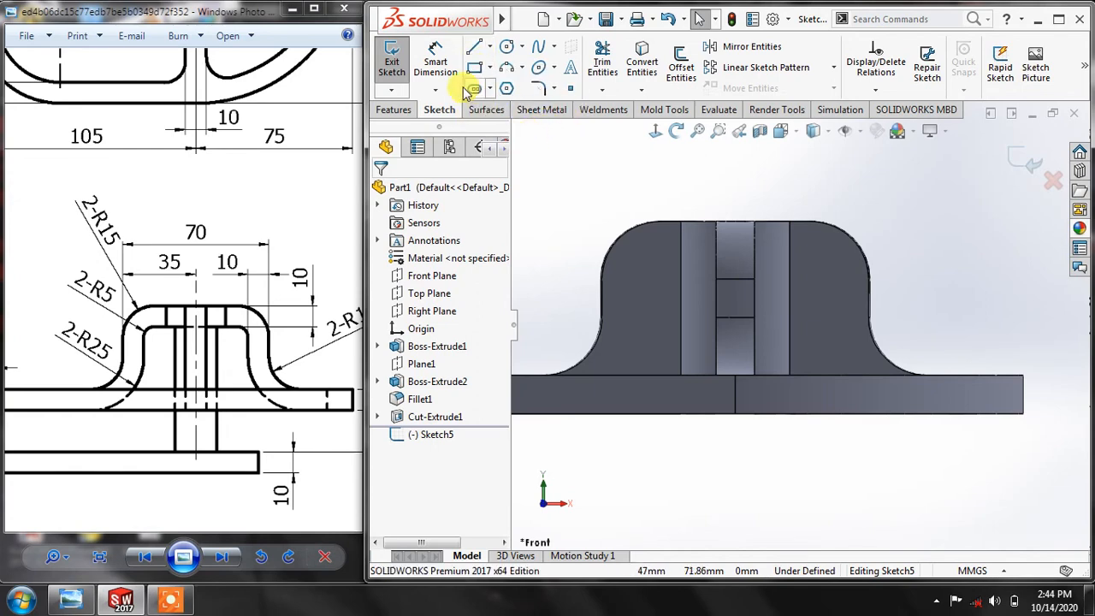
# Sketch a horizontal line along the plate's lower edge, from just right of the hub's centre to beyond the hub's right side
pyautogui.click(475, 47)
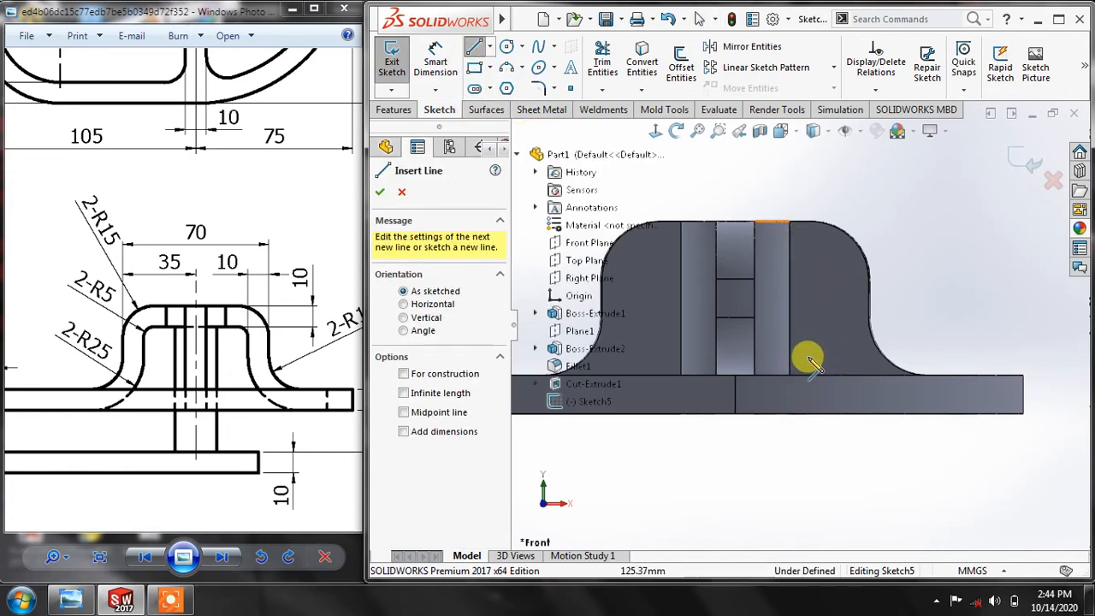
pyautogui.click(402, 193)
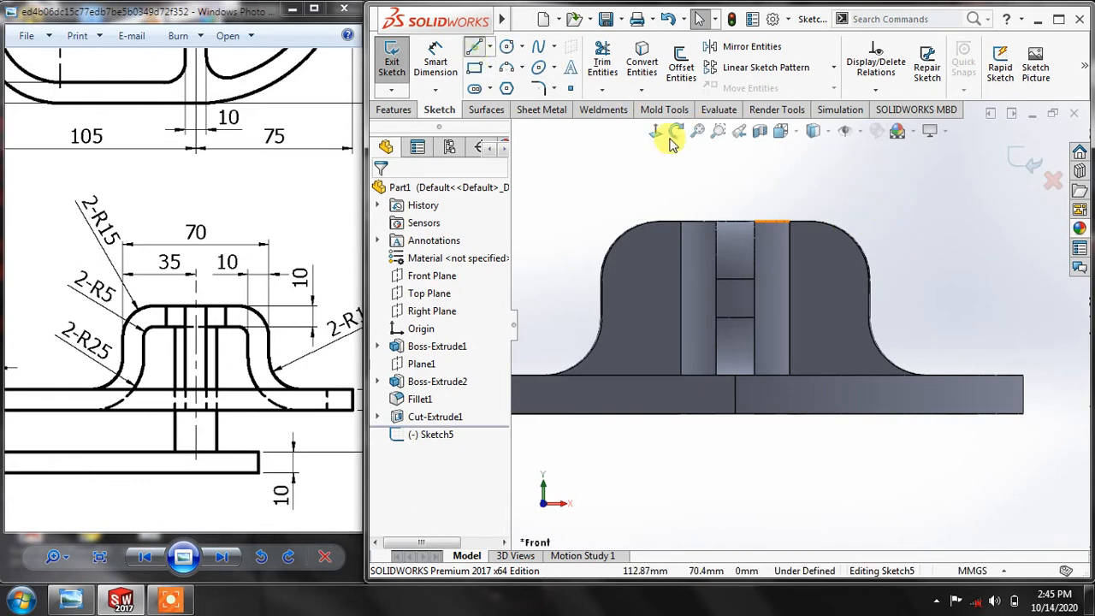
pyautogui.click(760, 414)
pyautogui.click(939, 415)
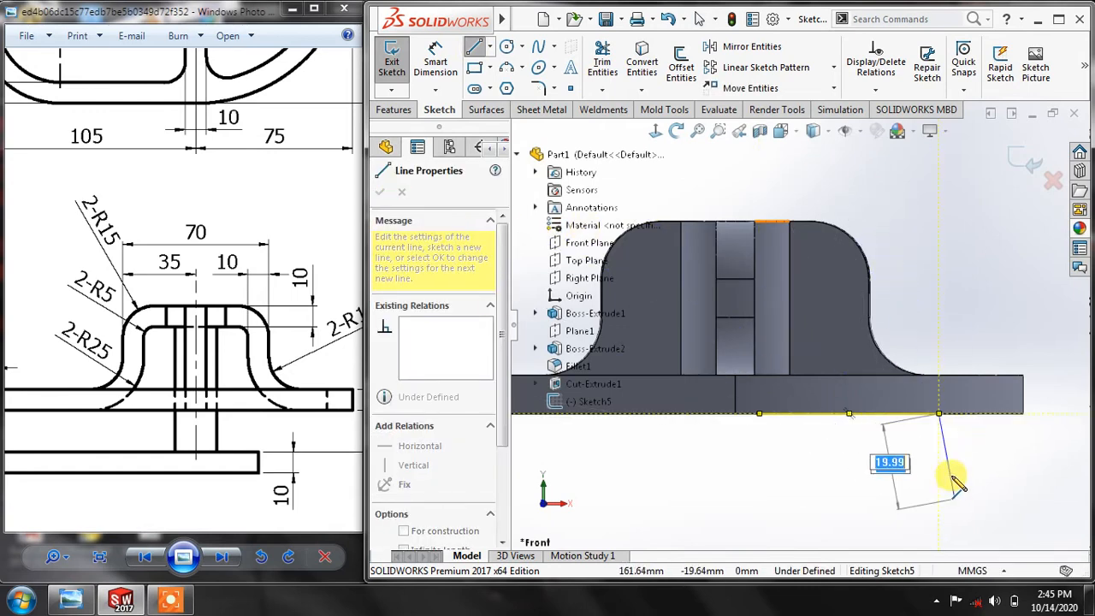
pyautogui.press('Escape')
pyautogui.click(380, 192)
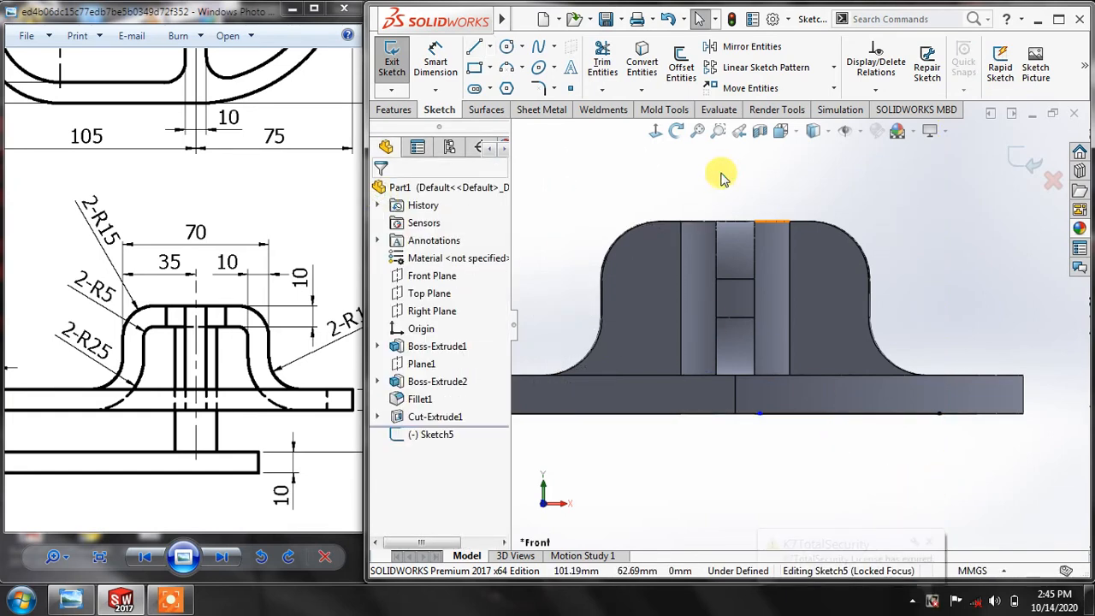
pyautogui.click(929, 539)
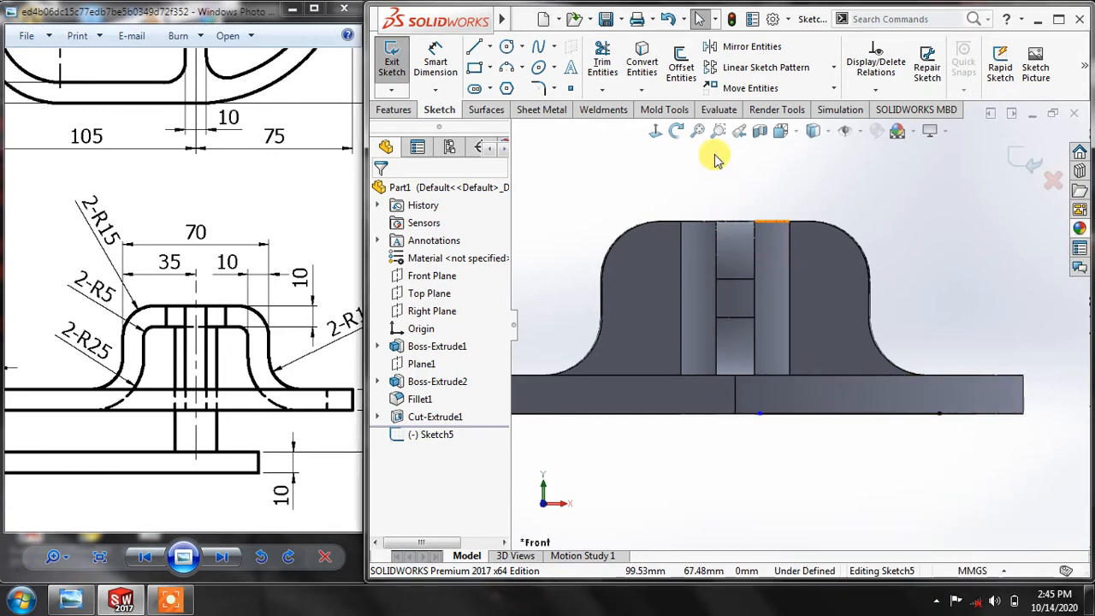
# Offset the hub's right-hand outline, from the upper fillet arc through the vertical edge to the lower fillet, 10 mm inward
pyautogui.click(680, 72)
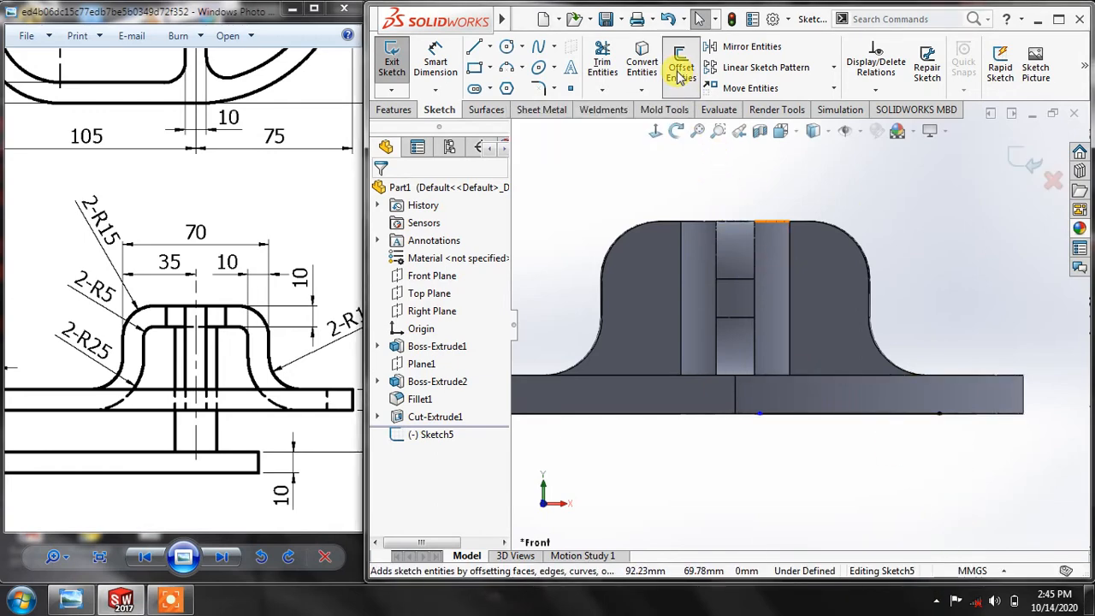
pyautogui.click(860, 242)
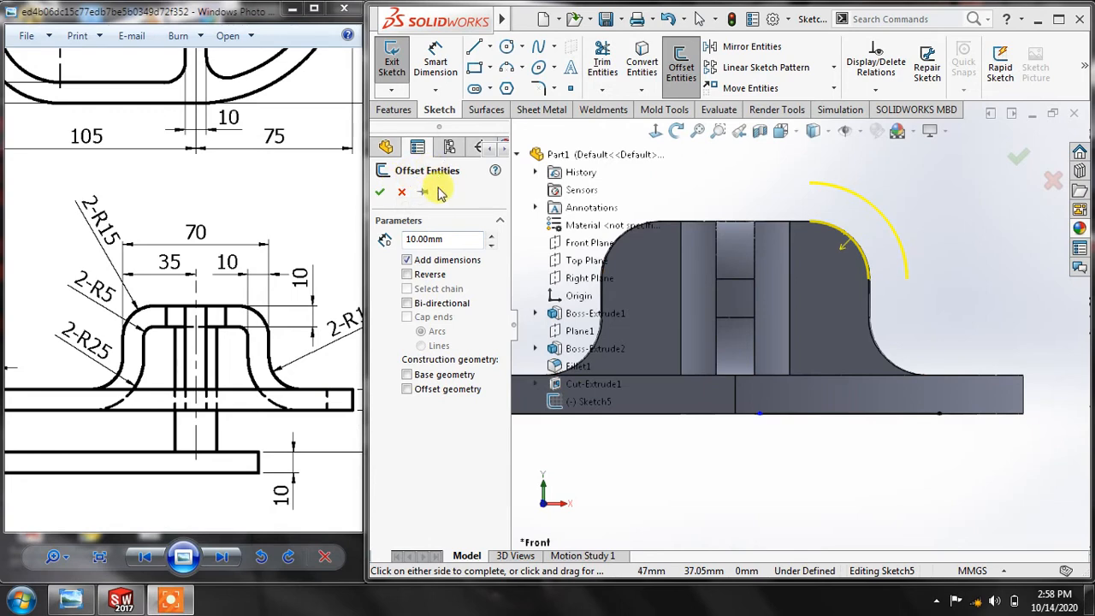
pyautogui.click(427, 275)
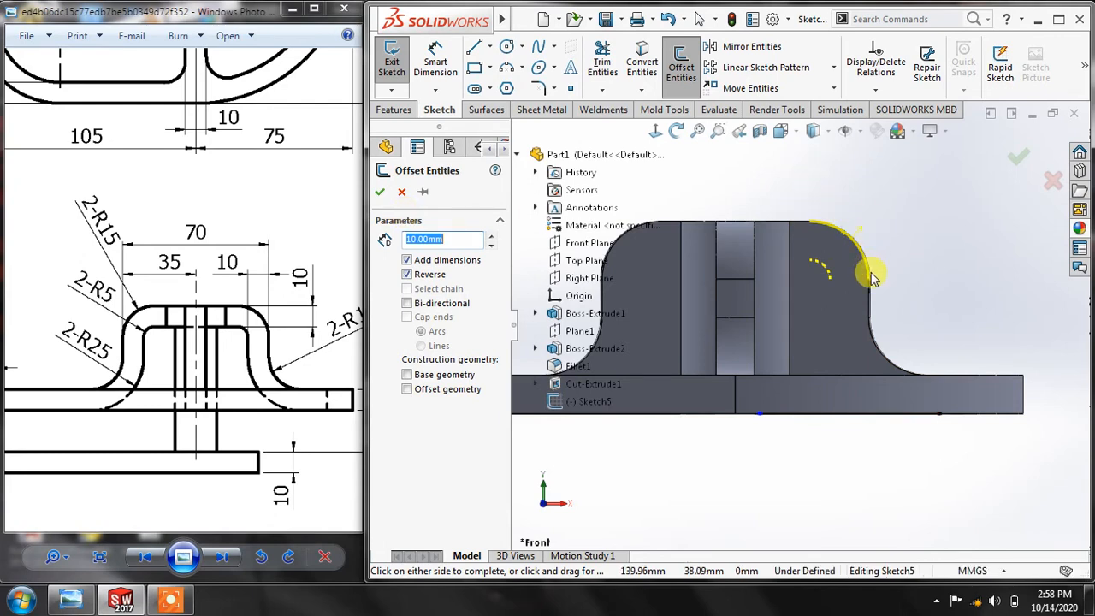
pyautogui.click(872, 299)
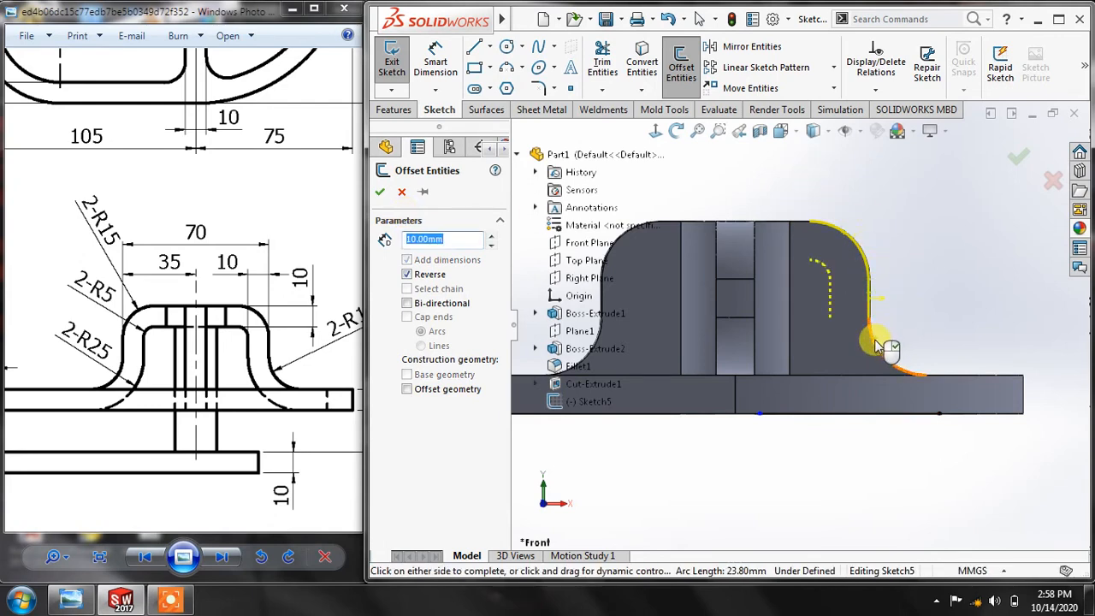
pyautogui.click(380, 192)
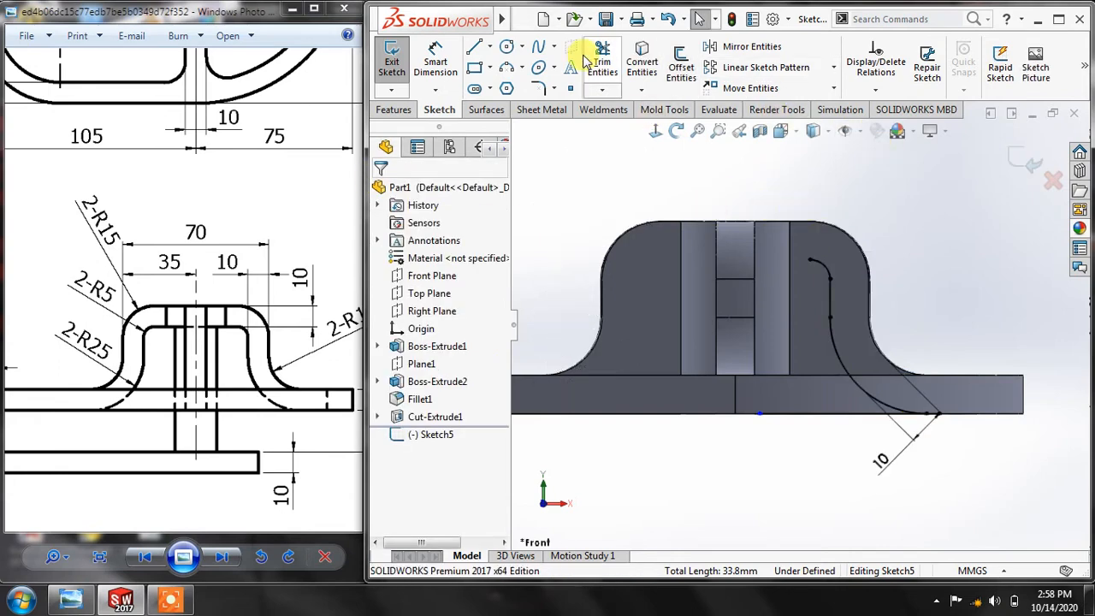
# Sketch a horizontal line inward from the offset arc's upper end and a vertical line down to the plate's lower edge
pyautogui.click(476, 47)
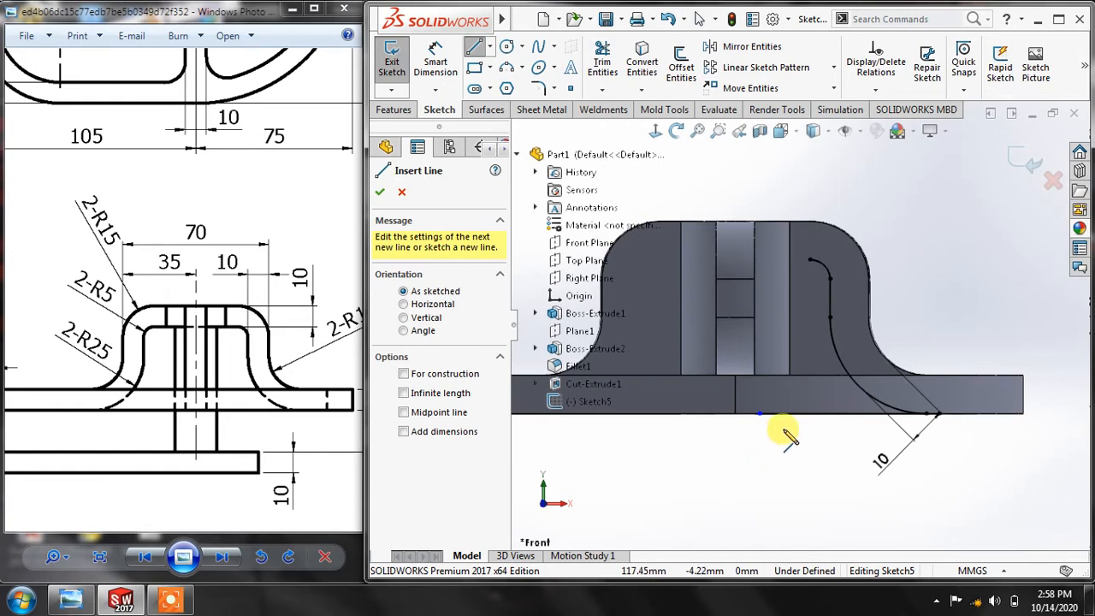
pyautogui.click(819, 271)
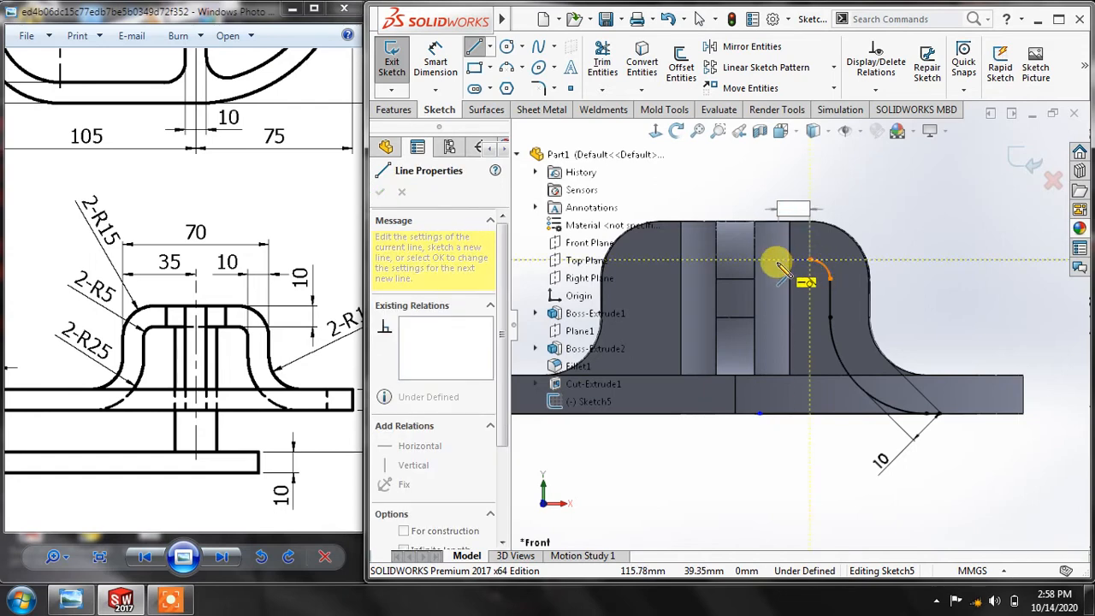
pyautogui.click(772, 261)
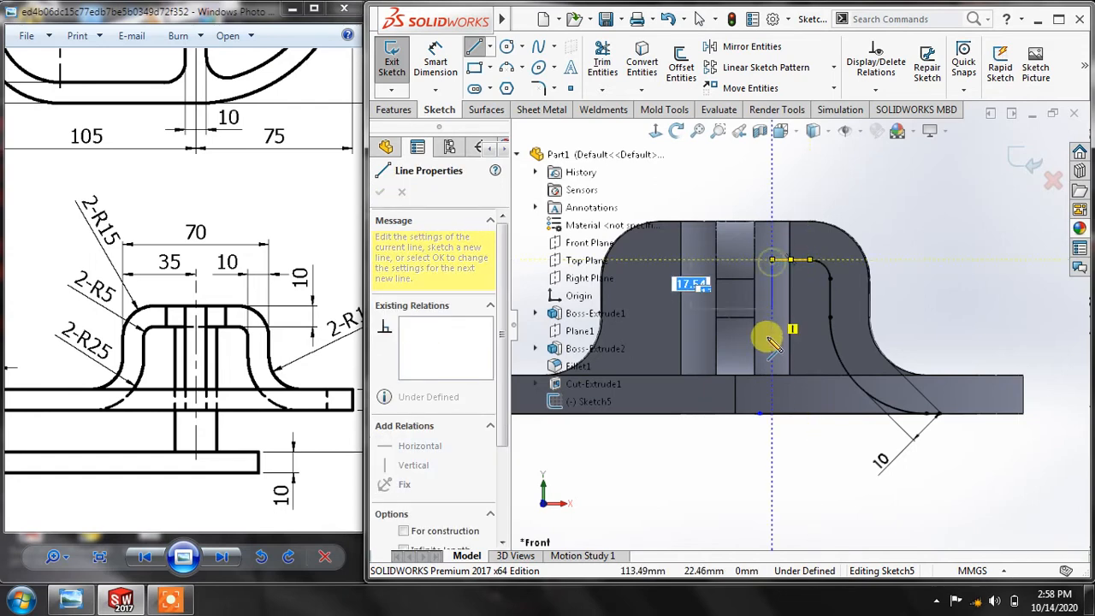
pyautogui.doubleClick(773, 416)
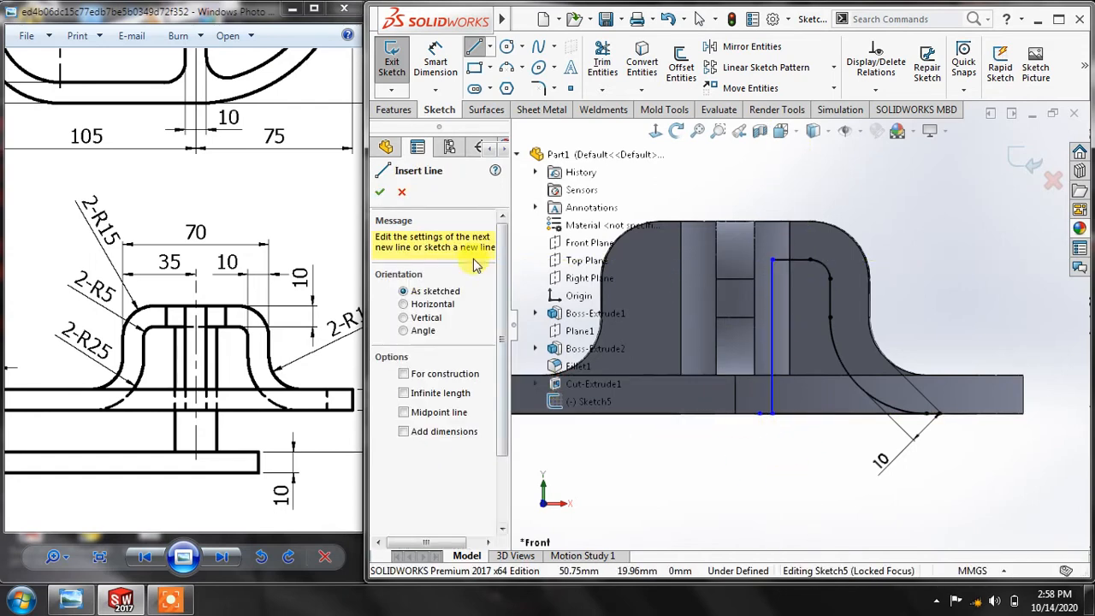
pyautogui.click(381, 193)
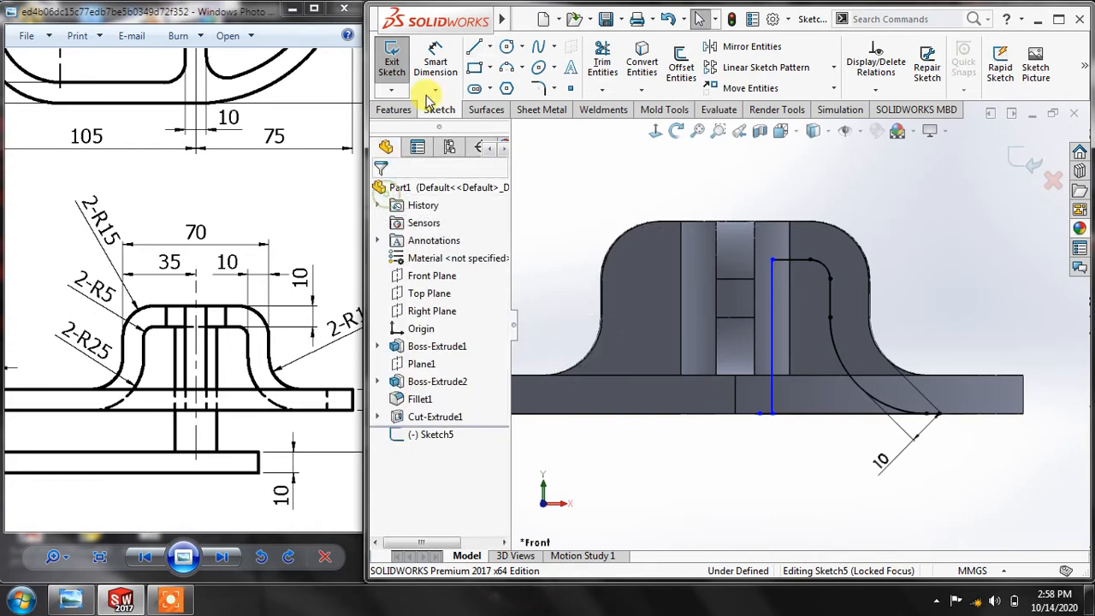
# Trim the excess of the lower horizontal line that extends beyond the closed profile
pyautogui.click(601, 53)
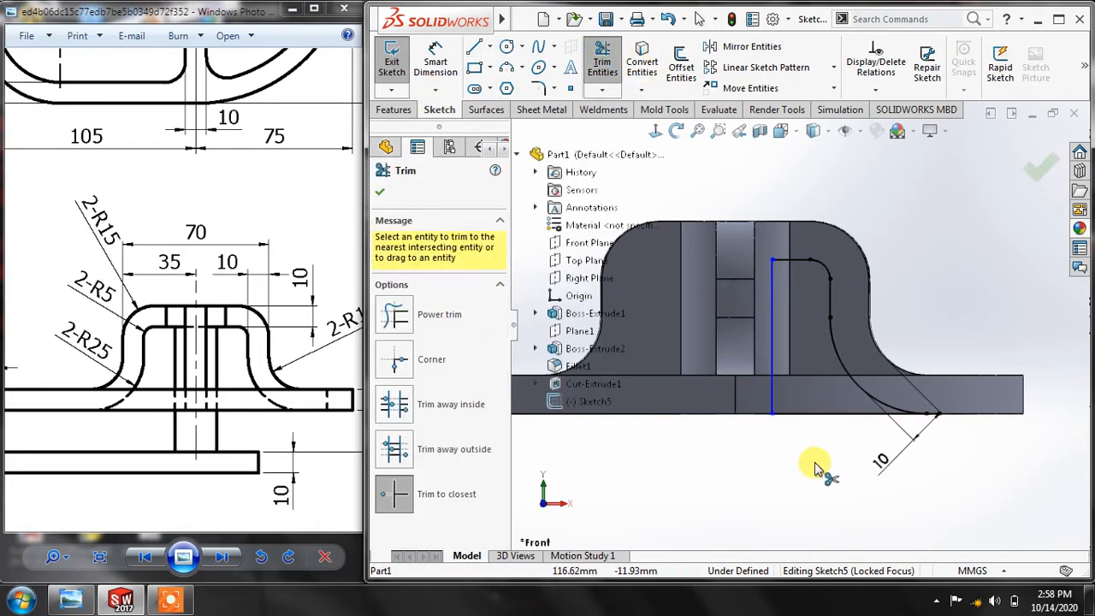
pyautogui.scroll(-3, 933, 415)
pyautogui.scroll(-3, 948, 386)
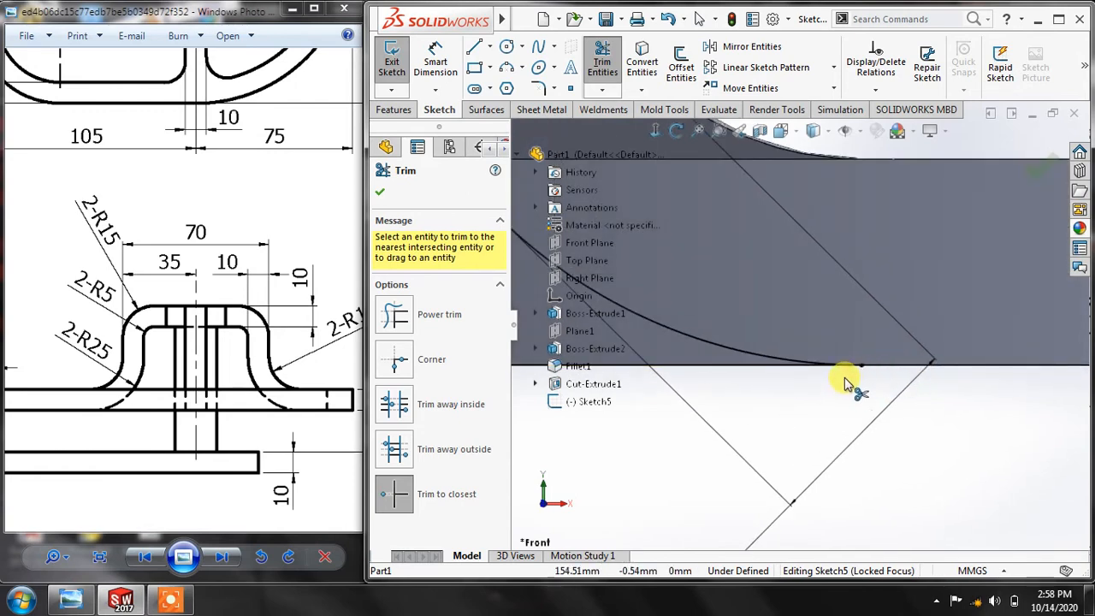
pyautogui.scroll(8, 762, 381)
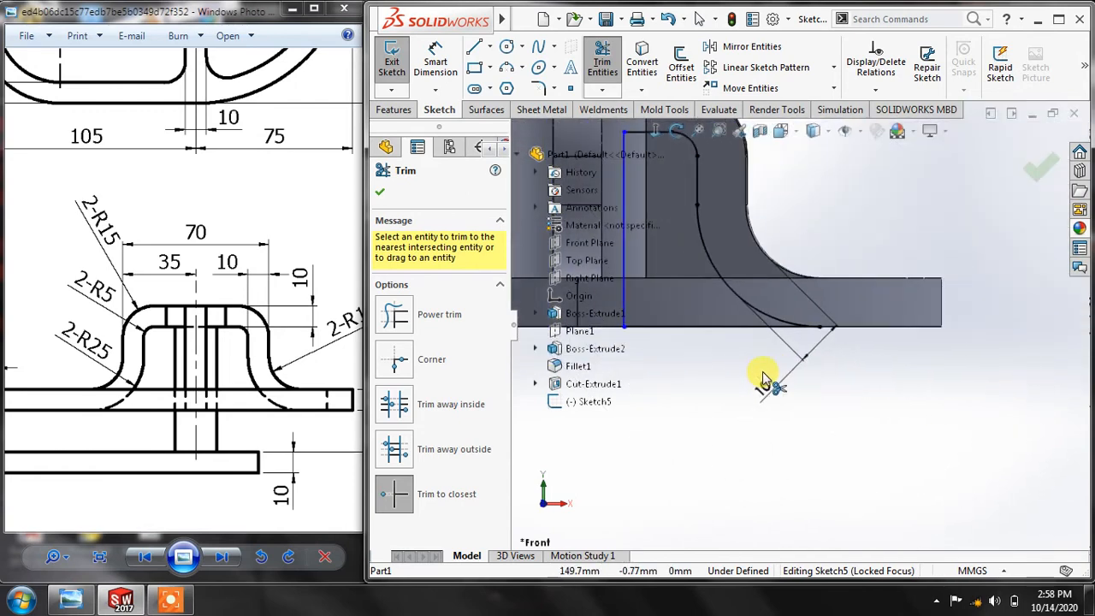
pyautogui.scroll(-2, 693, 187)
pyautogui.click(380, 192)
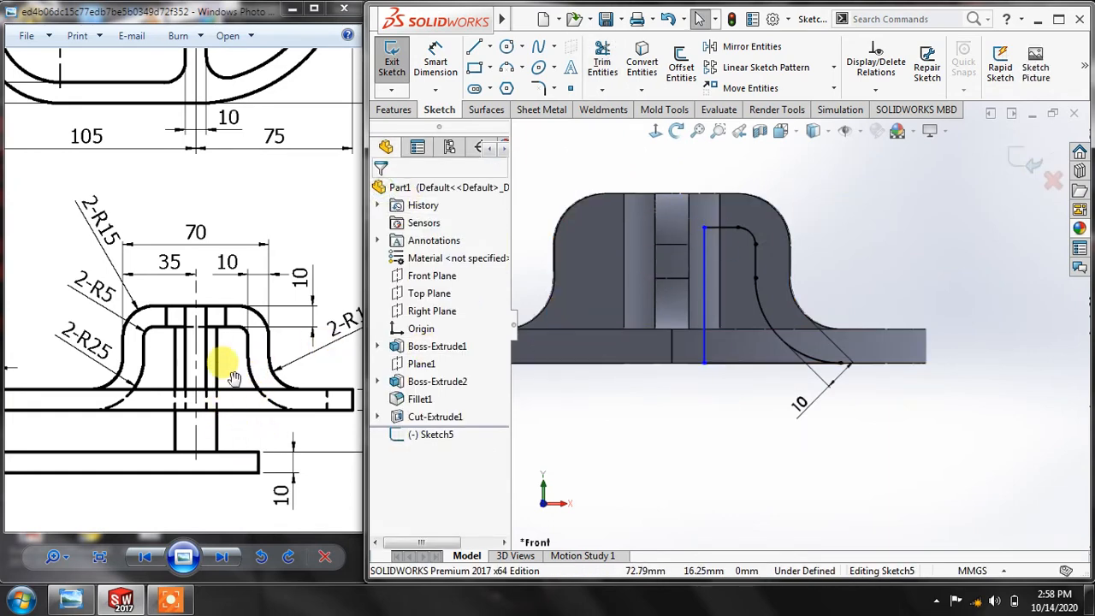
# Check the central boss in the reference drawing and dimension the profile's vertical line 10 mm from the hub's centre
pyautogui.moveTo(220, 240)
pyautogui.mouseDown()
pyautogui.moveTo(227, 400)
pyautogui.moveTo(214, 245)
pyautogui.mouseUp()
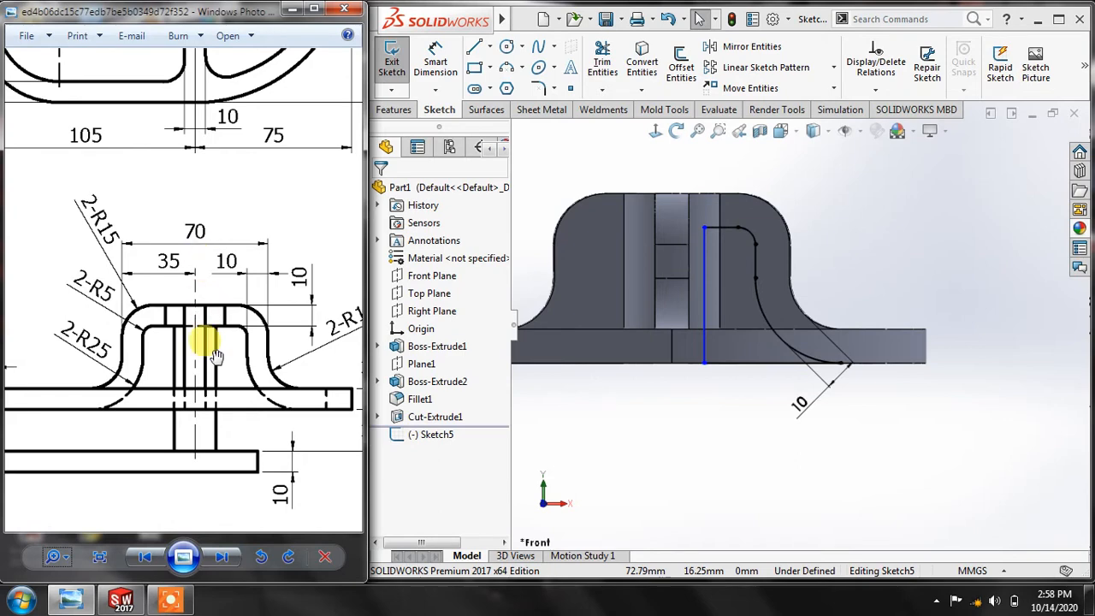
pyautogui.scroll(5, 225, 214)
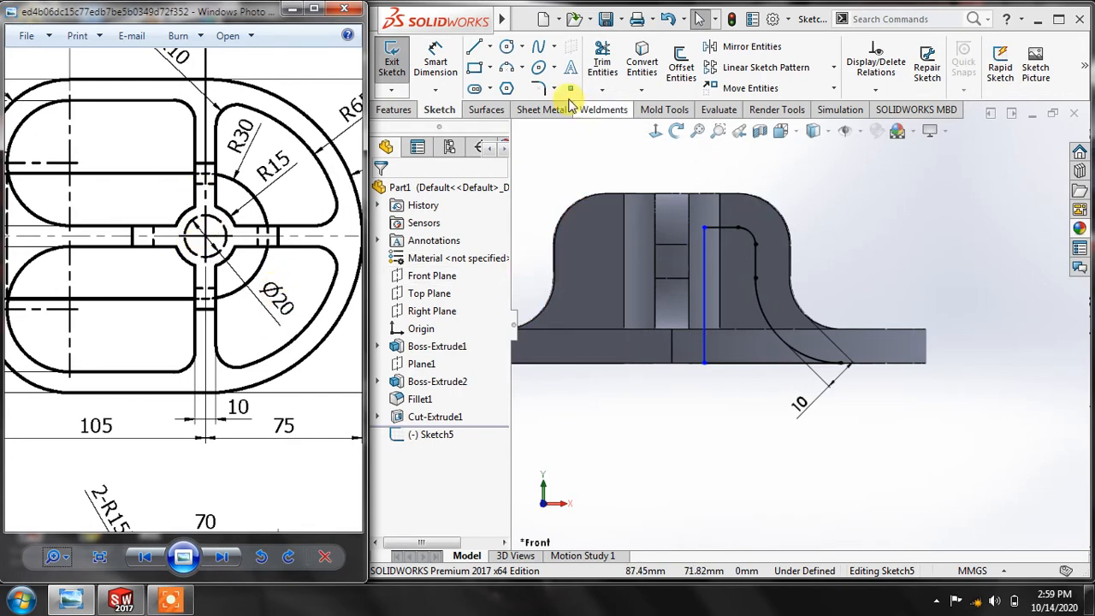
pyautogui.click(449, 62)
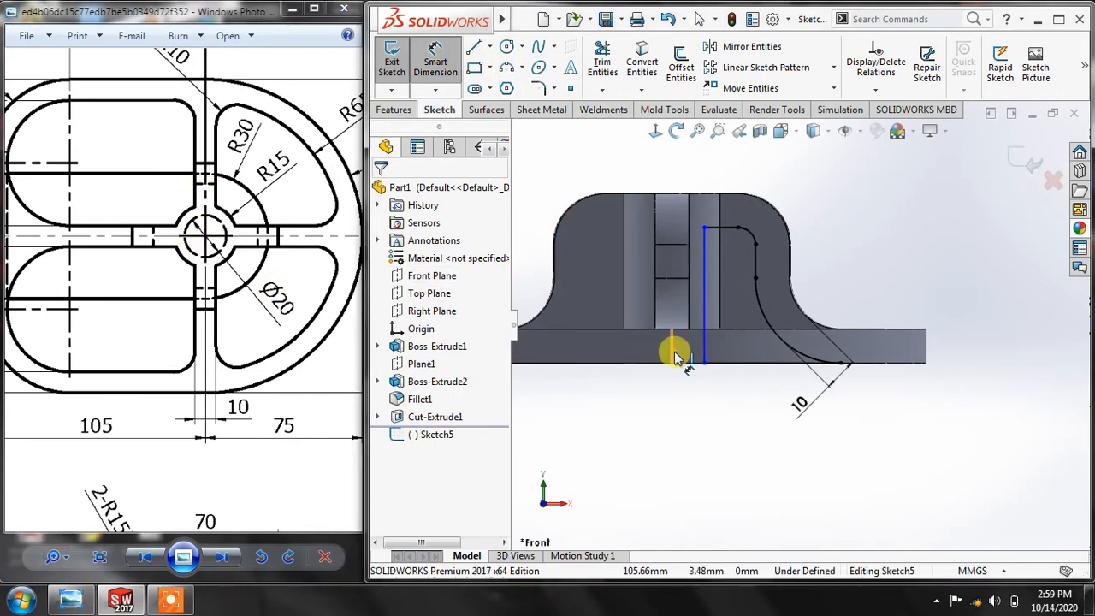
pyautogui.click(703, 343)
pyautogui.click(673, 352)
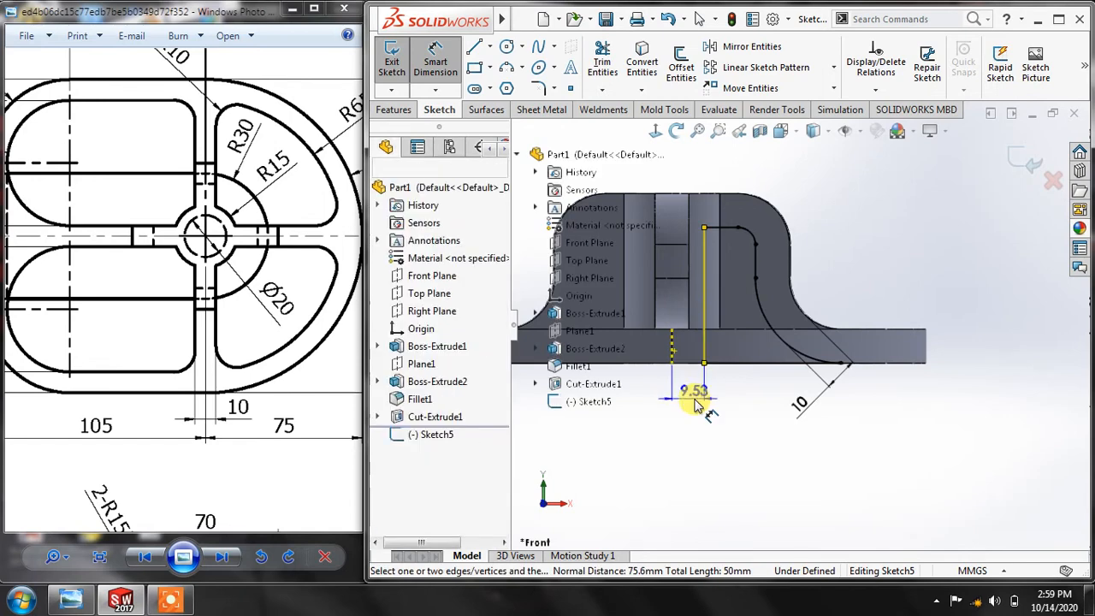
pyautogui.click(698, 398)
pyautogui.write('10')
pyautogui.press('Return')
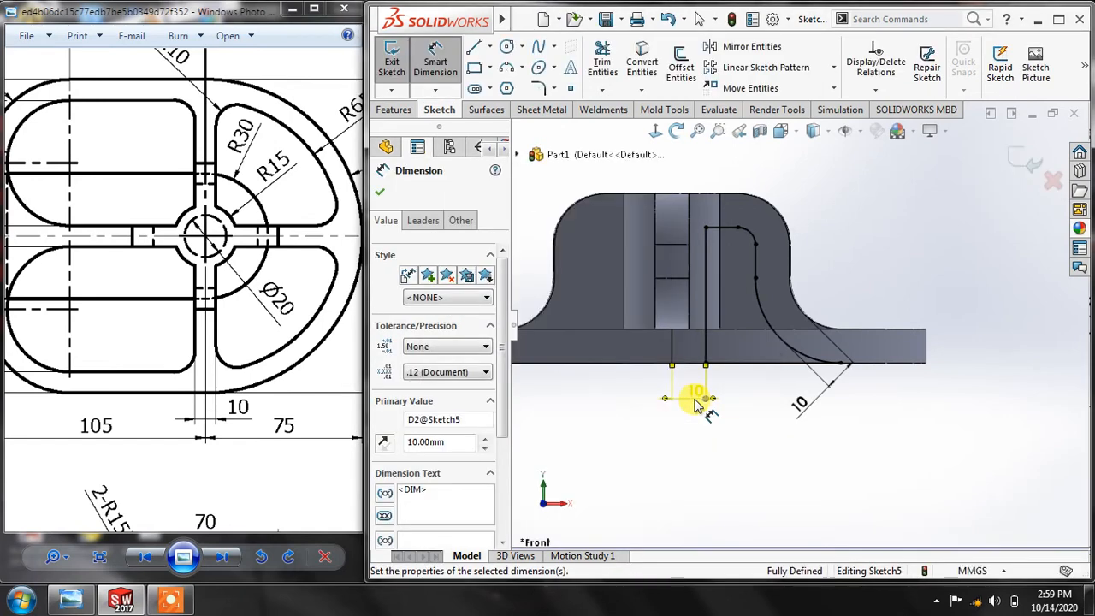
pyautogui.click(379, 192)
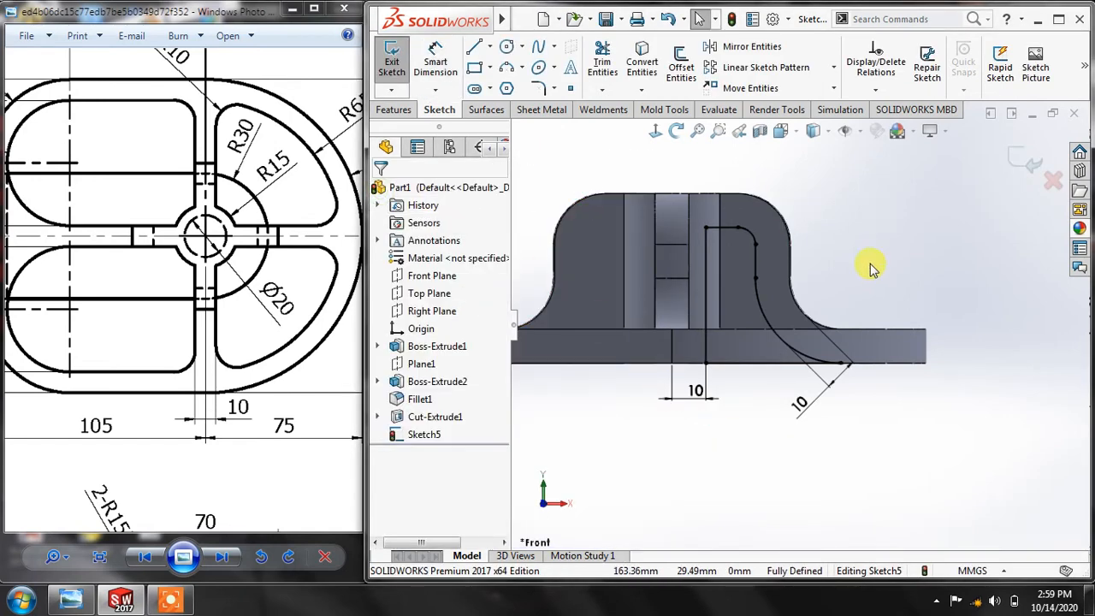
# Sketch a vertical centerline through the hub's centre, from the plate's lower edge to above the hub's top
pyautogui.click(489, 46)
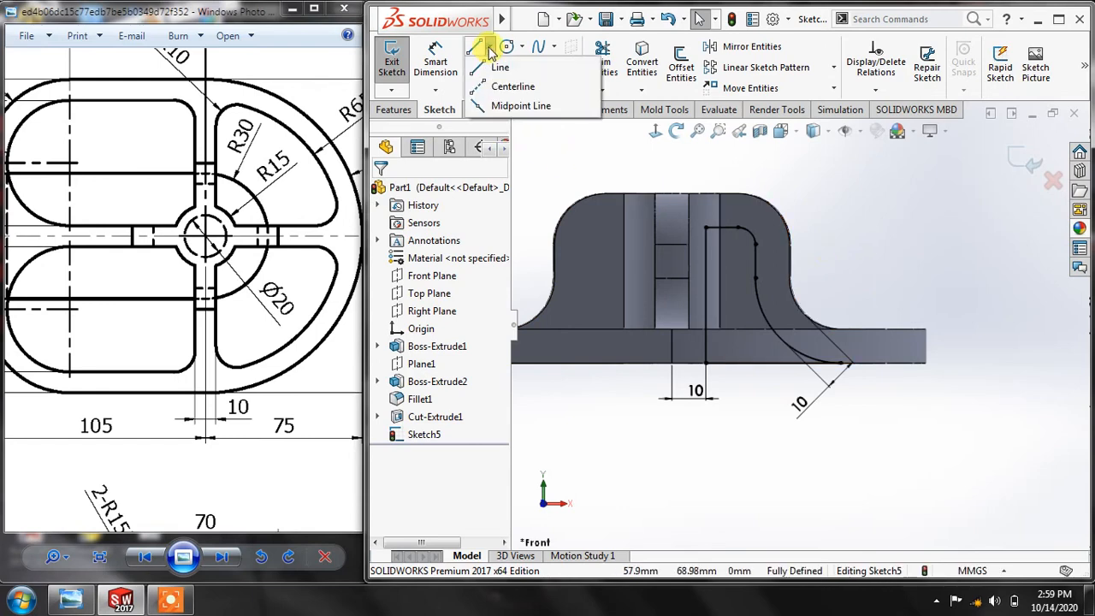
pyautogui.click(509, 84)
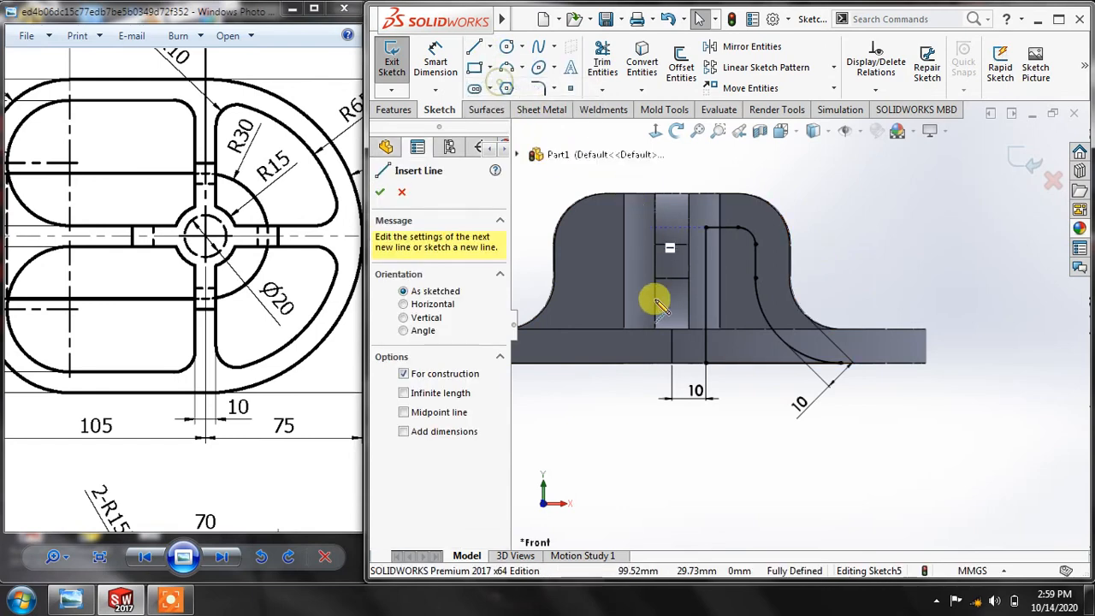
pyautogui.click(673, 364)
pyautogui.click(672, 171)
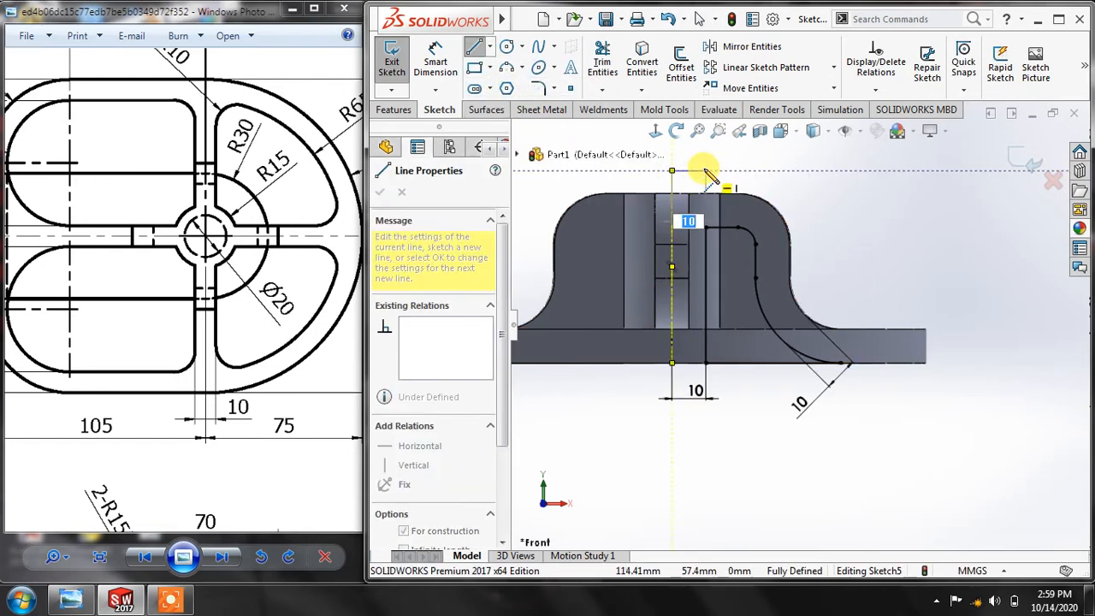
pyautogui.doubleClick(707, 174)
pyautogui.click(381, 196)
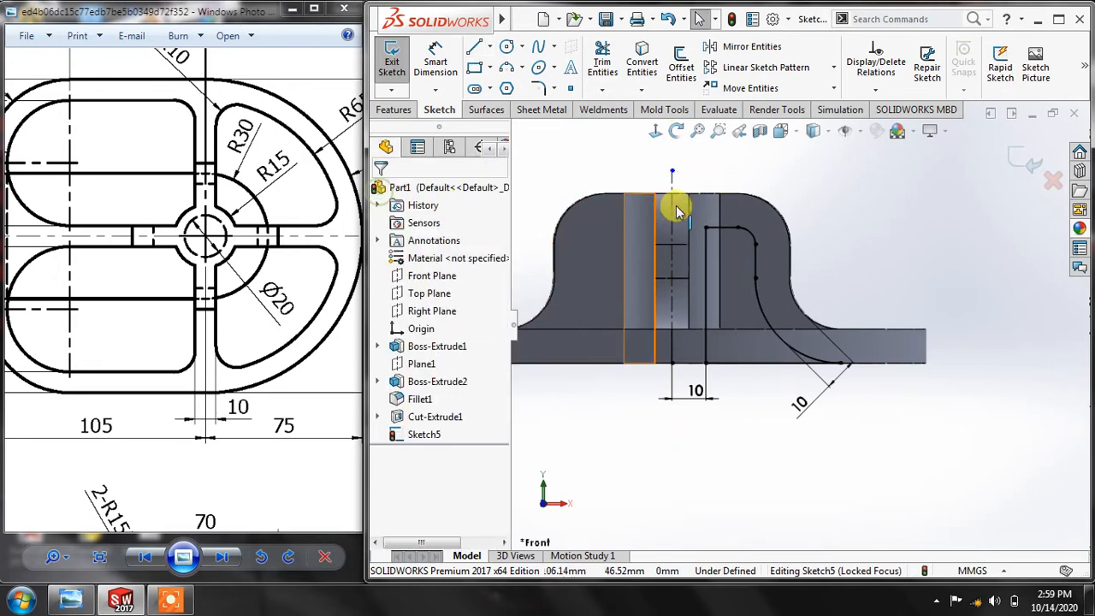
# Close the sketch and revolve-cut the profile 360 degrees about the vertical centerline to hollow out the hub
pyautogui.scroll(-1, 717, 173)
pyautogui.scroll(2, 717, 174)
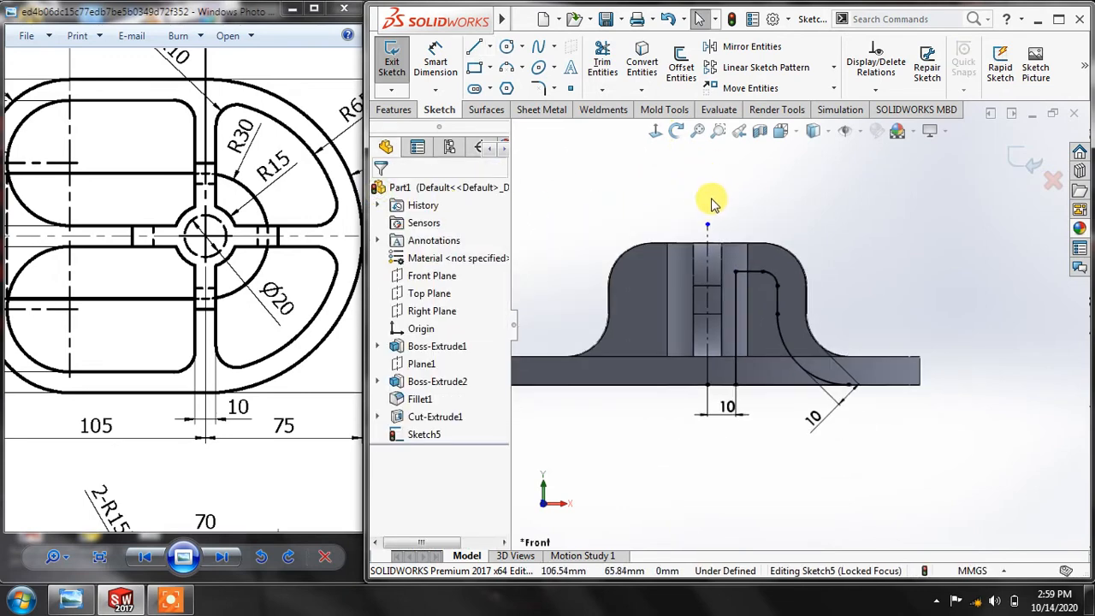
pyautogui.moveTo(709, 200); pyautogui.dragTo(689, 224, button='middle')
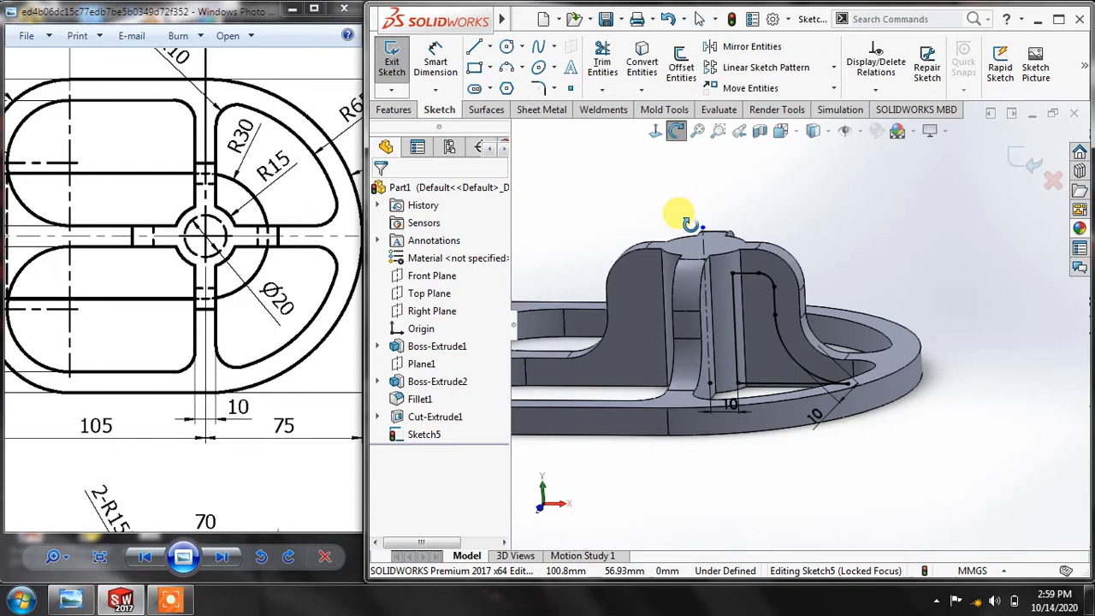
pyautogui.click(1032, 163)
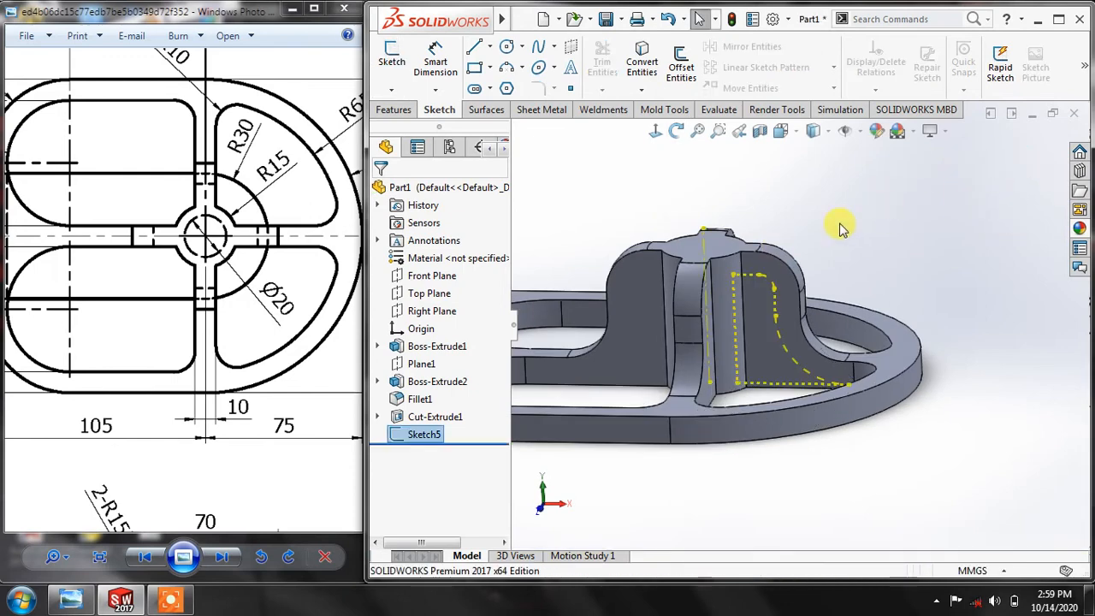
pyautogui.moveTo(840, 227)
pyautogui.mouseDown(button='middle')
pyautogui.moveTo(833, 237)
pyautogui.moveTo(830, 228)
pyautogui.mouseUp(button='middle')
pyautogui.click(399, 113)
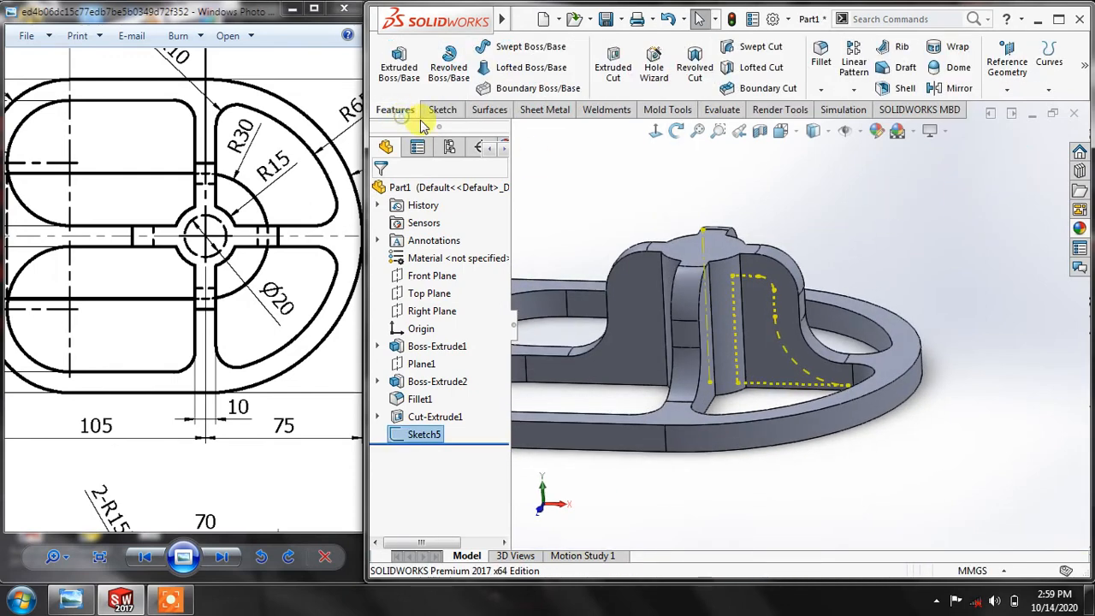
pyautogui.click(695, 77)
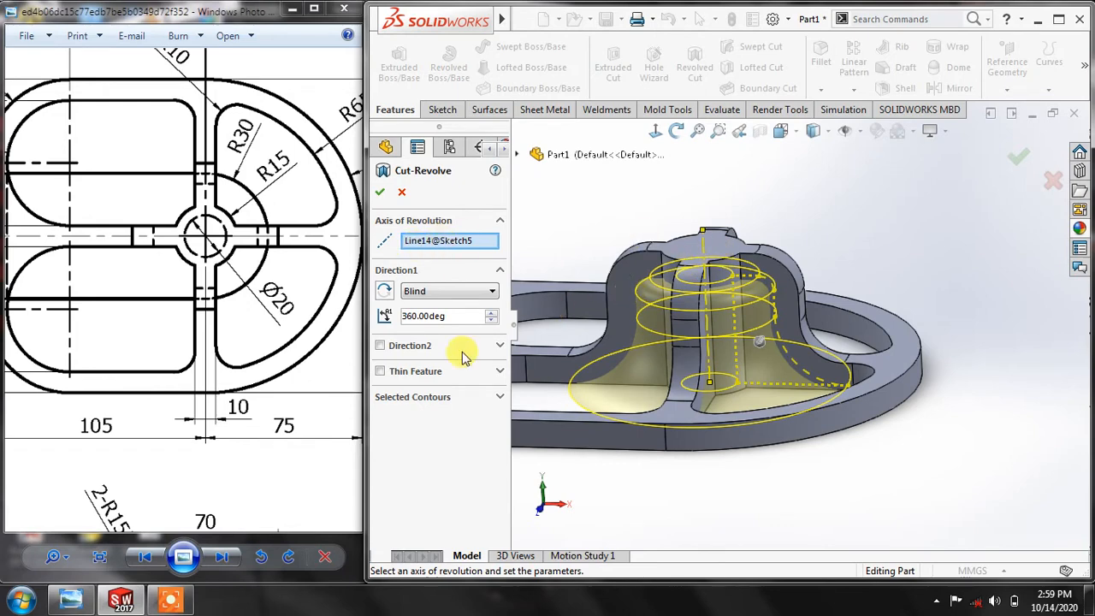
pyautogui.click(381, 191)
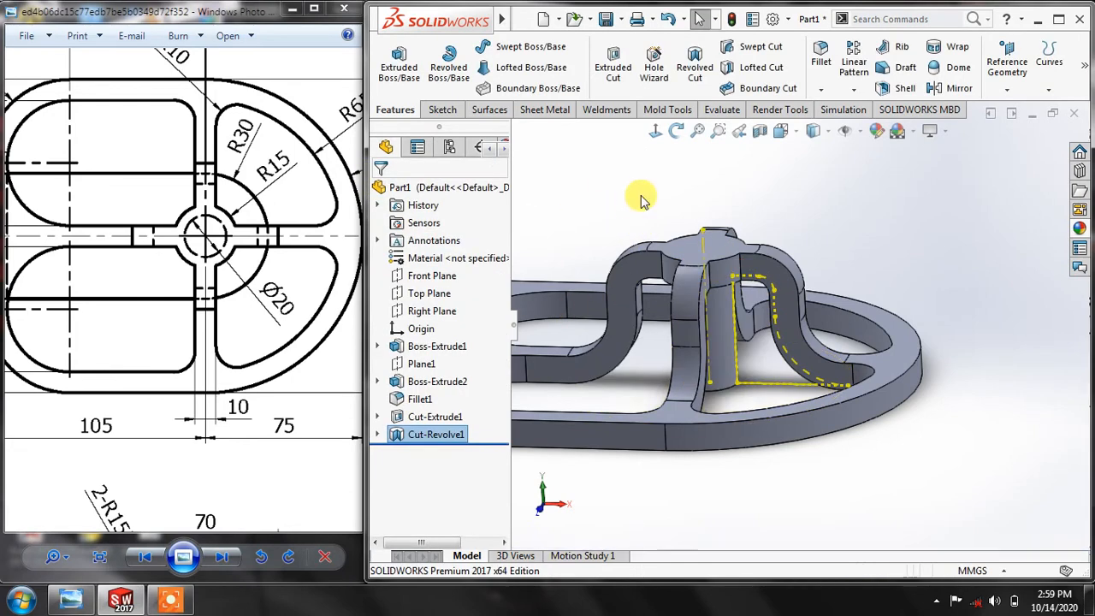
pyautogui.moveTo(628, 210); pyautogui.dragTo(745, 211, button='middle')
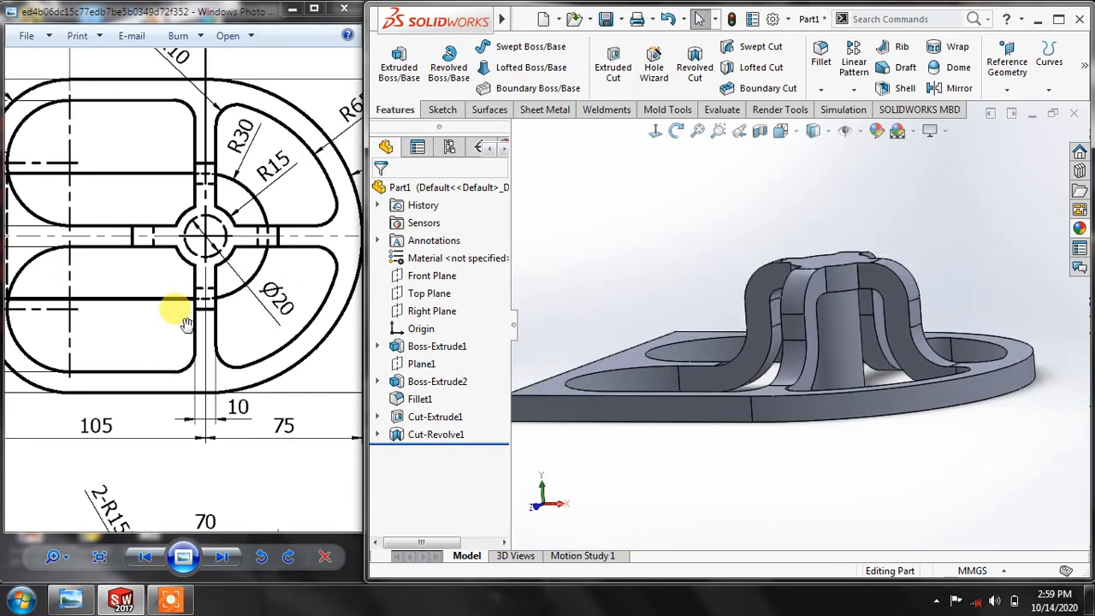
# Examine the reference drawing's front view for the lower base, its end wall, thicknesses and the gap beneath the plate
pyautogui.scroll(-5, 186, 310)
pyautogui.moveTo(224, 356); pyautogui.dragTo(159, 359)
pyautogui.moveTo(283, 368); pyautogui.dragTo(167, 374)
pyautogui.moveTo(269, 374); pyautogui.dragTo(97, 378)
pyautogui.moveTo(238, 386); pyautogui.dragTo(359, 376)
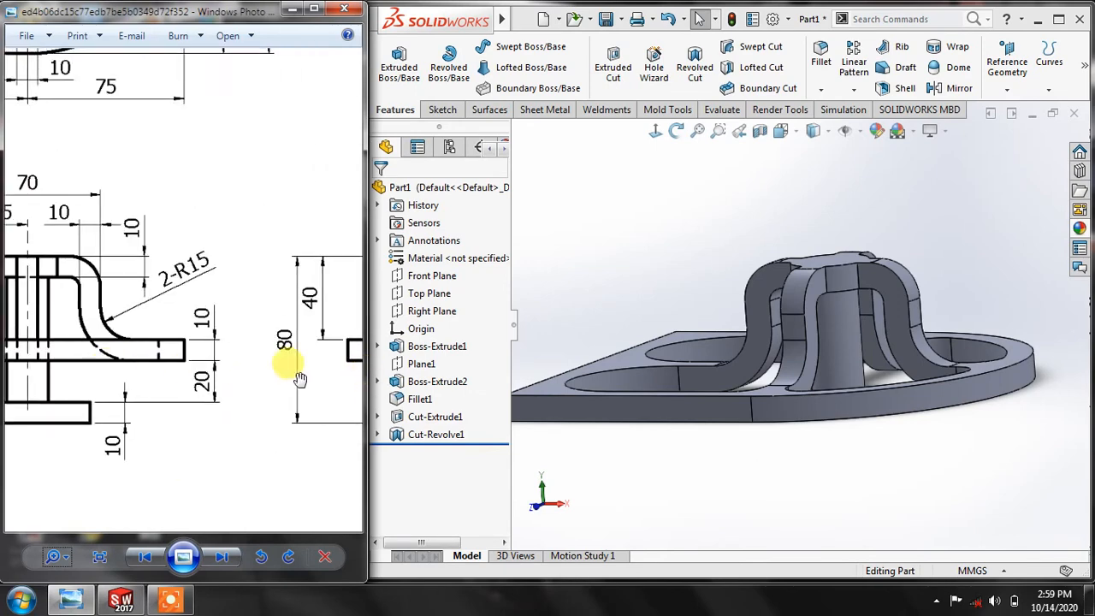
pyautogui.moveTo(294, 372); pyautogui.dragTo(411, 373)
pyautogui.moveTo(148, 376)
pyautogui.mouseDown()
pyautogui.moveTo(174, 377)
pyautogui.moveTo(130, 327)
pyautogui.mouseUp()
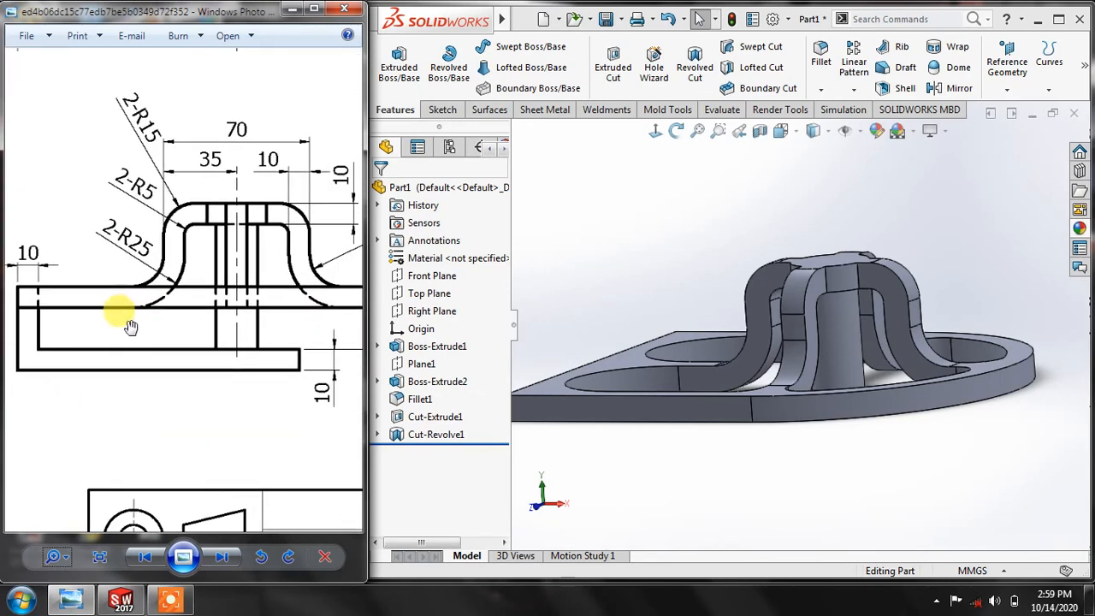
pyautogui.scroll(-3, 128, 312)
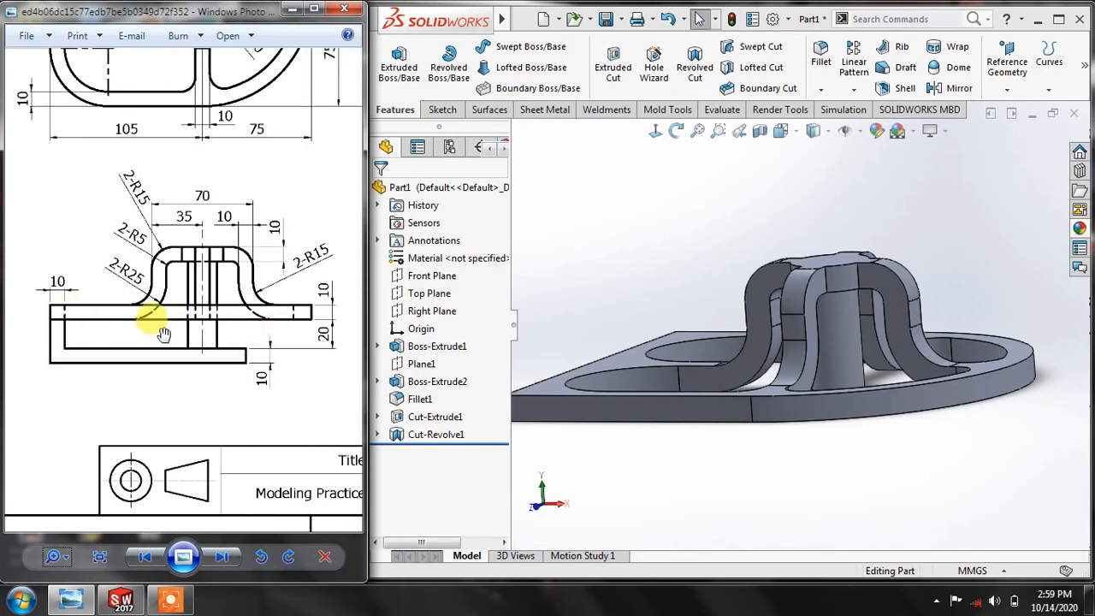
# On the Front Plane, sketch a vertical line about 36 mm down from the origin and a horizontal line about 94 mm long from its lower end
pyautogui.moveTo(623, 333); pyautogui.dragTo(641, 306, button='middle')
pyautogui.click(432, 278)
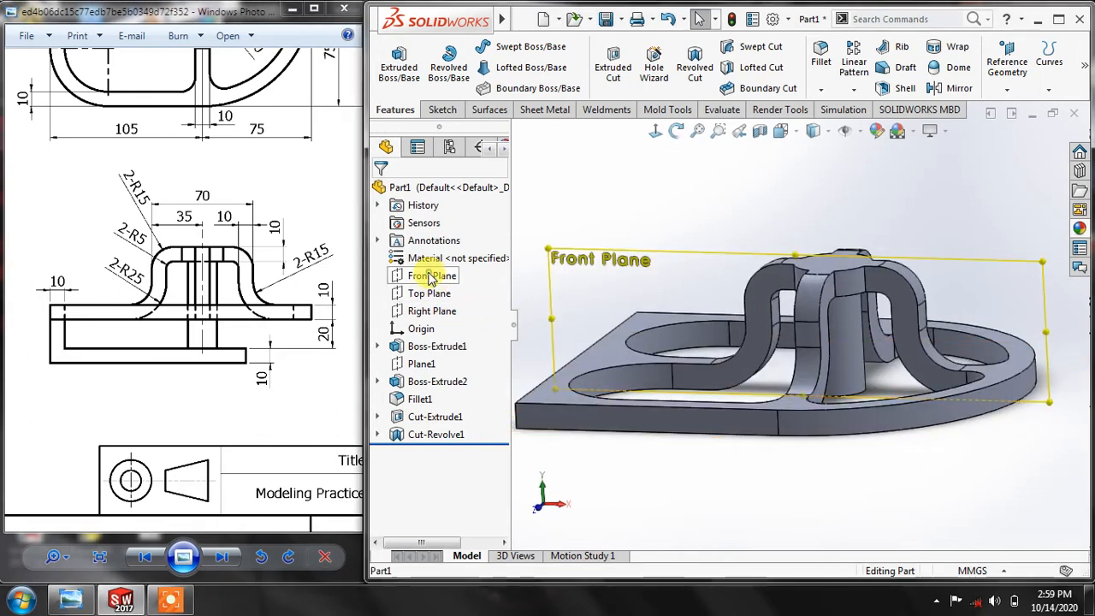
pyautogui.click(445, 240)
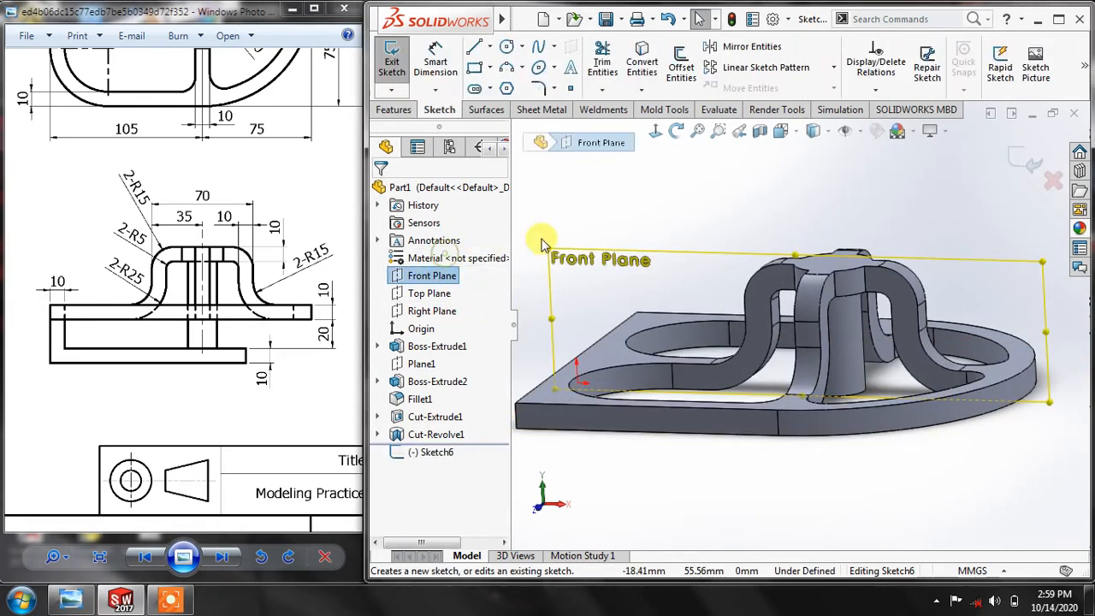
pyautogui.click(656, 132)
pyautogui.scroll(-2, 587, 428)
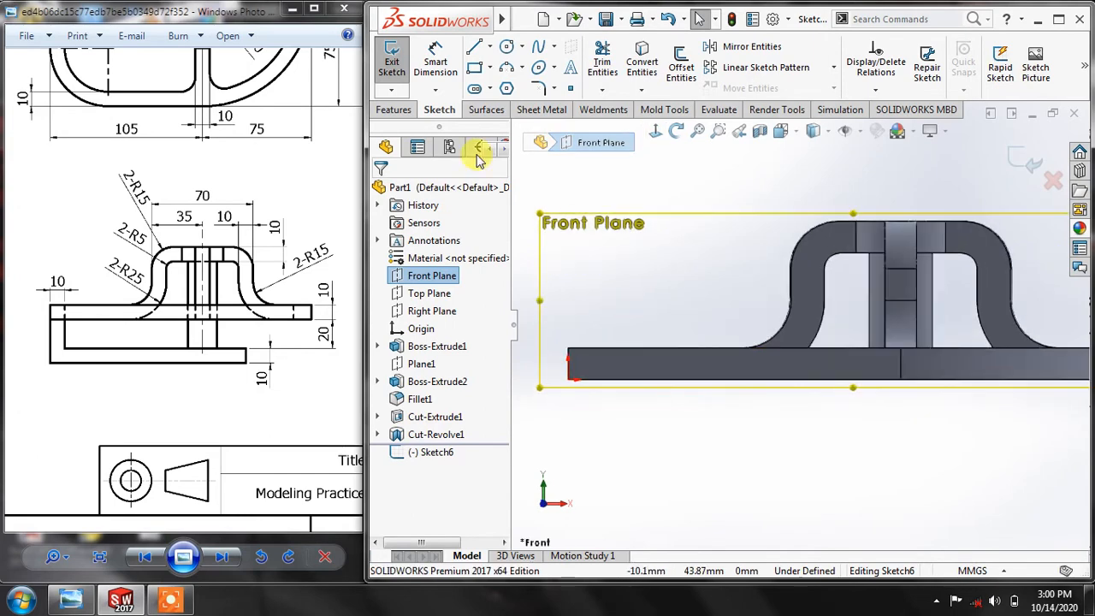
pyautogui.click(475, 48)
pyautogui.click(568, 361)
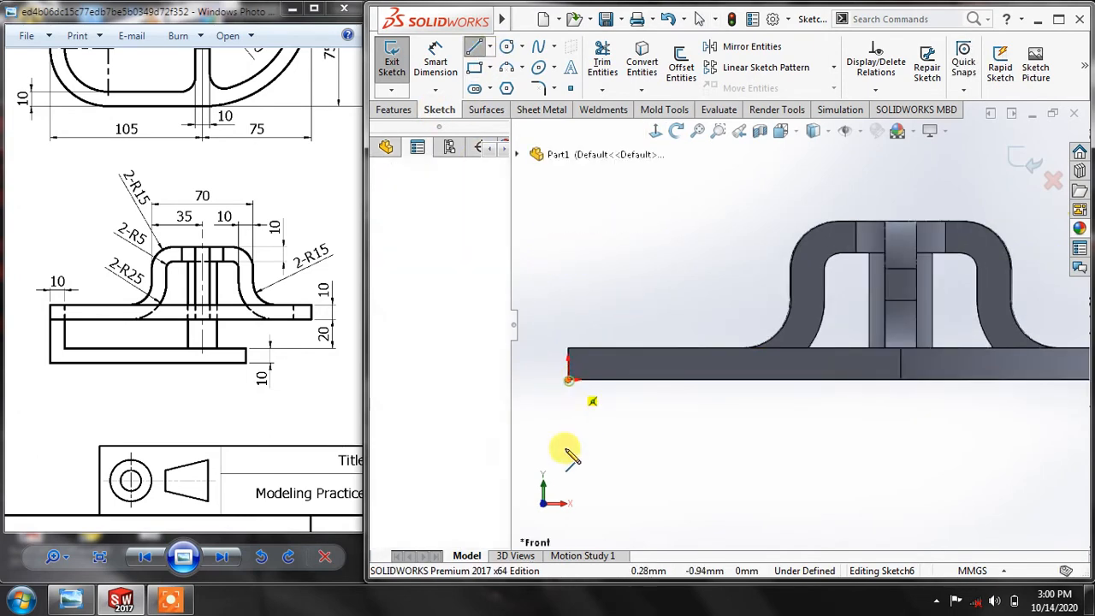
pyautogui.click(568, 493)
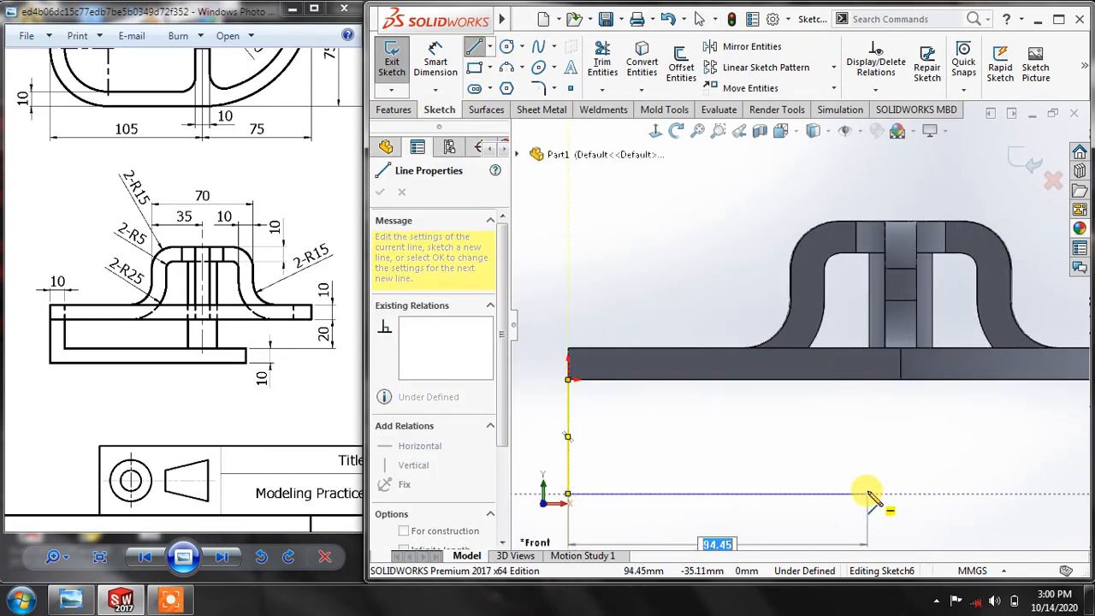
pyautogui.rightClick(860, 411)
pyautogui.click(863, 423)
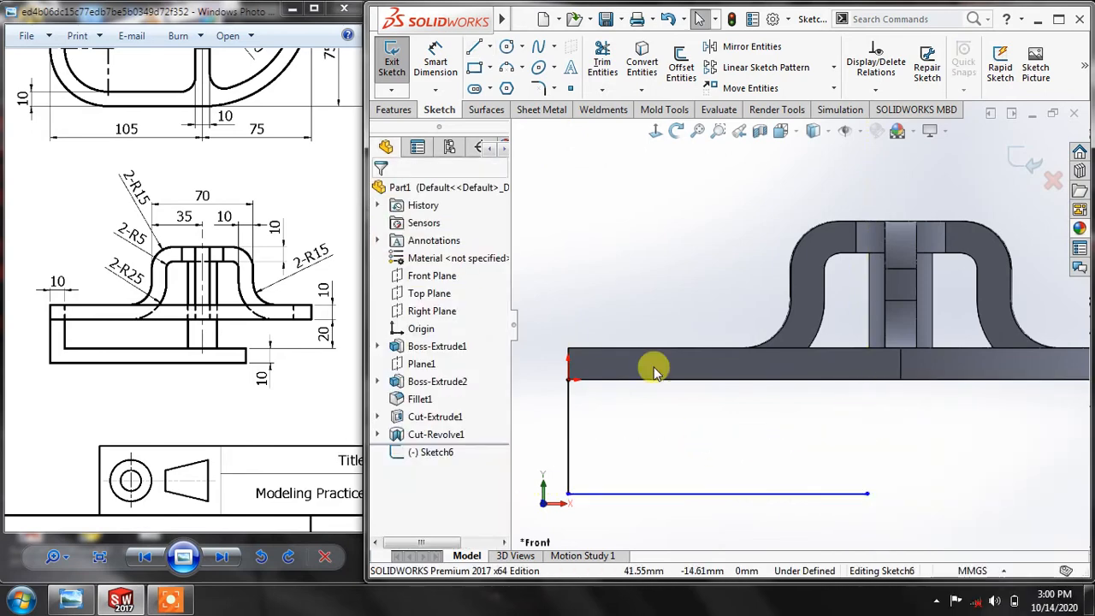
# Dimension the vertical line below the plate to 30 mm
pyautogui.click(441, 67)
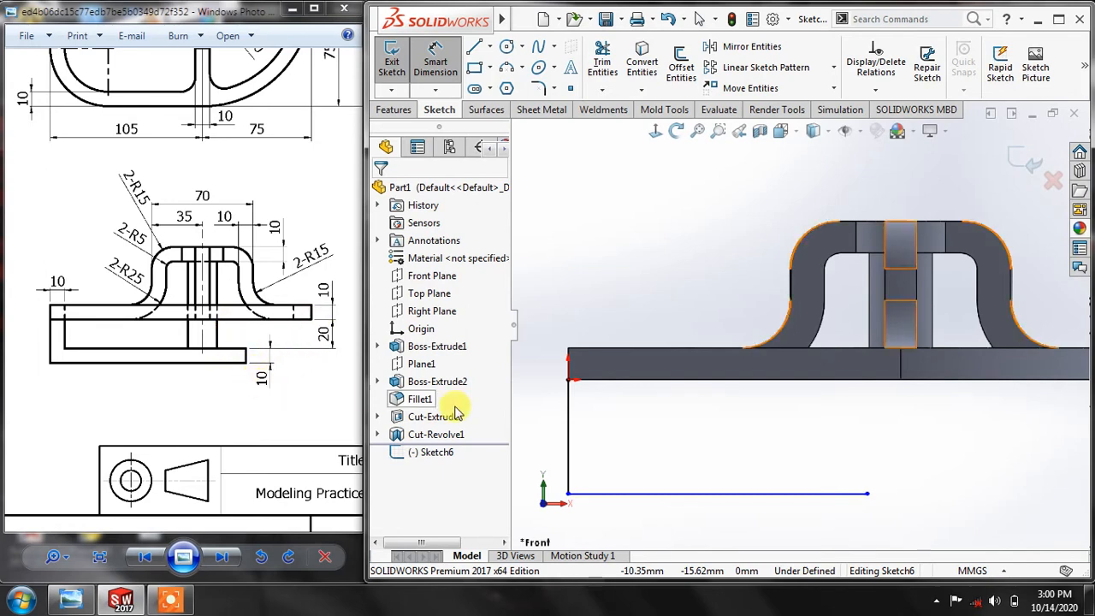
pyautogui.click(567, 428)
pyautogui.click(550, 431)
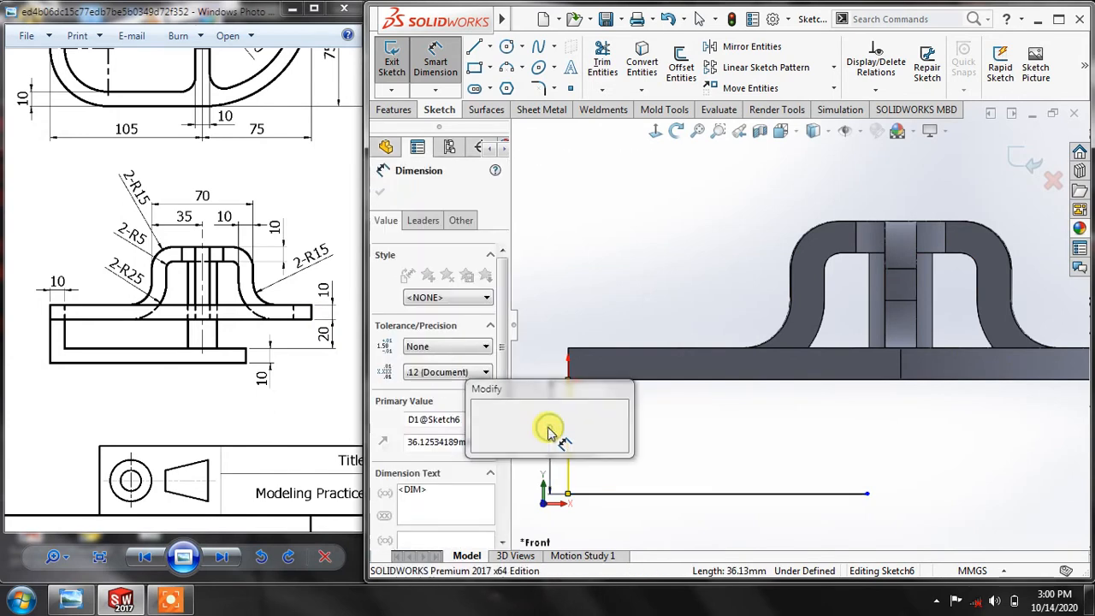
pyautogui.write('30')
pyautogui.press('Return')
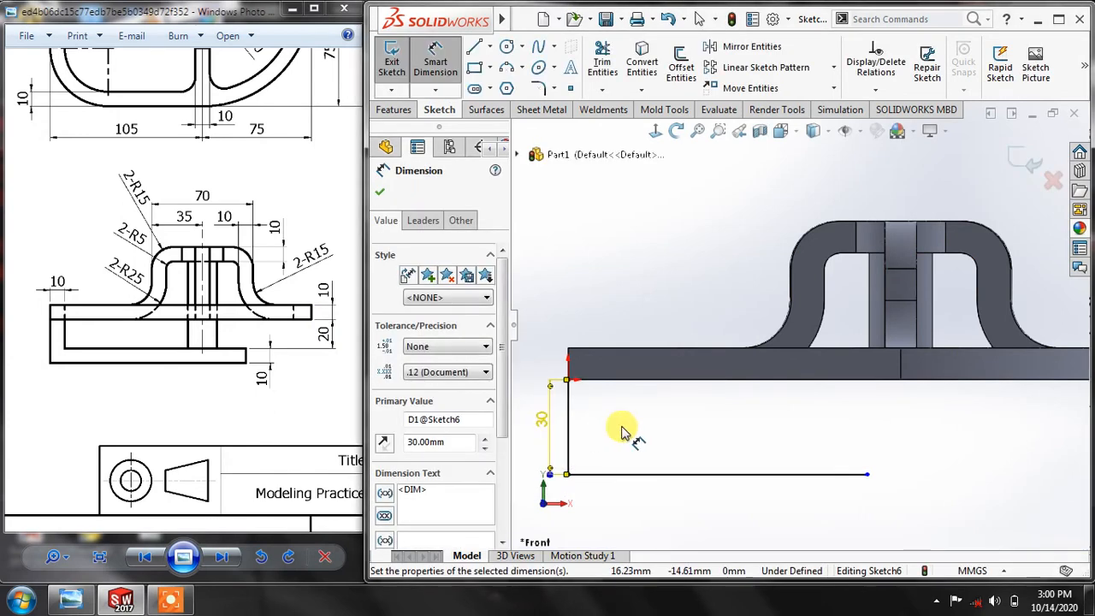
pyautogui.click(621, 431)
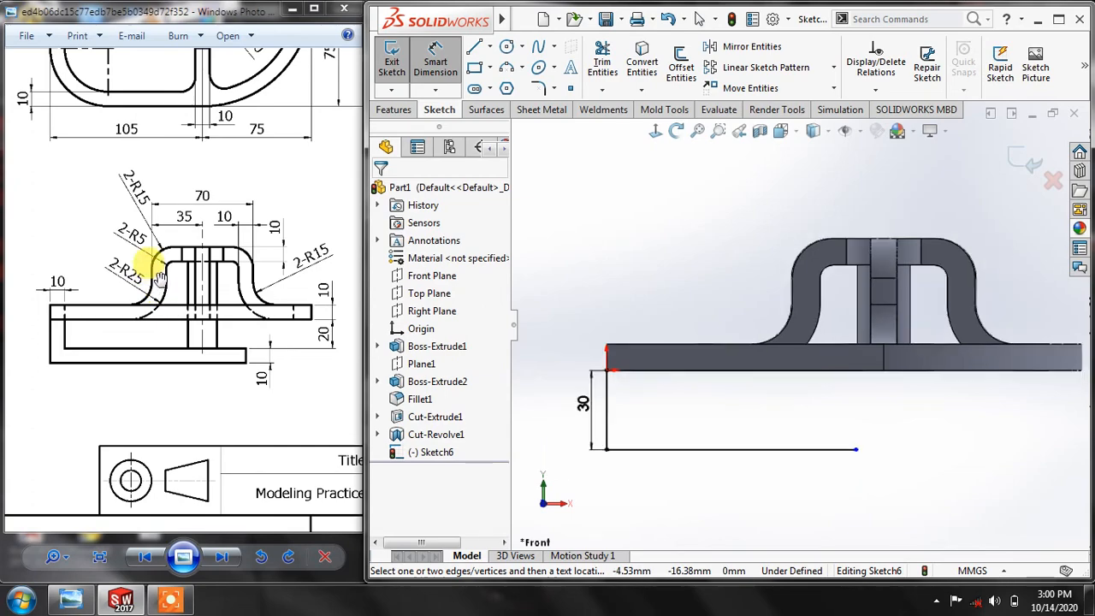
# Check the lower base's length in the reference drawing's top view and dimension the horizontal line to 135 mm
pyautogui.scroll(3, 214, 340)
pyautogui.moveTo(25, 299); pyautogui.dragTo(193, 438)
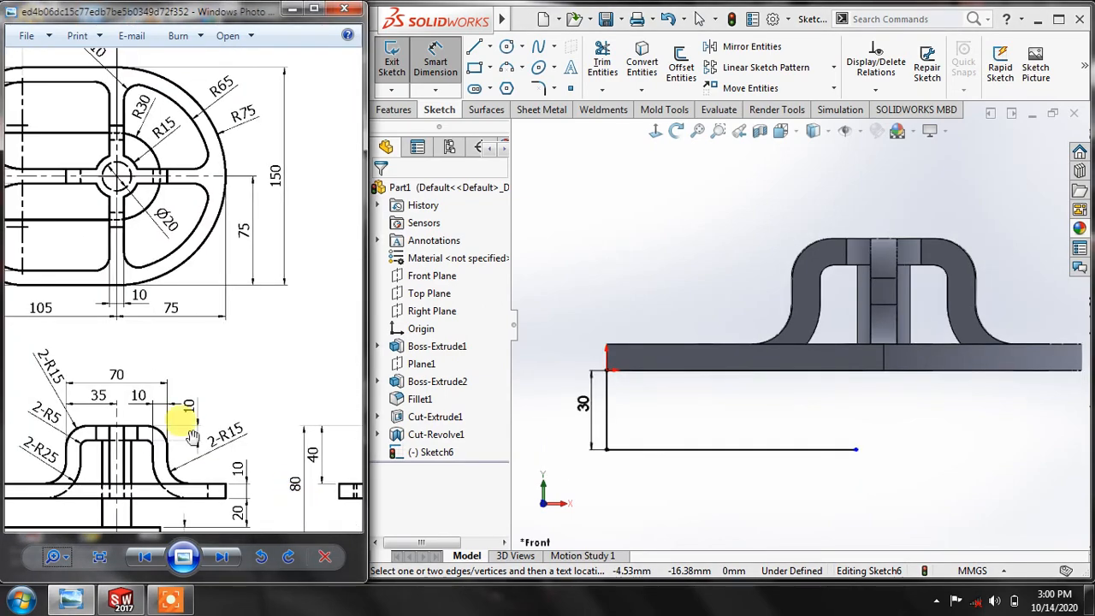
pyautogui.moveTo(103, 378); pyautogui.dragTo(201, 406)
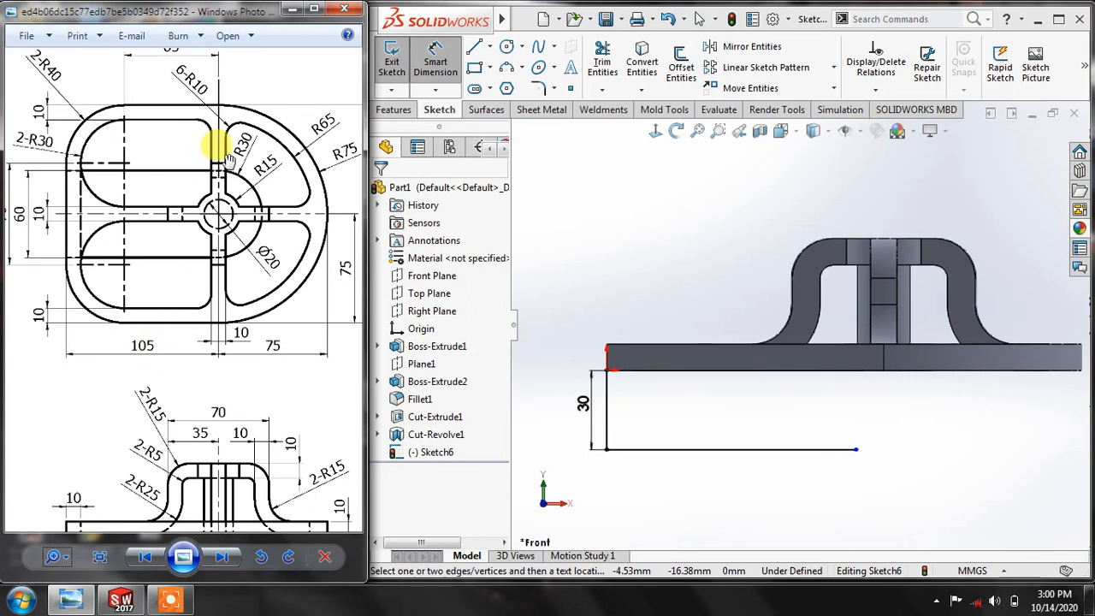
pyautogui.click(696, 451)
pyautogui.click(704, 501)
pyautogui.write('1')
pyautogui.press('Return')
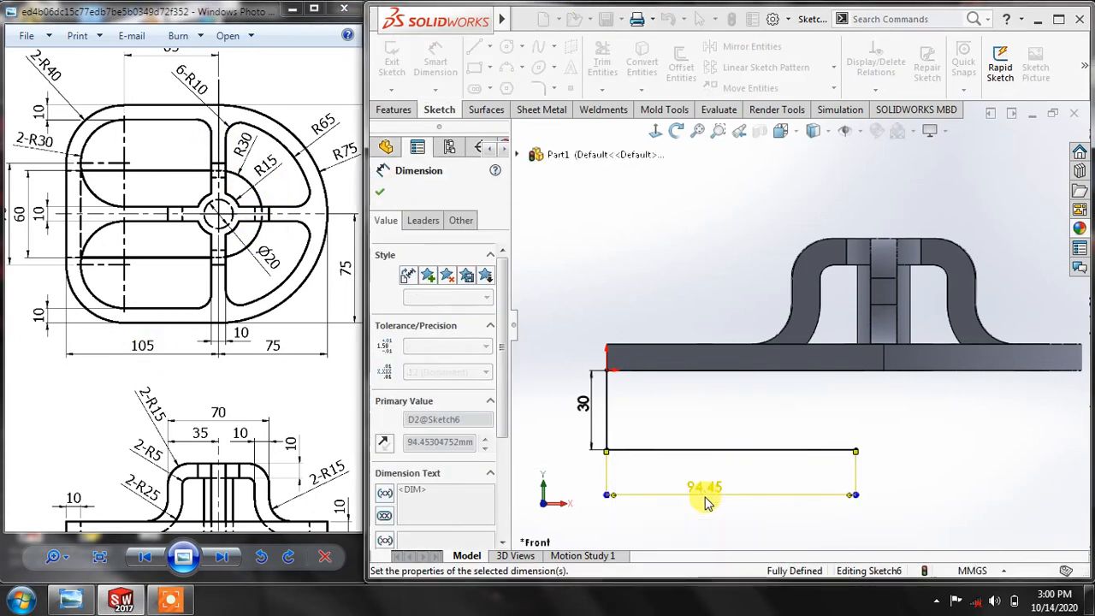
pyautogui.hotkey('ctrl', 'z')
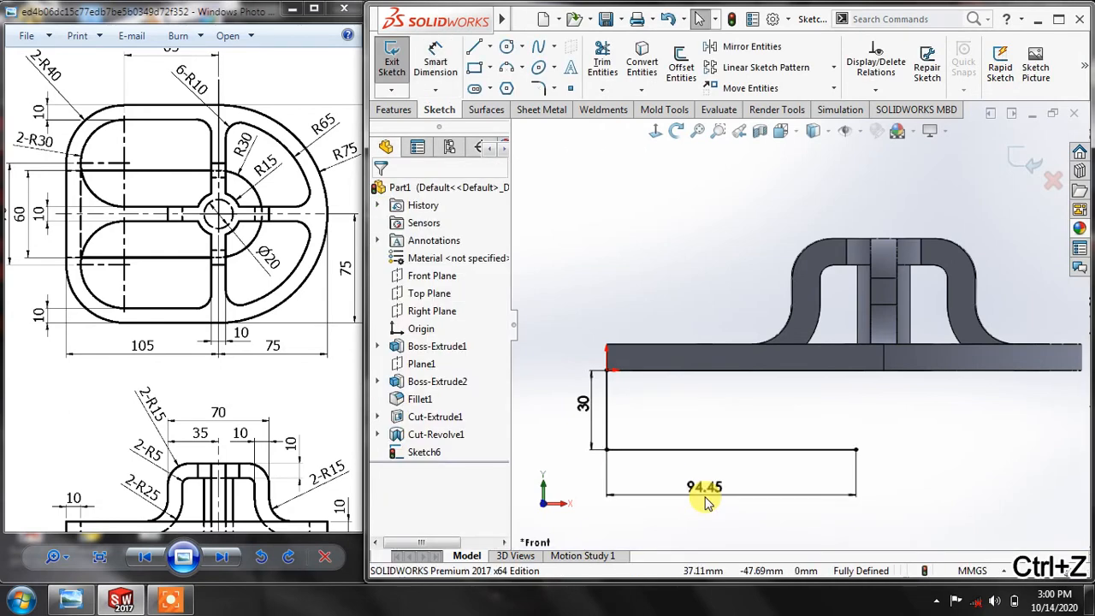
pyautogui.doubleClick(707, 489)
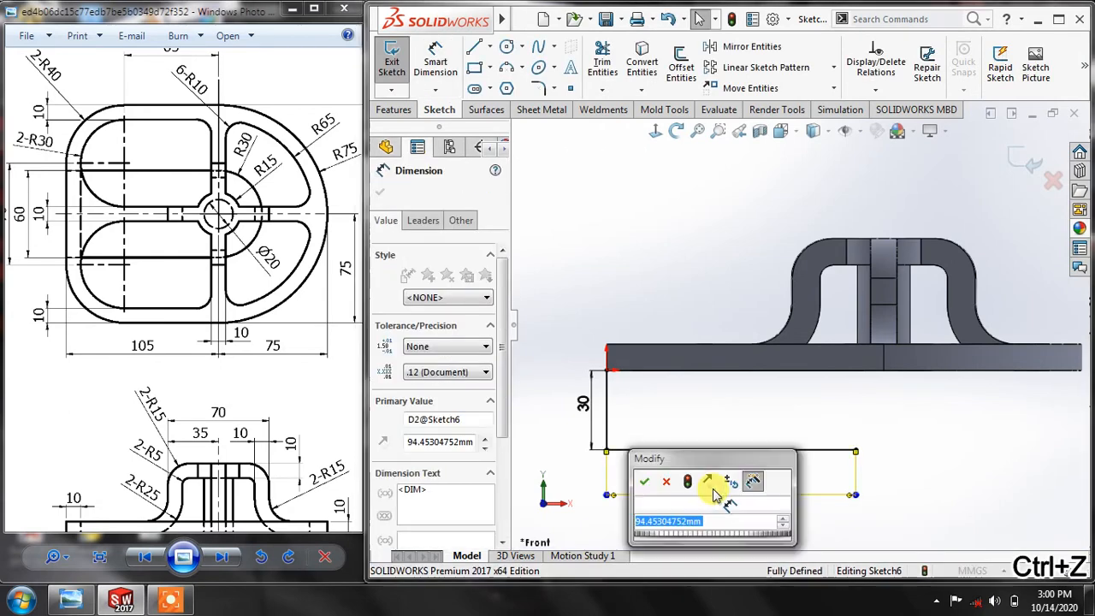
pyautogui.write('135')
pyautogui.press('Return')
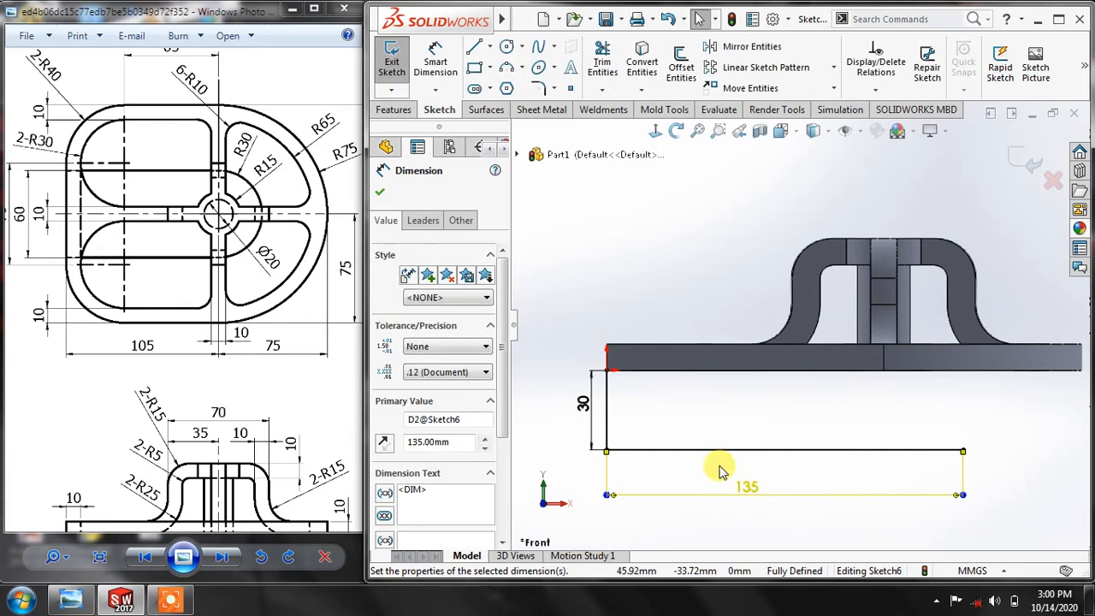
pyautogui.click(382, 192)
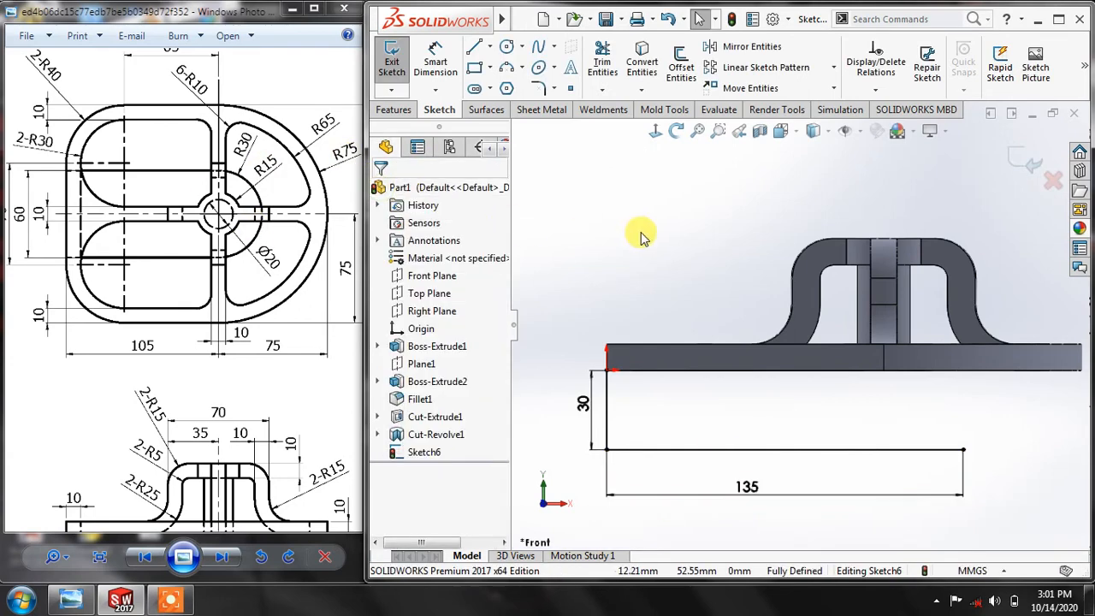
# Check the base thickness in the reference front view and offset the L-shaped line chain 10 mm toward its inner side
pyautogui.scroll(3, 257, 296)
pyautogui.moveTo(179, 336); pyautogui.dragTo(188, 299)
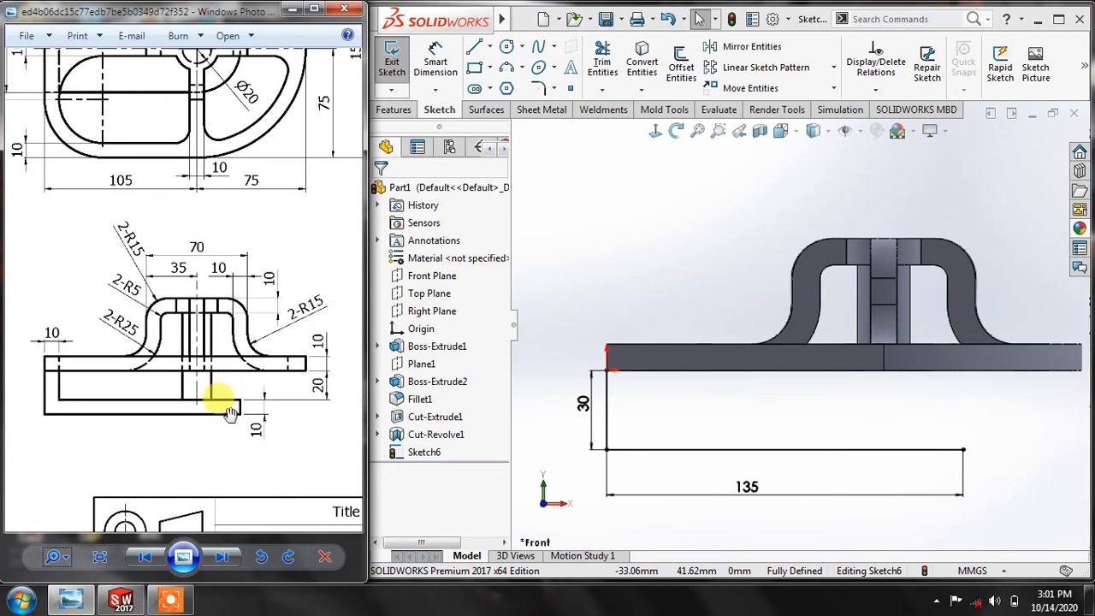
pyautogui.click(682, 62)
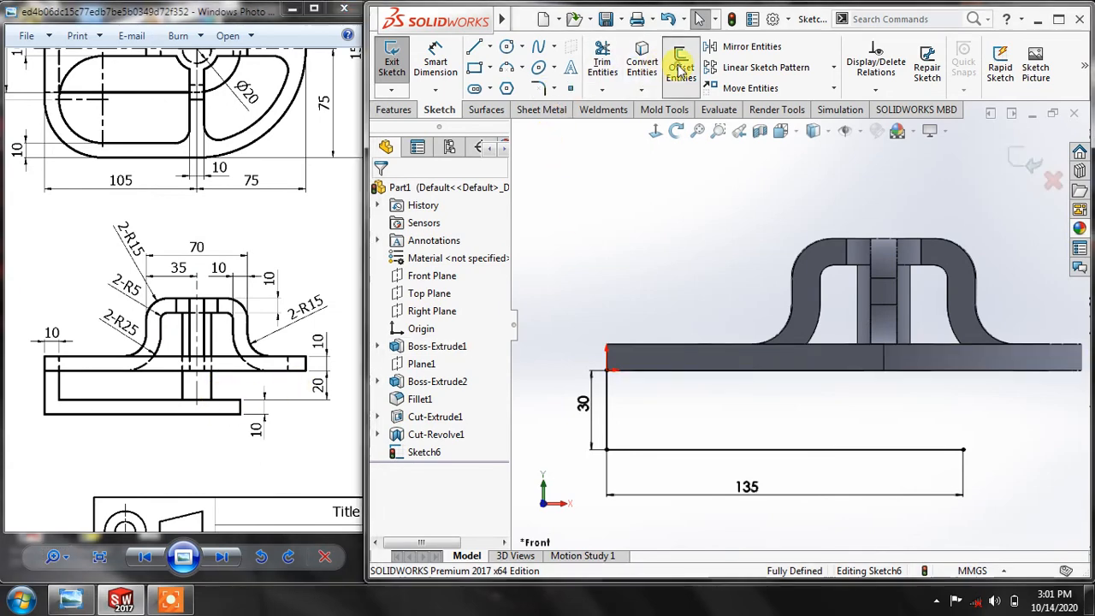
pyautogui.click(608, 406)
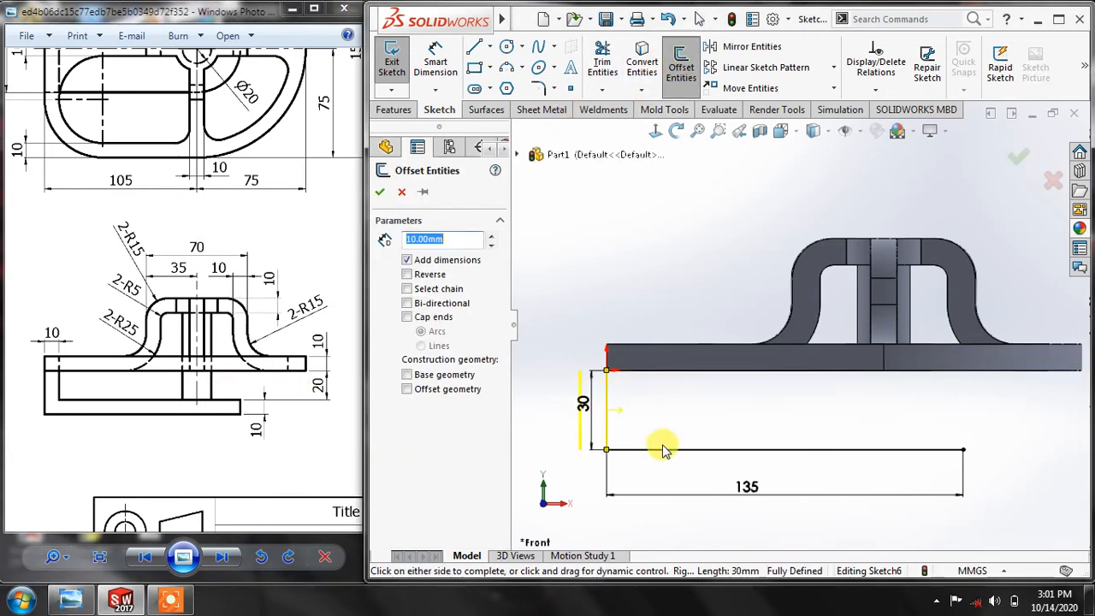
pyautogui.click(407, 274)
pyautogui.click(381, 192)
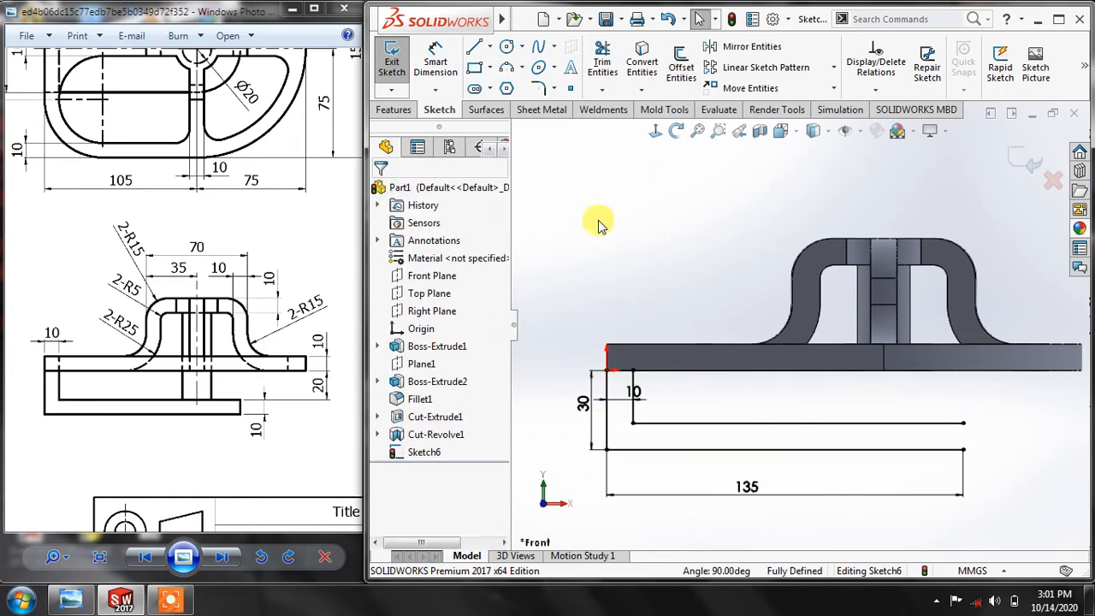
# Close the far end of the base profile with a vertical line joining the two horizontal lines
pyautogui.click(474, 48)
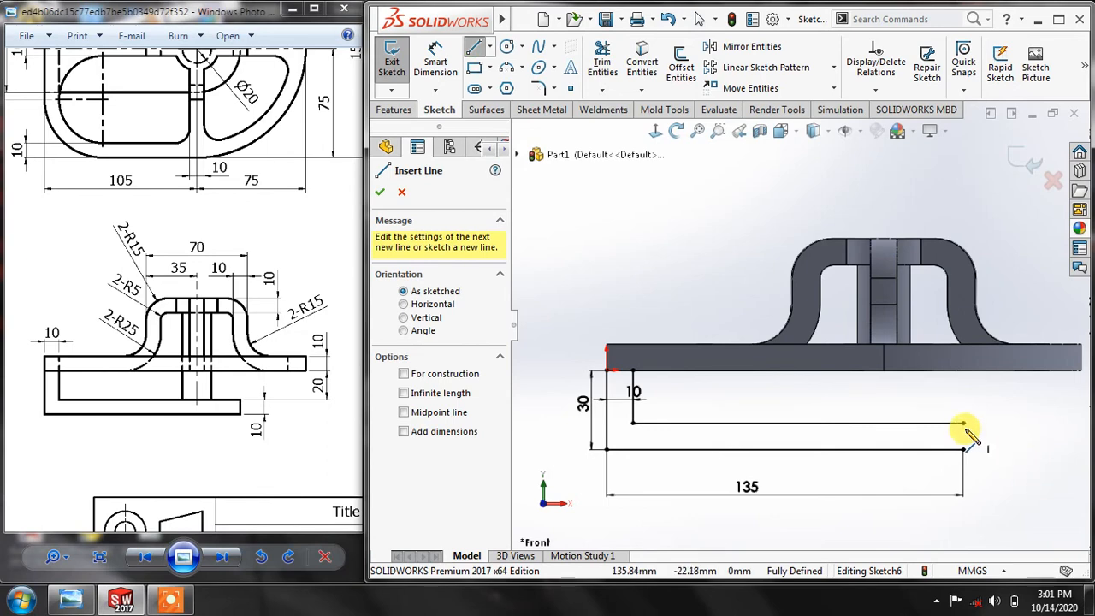
pyautogui.click(963, 423)
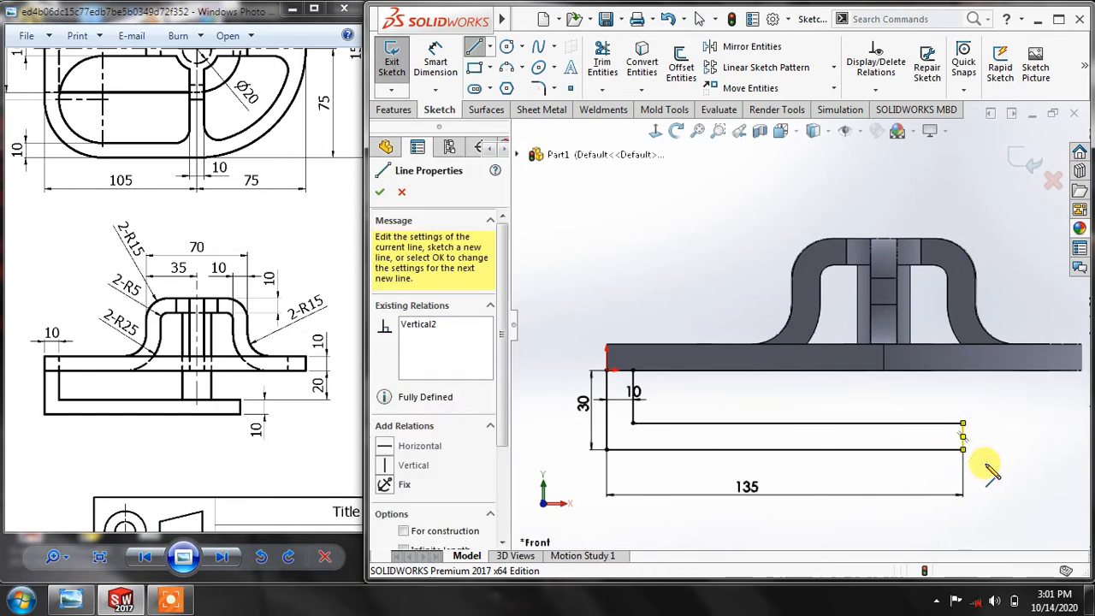
pyautogui.click(963, 449)
pyautogui.rightClick(997, 442)
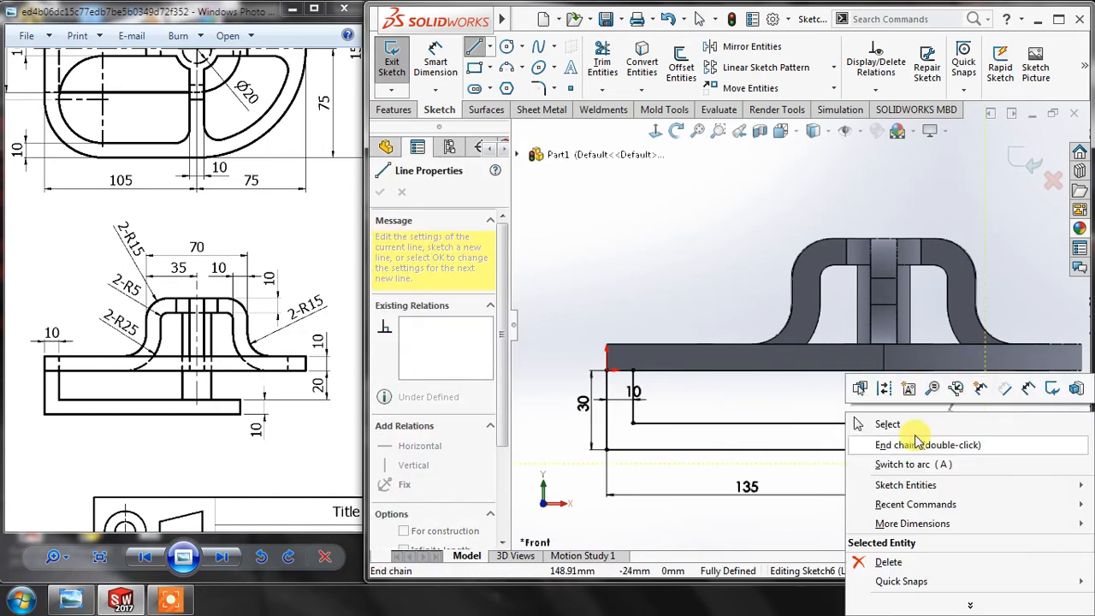
pyautogui.click(884, 423)
# Close the profile's upper end with a short horizontal line from the origin to the inner vertical line, along the plate's underside
pyautogui.click(474, 49)
pyautogui.scroll(-3, 637, 445)
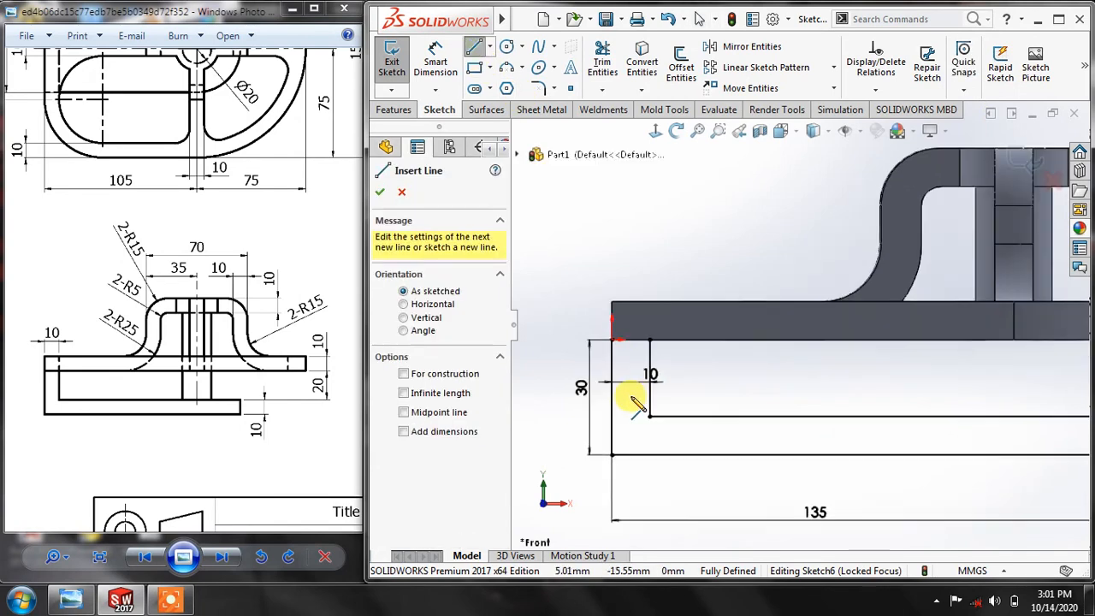
pyautogui.click(612, 341)
pyautogui.click(651, 341)
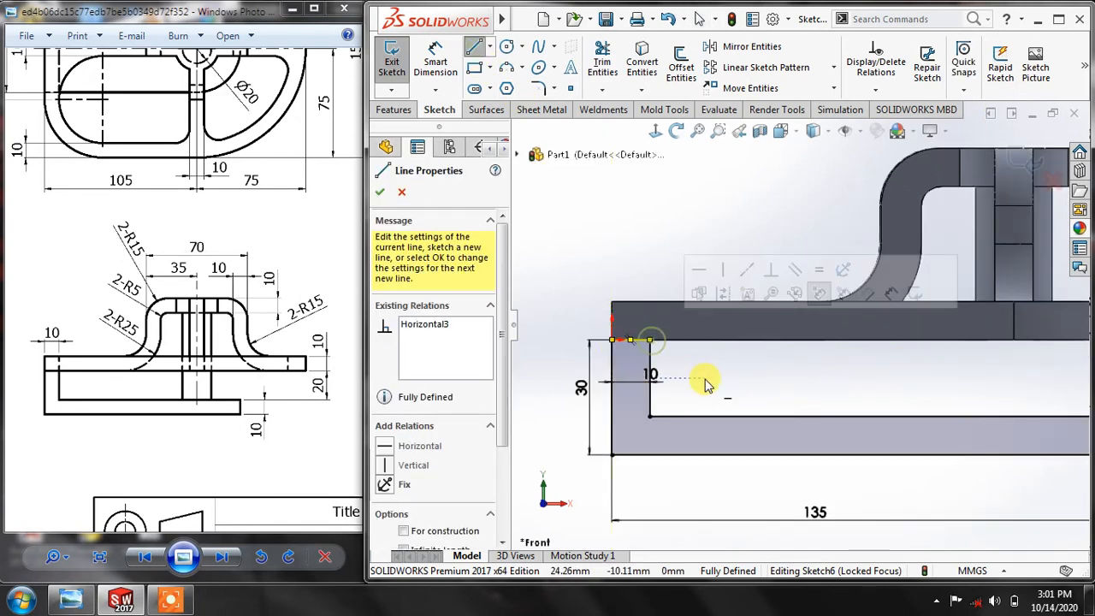
pyautogui.rightClick(701, 374)
pyautogui.click(710, 385)
pyautogui.scroll(-2, 745, 396)
pyautogui.scroll(5, 753, 403)
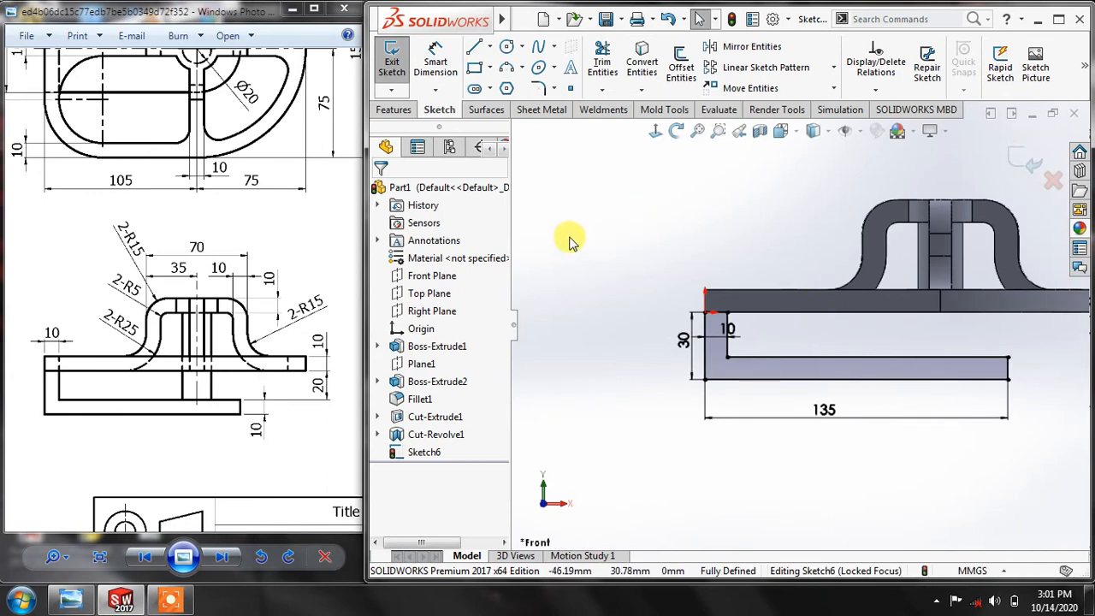
# Close the sketch, check the base width in the reference drawing, and extrude the L-shaped profile 60 mm with the Mid Plane end condition
pyautogui.moveTo(889, 262)
pyautogui.mouseDown(button='middle')
pyautogui.moveTo(848, 274)
pyautogui.moveTo(828, 295)
pyautogui.mouseUp(button='middle')
pyautogui.moveTo(195, 342); pyautogui.dragTo(194, 402)
pyautogui.scroll(1, 204, 417)
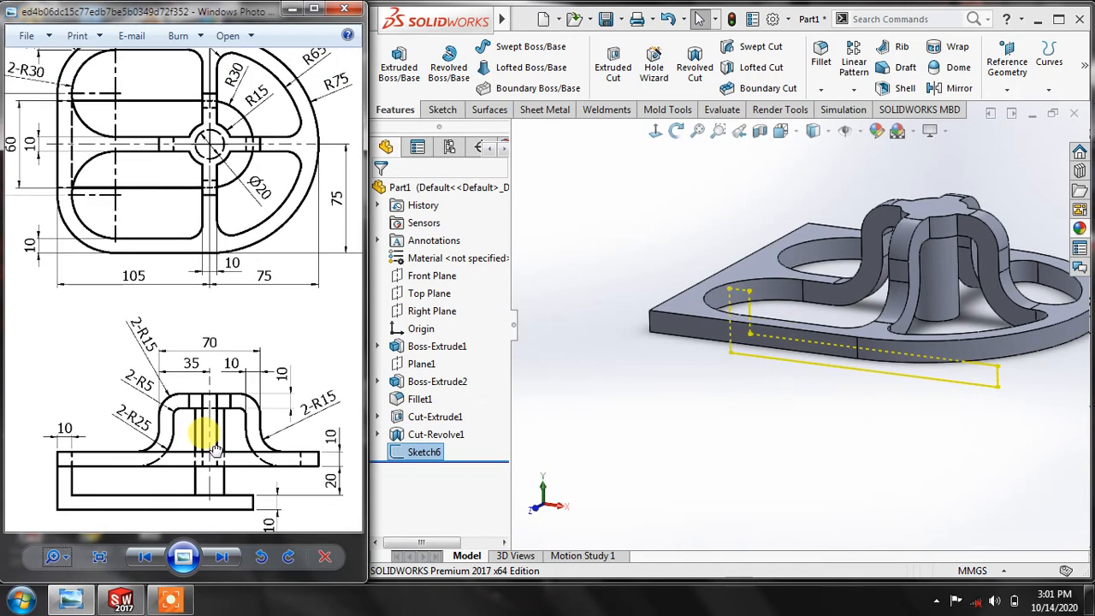
pyautogui.scroll(-1, 135, 190)
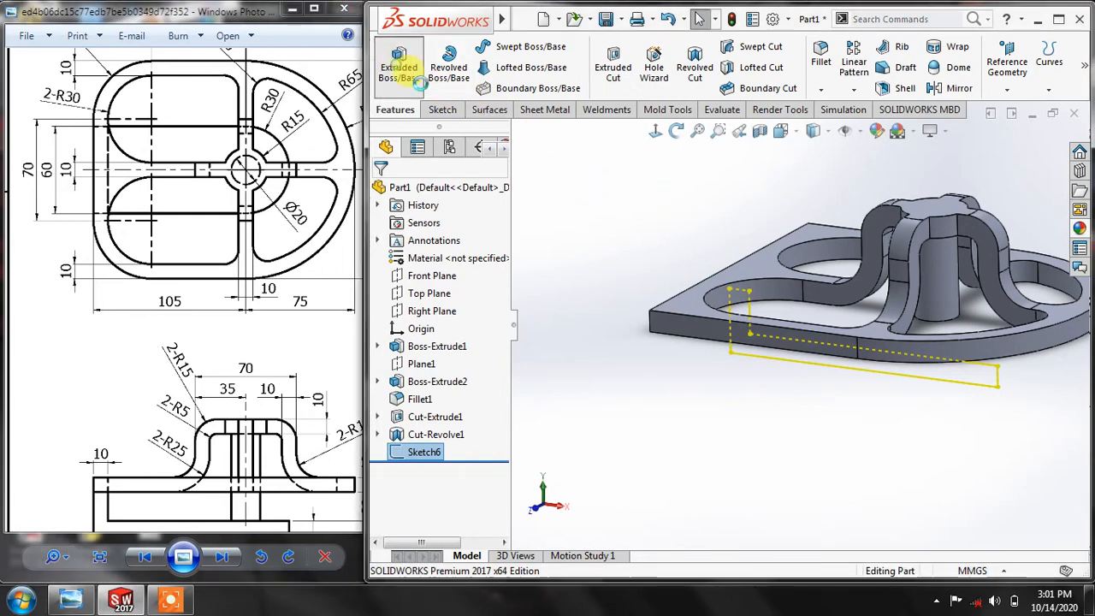
pyautogui.click(398, 67)
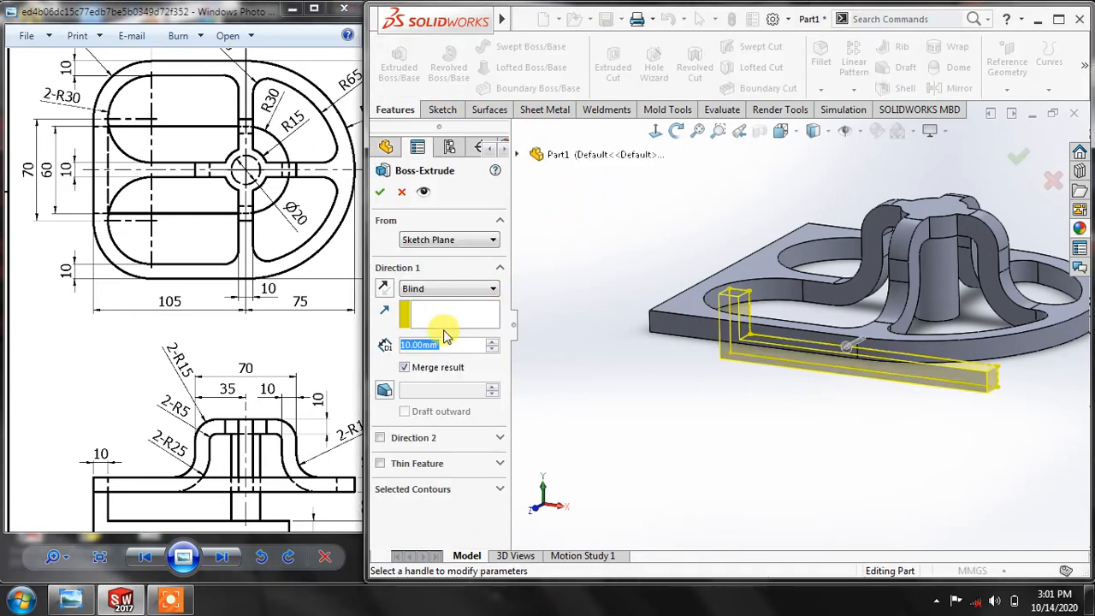
pyautogui.write('60')
pyautogui.press('Return')
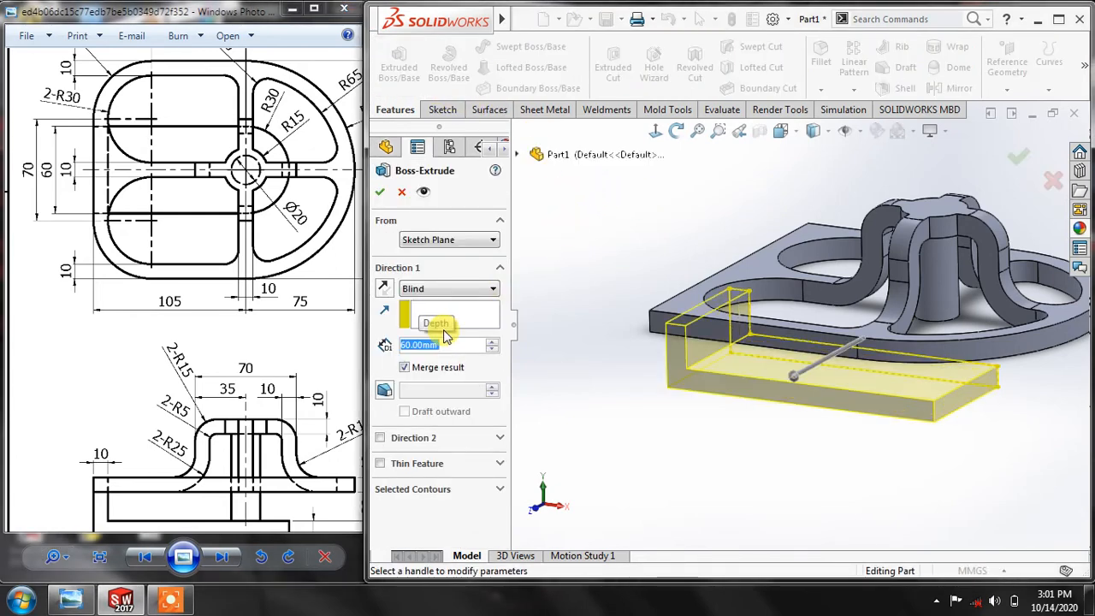
pyautogui.click(430, 289)
pyautogui.click(428, 368)
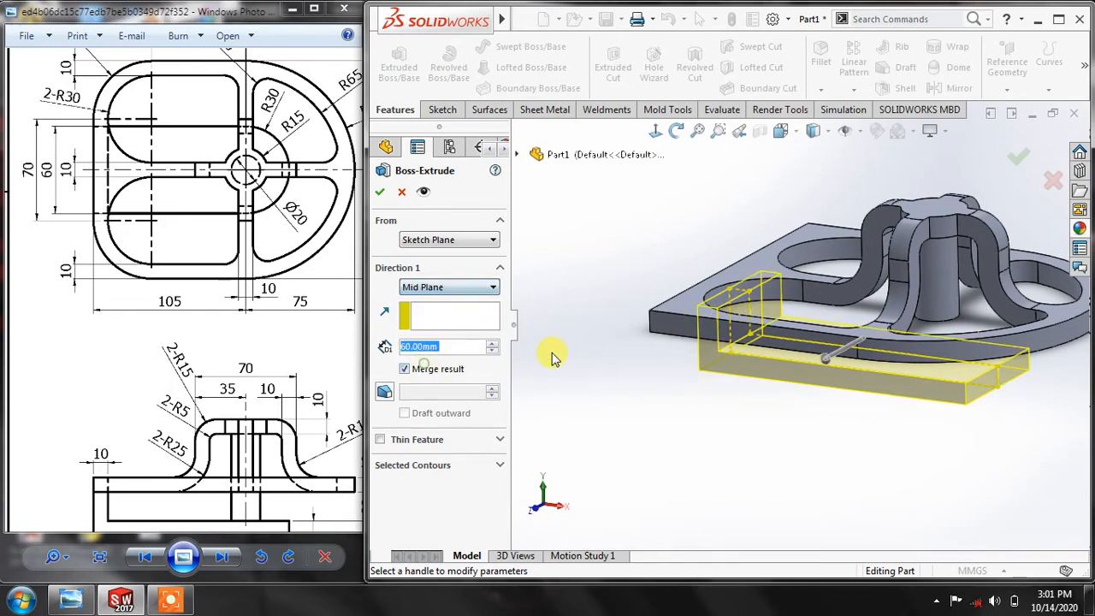
pyautogui.moveTo(631, 274); pyautogui.dragTo(507, 230, button='middle')
pyautogui.click(381, 194)
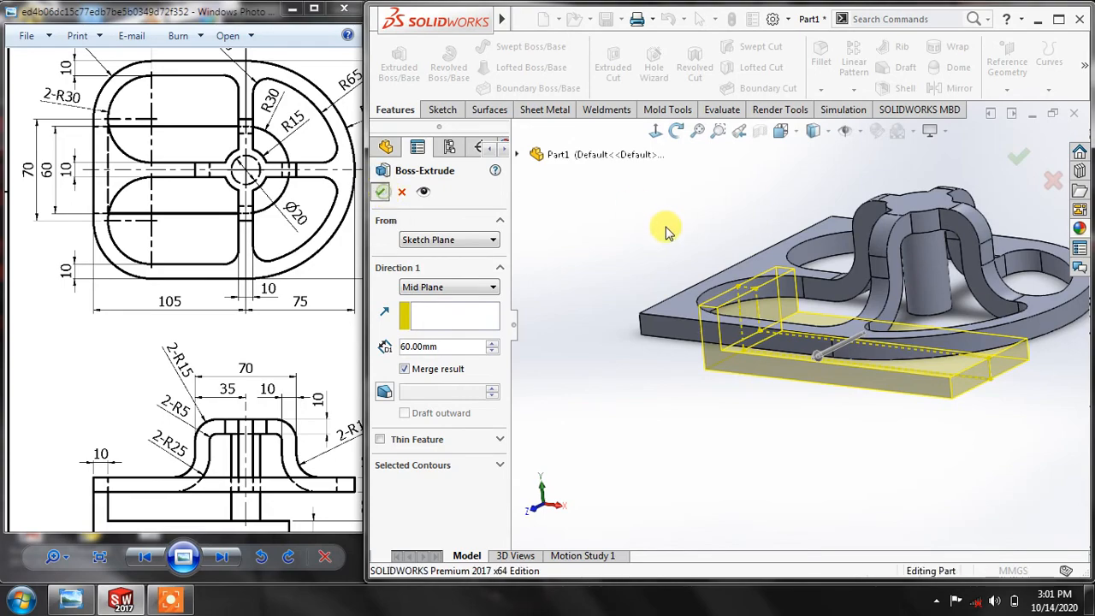
# Fillet the two vertical corner edges at the free end of the lower base with a 30 mm radius
pyautogui.moveTo(670, 232); pyautogui.dragTo(692, 218, button='middle')
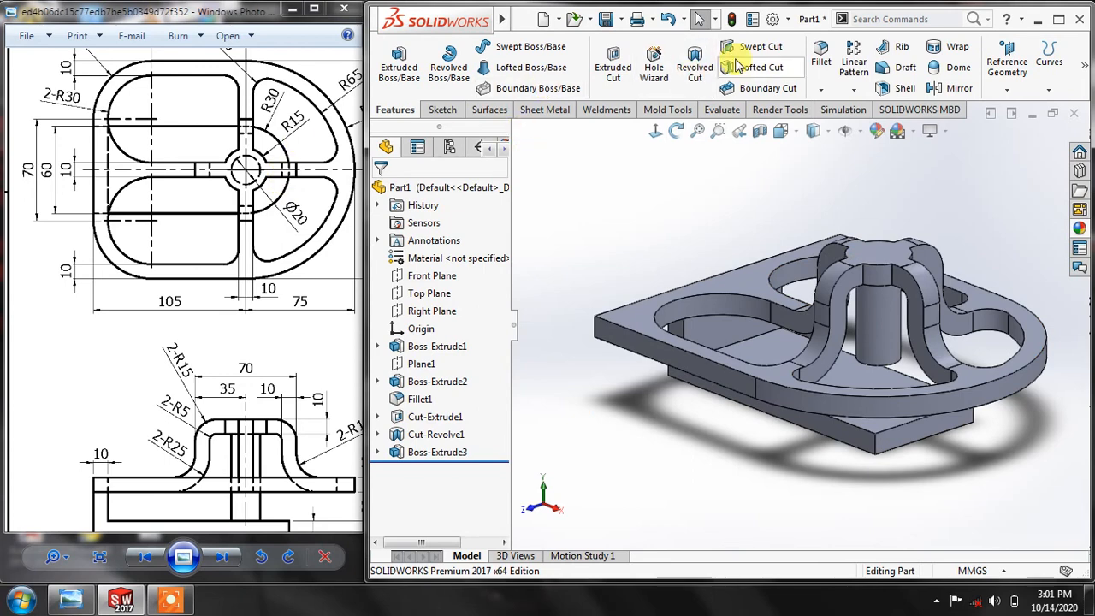
pyautogui.click(821, 58)
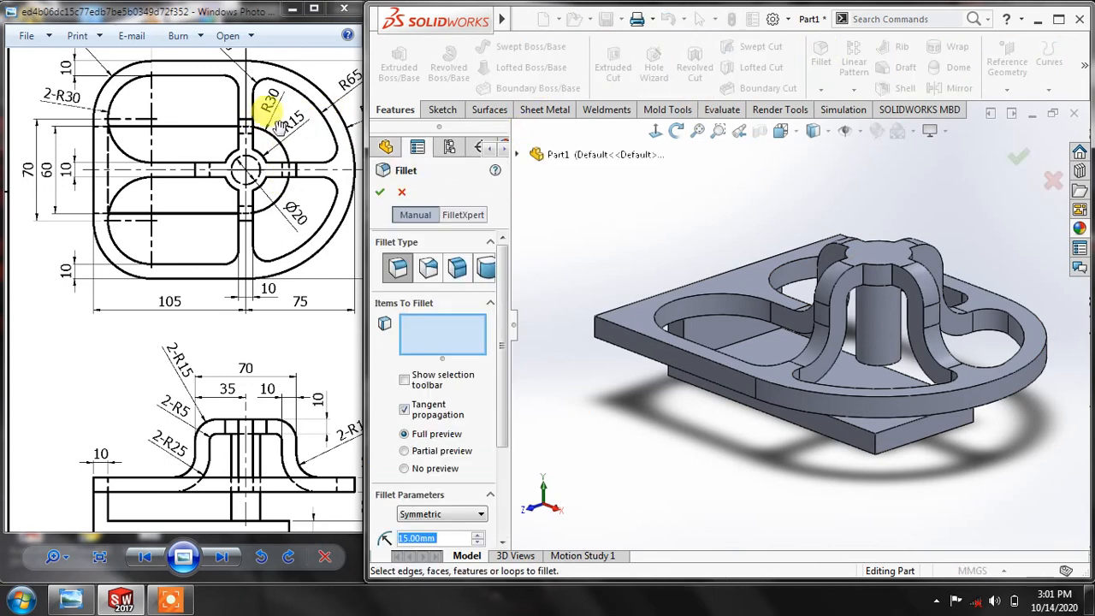
pyautogui.write('30')
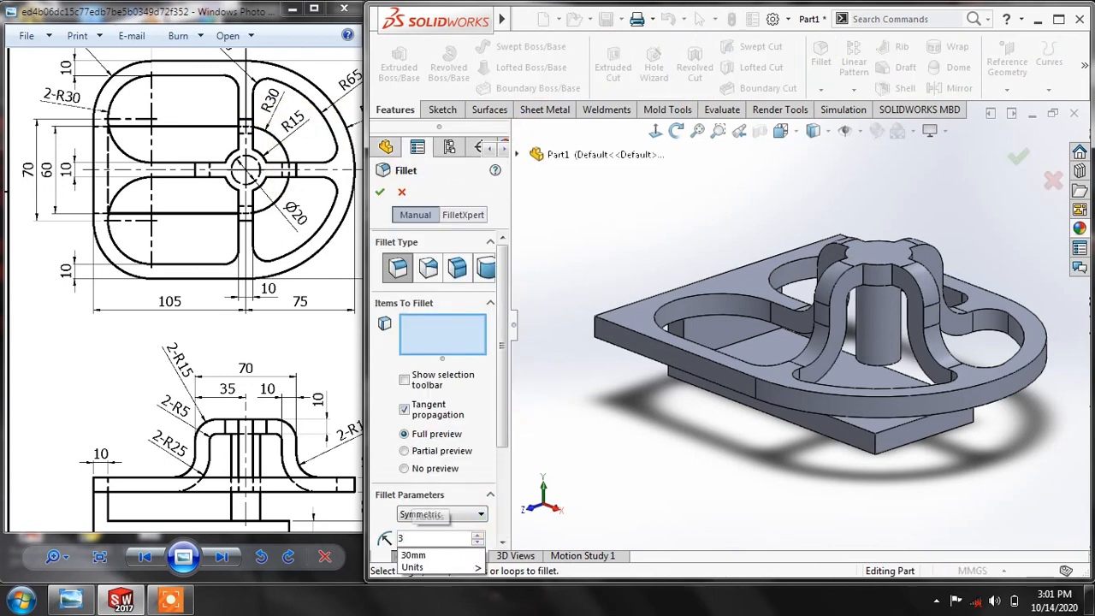
pyautogui.press('Return')
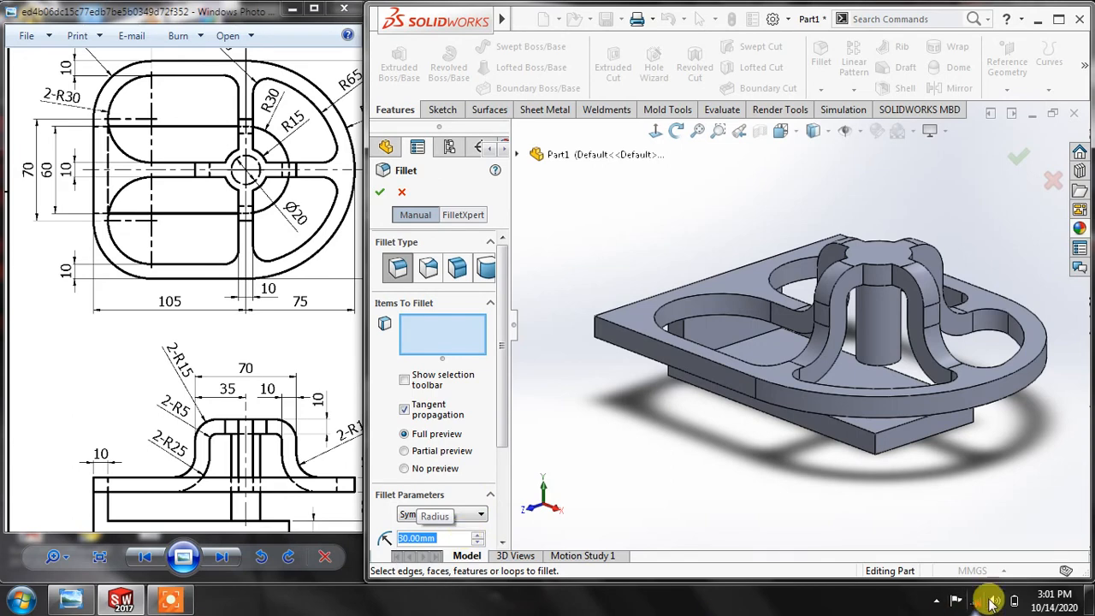
pyautogui.click(873, 440)
pyautogui.moveTo(963, 465); pyautogui.dragTo(920, 437, button='middle')
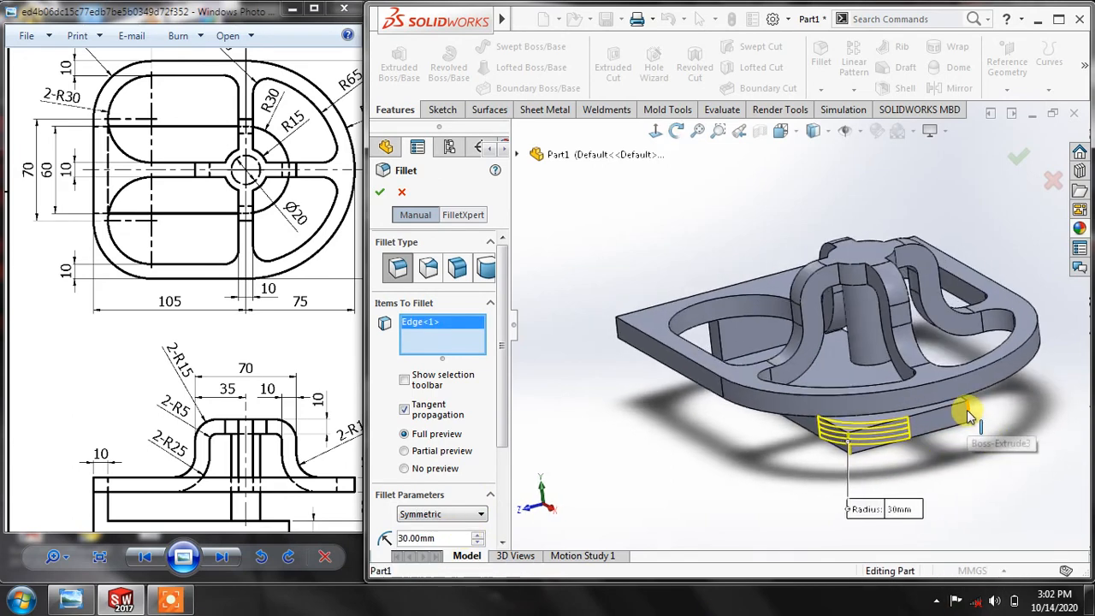
pyautogui.click(967, 410)
pyautogui.click(380, 192)
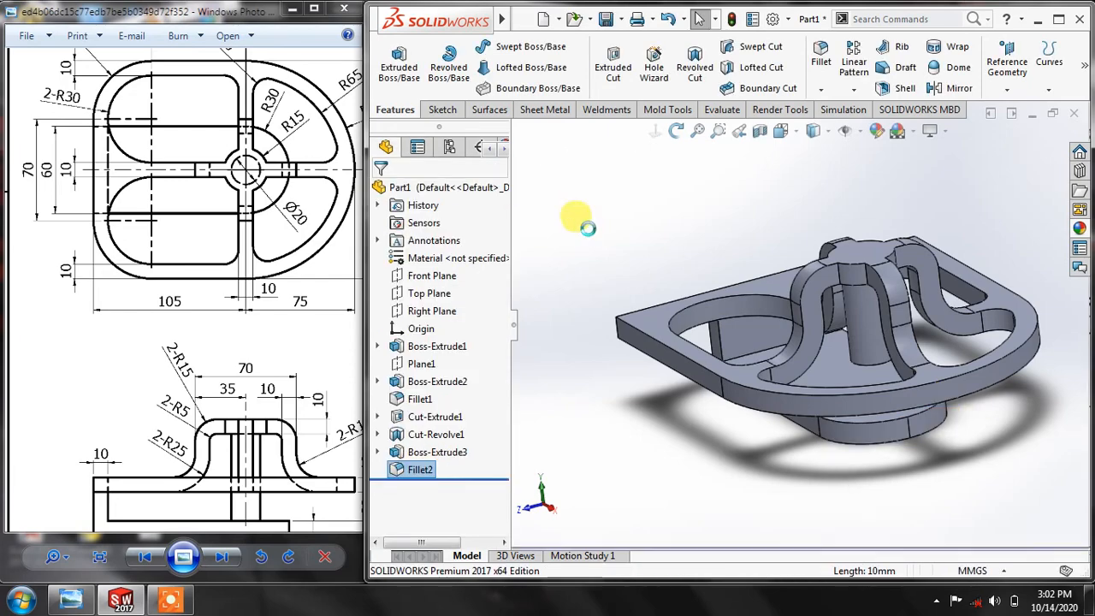
pyautogui.moveTo(579, 214); pyautogui.dragTo(577, 161, button='middle')
pyautogui.scroll(-6, 819, 367)
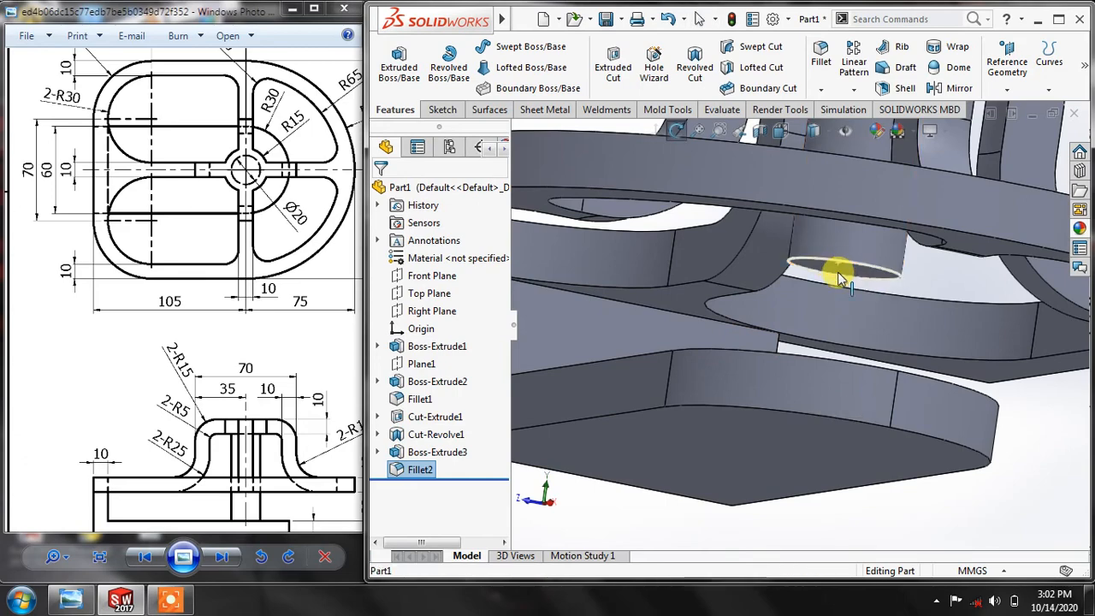
pyautogui.moveTo(844, 274); pyautogui.dragTo(826, 320, button='middle')
pyautogui.moveTo(826, 319); pyautogui.dragTo(830, 328, button='right')
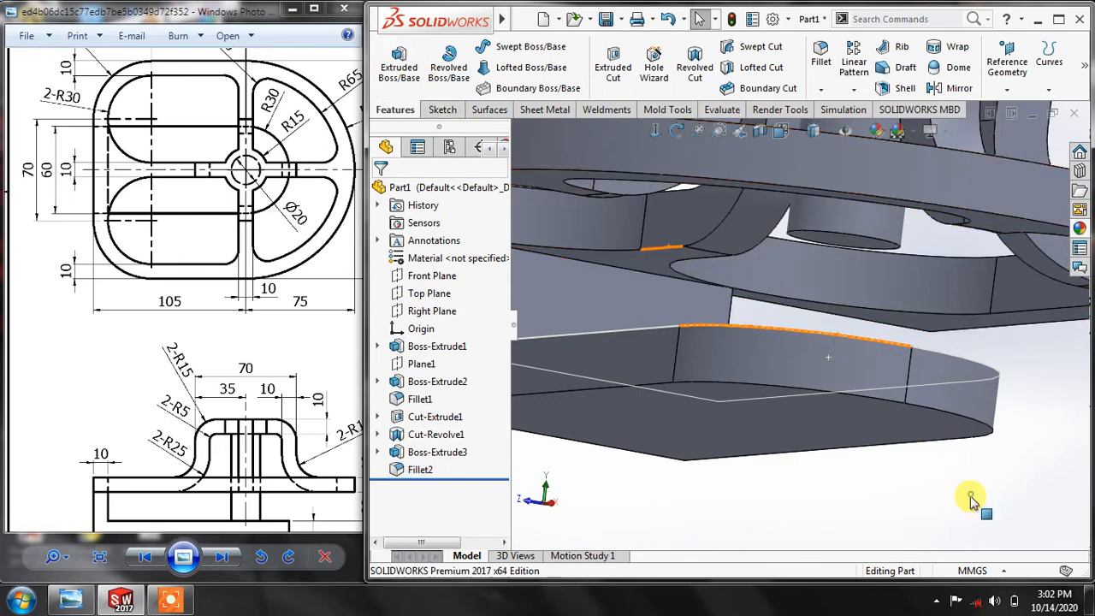
pyautogui.click(399, 68)
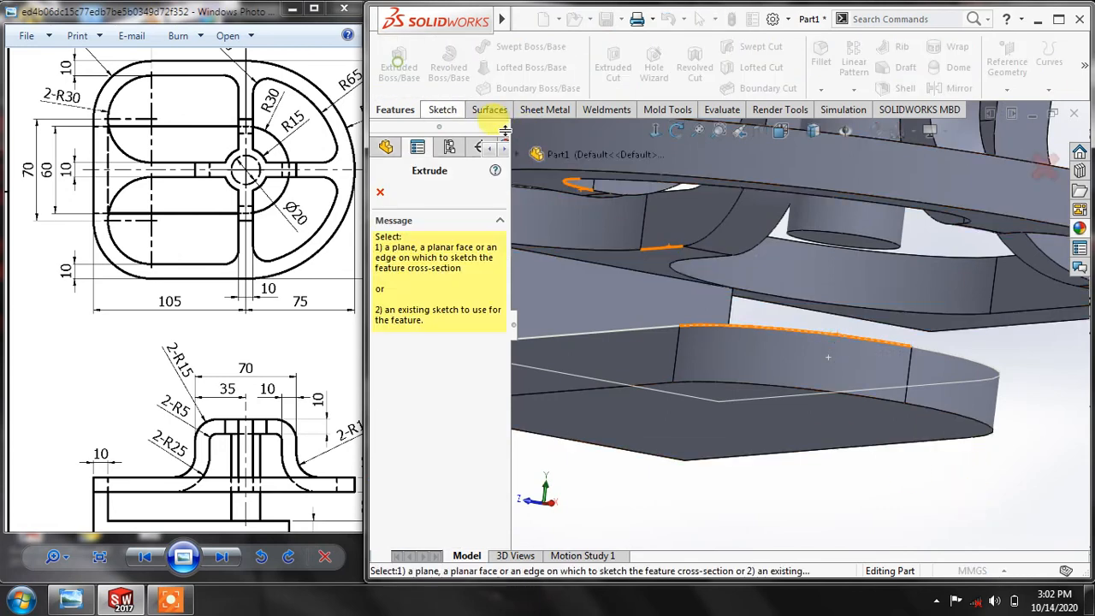
pyautogui.click(847, 244)
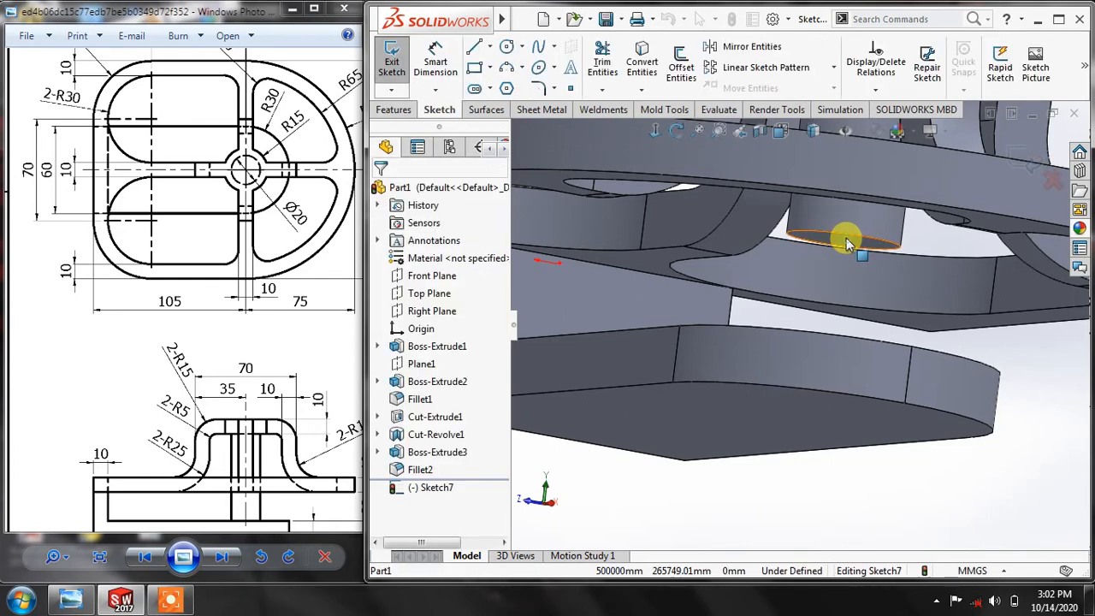
pyautogui.click(1017, 154)
pyautogui.scroll(5, 1039, 364)
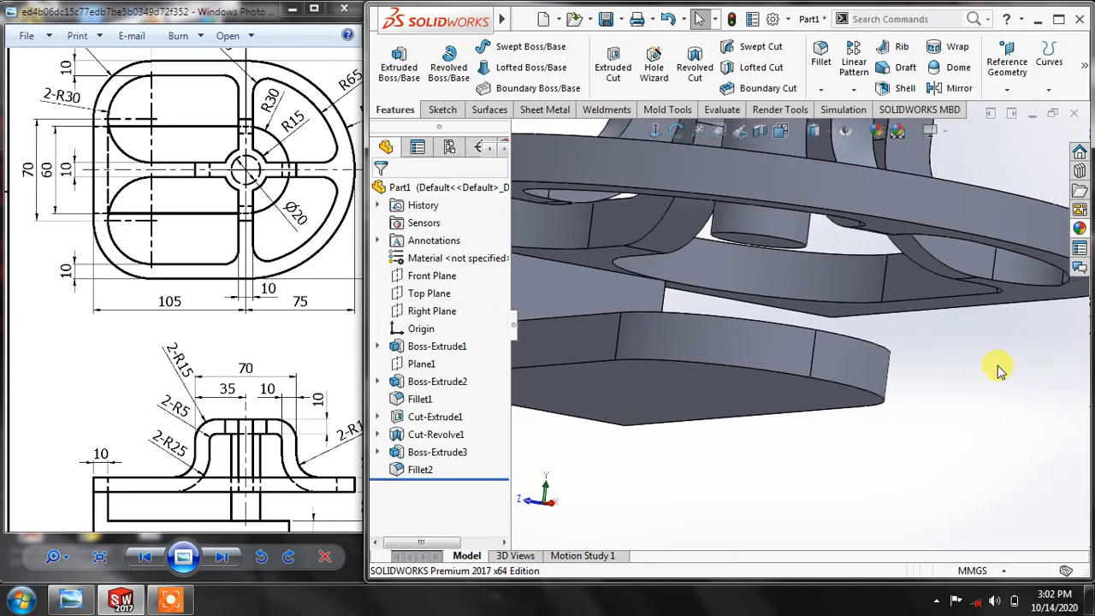
pyautogui.moveTo(997, 367); pyautogui.dragTo(766, 248, button='middle')
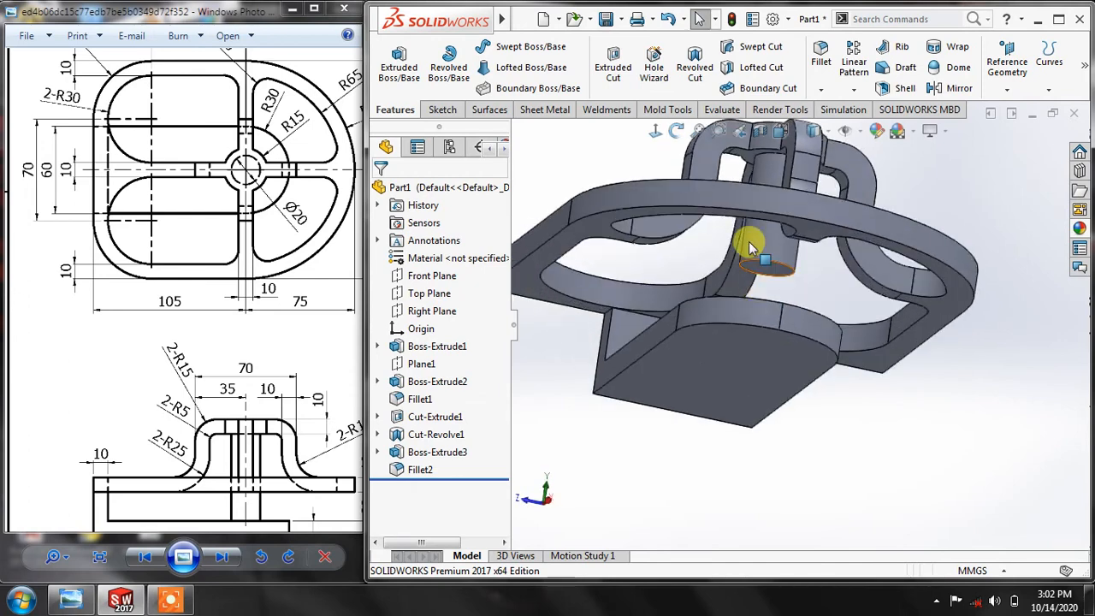
pyautogui.click(399, 68)
pyautogui.click(794, 278)
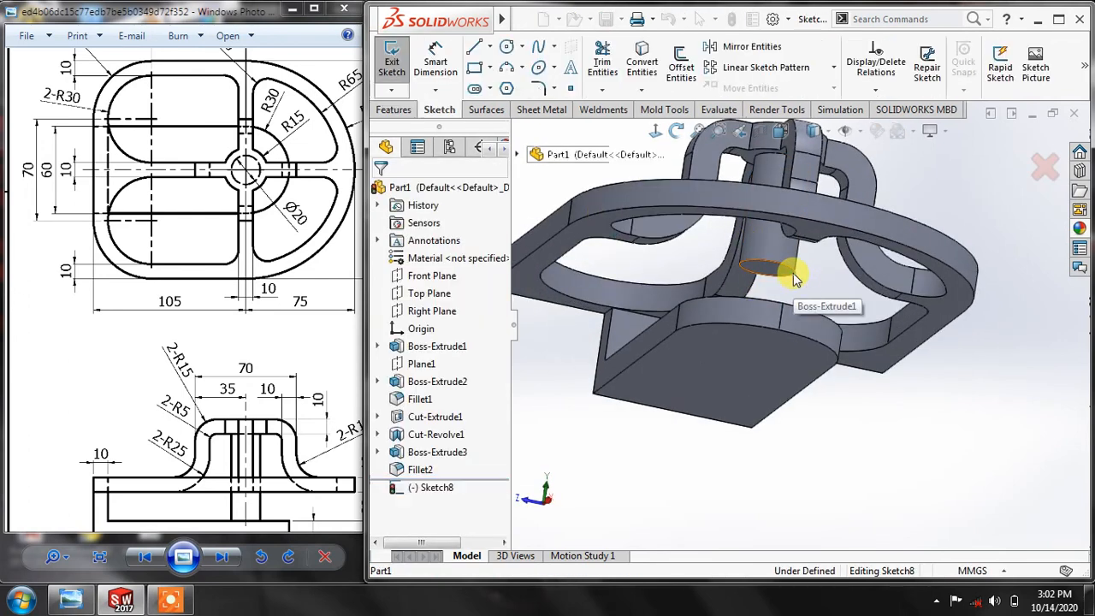
pyautogui.moveTo(818, 278); pyautogui.dragTo(807, 314, button='middle')
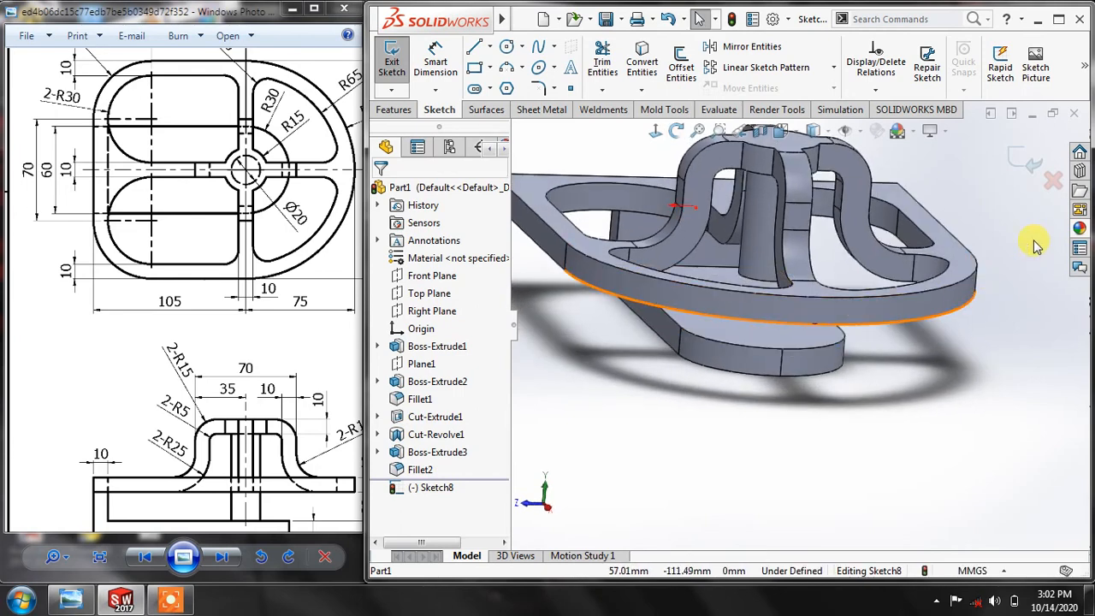
pyautogui.click(1020, 165)
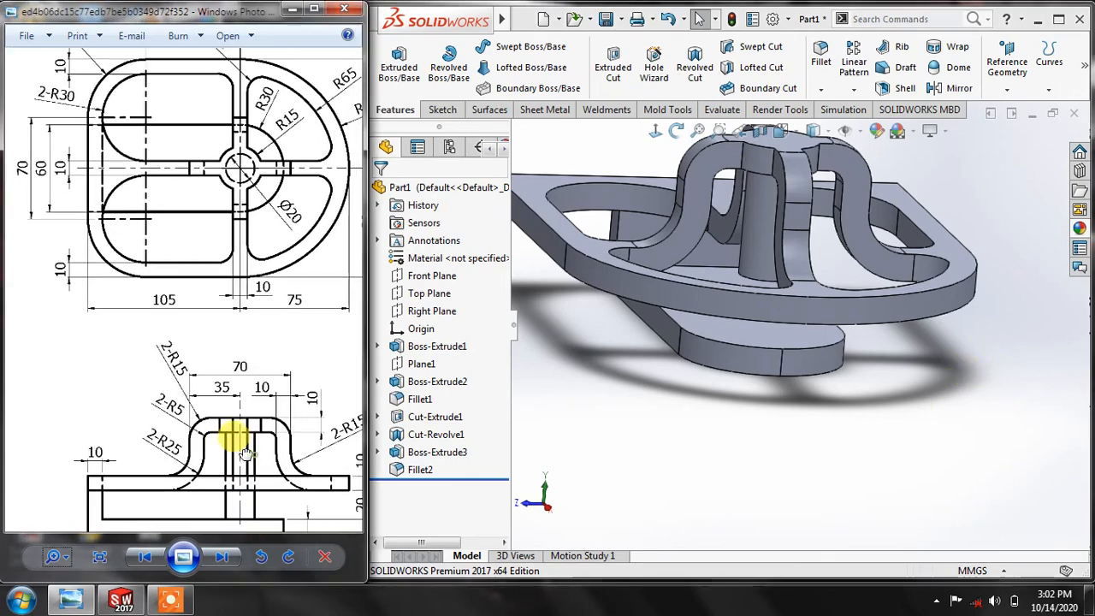
# Examine the front and side views of the reference drawing for the central post's extent between the plate and the lower base
pyautogui.moveTo(237, 428); pyautogui.dragTo(124, 383)
pyautogui.moveTo(231, 361)
pyautogui.mouseDown()
pyautogui.moveTo(114, 367)
pyautogui.moveTo(225, 371)
pyautogui.moveTo(105, 269)
pyautogui.moveTo(211, 296)
pyautogui.moveTo(154, 286)
pyautogui.mouseUp()
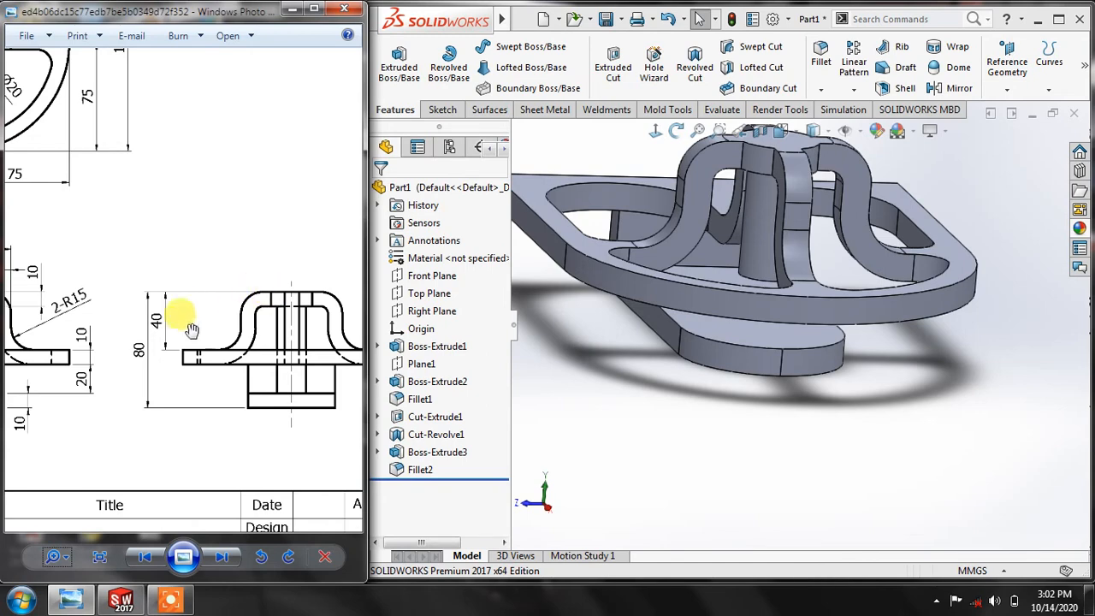
pyautogui.moveTo(184, 362); pyautogui.dragTo(250, 368)
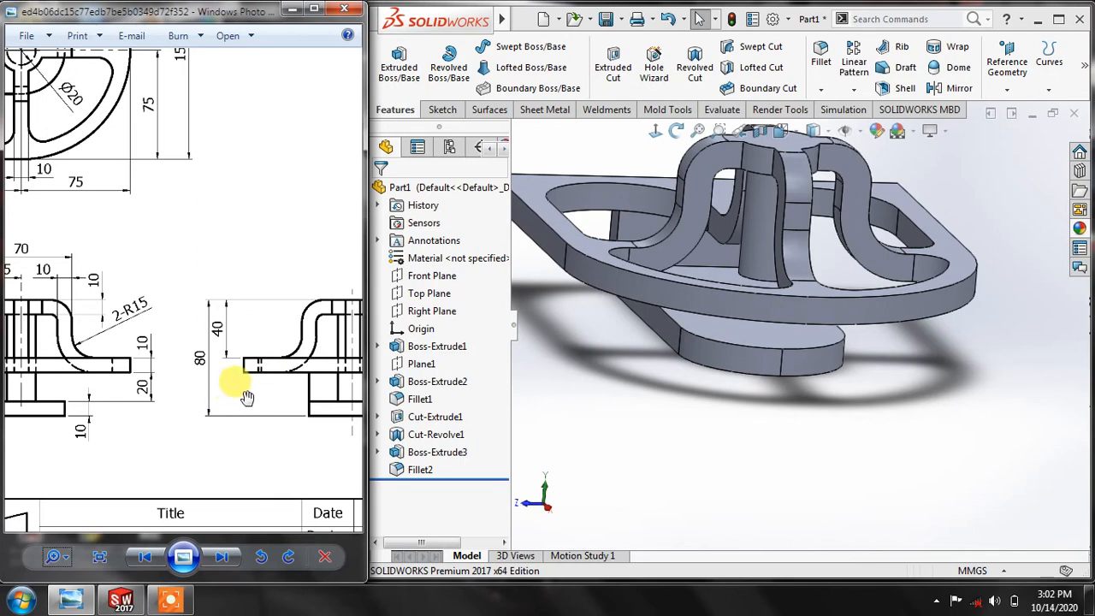
pyautogui.moveTo(247, 397); pyautogui.dragTo(188, 382)
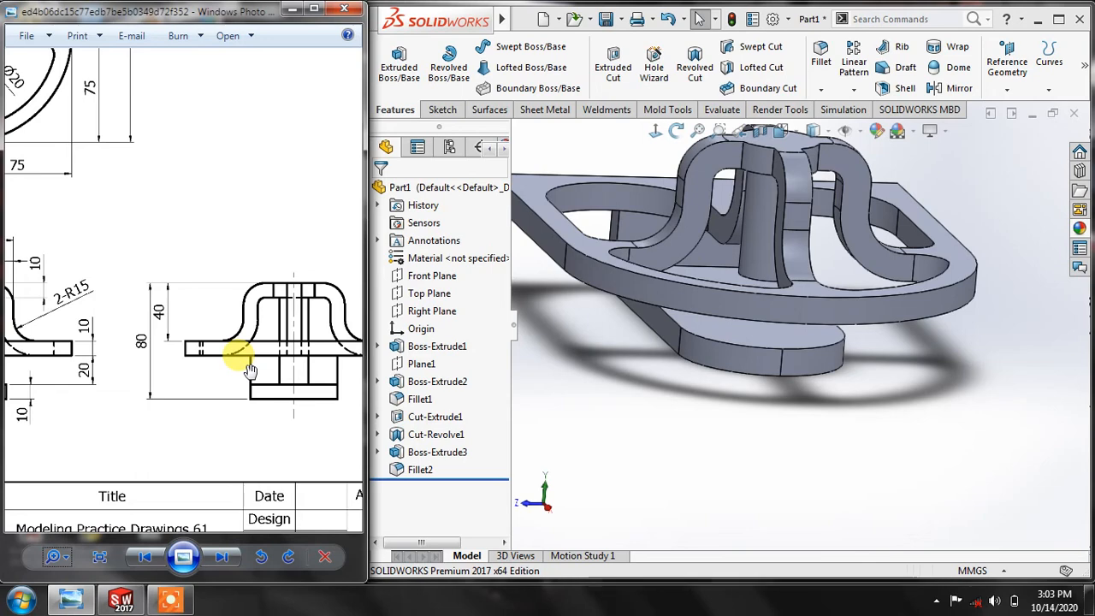
pyautogui.moveTo(110, 409)
pyautogui.mouseDown()
pyautogui.moveTo(196, 433)
pyautogui.moveTo(232, 409)
pyautogui.mouseUp()
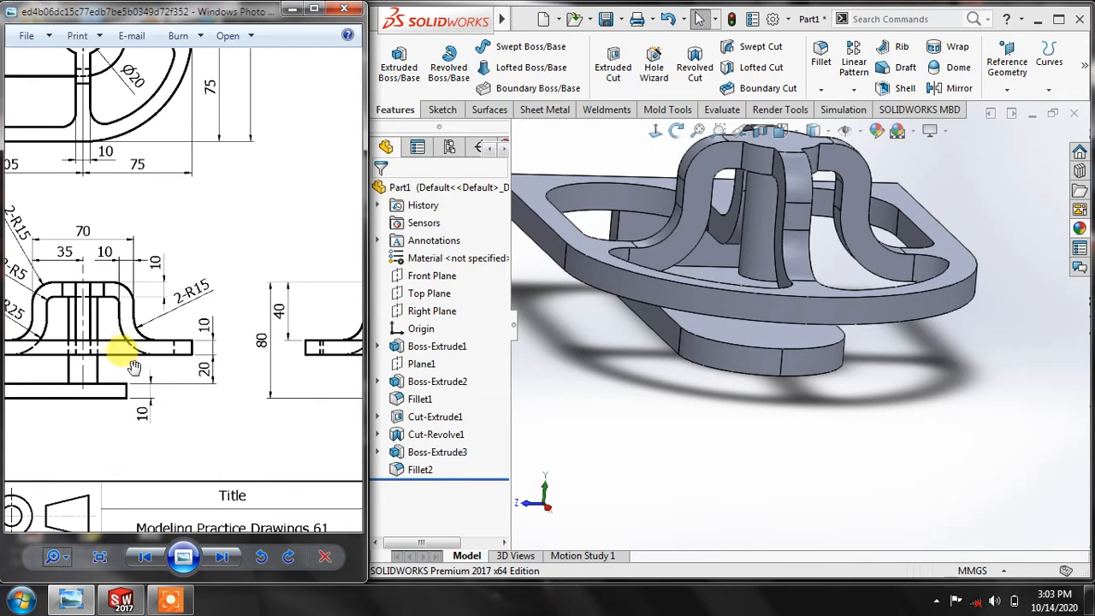
pyautogui.click(629, 394)
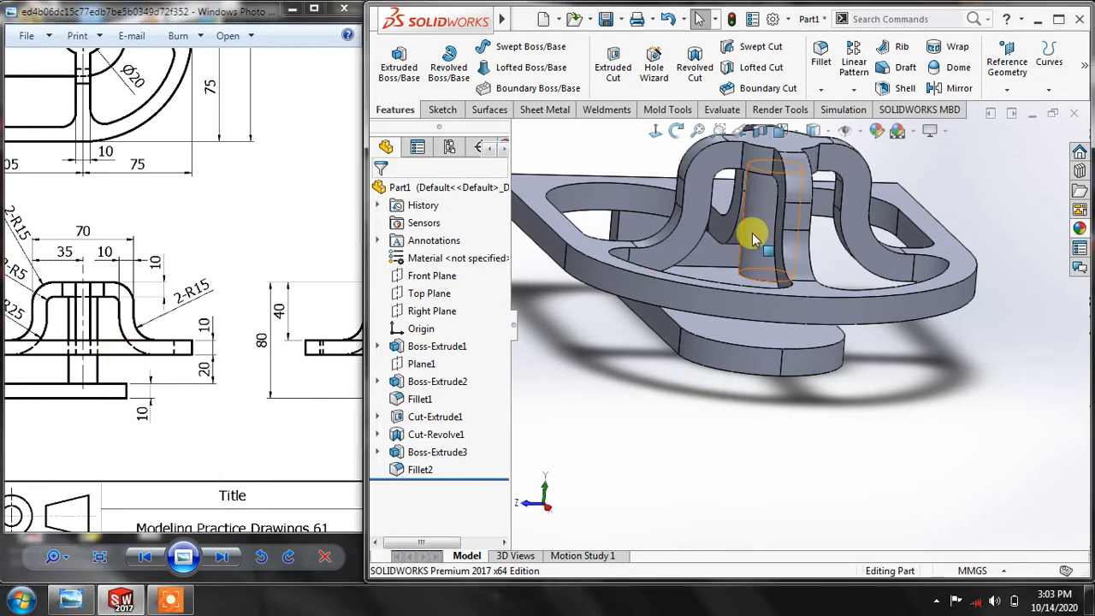
# Try to redefine Boss-Extrude2 with a Blind end condition and 70 mm depth, and undo the change
pyautogui.click(379, 346)
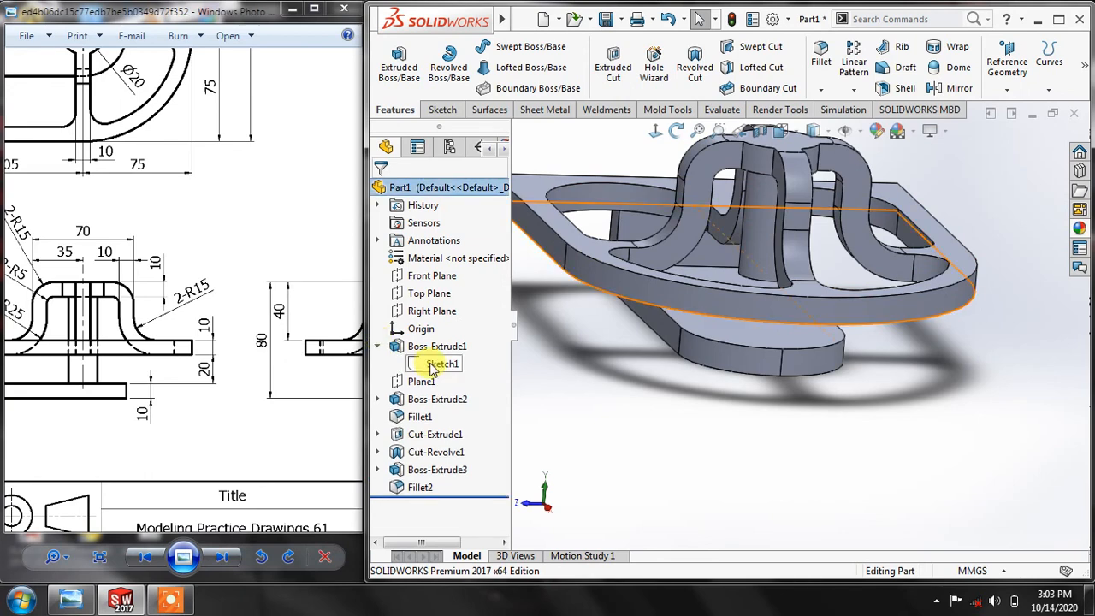
pyautogui.click(379, 400)
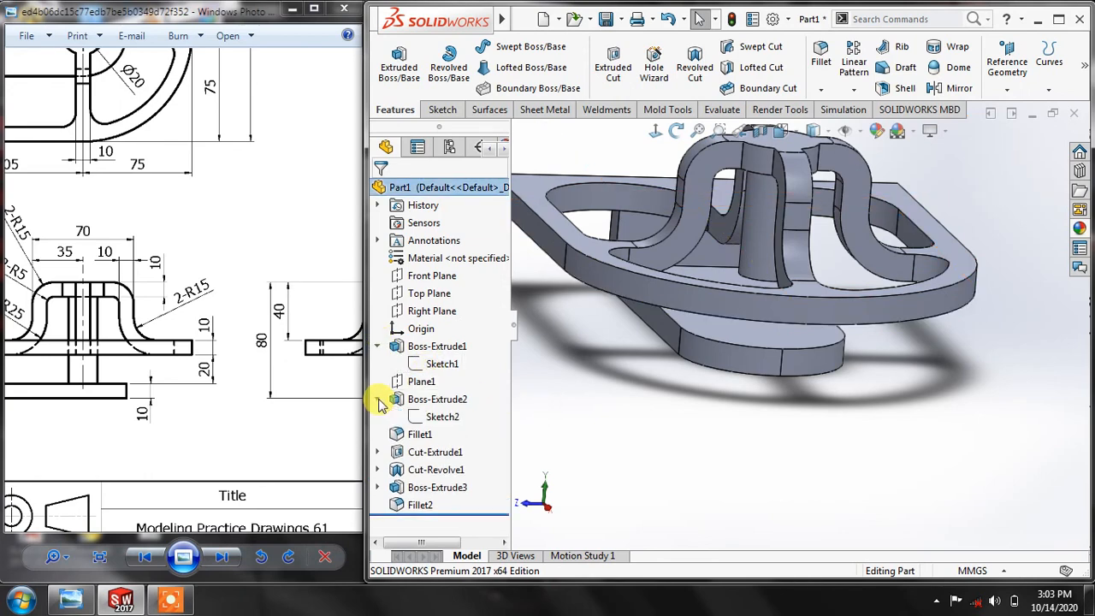
pyautogui.click(437, 399)
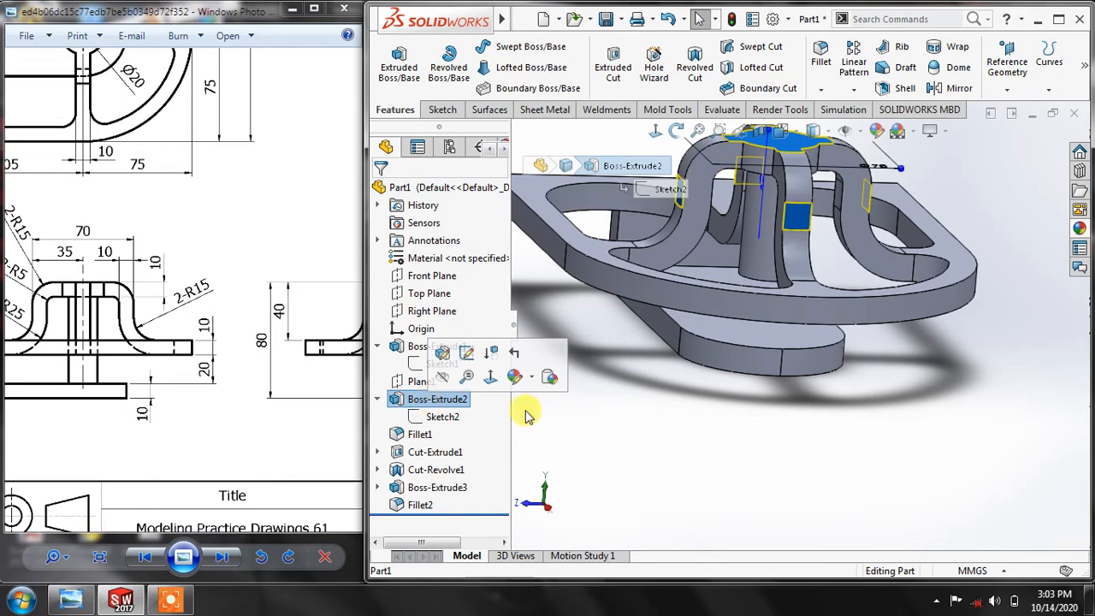
pyautogui.click(599, 419)
pyautogui.click(442, 417)
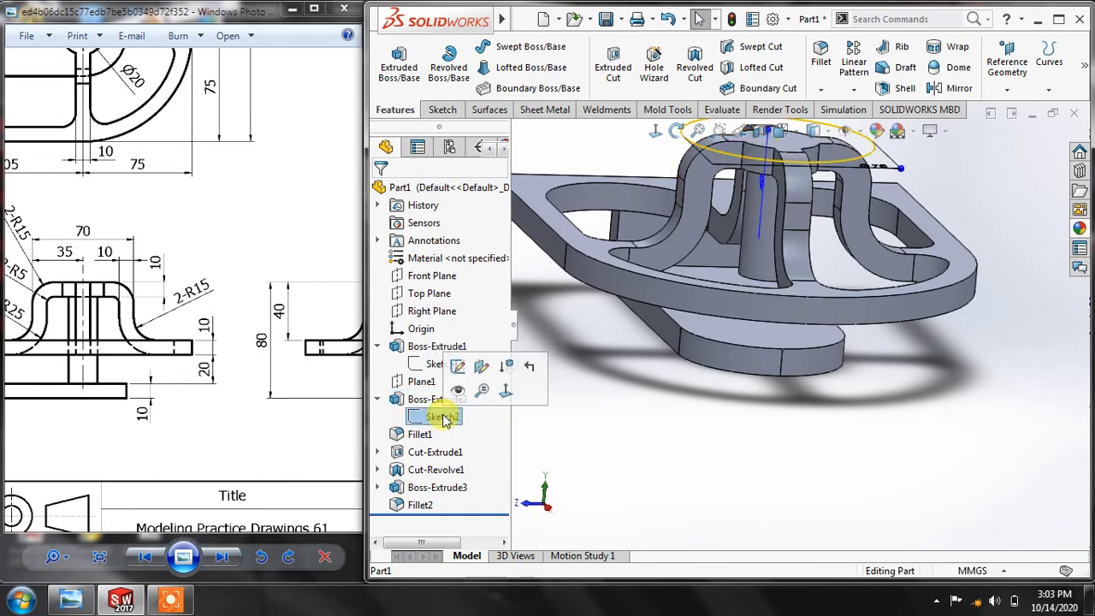
pyautogui.rightClick(443, 418)
pyautogui.click(434, 399)
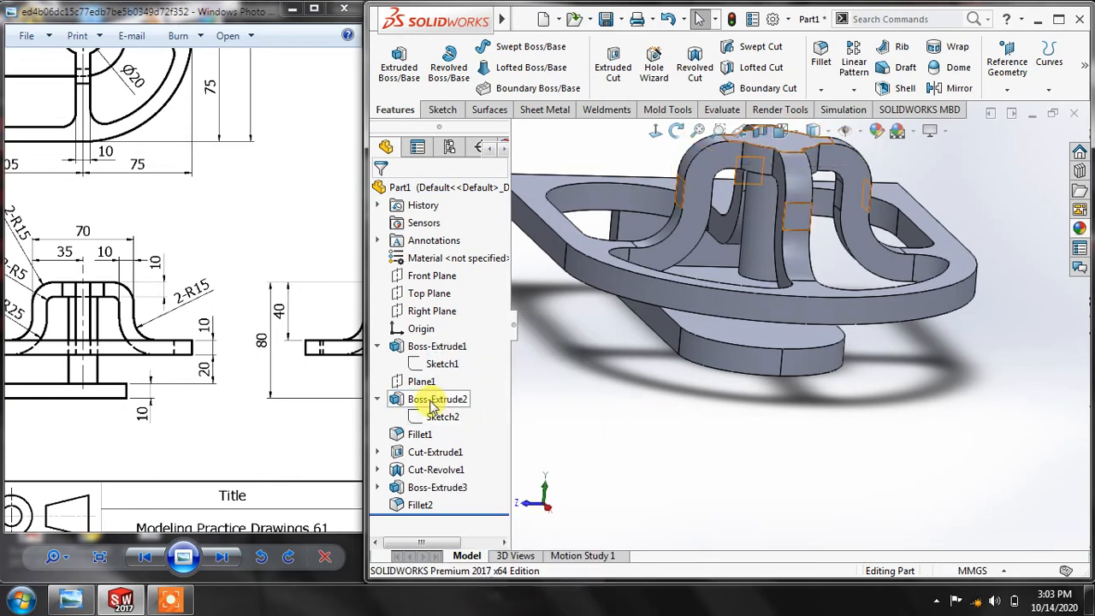
pyautogui.click(445, 352)
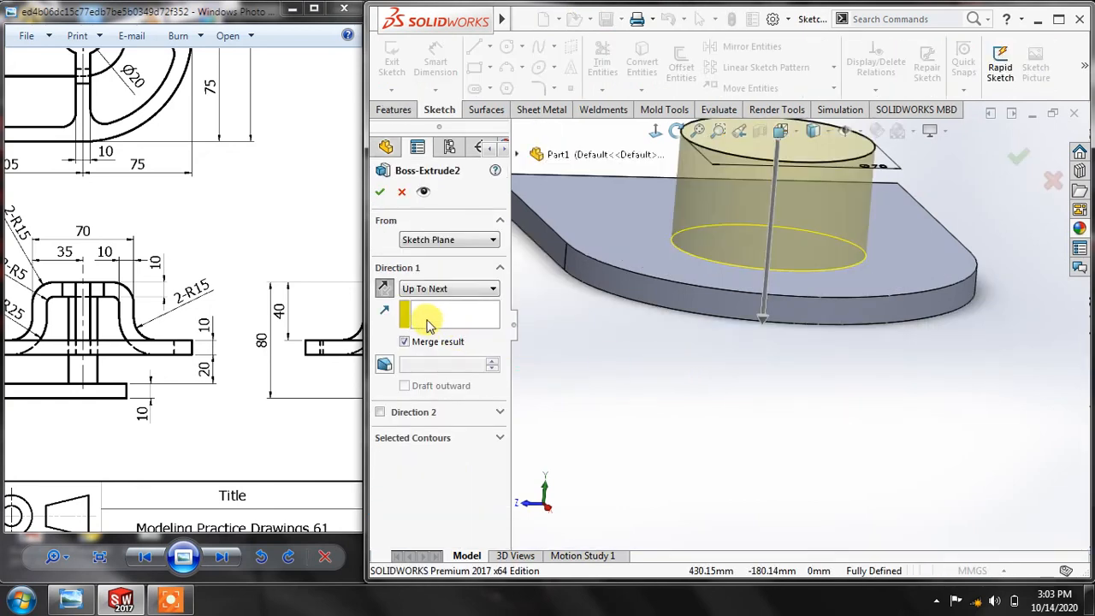
pyautogui.click(441, 291)
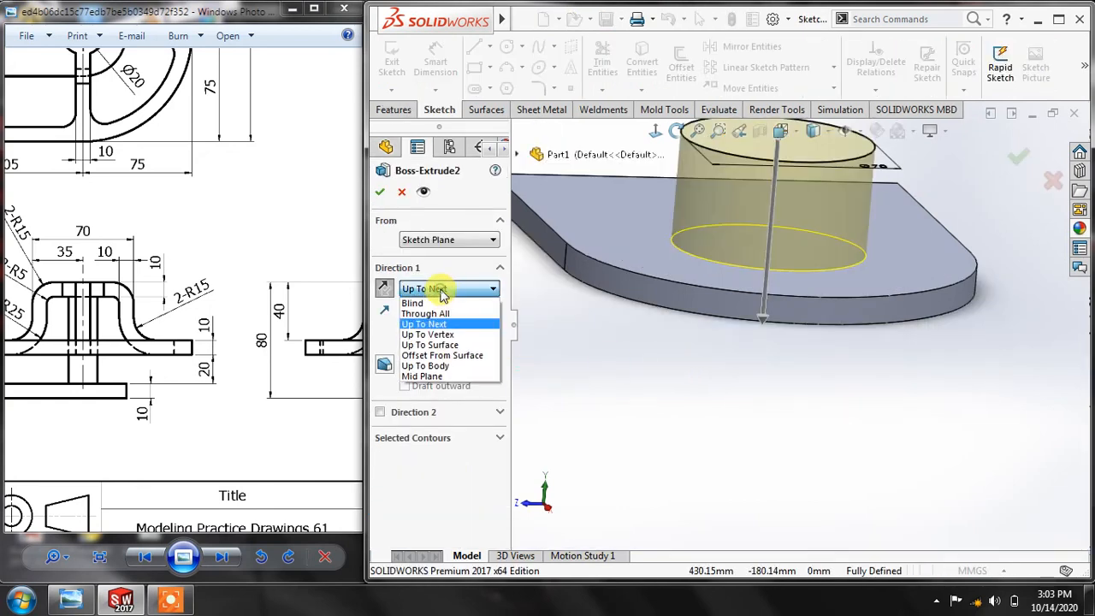
pyautogui.click(434, 303)
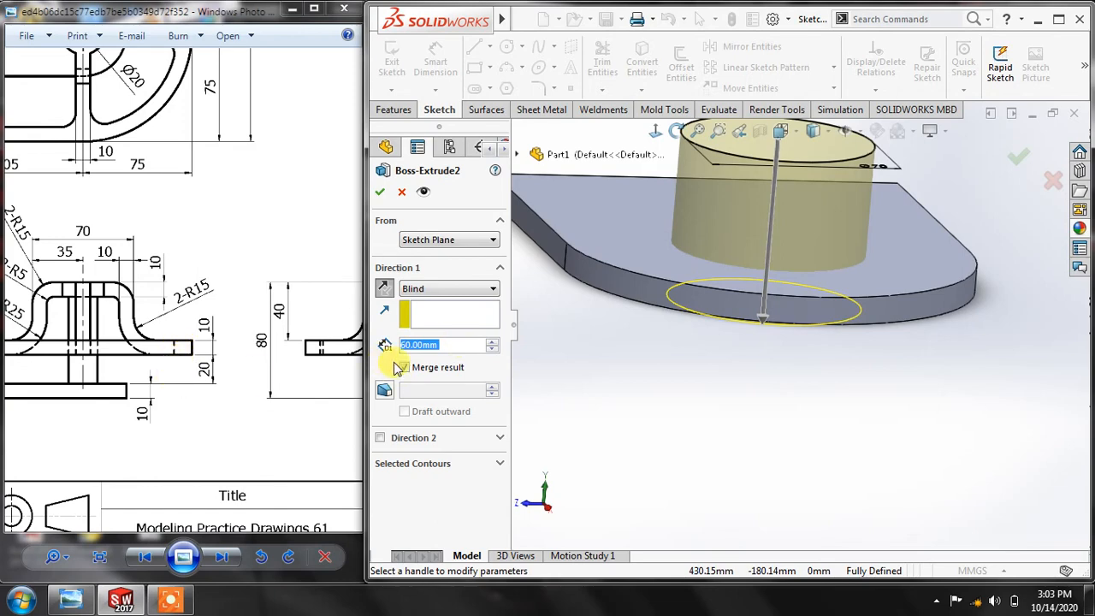
pyautogui.scroll(1, 453, 351)
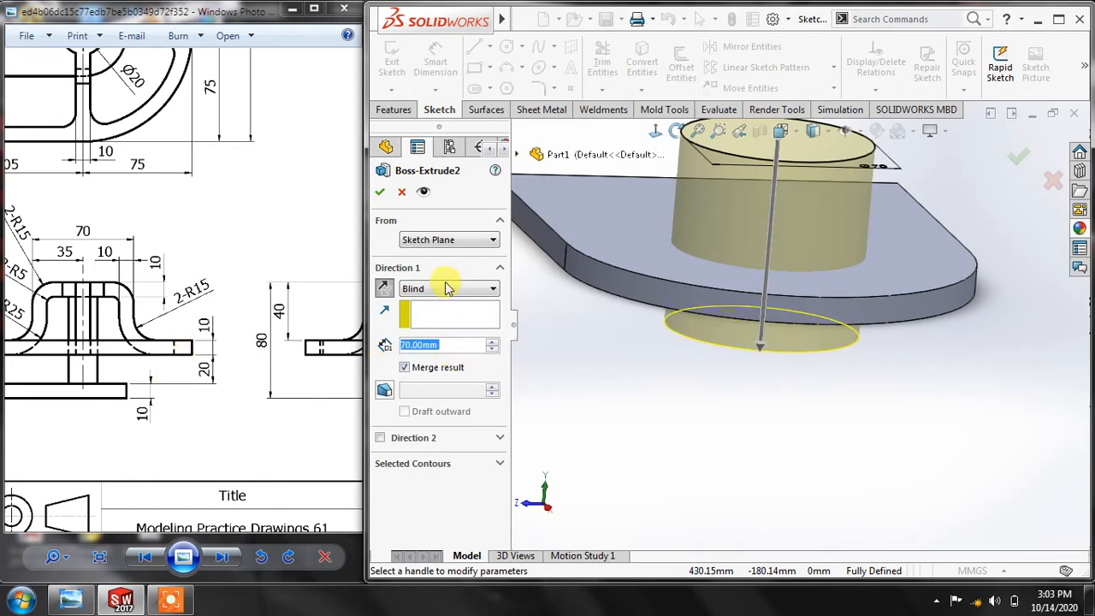
pyautogui.click(381, 196)
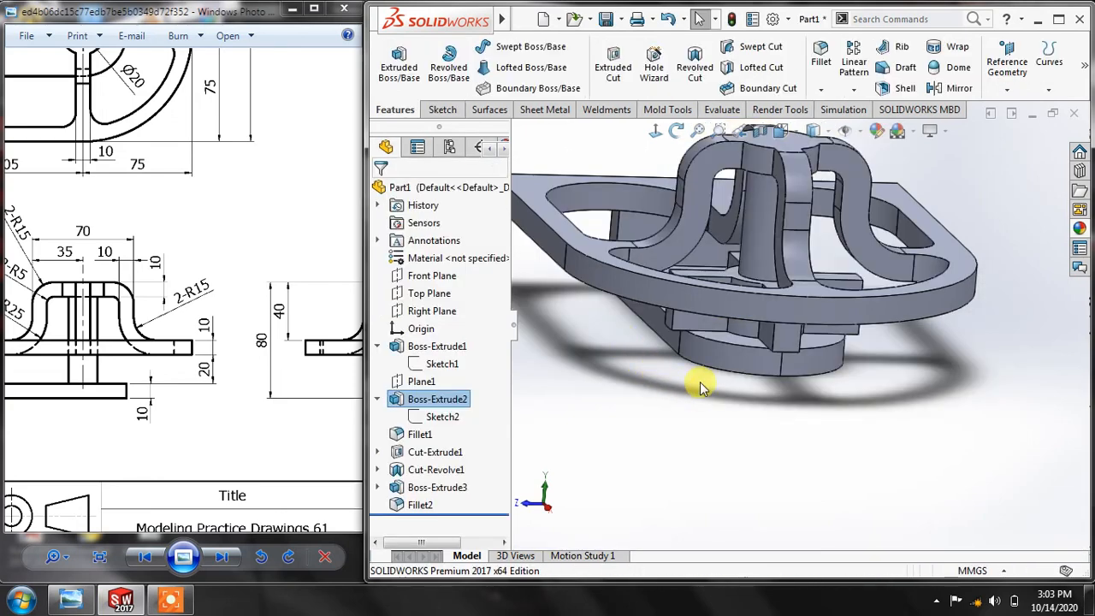
pyautogui.moveTo(630, 379); pyautogui.dragTo(717, 404, button='middle')
pyautogui.hotkey('ctrl', 'z')
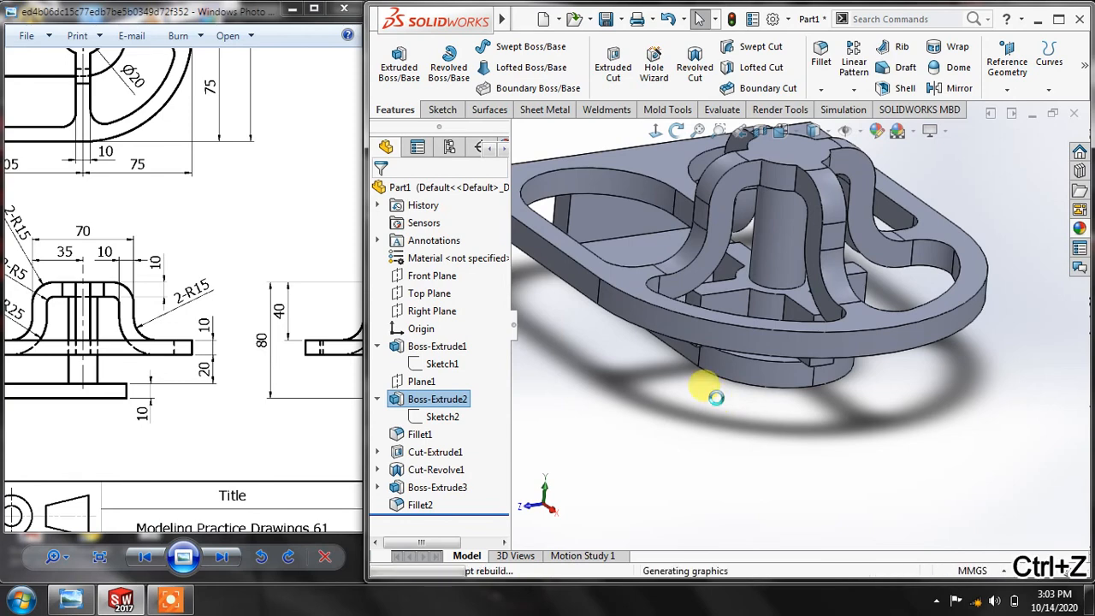
pyautogui.moveTo(717, 404)
pyautogui.mouseDown(button='middle')
pyautogui.moveTo(712, 264)
pyautogui.moveTo(733, 237)
pyautogui.mouseUp(button='middle')
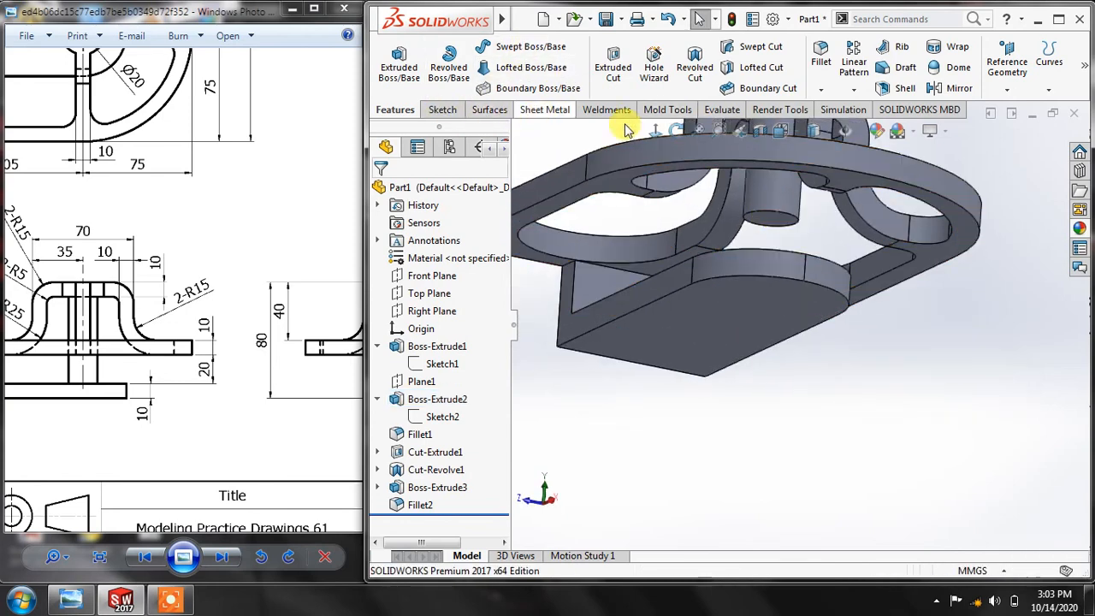
pyautogui.click(443, 110)
pyautogui.click(392, 60)
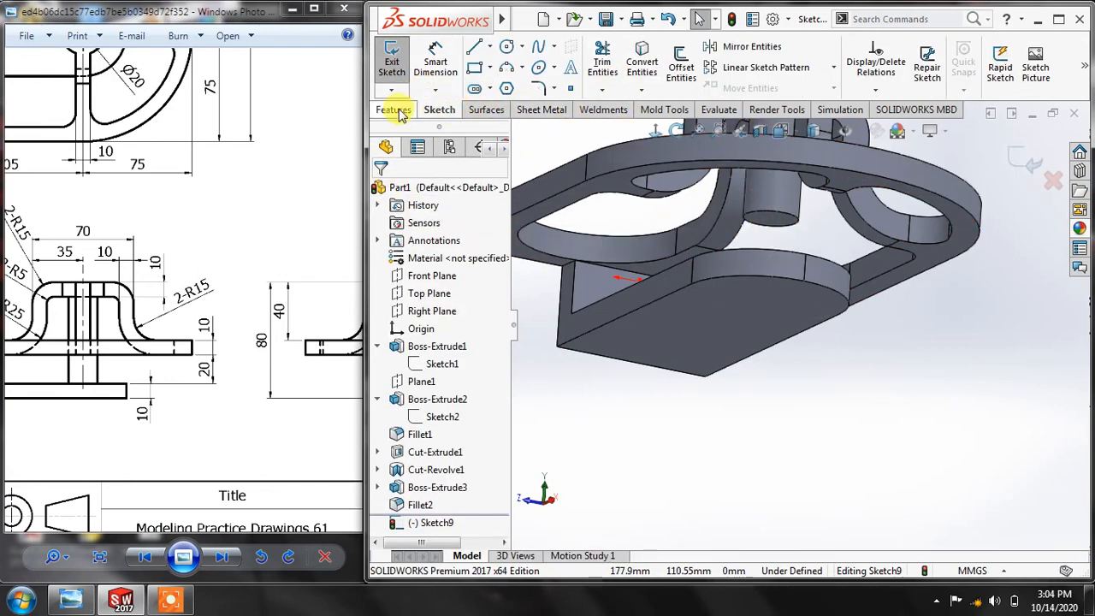
pyautogui.click(390, 73)
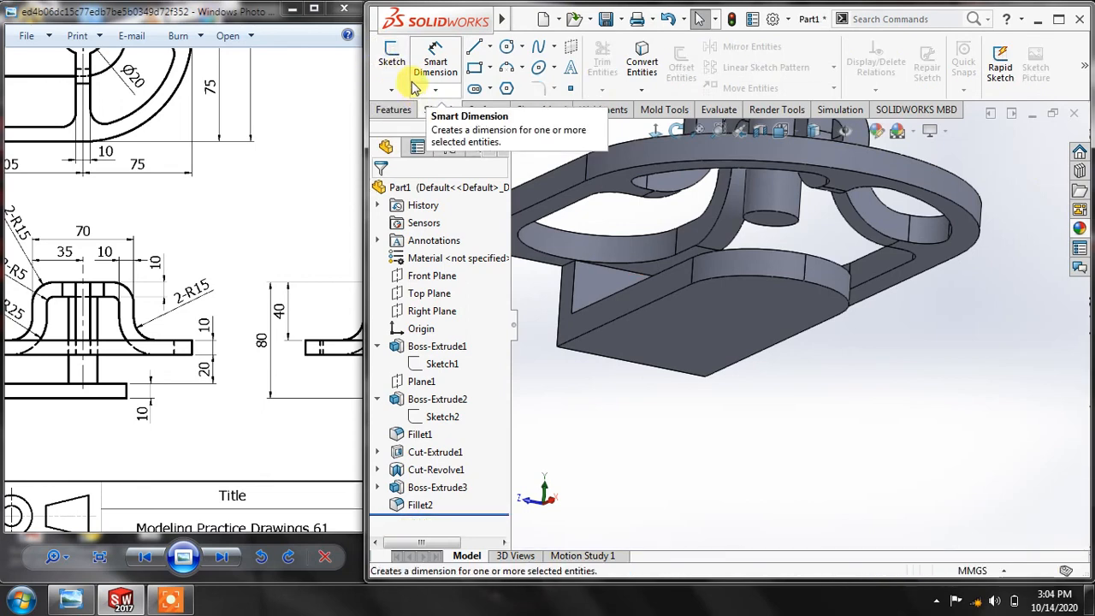
pyautogui.click(394, 109)
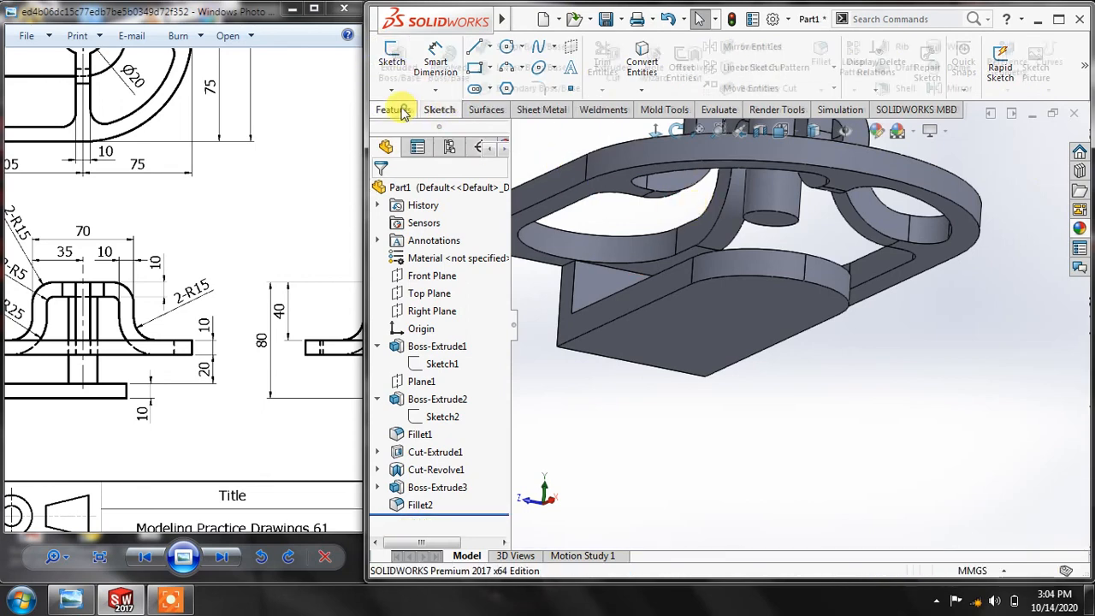
pyautogui.click(392, 61)
pyautogui.click(775, 221)
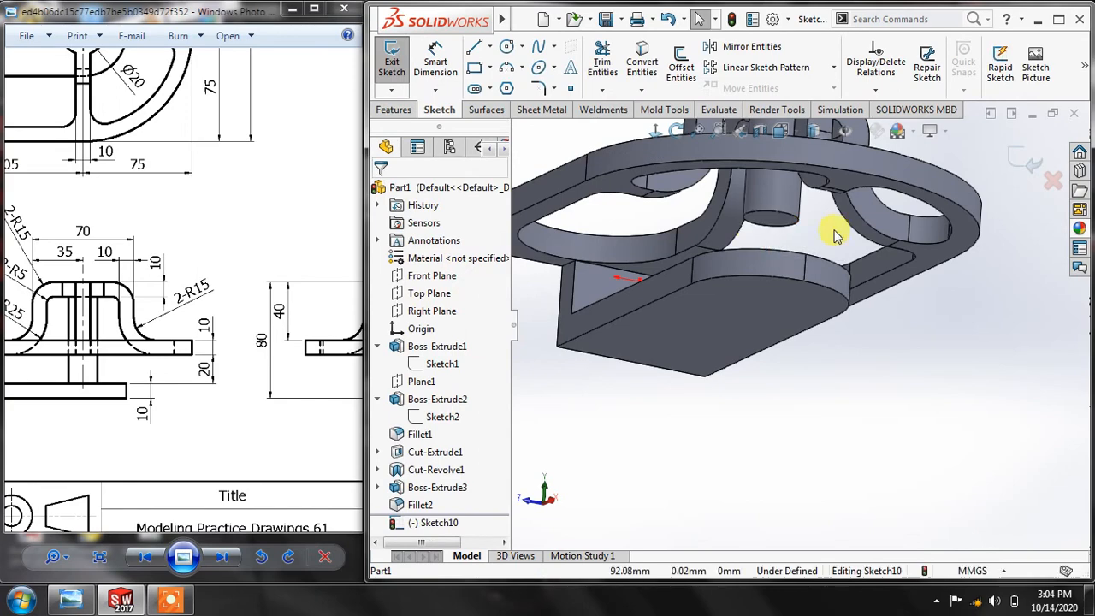
pyautogui.click(1018, 160)
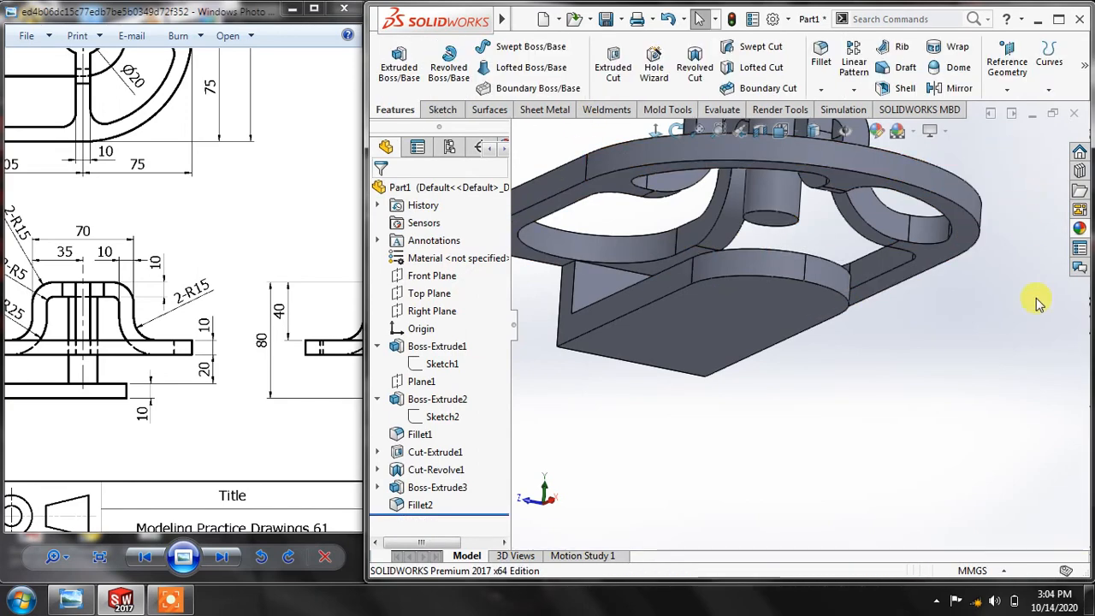
# Sketch on the central post's lower end face by converting its circular edge, and close the sketch
pyautogui.scroll(-5, 728, 208)
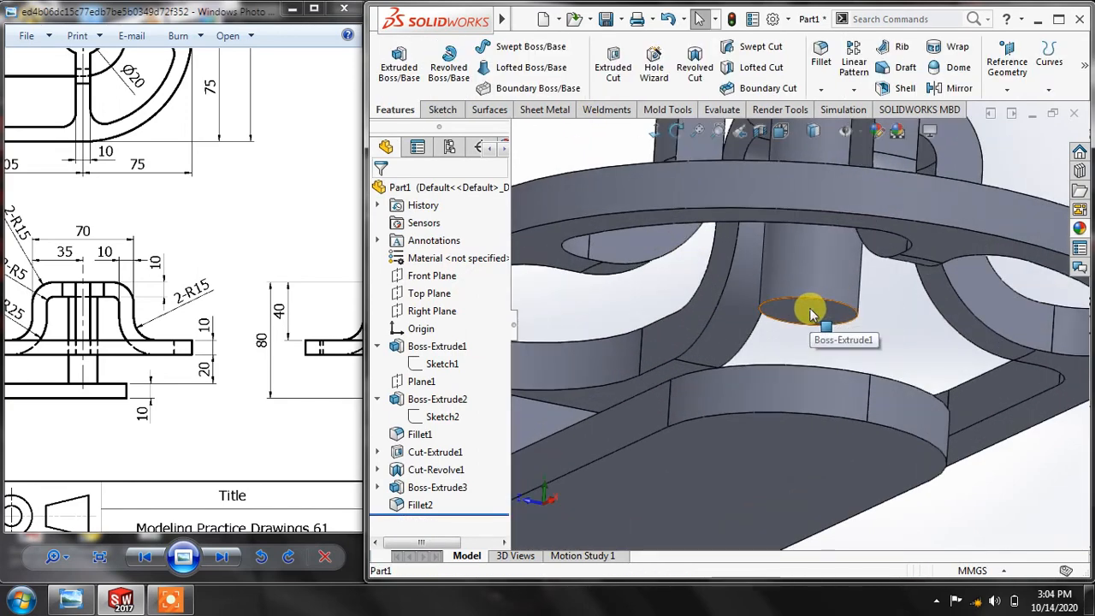
pyautogui.click(808, 308)
pyautogui.click(880, 268)
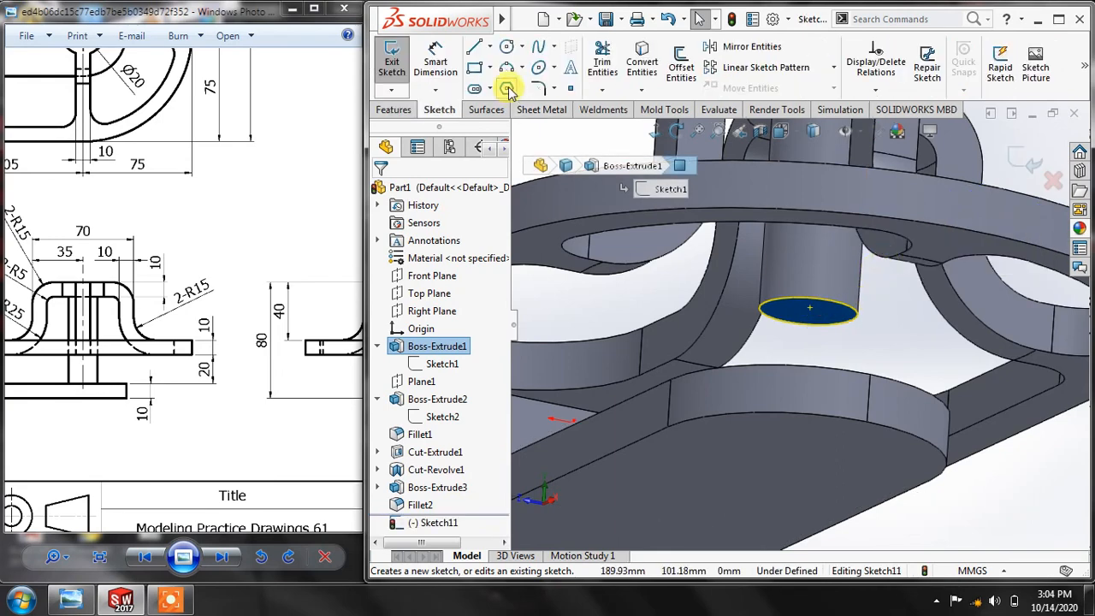
pyautogui.click(648, 61)
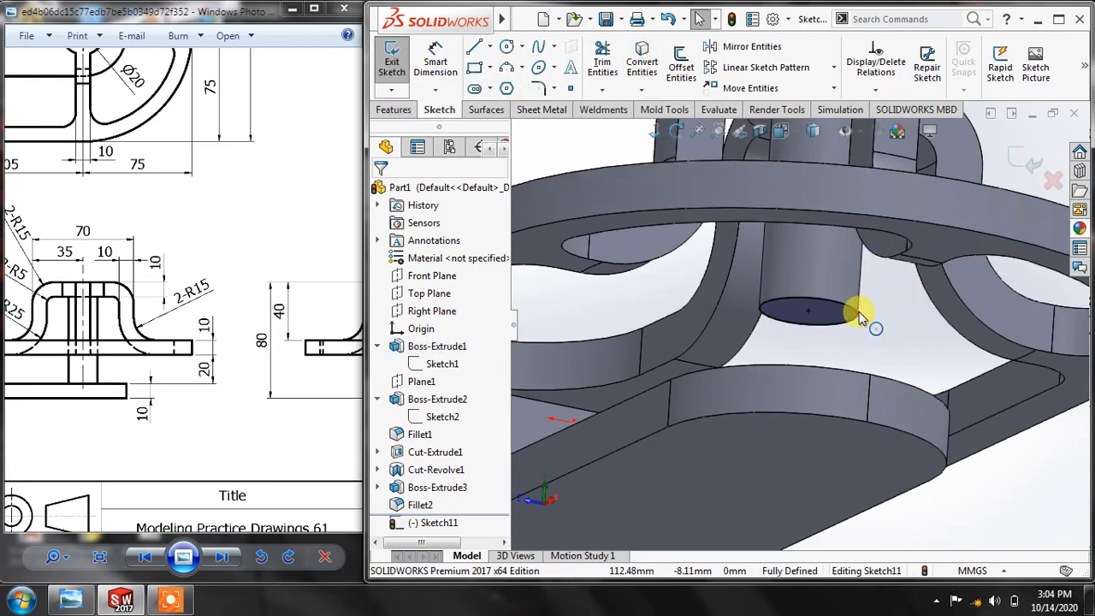
pyautogui.click(860, 317)
pyautogui.click(384, 187)
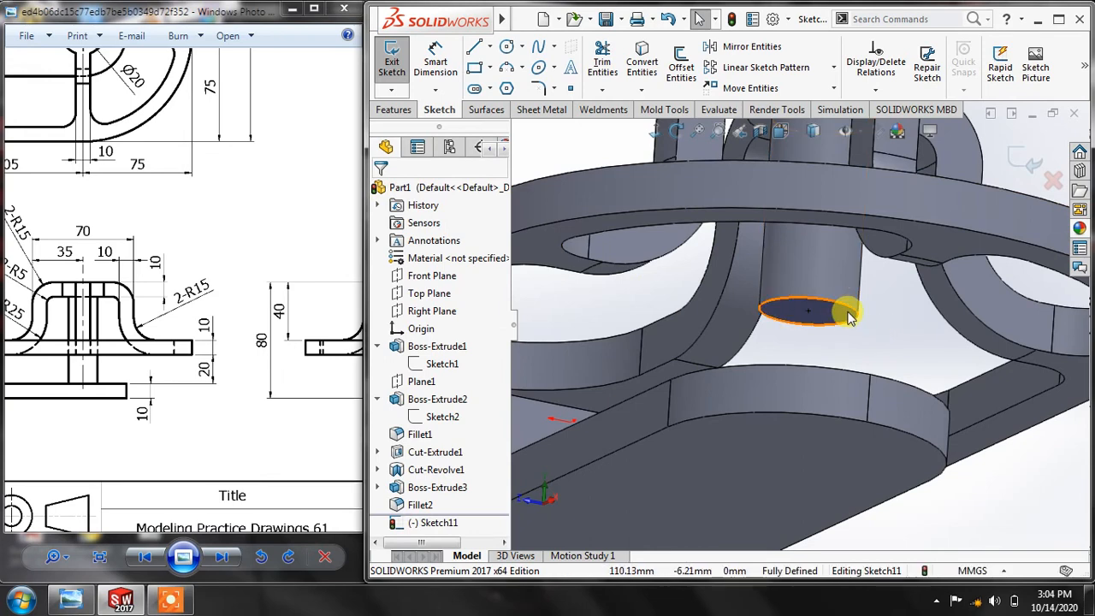
pyautogui.scroll(-2, 850, 317)
pyautogui.scroll(3, 850, 316)
pyautogui.click(1028, 165)
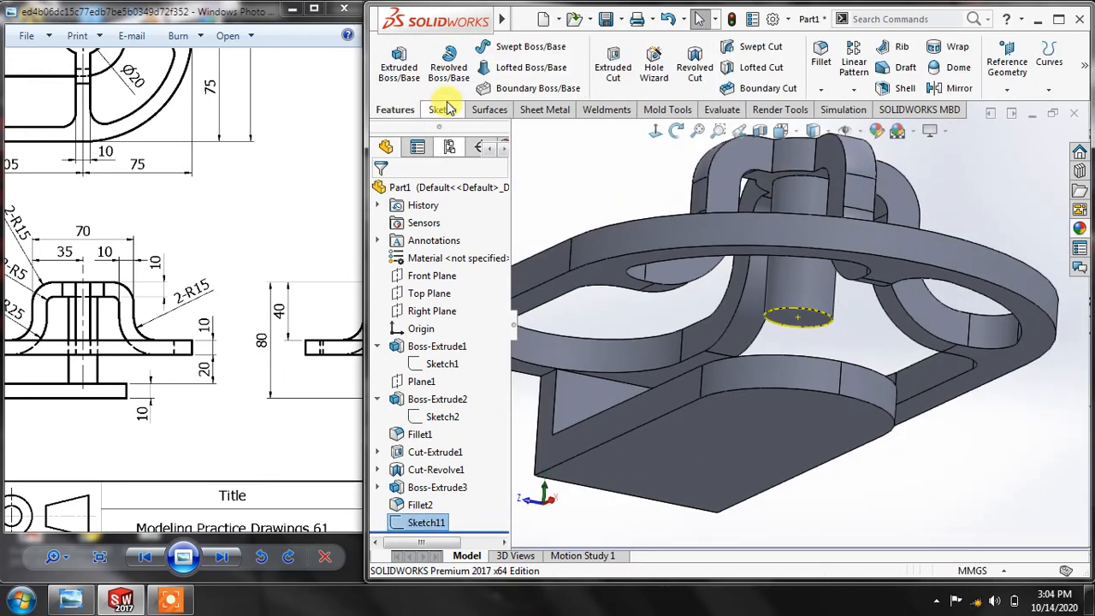
# Extrude the converted circle down to the lower base with the Up To Next end condition
pyautogui.click(400, 68)
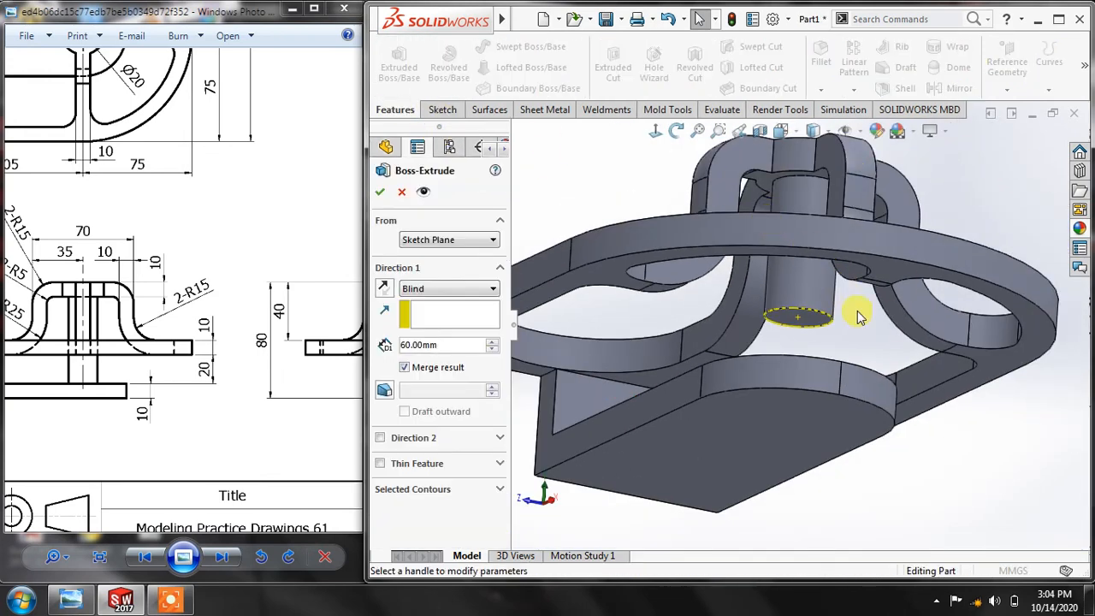
pyautogui.click(466, 296)
pyautogui.click(428, 313)
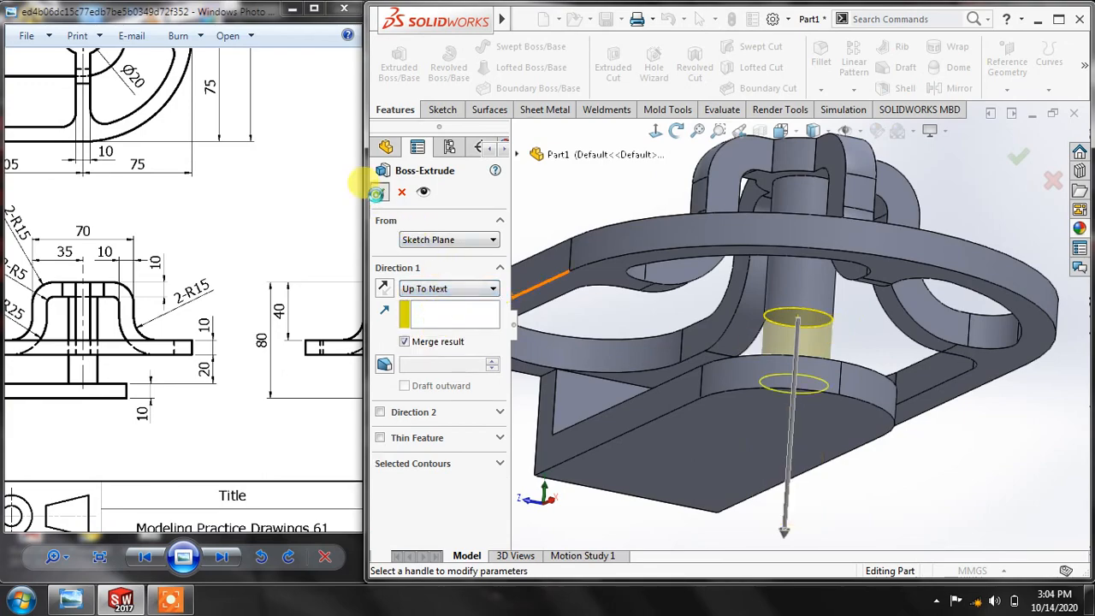
pyautogui.click(376, 194)
pyautogui.moveTo(530, 252)
pyautogui.mouseDown(button='middle')
pyautogui.moveTo(716, 276)
pyautogui.moveTo(711, 296)
pyautogui.moveTo(748, 395)
pyautogui.moveTo(778, 350)
pyautogui.moveTo(864, 274)
pyautogui.moveTo(821, 291)
pyautogui.moveTo(788, 389)
pyautogui.moveTo(787, 443)
pyautogui.moveTo(869, 472)
pyautogui.moveTo(837, 467)
pyautogui.moveTo(852, 468)
pyautogui.mouseUp(button='middle')
pyautogui.scroll(-3, 271, 272)
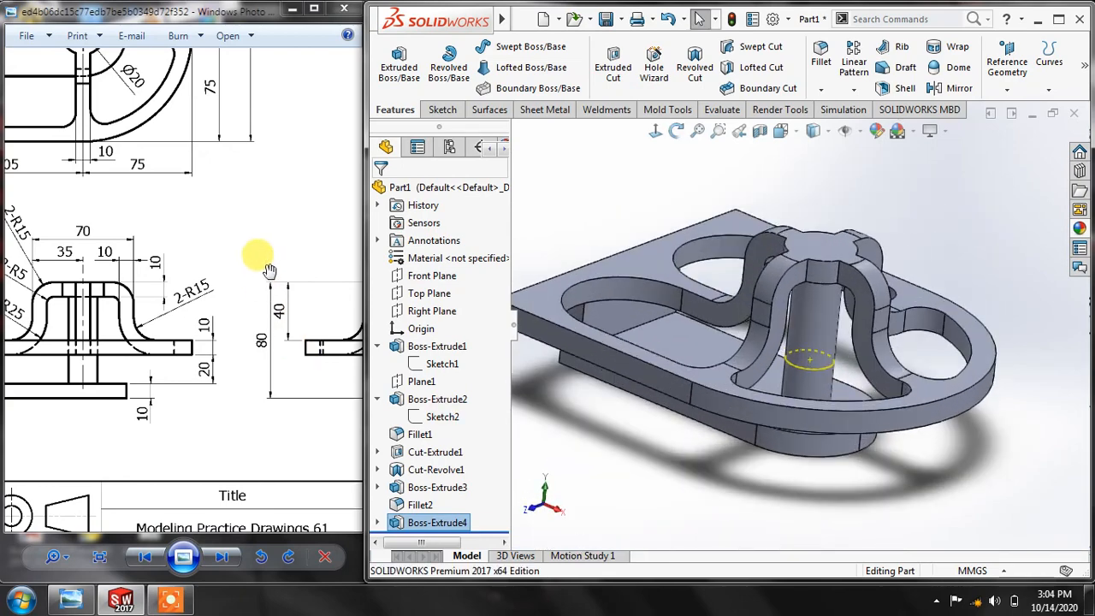
# Compare the model with the reference drawing's isometric view and check the plan view for the upper plate's corner radius
pyautogui.scroll(2, 271, 273)
pyautogui.click(269, 271)
pyautogui.scroll(-3, 234, 247)
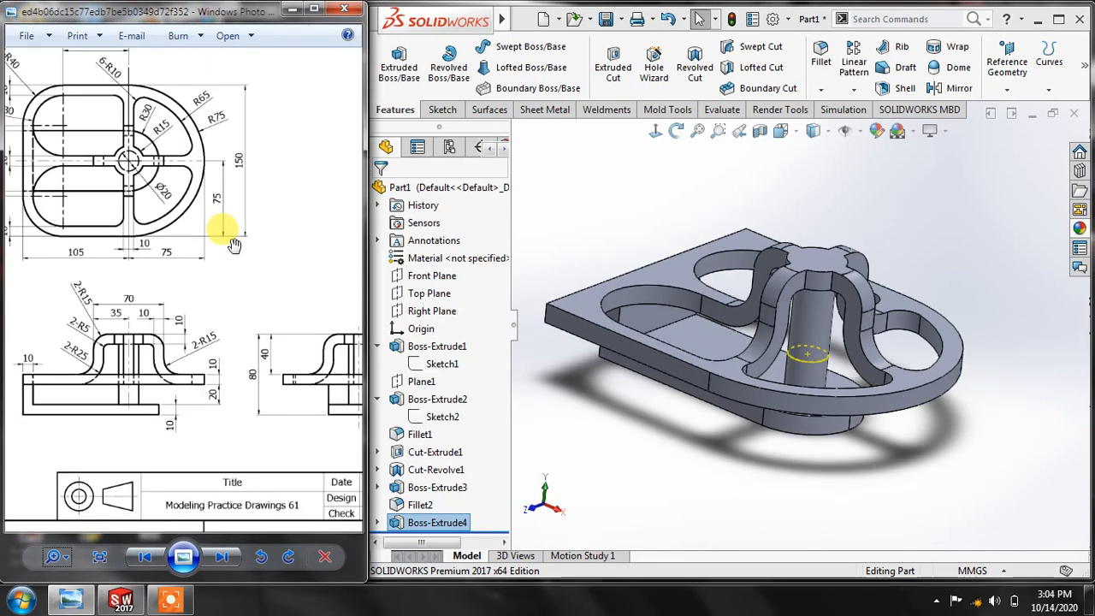
pyautogui.moveTo(238, 217); pyautogui.dragTo(182, 320)
pyautogui.moveTo(307, 173)
pyautogui.mouseDown()
pyautogui.moveTo(276, 342)
pyautogui.moveTo(247, 359)
pyautogui.mouseUp()
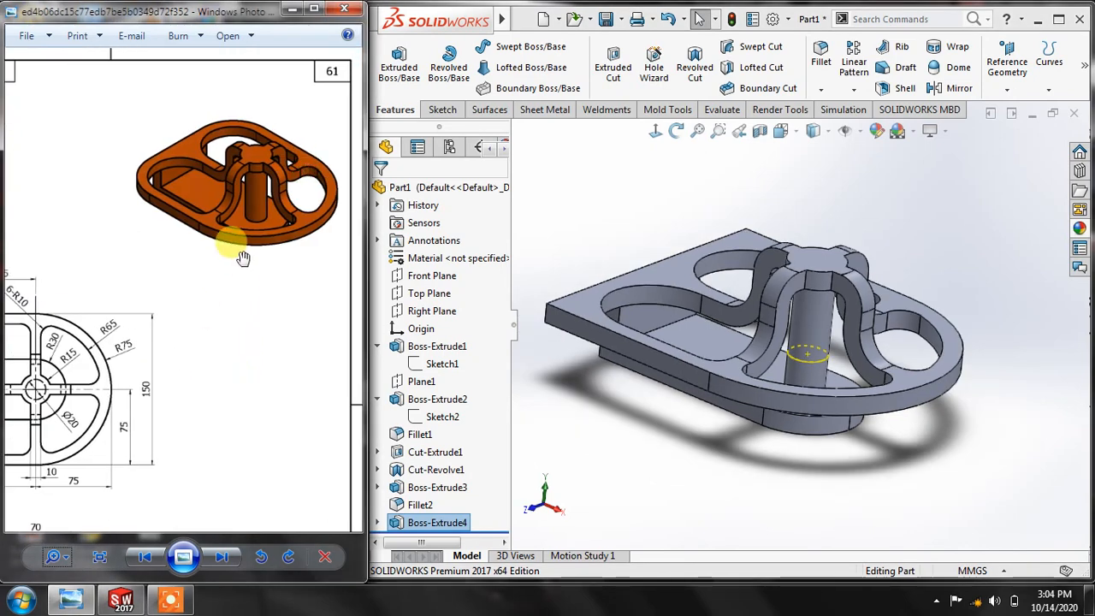
pyautogui.moveTo(630, 200)
pyautogui.mouseDown(button='middle')
pyautogui.moveTo(631, 215)
pyautogui.moveTo(603, 193)
pyautogui.mouseUp(button='middle')
pyautogui.moveTo(166, 329)
pyautogui.mouseDown()
pyautogui.moveTo(280, 294)
pyautogui.moveTo(295, 269)
pyautogui.mouseUp()
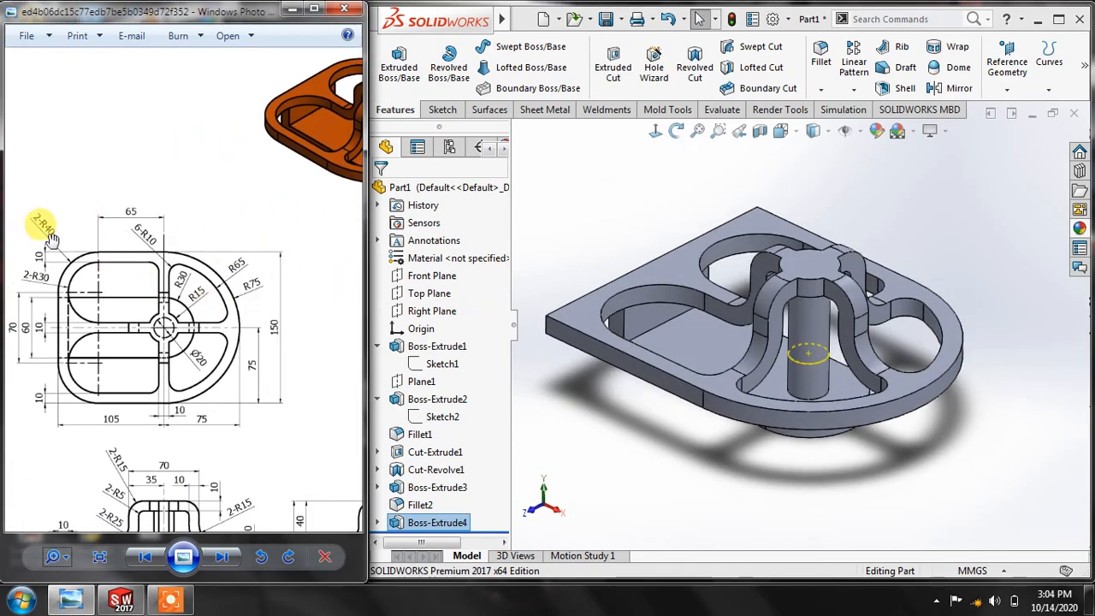
pyautogui.click(631, 180)
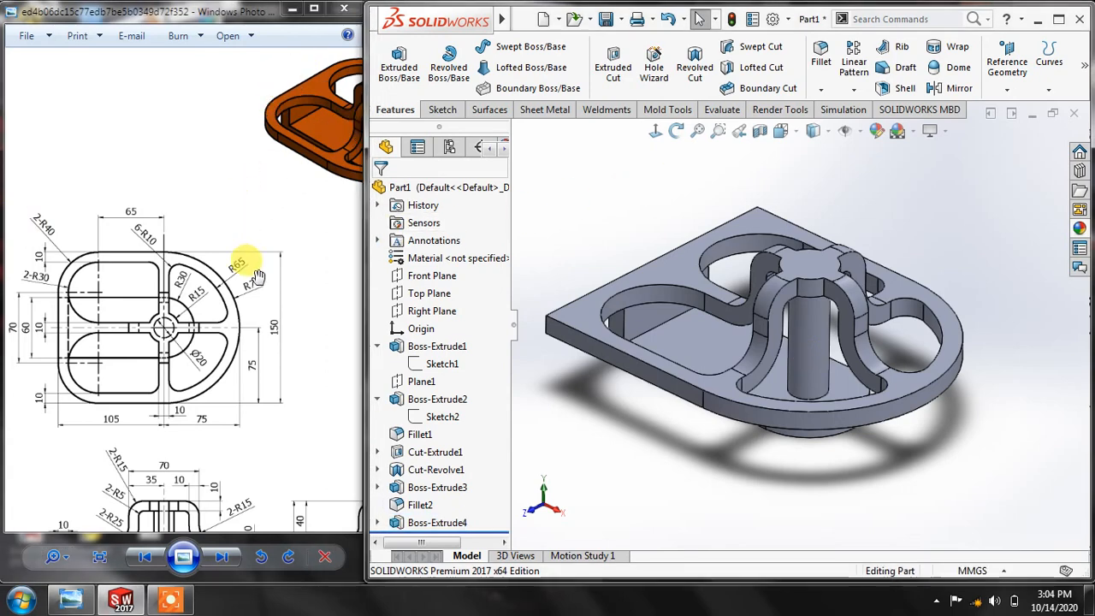
# Fillet the two vertical corner edges at the square end of the upper plate with a 40 mm radius
pyautogui.click(822, 57)
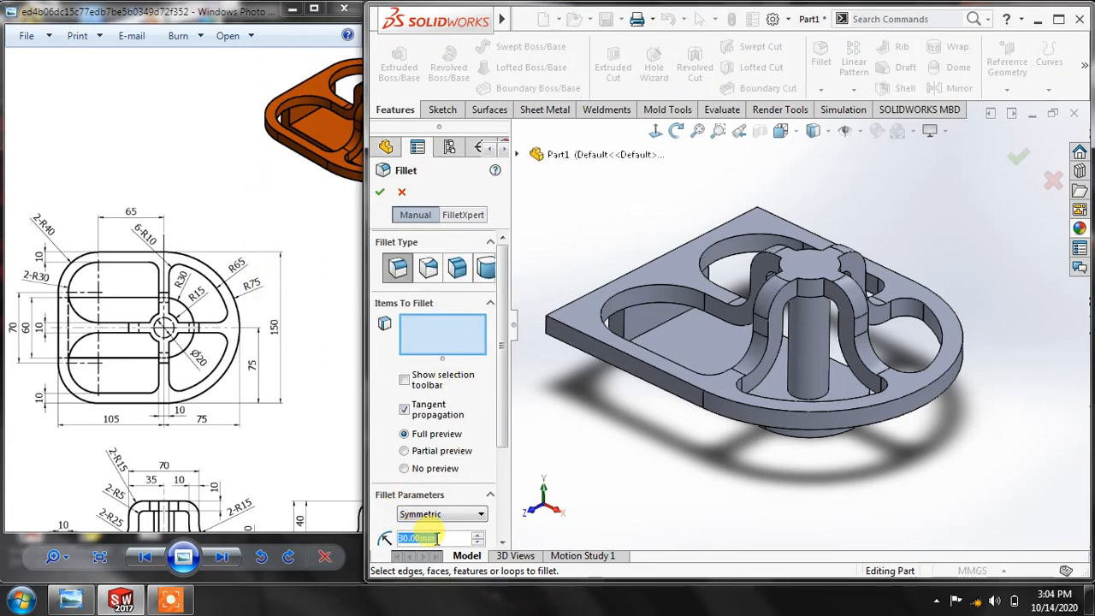
pyautogui.write('40')
pyautogui.press('Return')
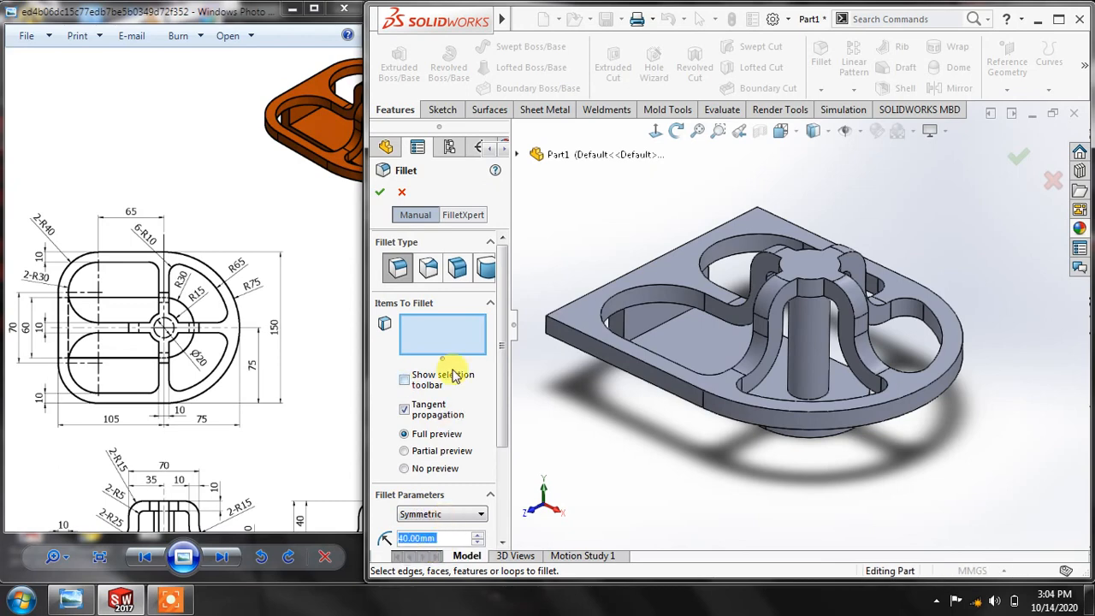
pyautogui.click(548, 328)
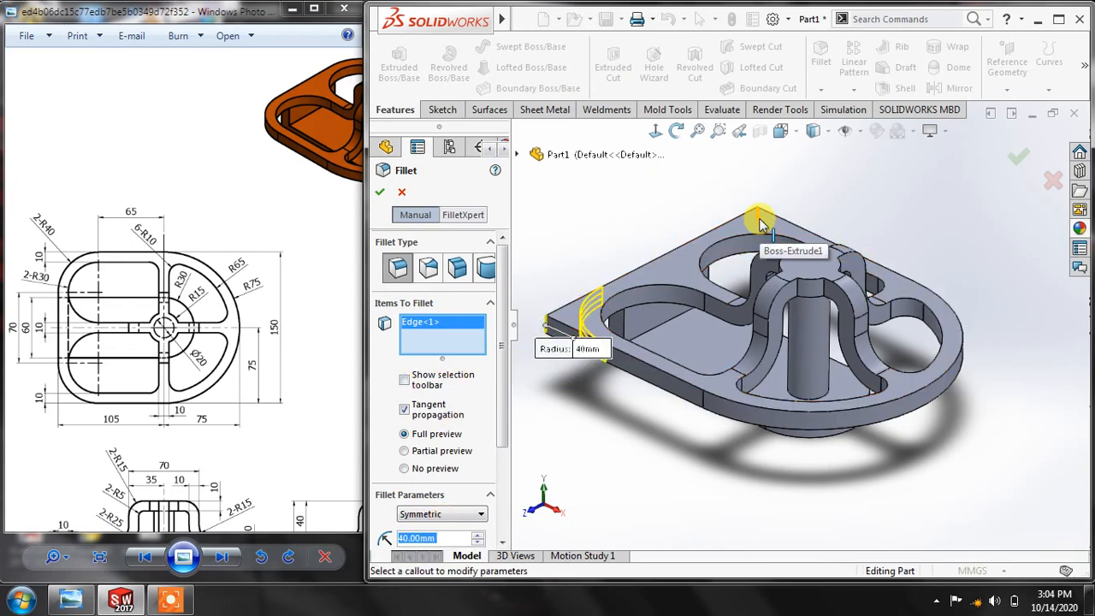
pyautogui.click(753, 224)
pyautogui.click(381, 193)
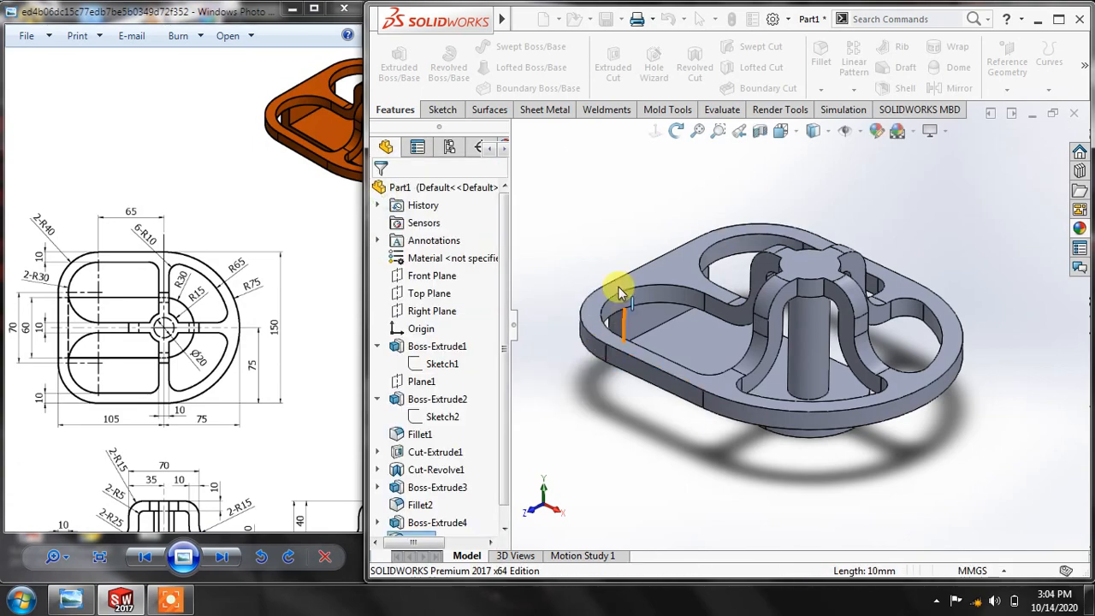
pyautogui.moveTo(482, 289); pyautogui.dragTo(637, 239, button='middle')
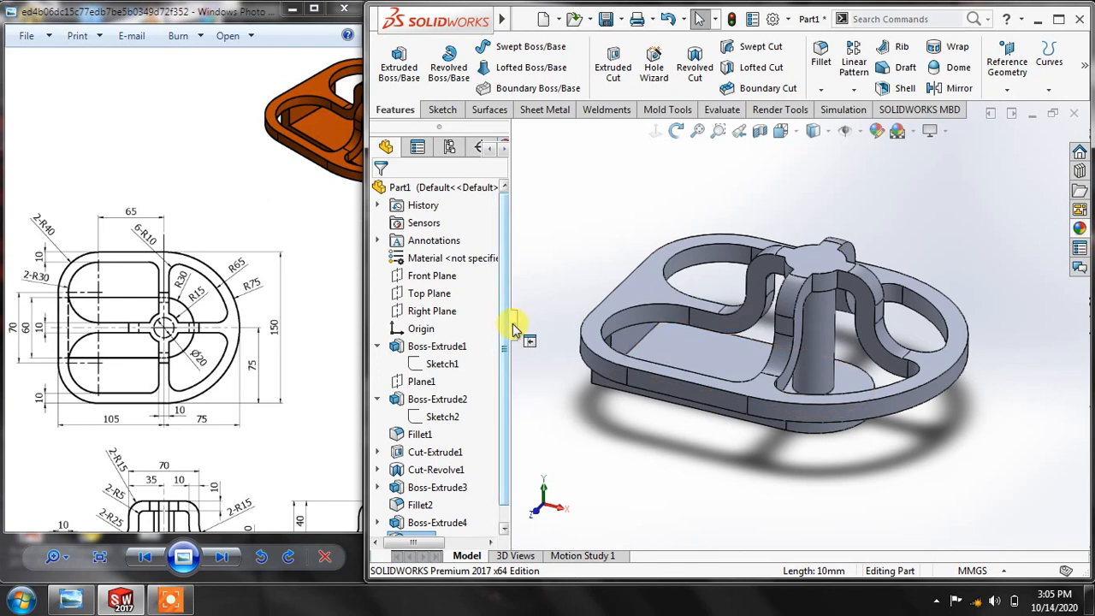
# Narrow the feature tree and apply the satin finished mahogany 2d appearance to the whole part
pyautogui.moveTo(513, 329); pyautogui.dragTo(476, 328)
pyautogui.click(1080, 231)
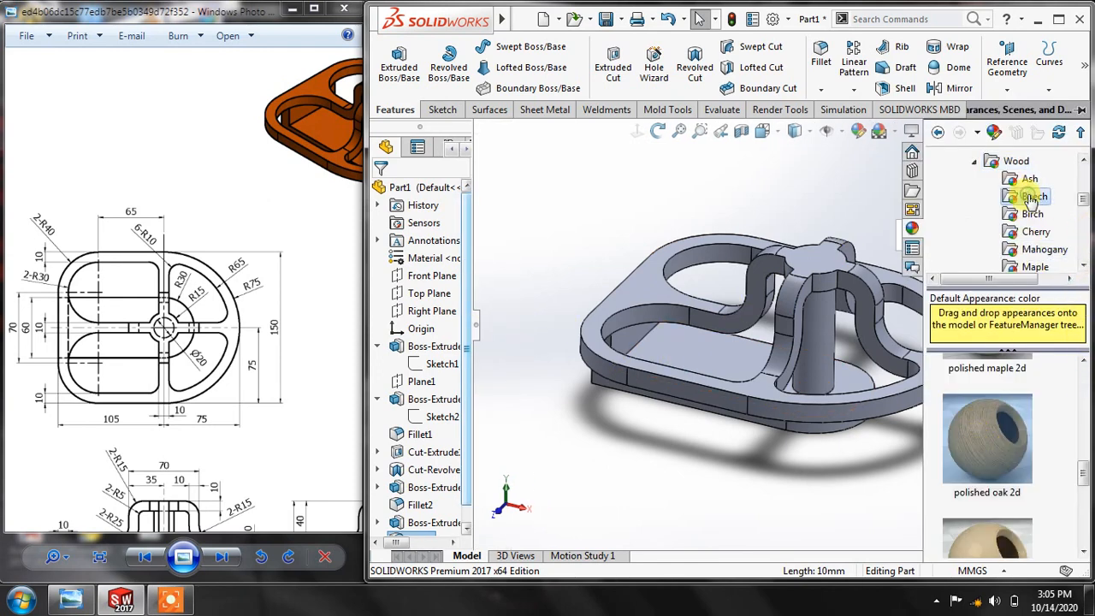
pyautogui.click(1033, 196)
pyautogui.click(1033, 214)
pyautogui.click(1035, 231)
pyautogui.click(1042, 249)
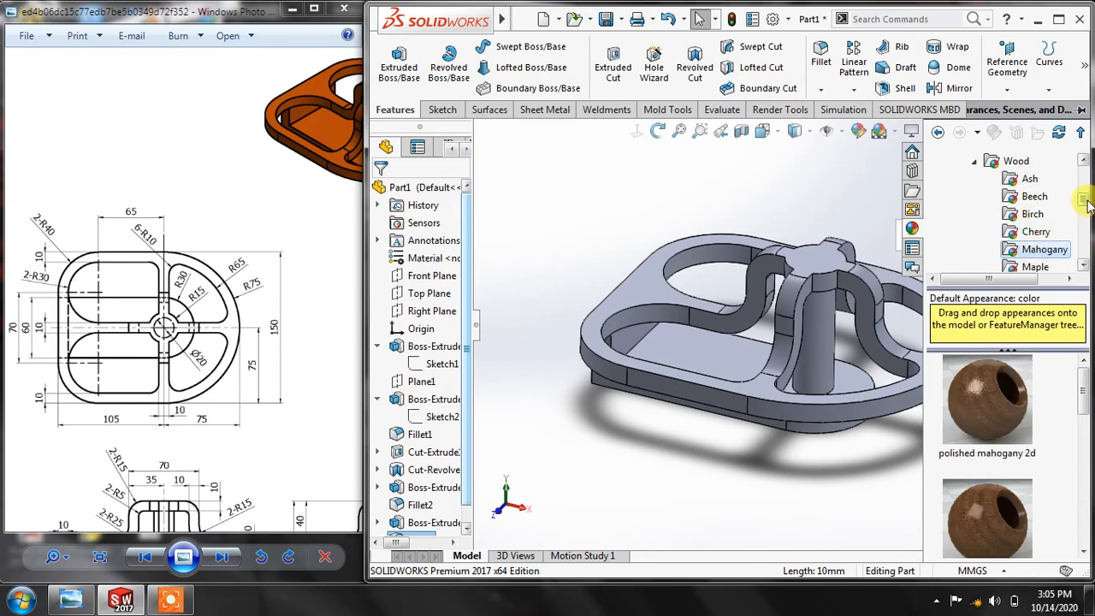
pyautogui.moveTo(1087, 204); pyautogui.dragTo(1087, 213)
pyautogui.moveTo(1001, 504); pyautogui.dragTo(822, 307)
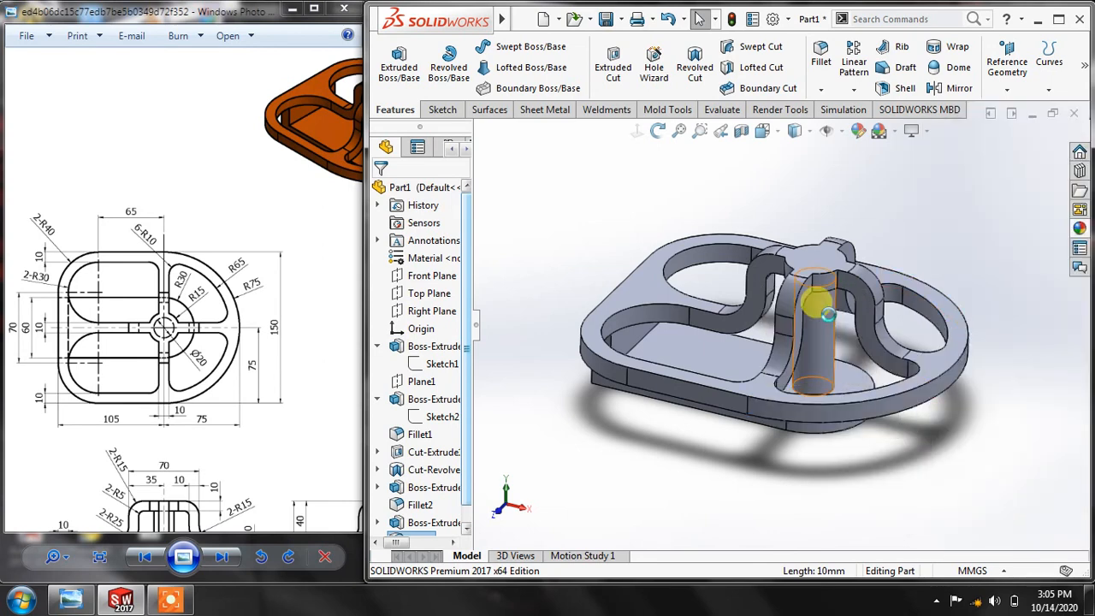
pyautogui.click(836, 317)
pyautogui.moveTo(938, 428); pyautogui.dragTo(881, 348, button='middle')
pyautogui.moveTo(787, 299); pyautogui.dragTo(707, 303, button='middle')
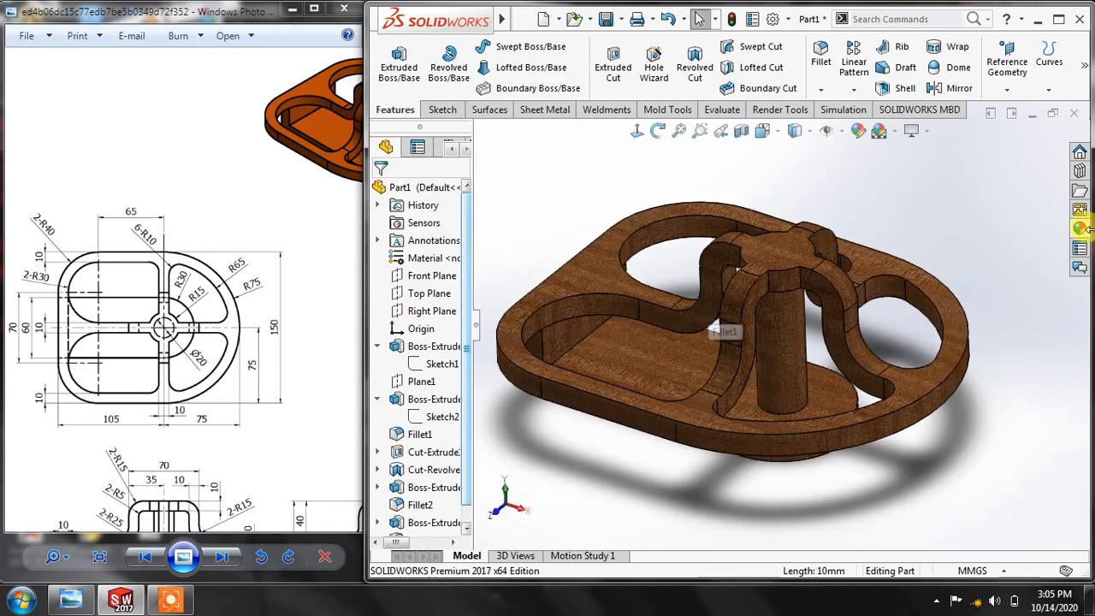
# Look through the Mahogany, Cherry, Birch and Pine wood appearances for an alternative finish
pyautogui.click(1080, 228)
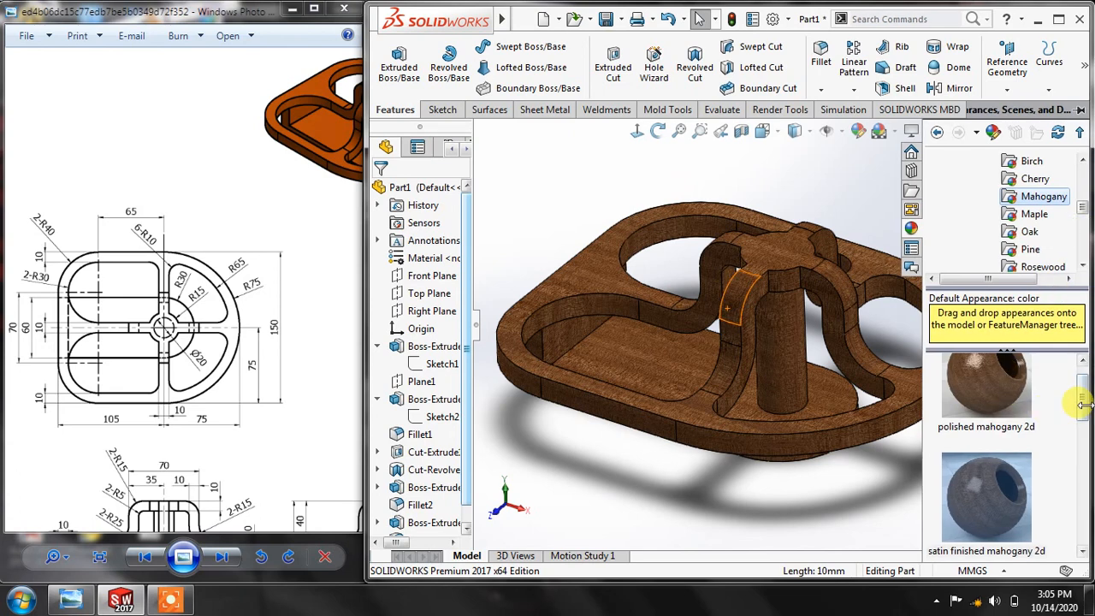
pyautogui.scroll(-2, 1085, 432)
pyautogui.scroll(-2, 1085, 436)
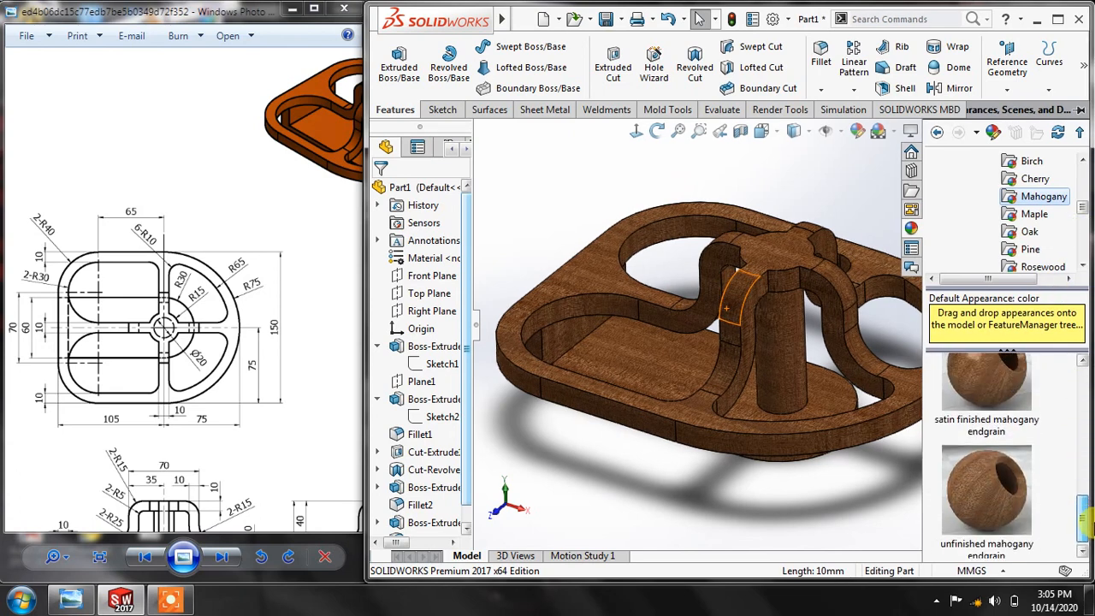
pyautogui.click(1033, 178)
pyautogui.click(1032, 163)
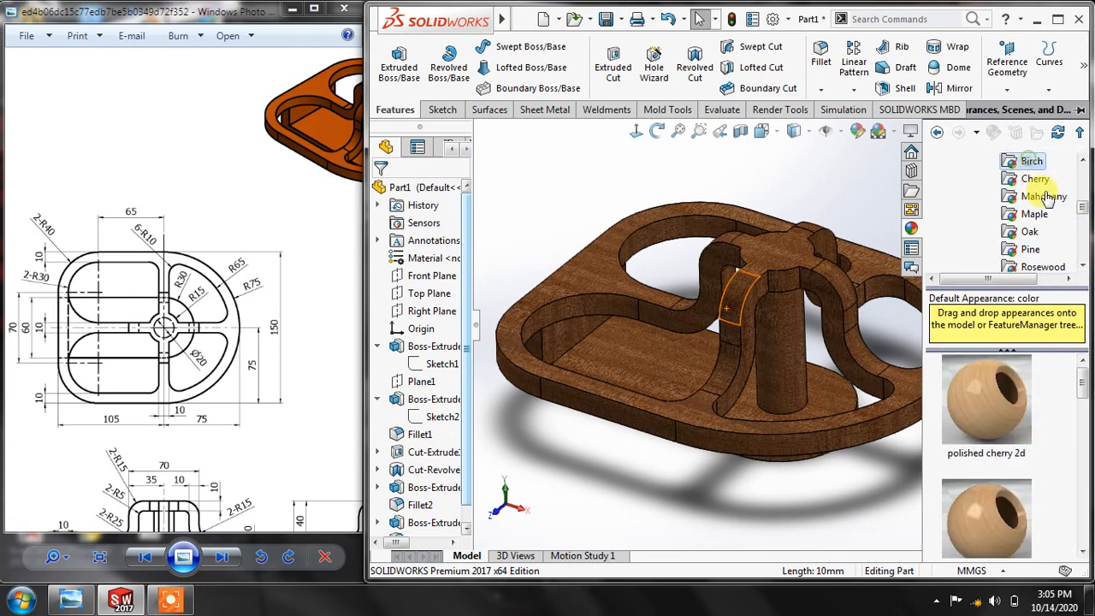
pyautogui.click(1031, 249)
# Apply the diamond appearance from the Organic category to the whole part
pyautogui.moveTo(1085, 212); pyautogui.dragTo(1084, 201)
pyautogui.click(973, 180)
pyautogui.click(956, 162)
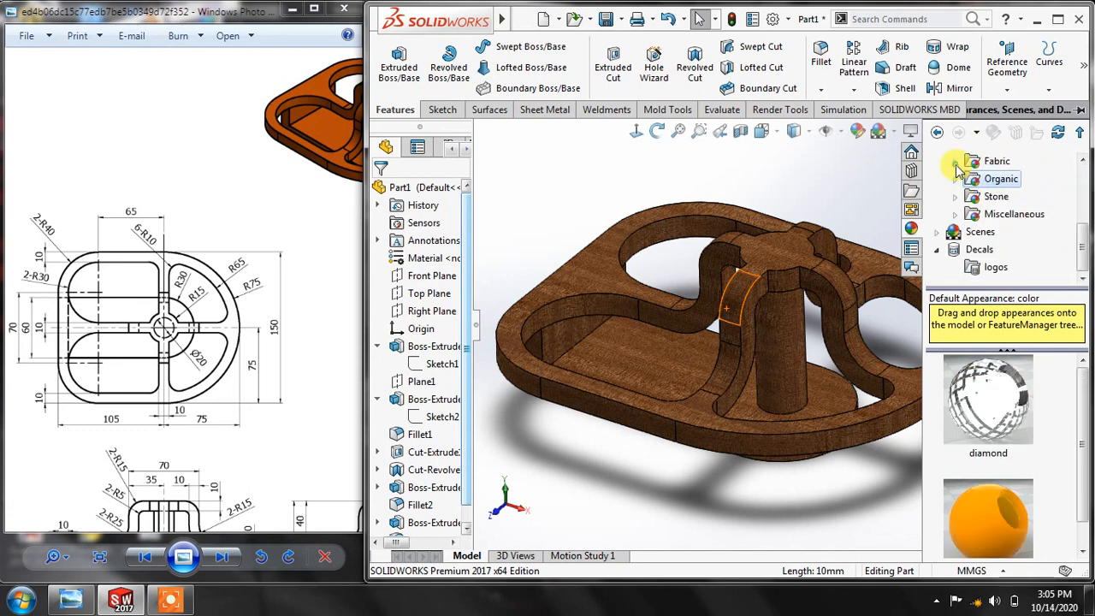
pyautogui.moveTo(1082, 240); pyautogui.dragTo(1082, 222)
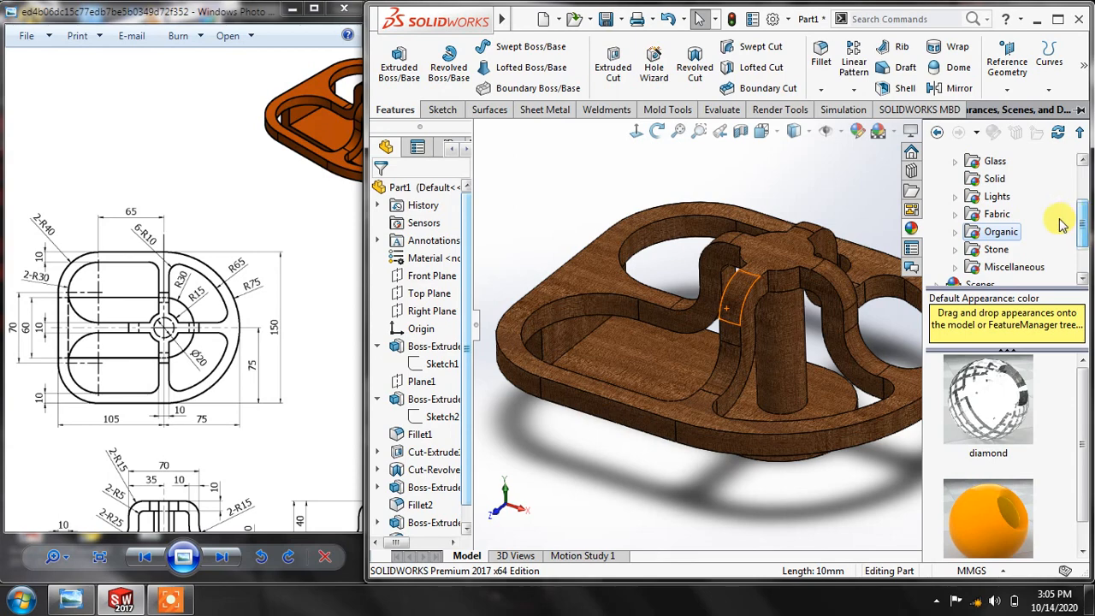
pyautogui.moveTo(1080, 452); pyautogui.dragTo(1088, 486)
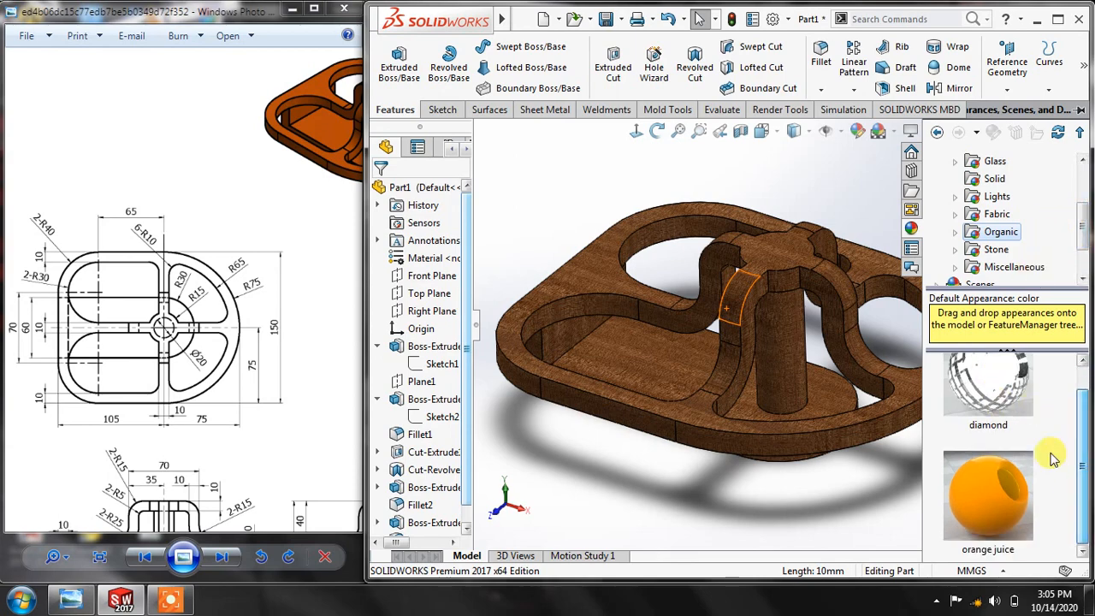
pyautogui.moveTo(989, 391); pyautogui.dragTo(779, 369)
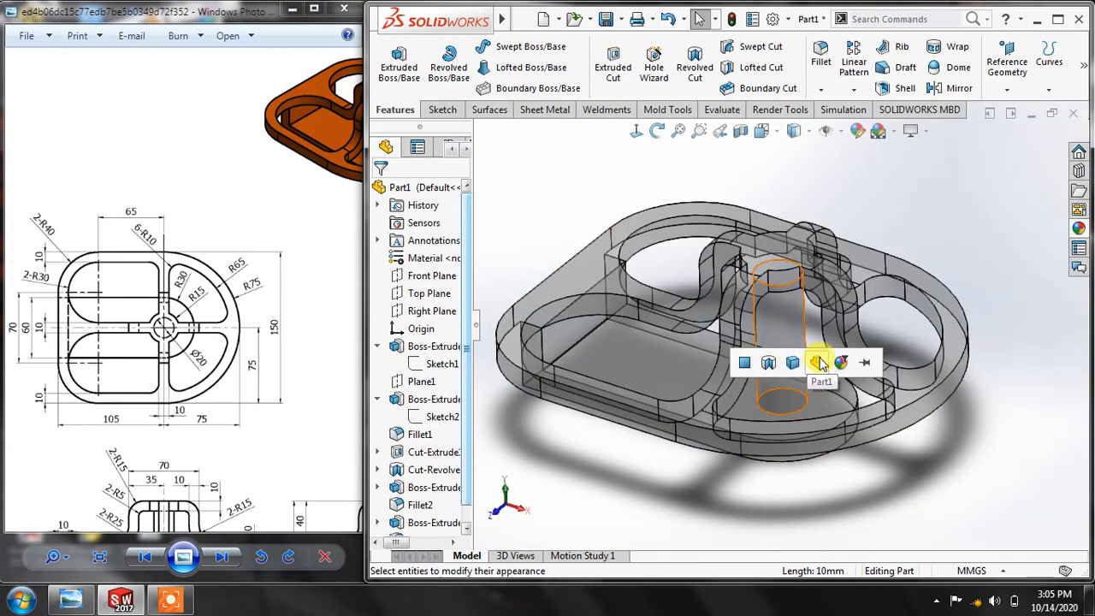
pyautogui.click(818, 363)
# Apply the orange juice appearance from the Organic category to the whole part
pyautogui.click(1079, 228)
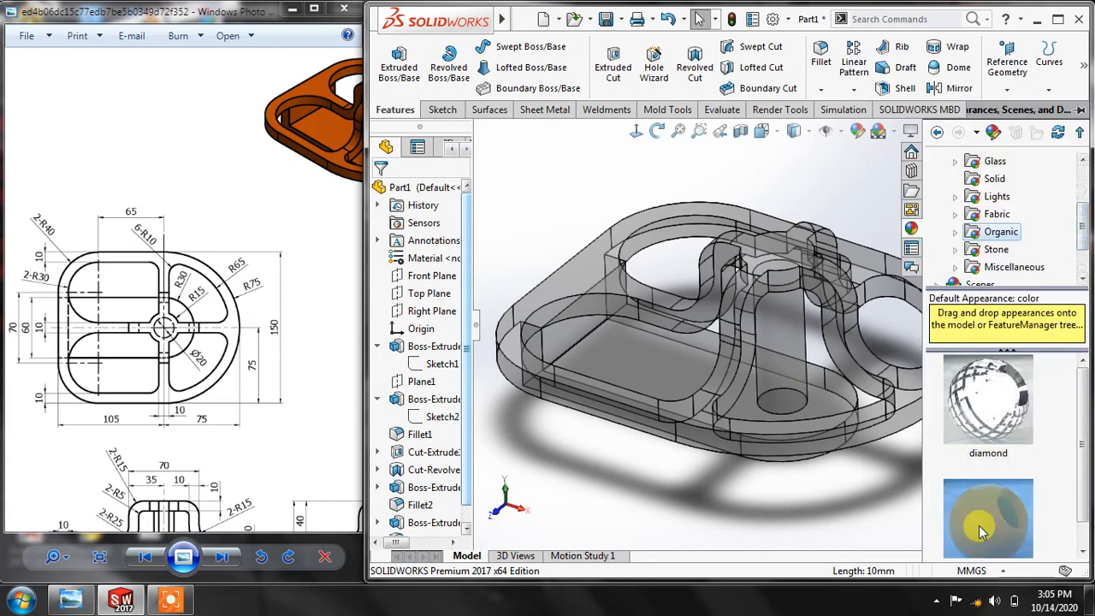
pyautogui.moveTo(982, 531); pyautogui.dragTo(775, 309)
pyautogui.click(789, 310)
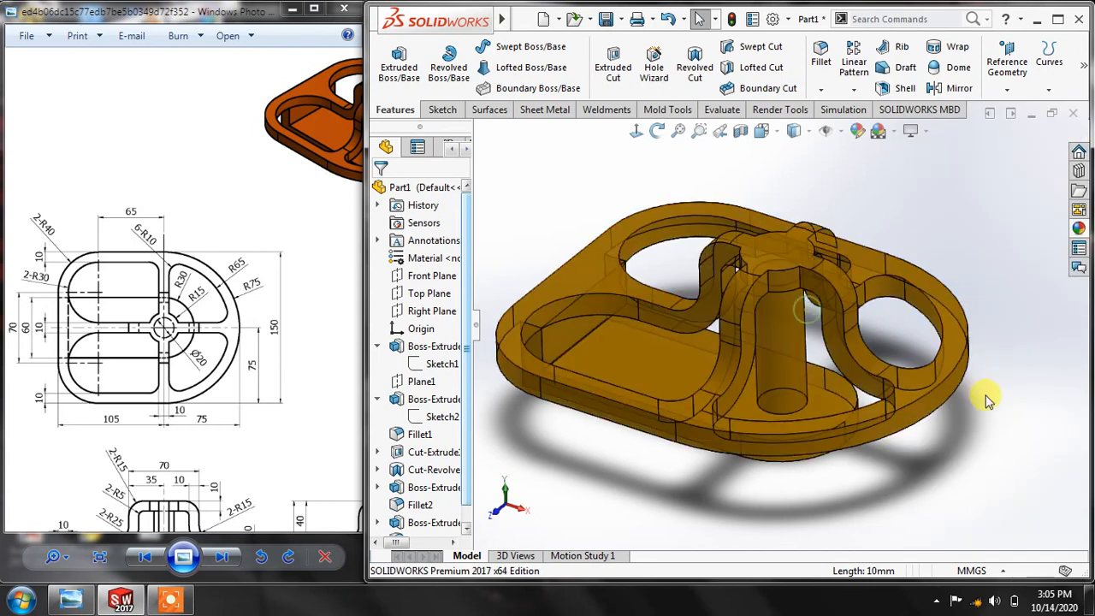
# Apply the candy apple red appearance from the Painted category to the whole part
pyautogui.click(1078, 232)
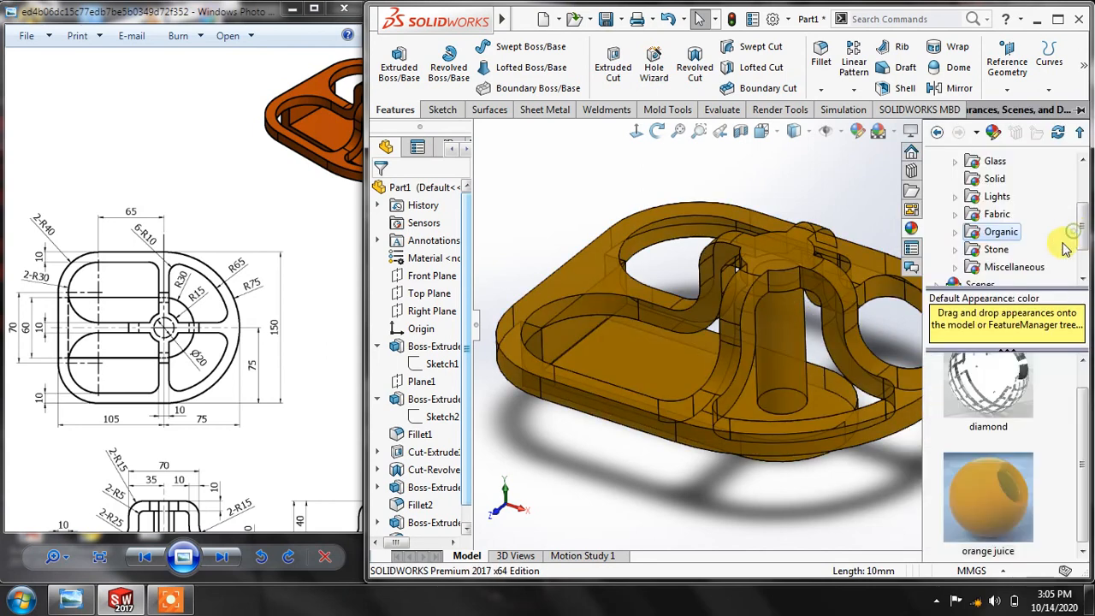
pyautogui.click(997, 198)
pyautogui.click(996, 178)
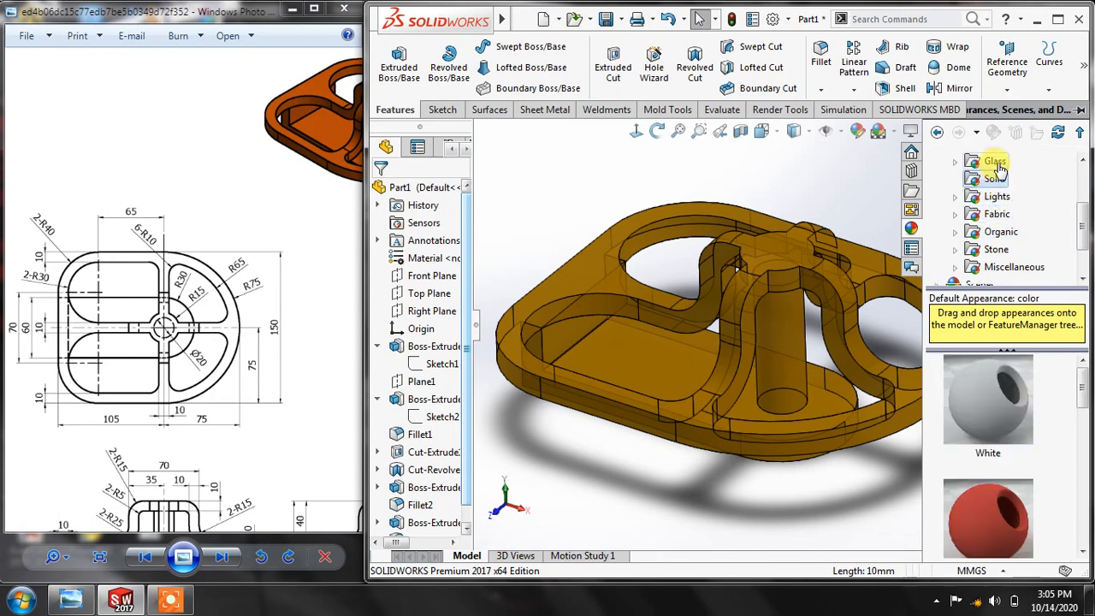
pyautogui.click(998, 163)
pyautogui.moveTo(1087, 239); pyautogui.dragTo(1083, 196)
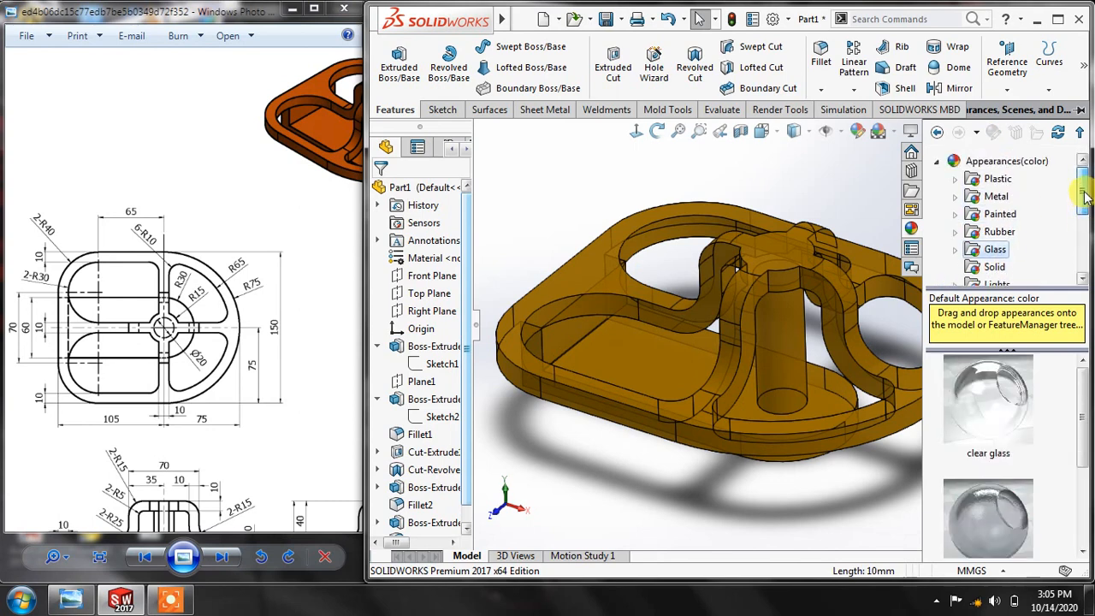
pyautogui.click(997, 199)
pyautogui.click(1000, 215)
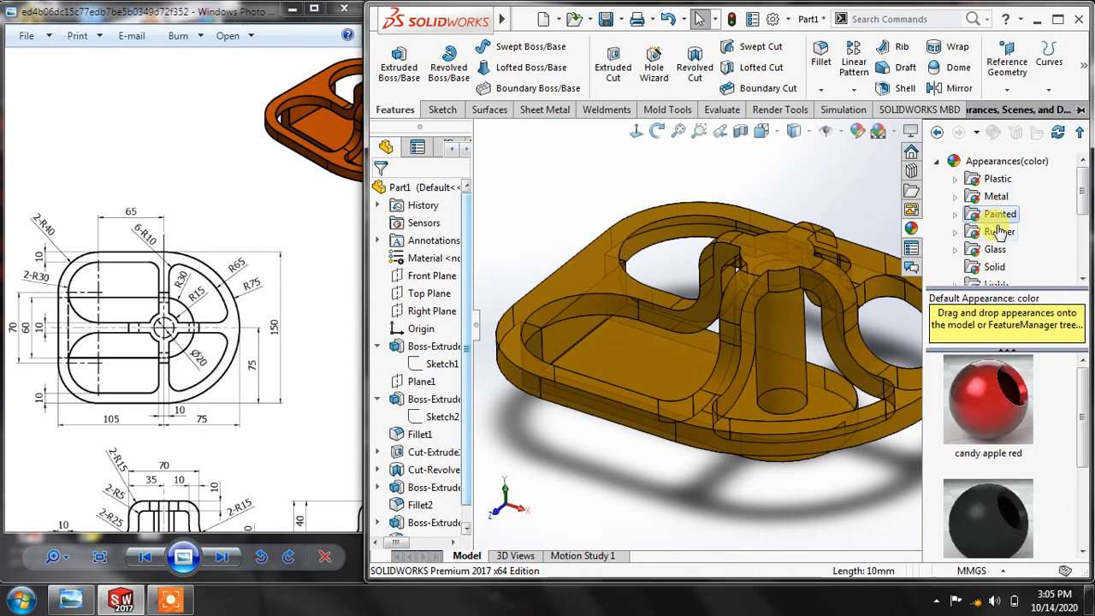
pyautogui.moveTo(978, 411); pyautogui.dragTo(774, 295)
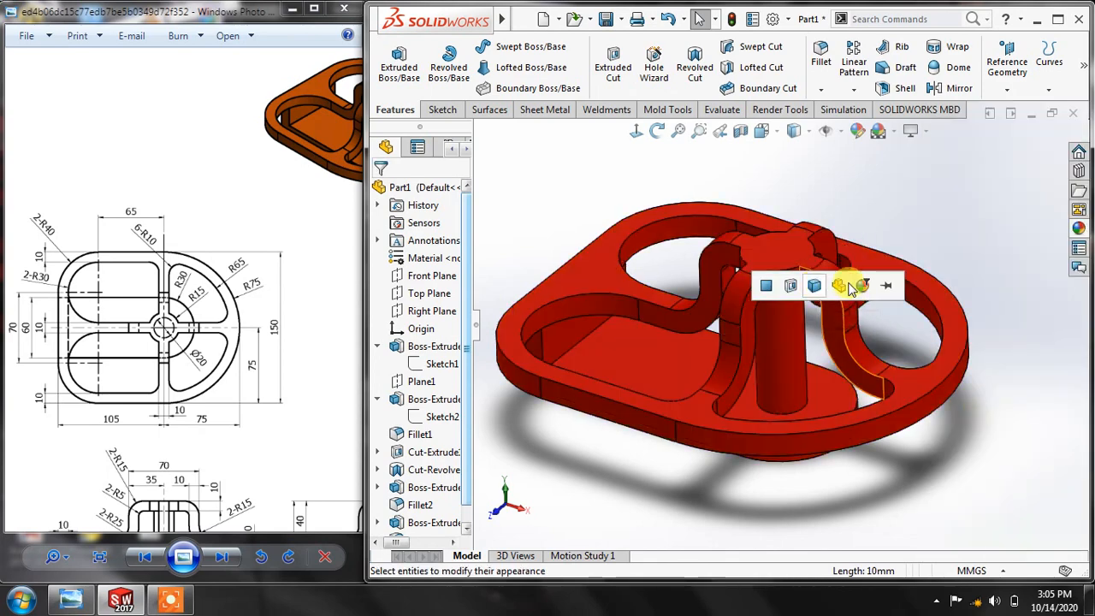
pyautogui.click(839, 286)
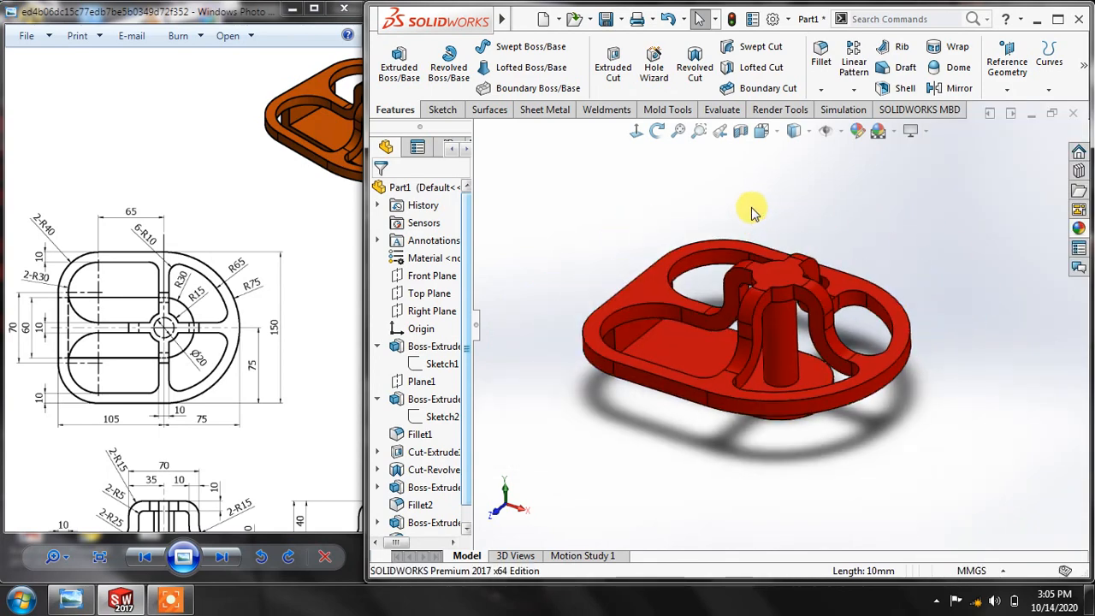
# Examine the finished part against the full reference drawing, including its isometric, plan and side views
pyautogui.moveTo(753, 211); pyautogui.dragTo(695, 438, button='middle')
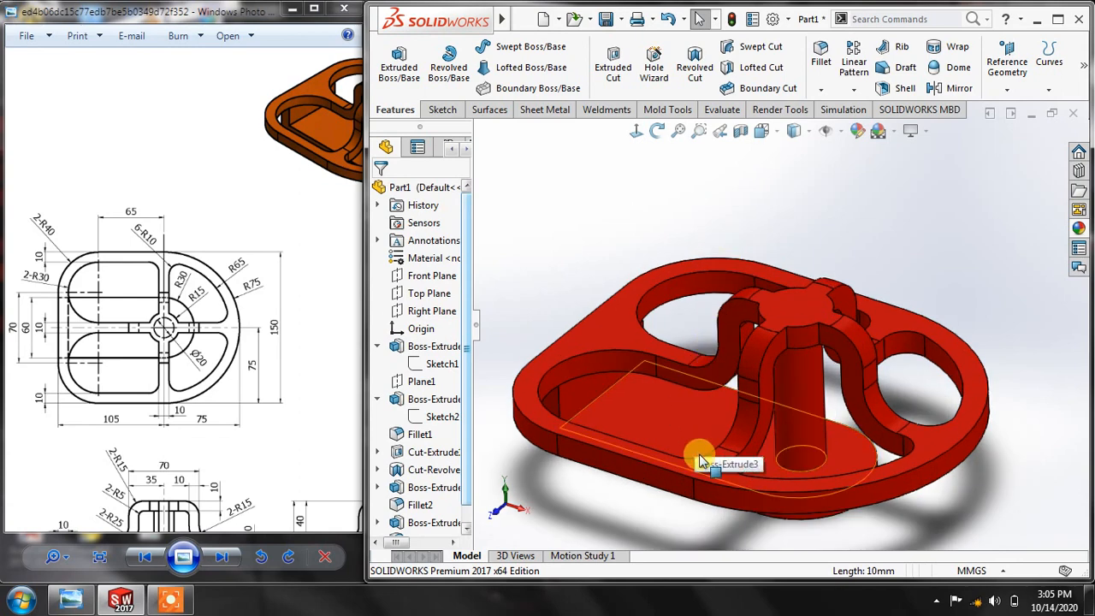
pyautogui.scroll(-1, 701, 462)
pyautogui.scroll(1, 706, 468)
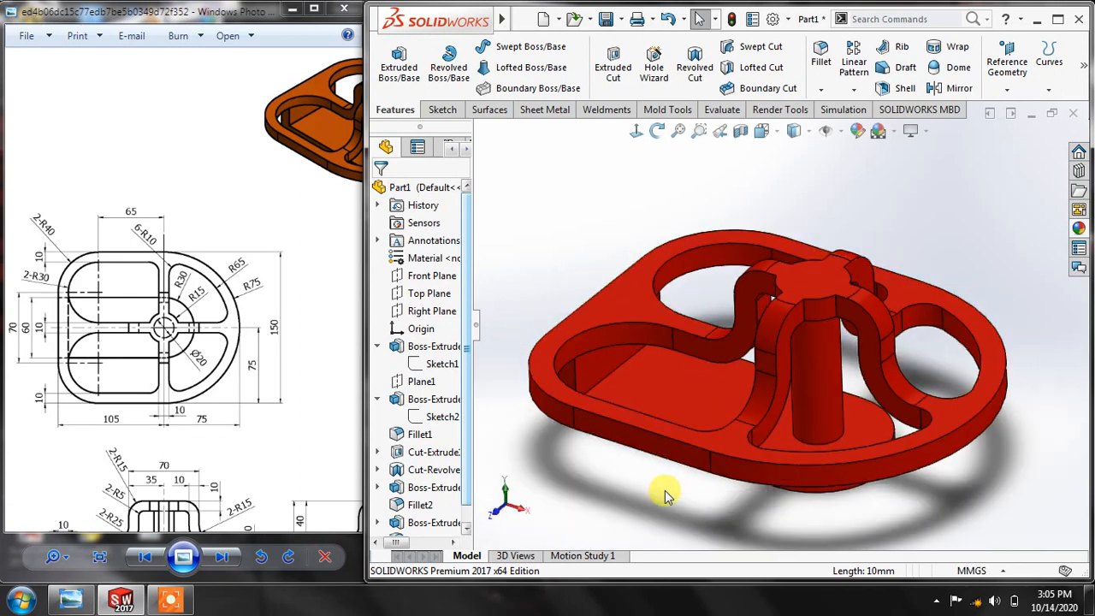
pyautogui.moveTo(232, 393); pyautogui.dragTo(203, 402)
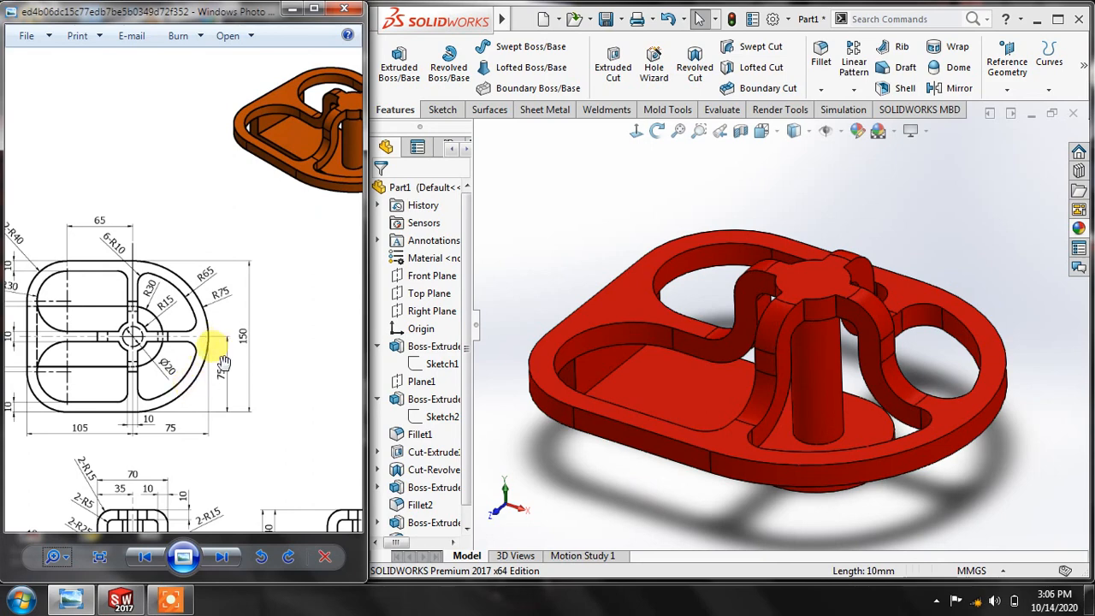
pyautogui.moveTo(224, 319)
pyautogui.mouseDown()
pyautogui.moveTo(162, 340)
pyautogui.moveTo(176, 327)
pyautogui.mouseUp()
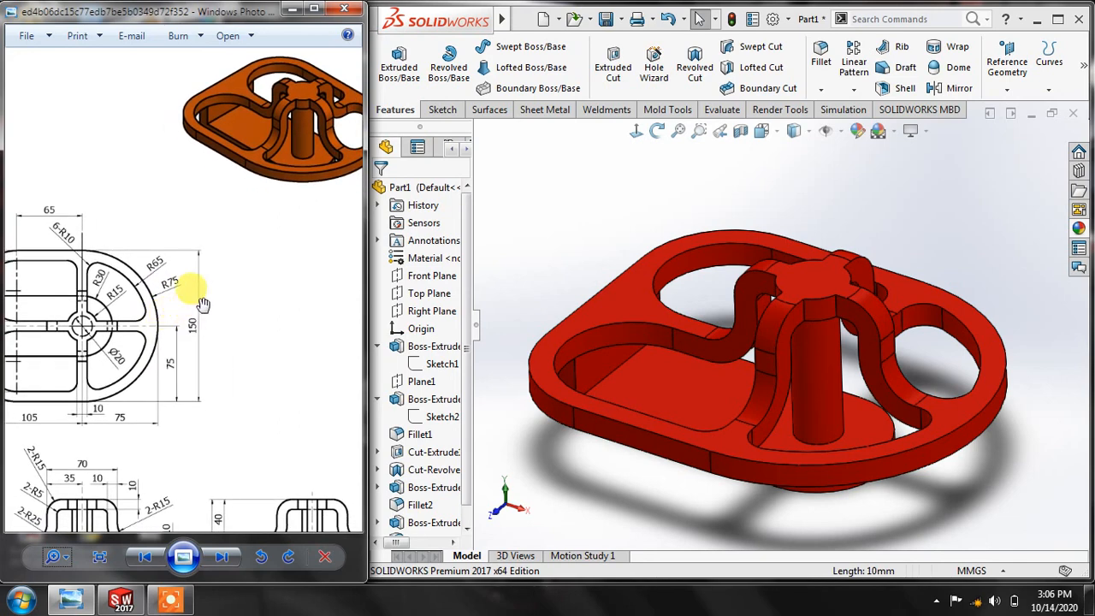
pyautogui.scroll(-3, 194, 263)
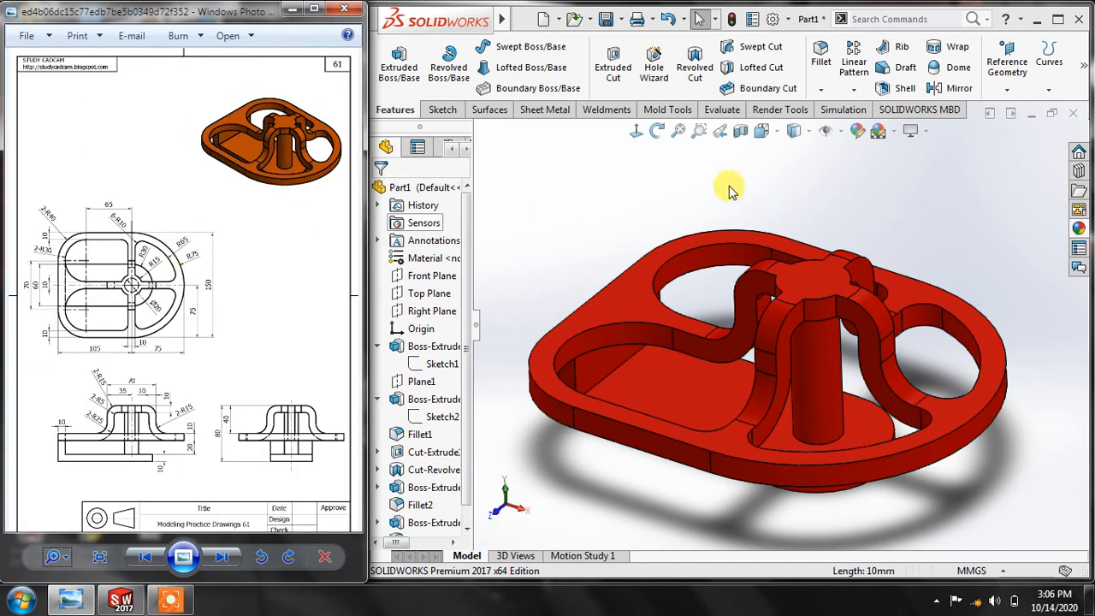
pyautogui.moveTo(726, 185); pyautogui.dragTo(714, 174, button='middle')
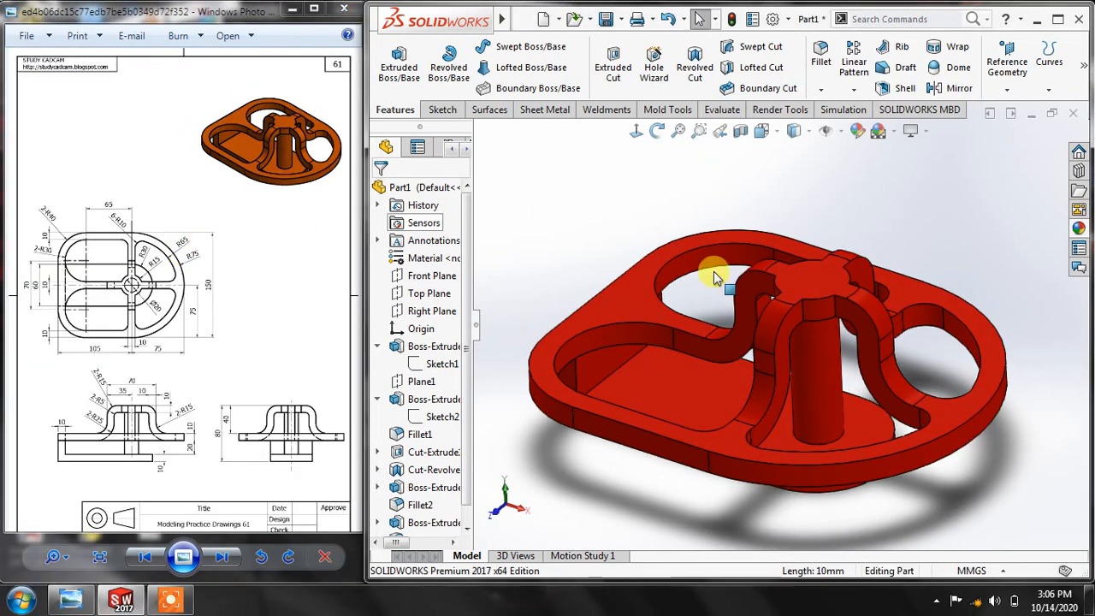
pyautogui.scroll(1, 695, 475)
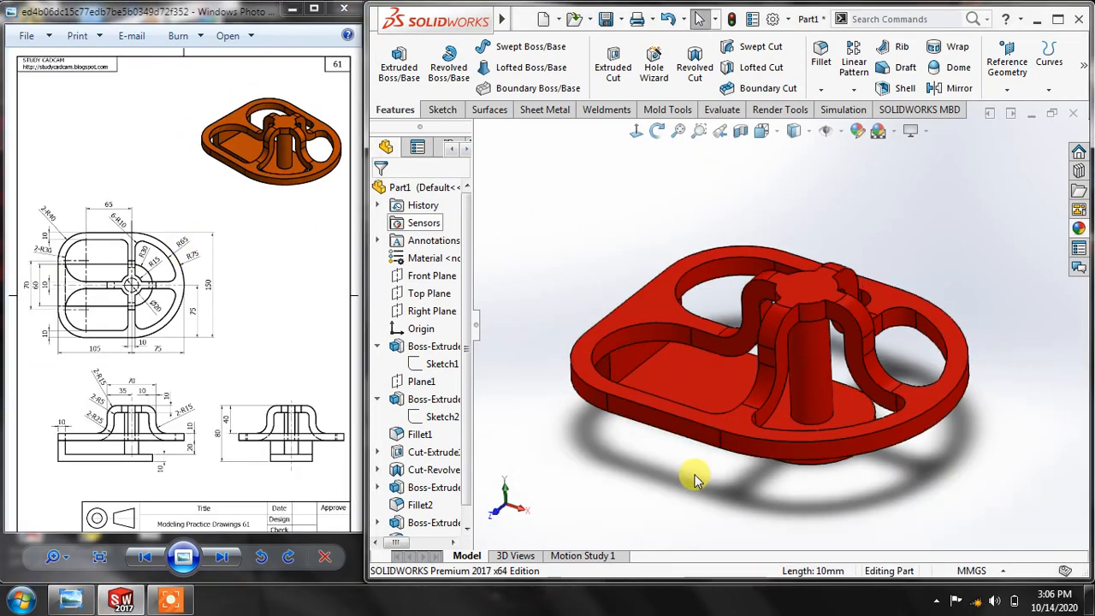
pyautogui.scroll(-1, 744, 449)
pyautogui.scroll(-2, 743, 455)
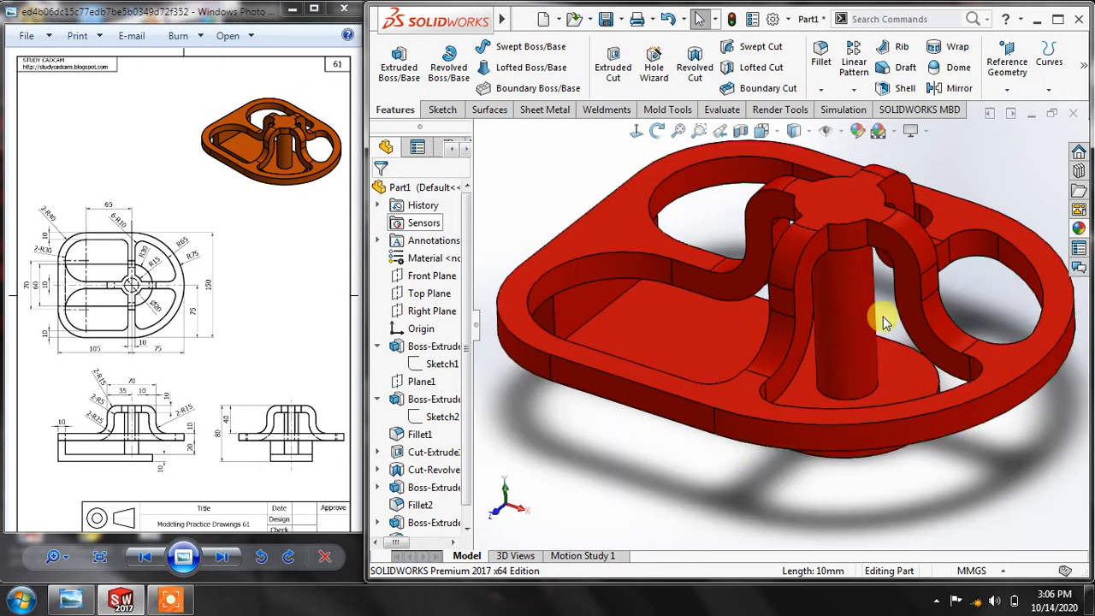
# Narrow the feature tree and pan the model so the whole part is centred in the graphics area
pyautogui.moveTo(478, 334); pyautogui.dragTo(433, 330)
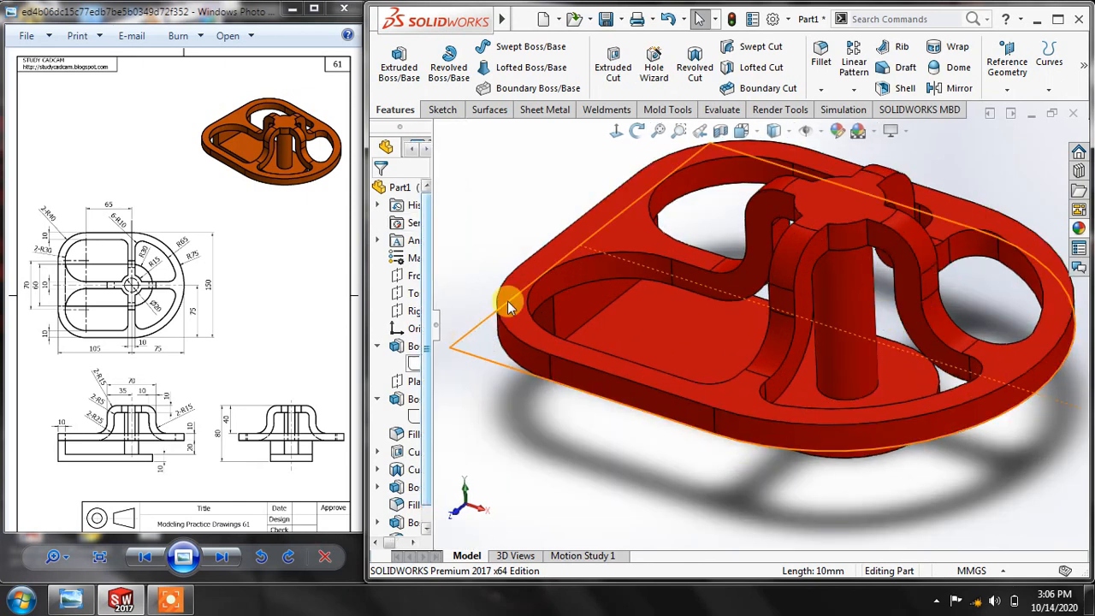
pyautogui.rightClick(919, 149)
pyautogui.click(950, 239)
pyautogui.moveTo(852, 234); pyautogui.dragTo(832, 270)
pyautogui.rightClick(910, 178)
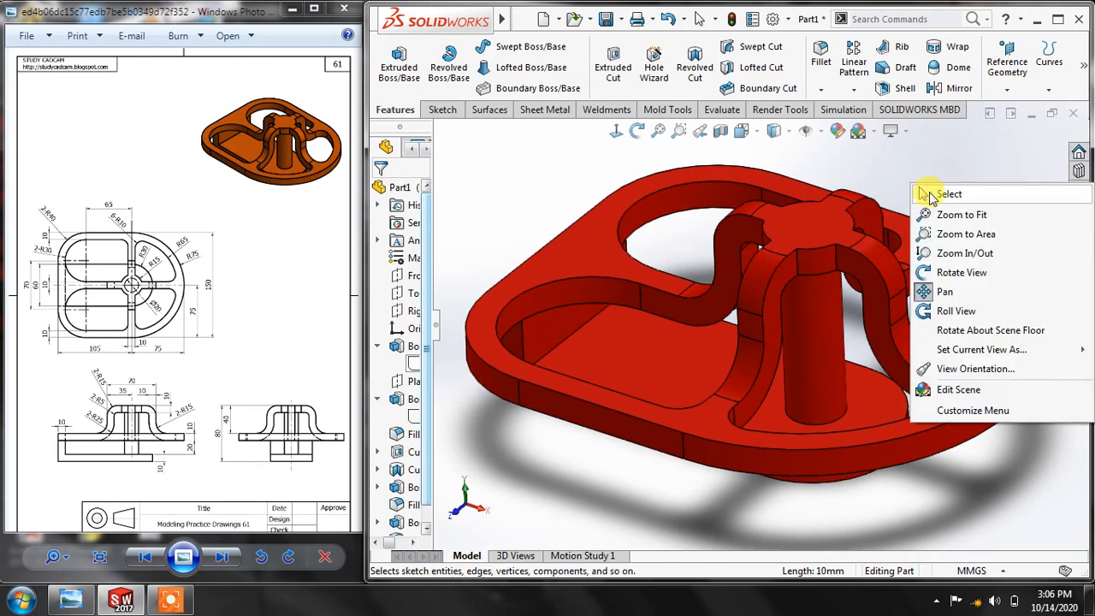
pyautogui.click(929, 190)
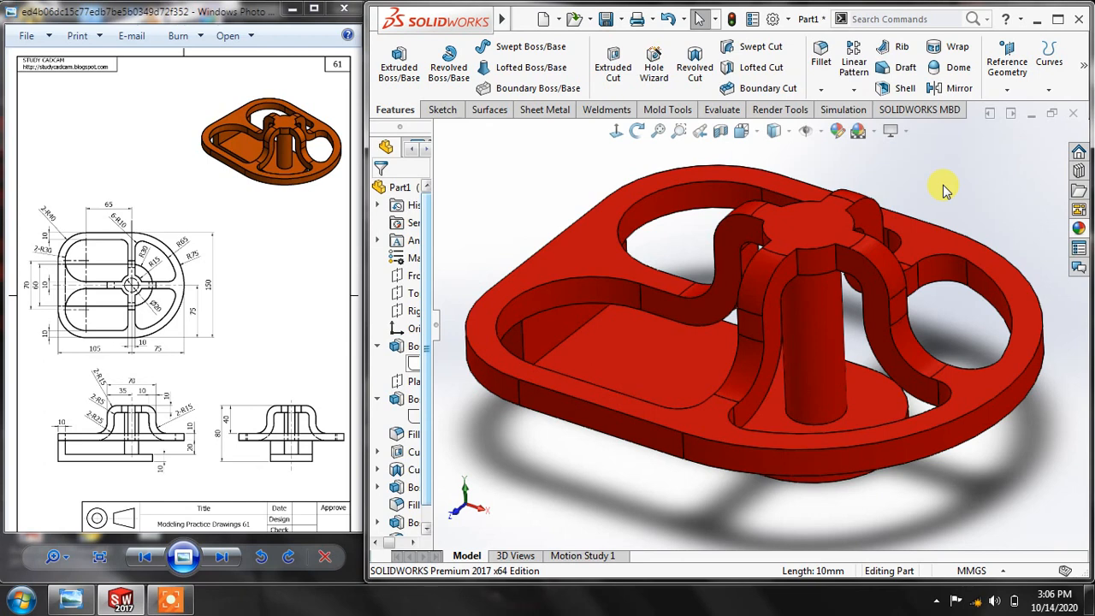